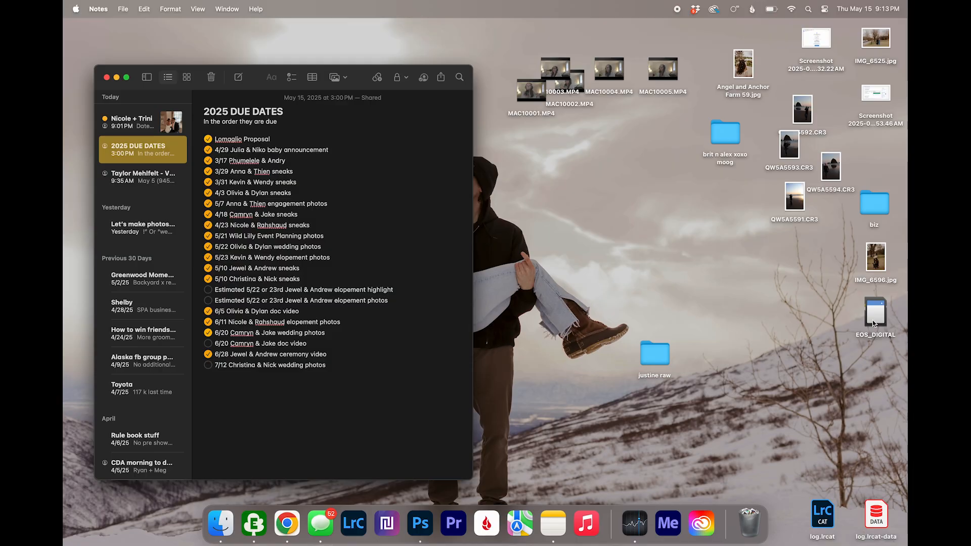
Step: Browse the photos in the 100CANON folder of the EOS_DIGITAL card, return to DCIM, and close the window
double_click(872, 320)
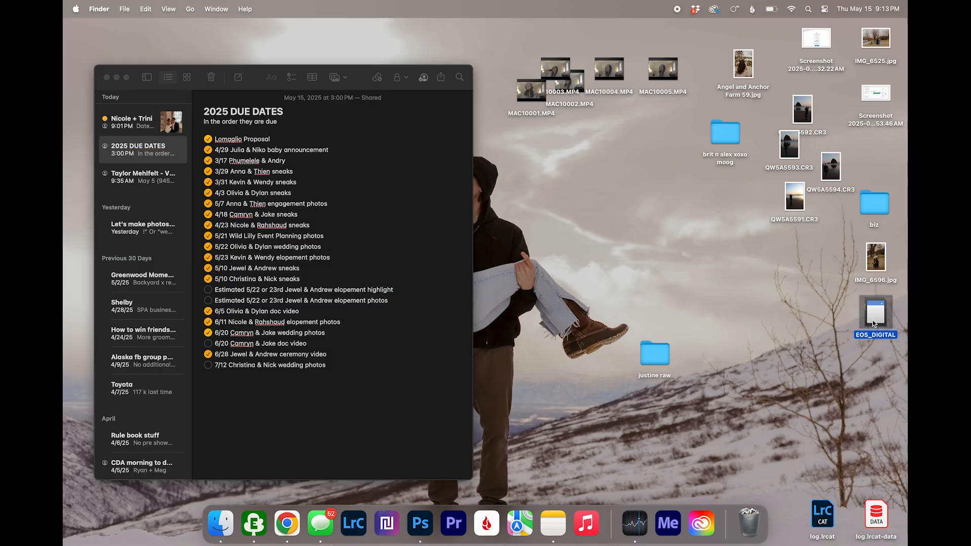
click(371, 148)
double_click(372, 148)
double_click(377, 139)
scroll(655, 152, down, 3)
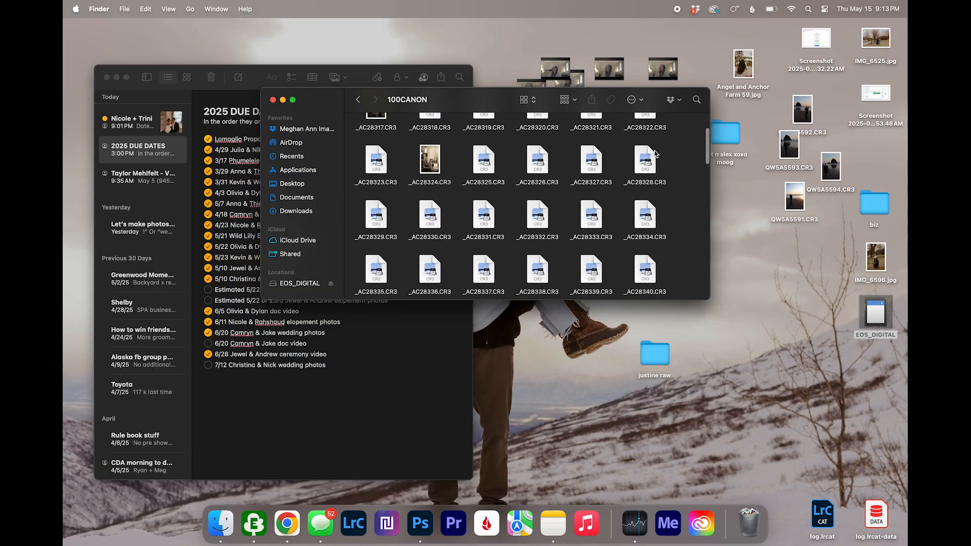
scroll(655, 153, down, 10)
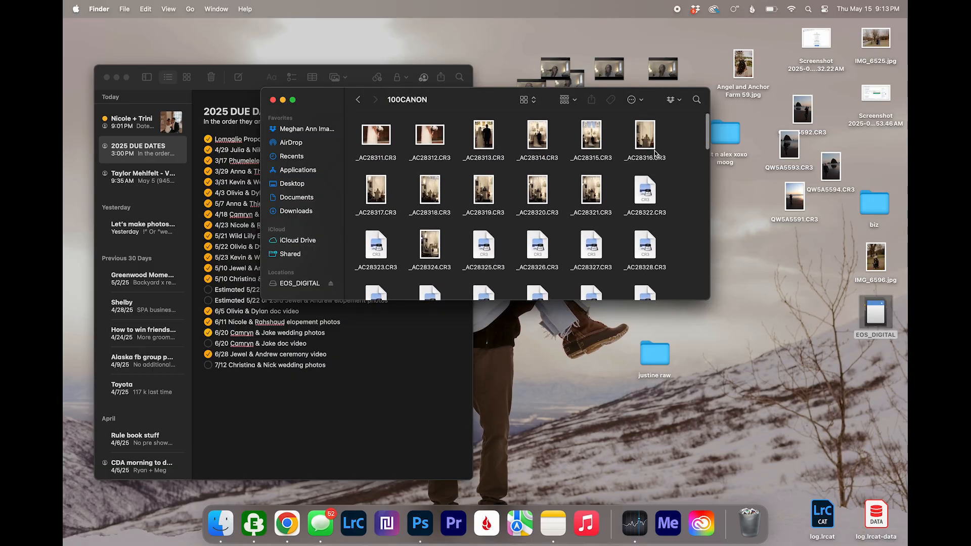
scroll(481, 215, up, 10)
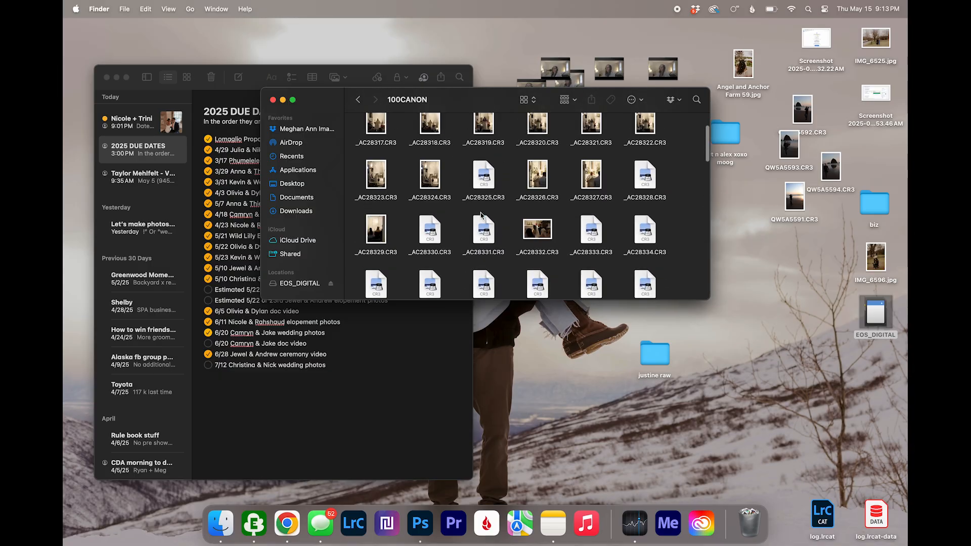
click(358, 99)
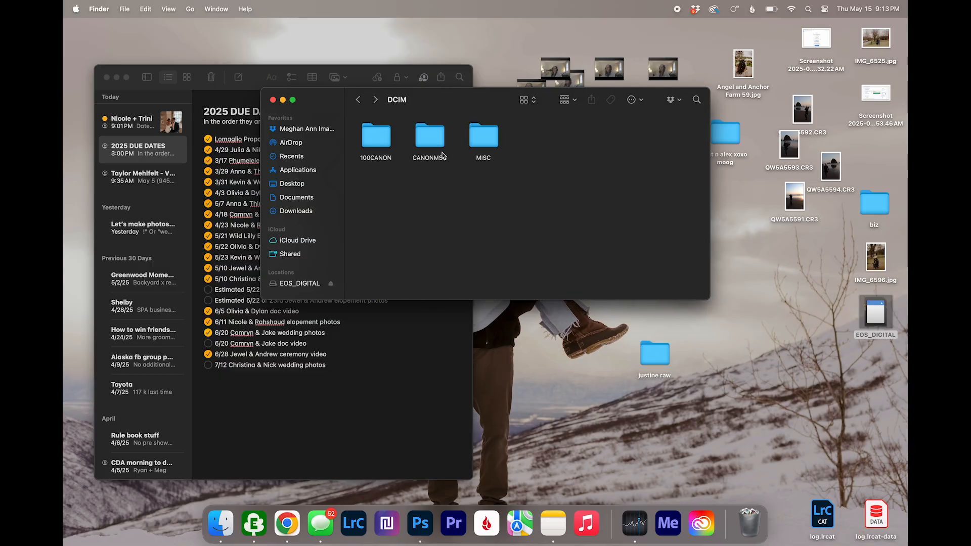
click(272, 99)
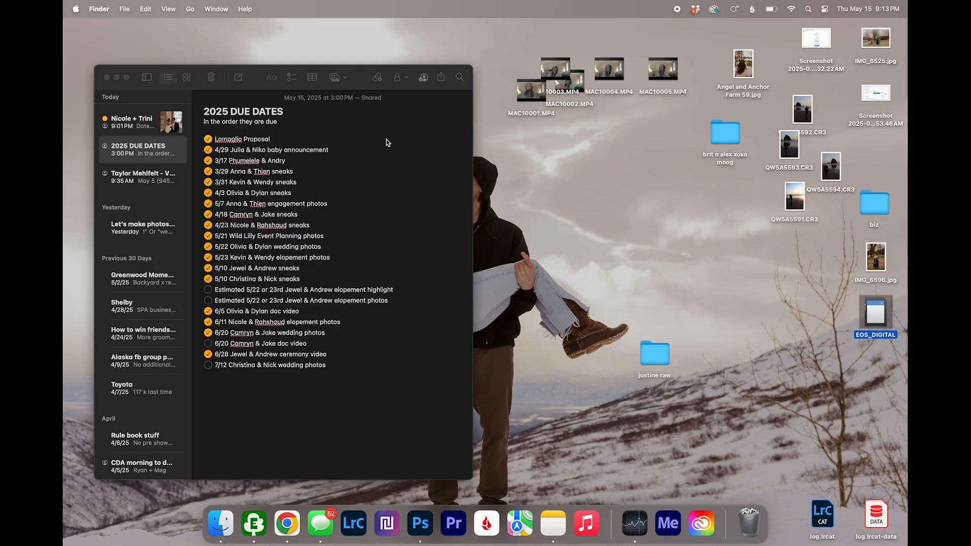
Step: Switch to Backblaze and review the hard drives selected for backup in its settings, leaving them unsaved
click(486, 524)
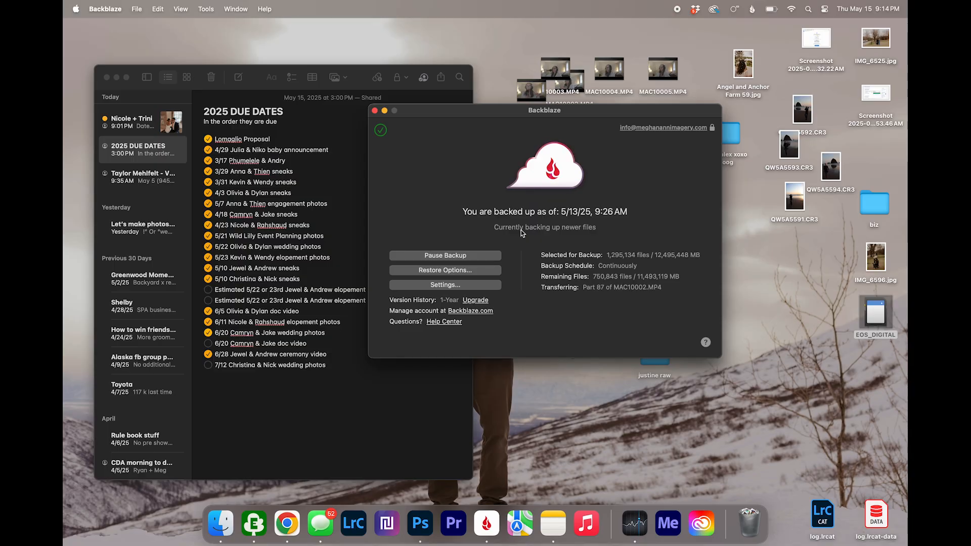
click(477, 285)
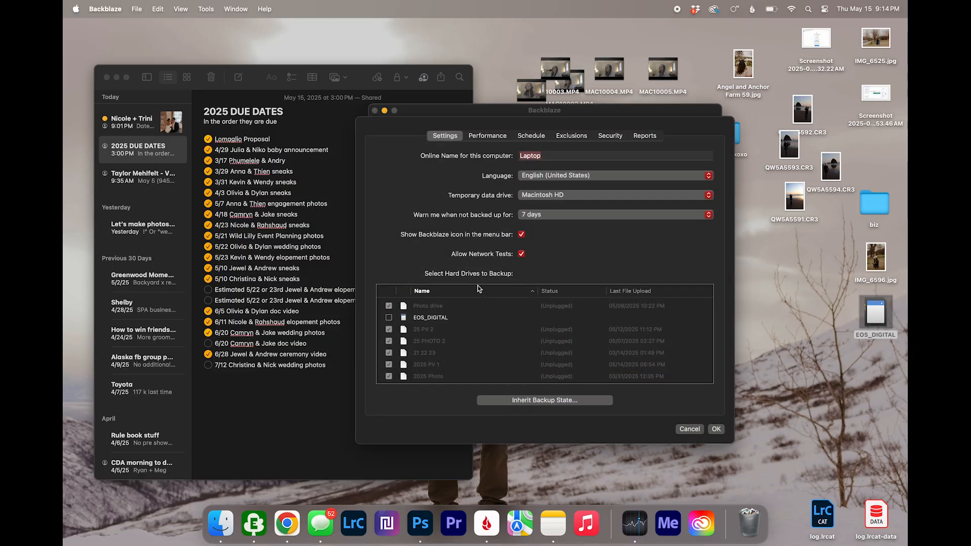
scroll(444, 344, down, 3)
scroll(444, 347, up, 3)
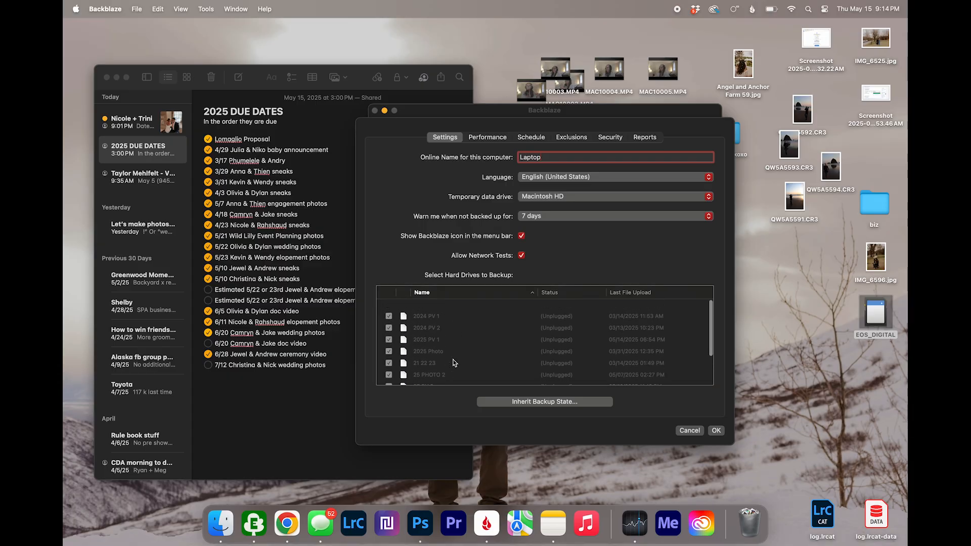
click(689, 430)
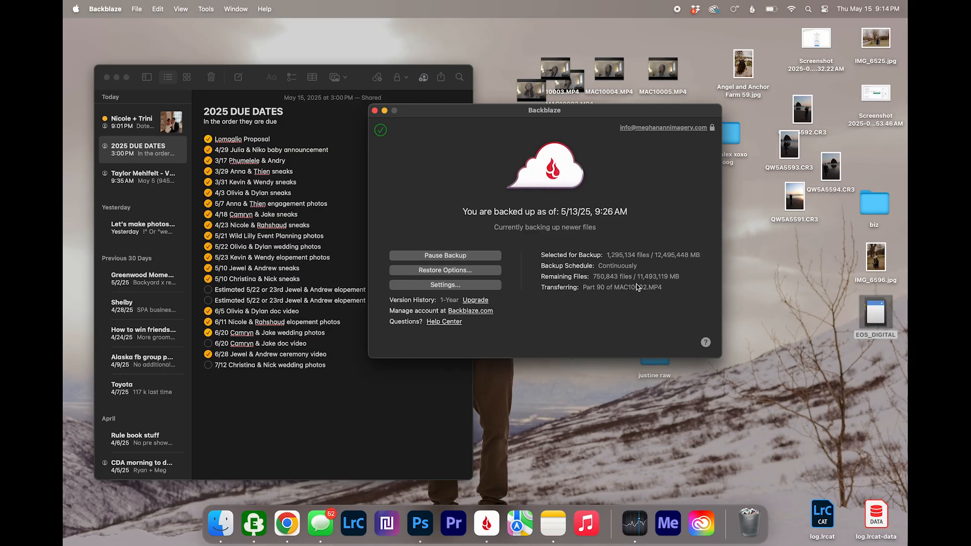
drag(635, 121, 604, 132)
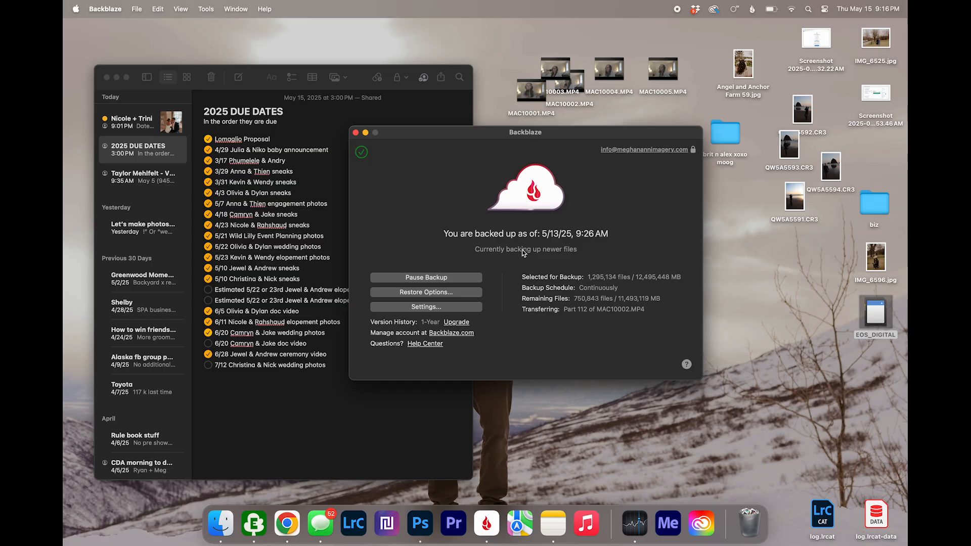
Step: Open the EOS_DIGITAL card and create a new desktop folder named "raw"
double_click(885, 315)
click(759, 306)
click(756, 304)
click(744, 297)
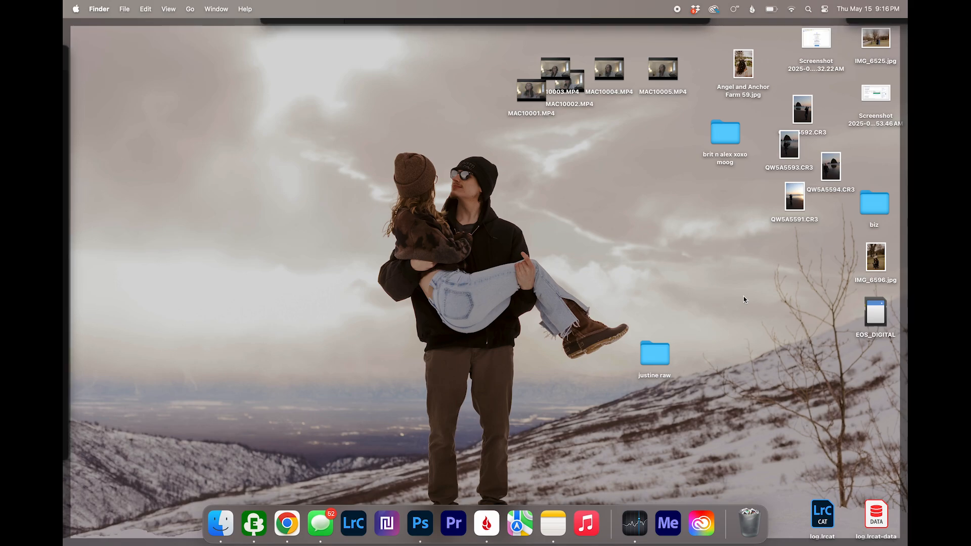
click(744, 298)
right_click(743, 297)
click(755, 306)
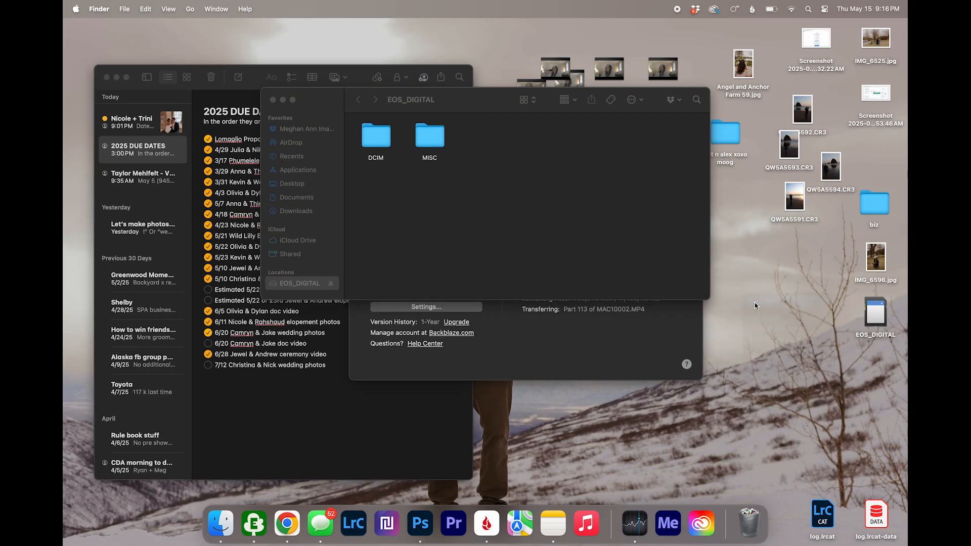
text(rs)
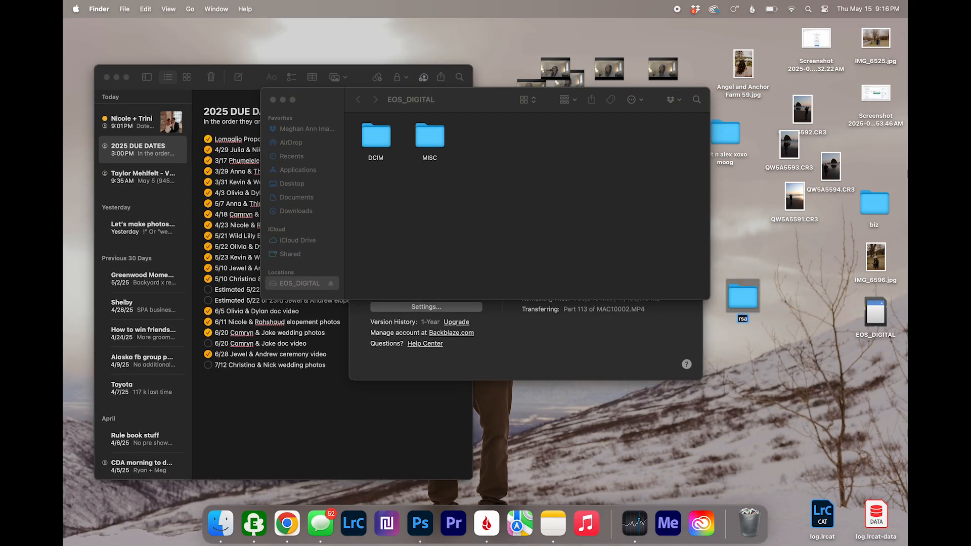
key(BackSpace)
text(aw)
Step: Open the card's DCIM folder and the desktop raw folder in separate windows, placing raw below the card's files
click(542, 213)
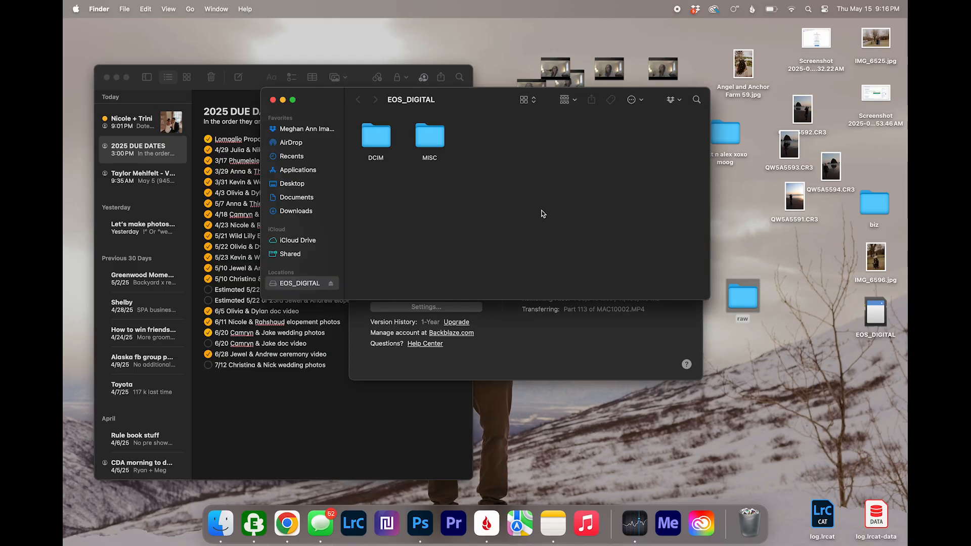
click(369, 147)
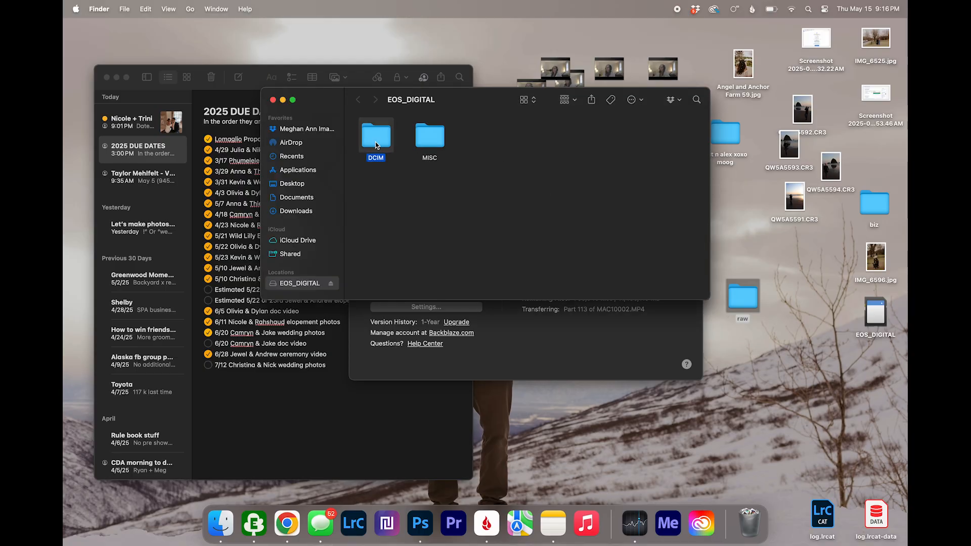
double_click(376, 145)
double_click(375, 144)
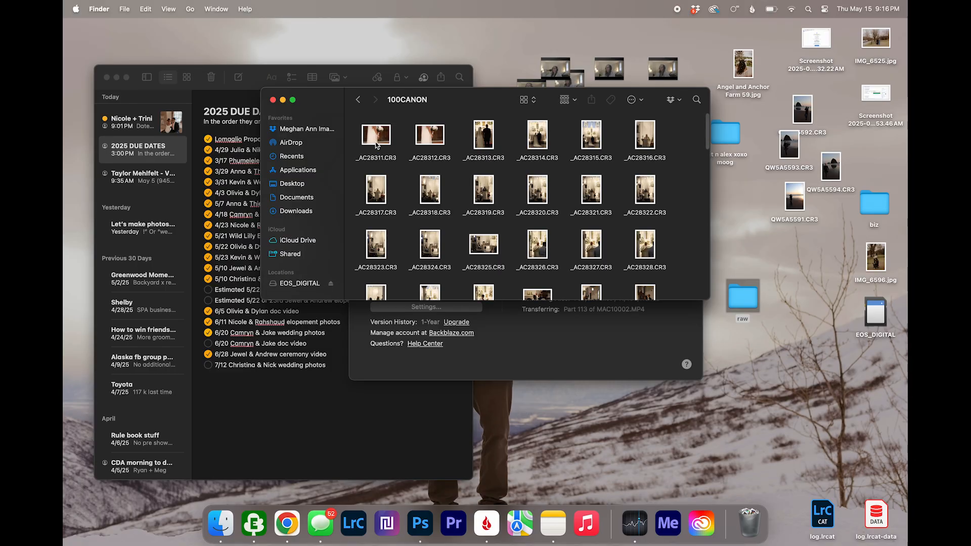
click(358, 100)
click(374, 146)
double_click(743, 300)
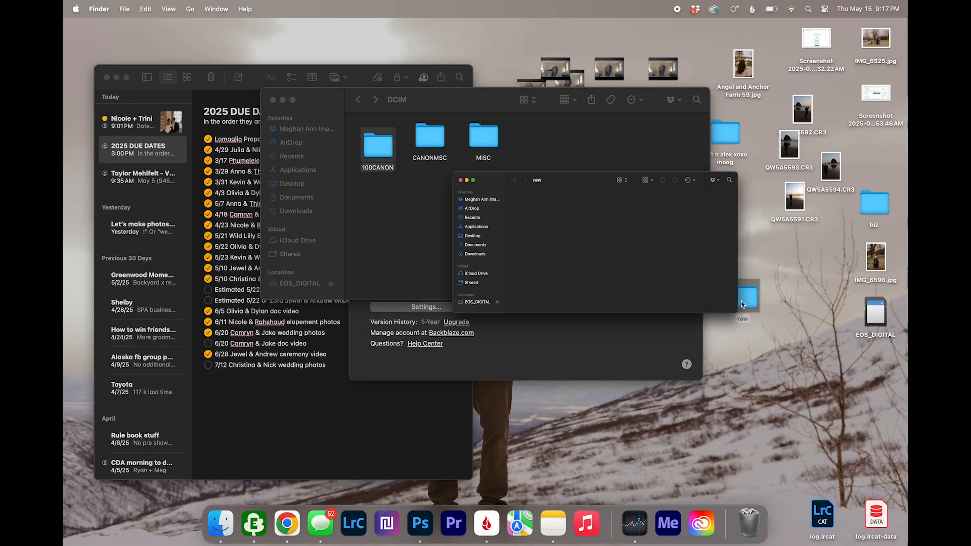
drag(459, 133, 496, 269)
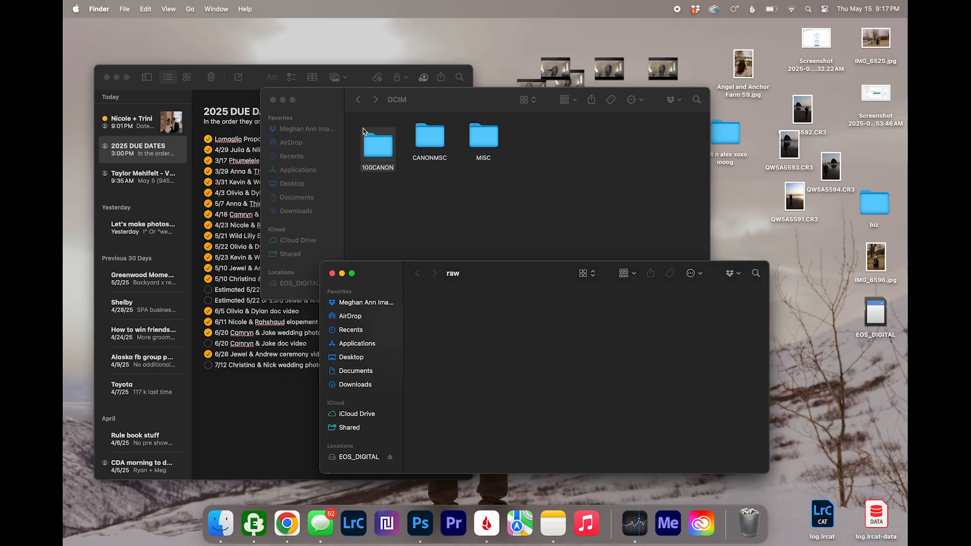
Step: Copy all photos from the first card's 100CANON folder into the raw folder
double_click(377, 144)
key(super+a)
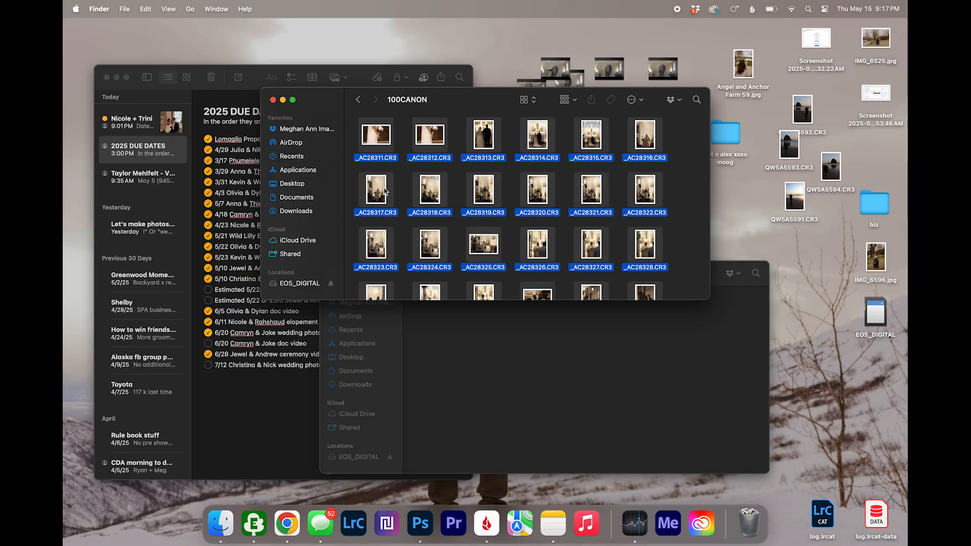
drag(376, 139, 470, 340)
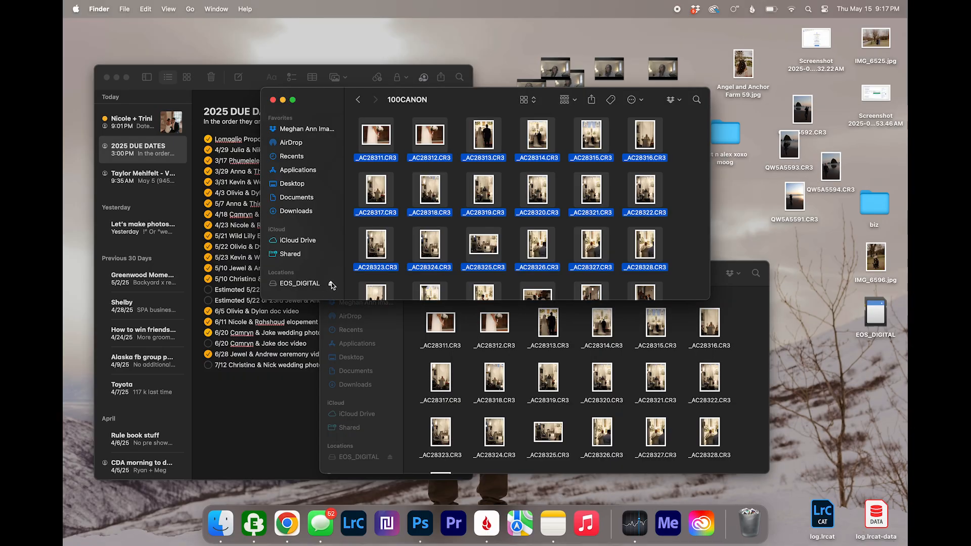
Step: Close the first card's window, reposition the raw window, and cancel the Dropbox Camera Upload for the second card
key(super+w)
drag(380, 271, 381, 218)
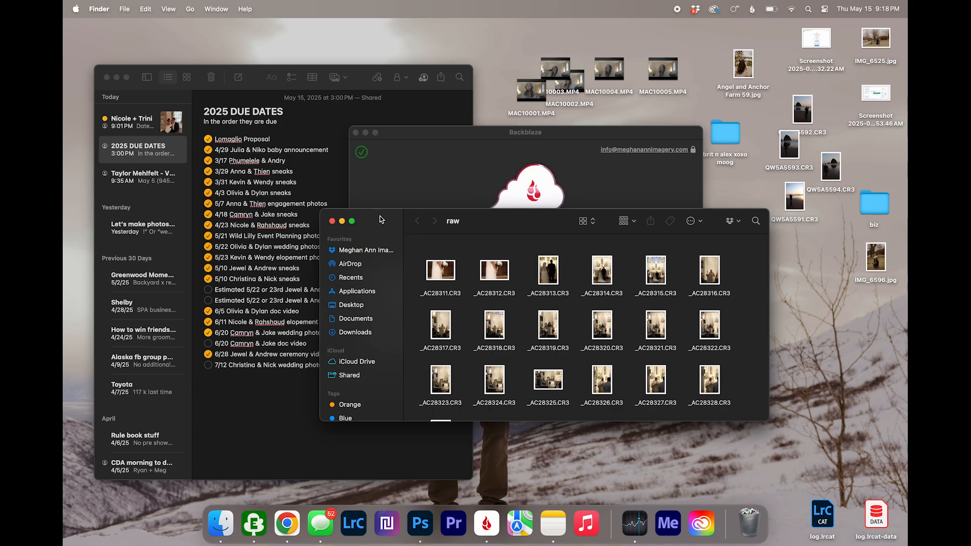
key(Return)
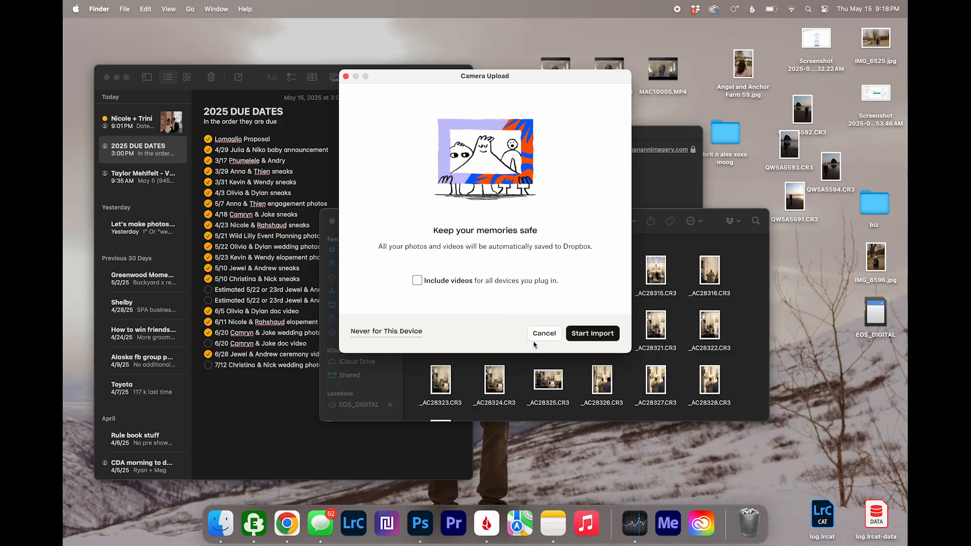
click(538, 336)
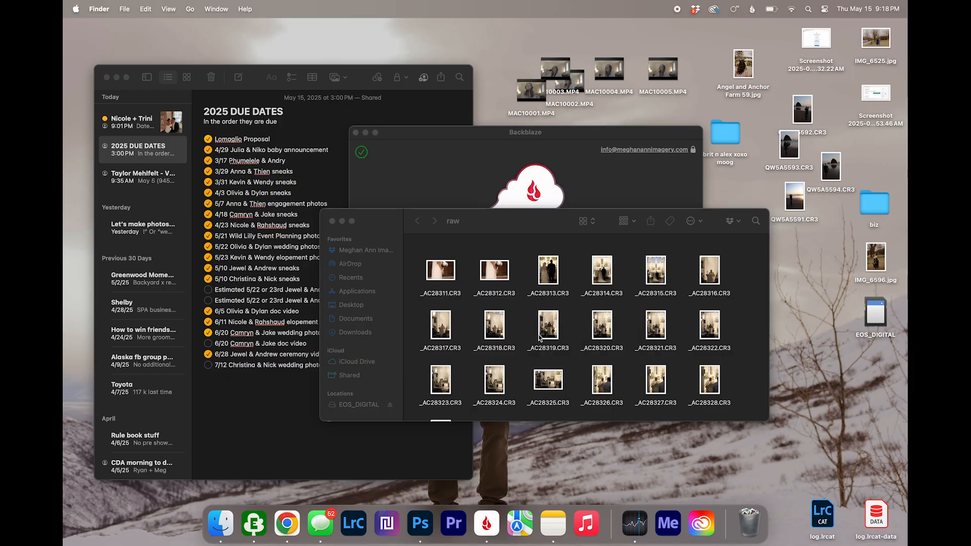
Step: Open the second card's 100CANON folder clear of the raw window and select all its photos
double_click(868, 316)
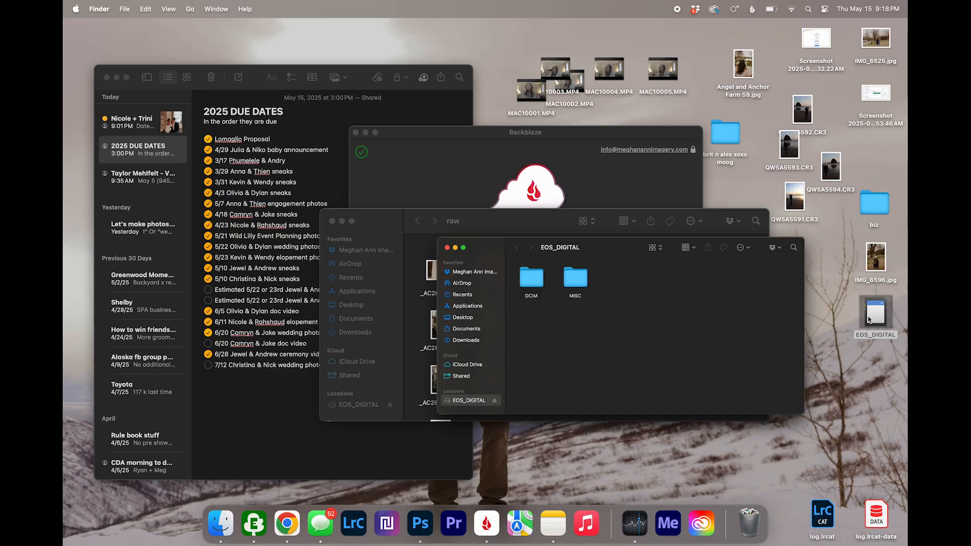
double_click(458, 270)
double_click(450, 271)
drag(513, 240, 302, 71)
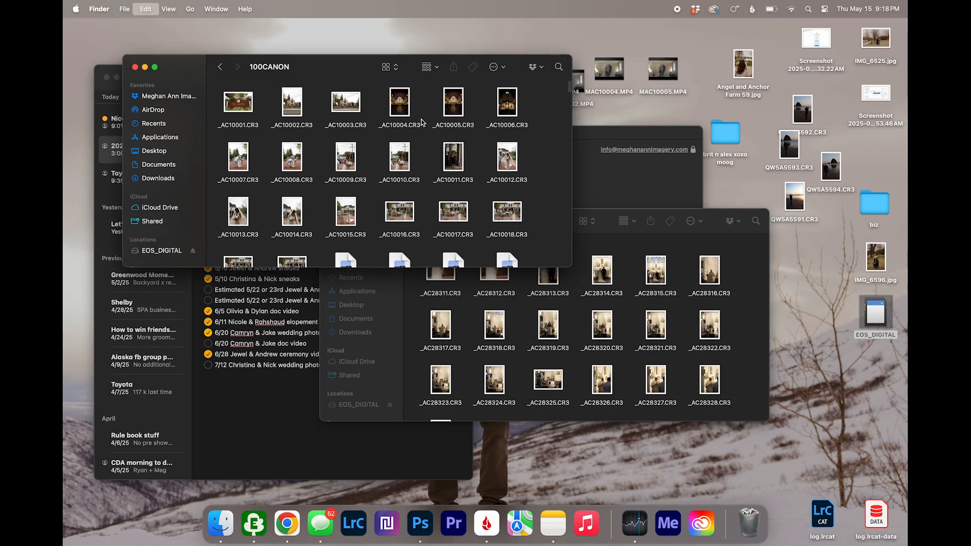
key(super+a)
click(550, 326)
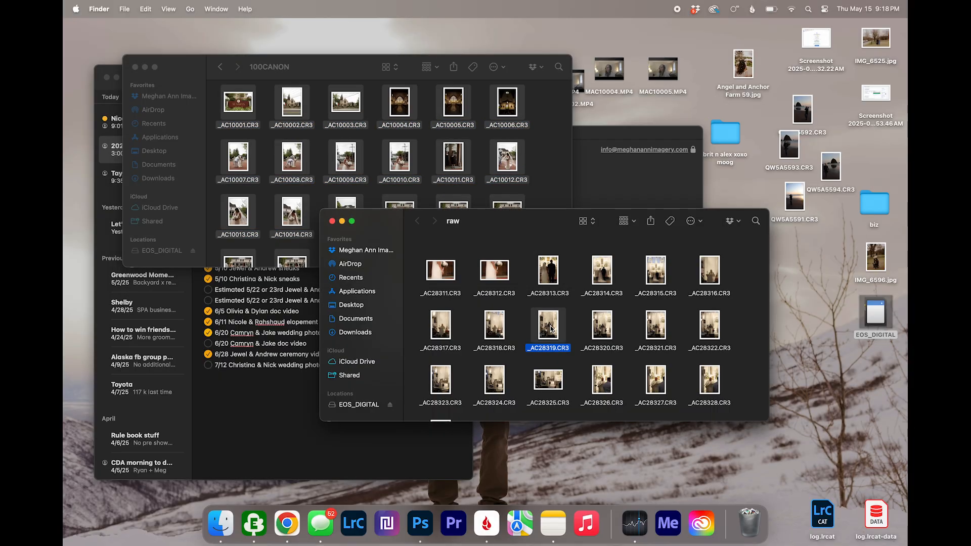
key(super+d)
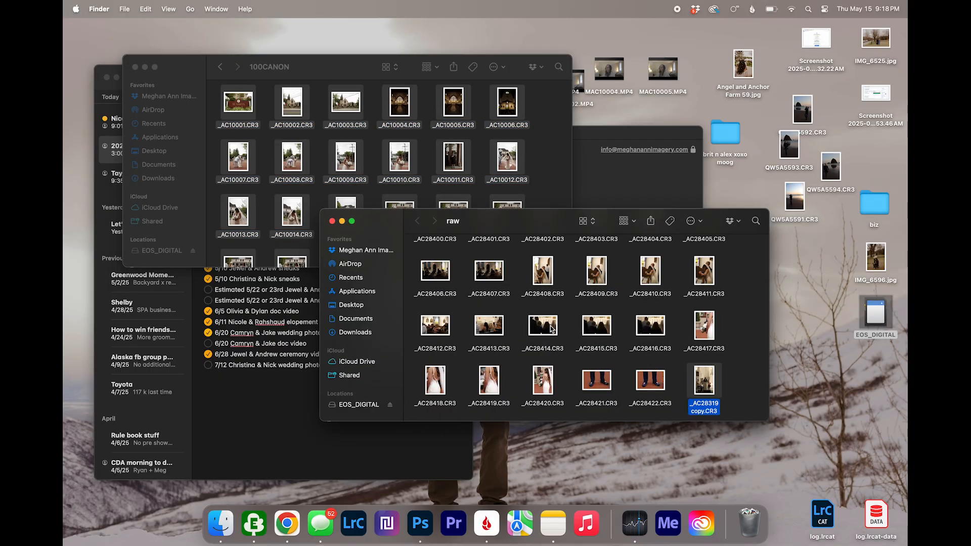
click(566, 360)
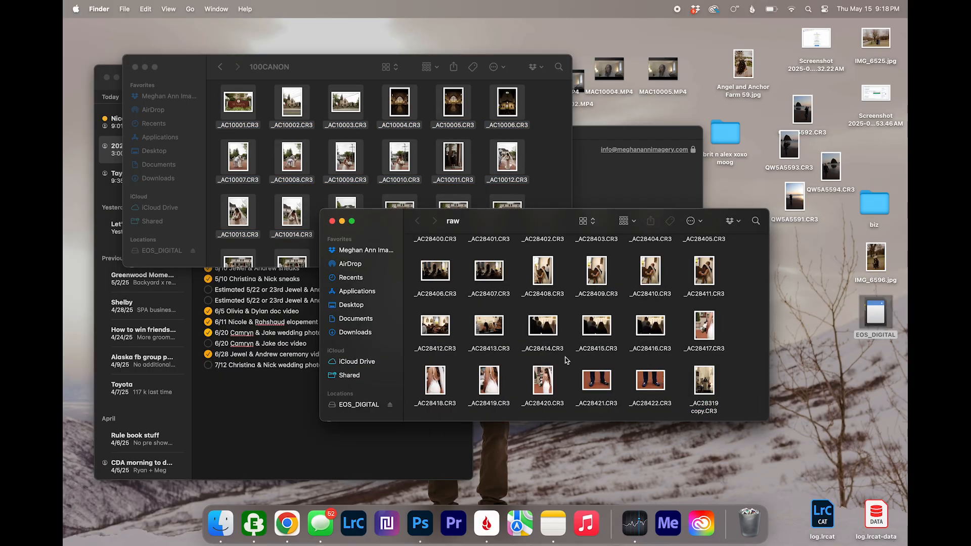
key(super+z)
Step: Copy the selected photos from the second card's 100CANON folder into the raw folder
click(493, 177)
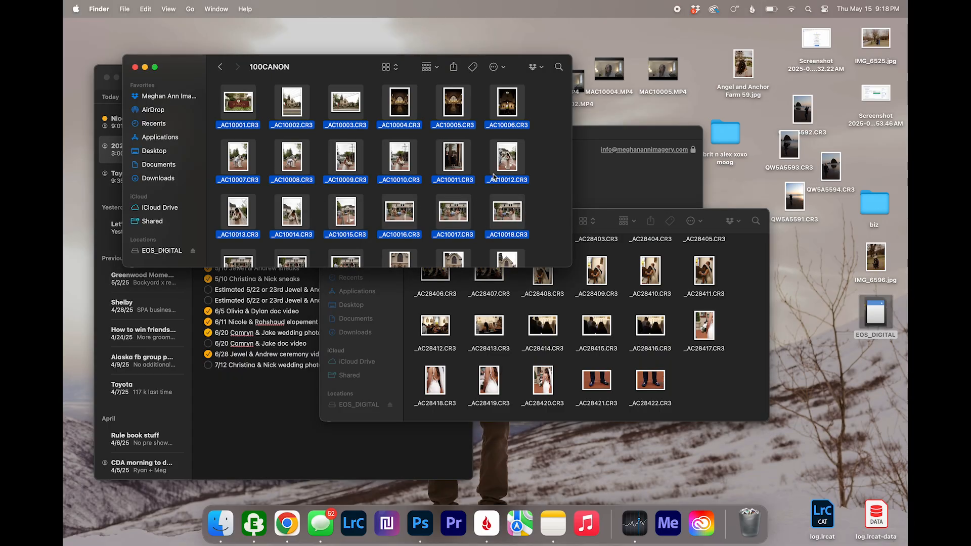
click(616, 341)
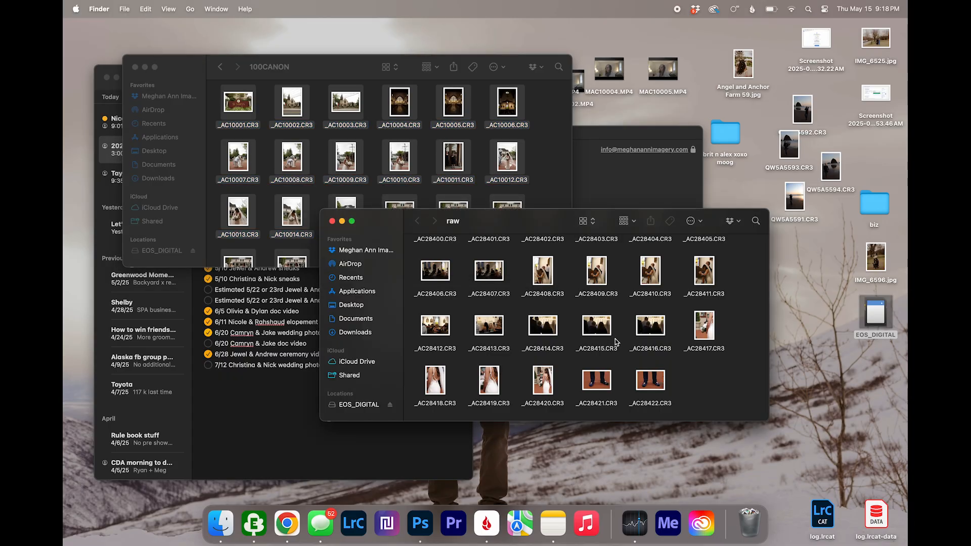
key(super+v)
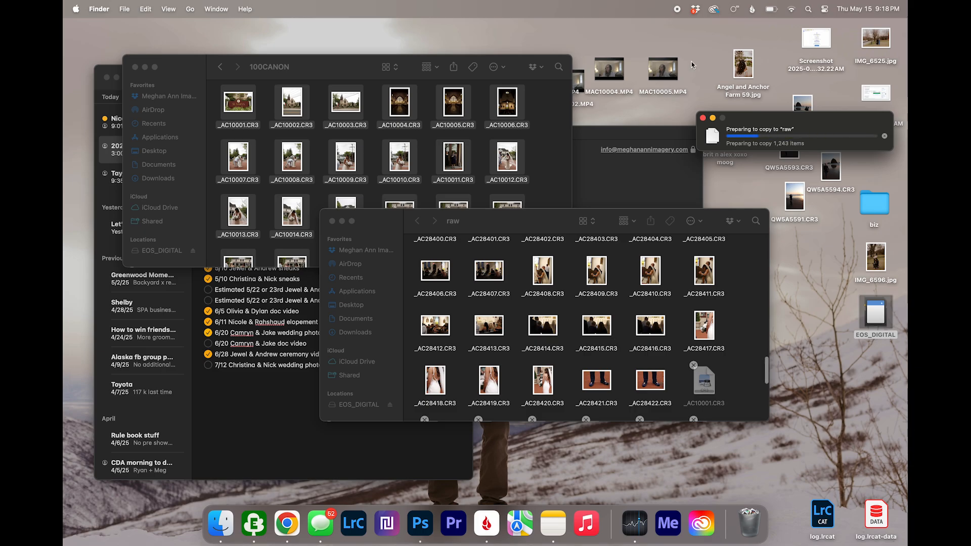
Step: Review the recent file activity and sync status in Dropbox, and close its panel
click(697, 6)
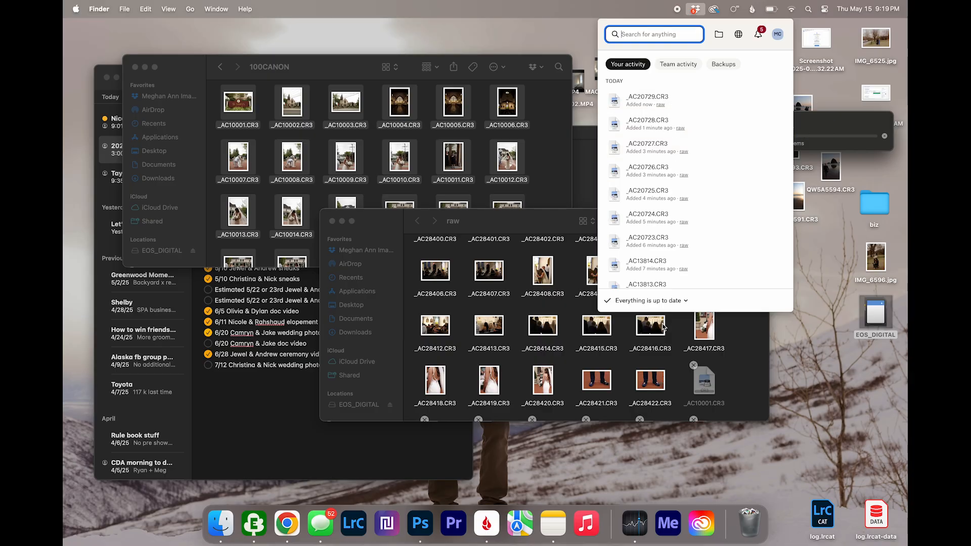
scroll(680, 217, down, 15)
scroll(680, 217, up, 15)
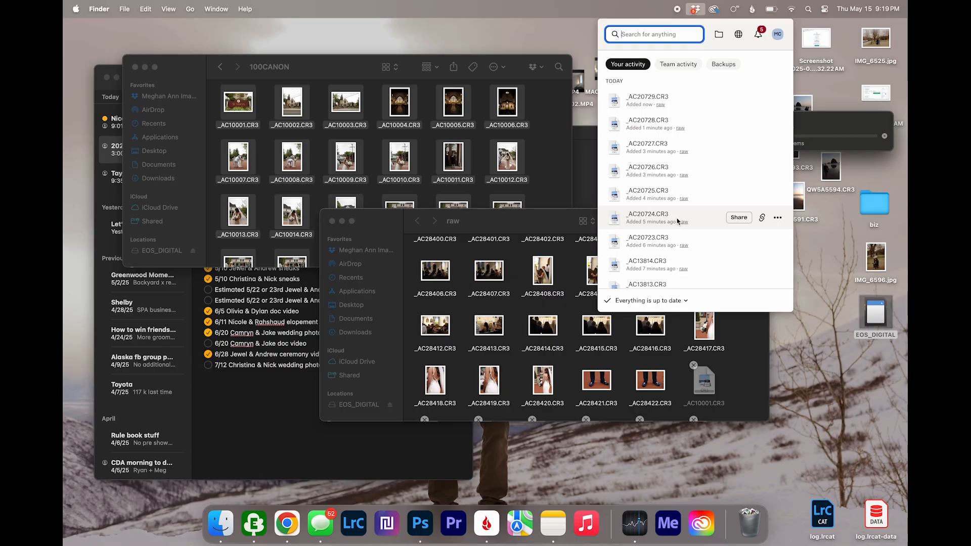
click(698, 10)
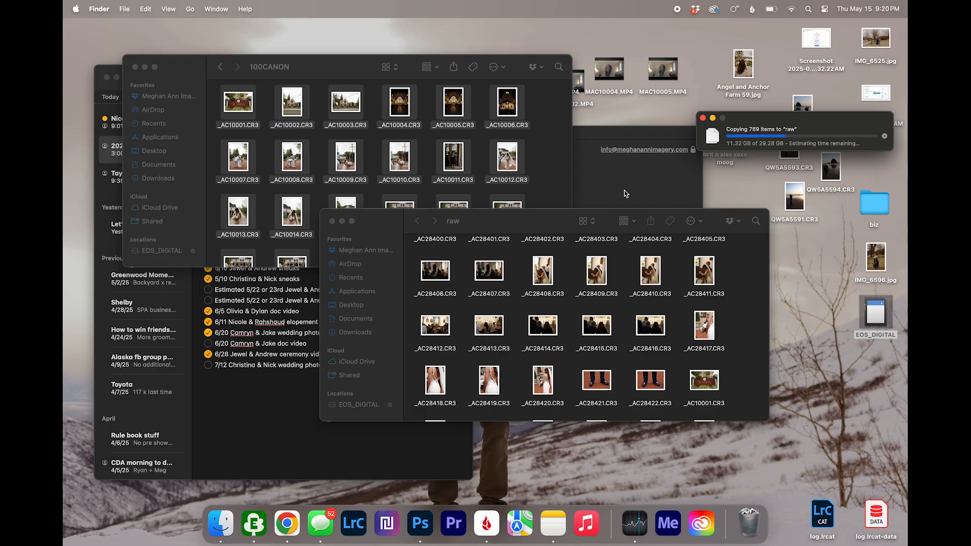
Step: Look through the copied photos in the raw folder while the second card is still copying
drag(530, 212, 523, 217)
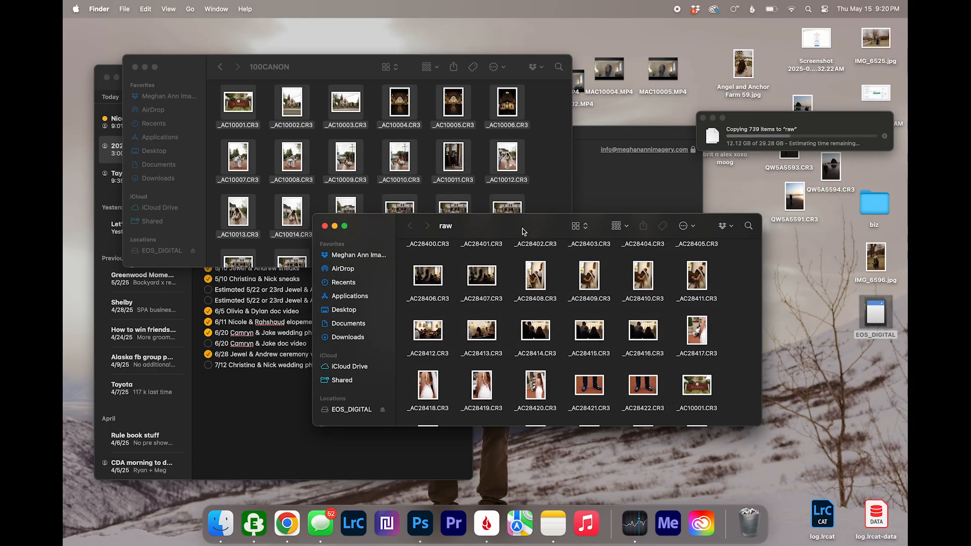
scroll(514, 301, up, 3)
scroll(514, 302, down, 2)
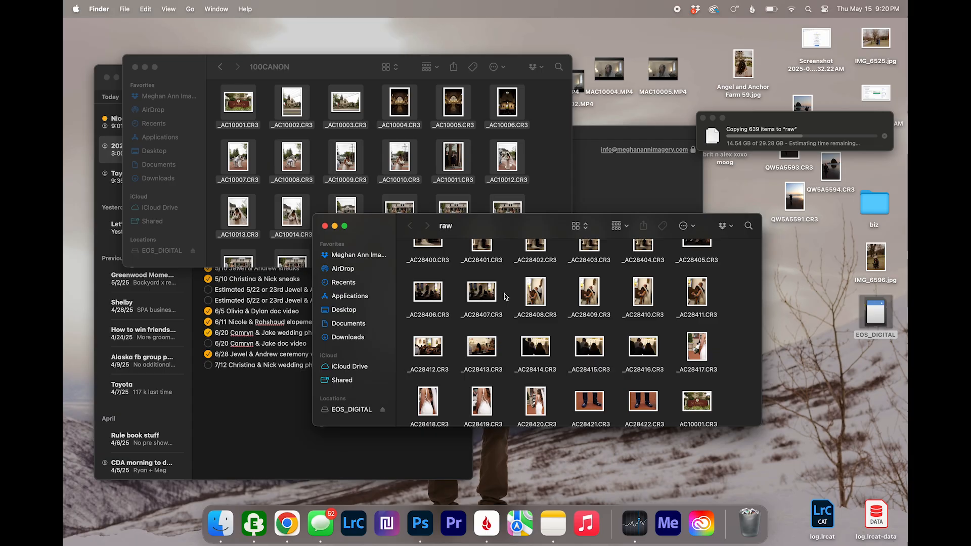
scroll(500, 296, up, 2)
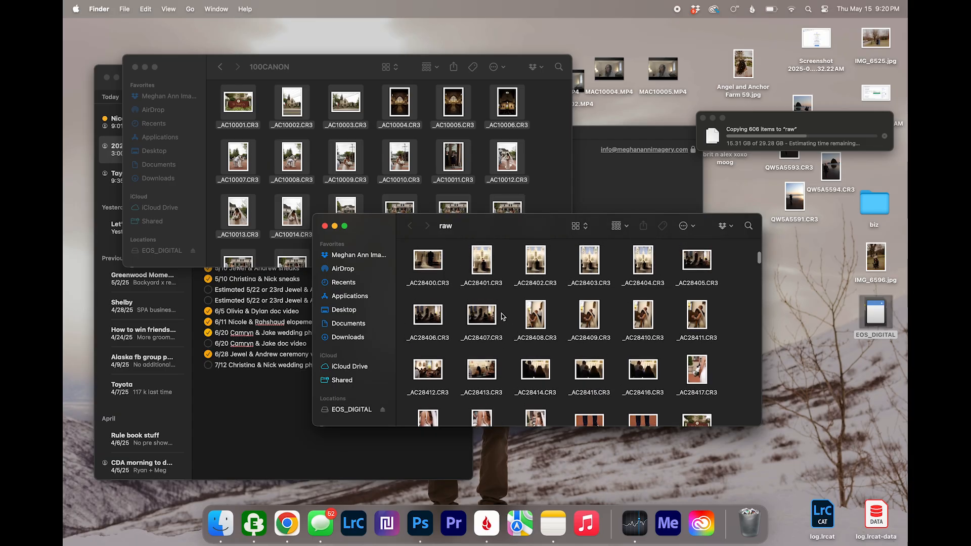
scroll(507, 318, up, 4)
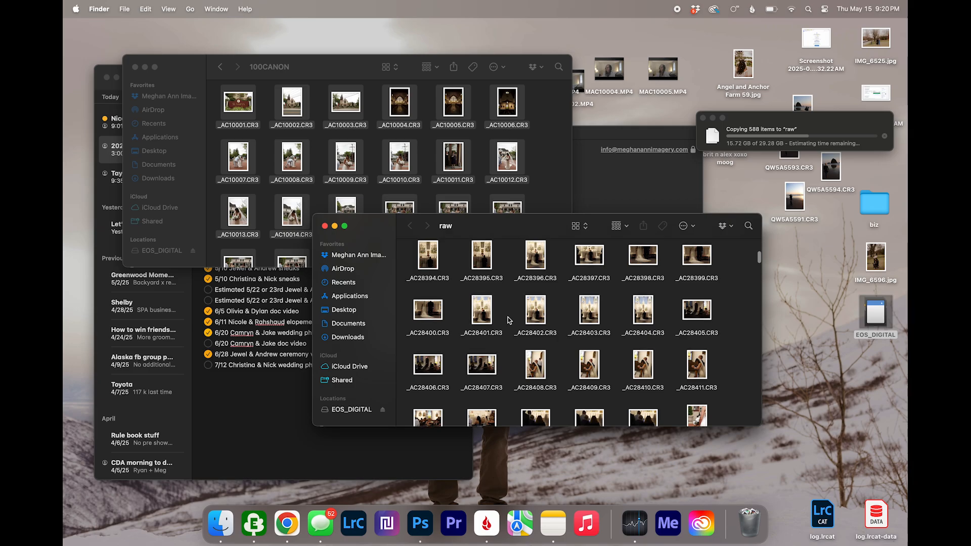
scroll(508, 317, up, 6)
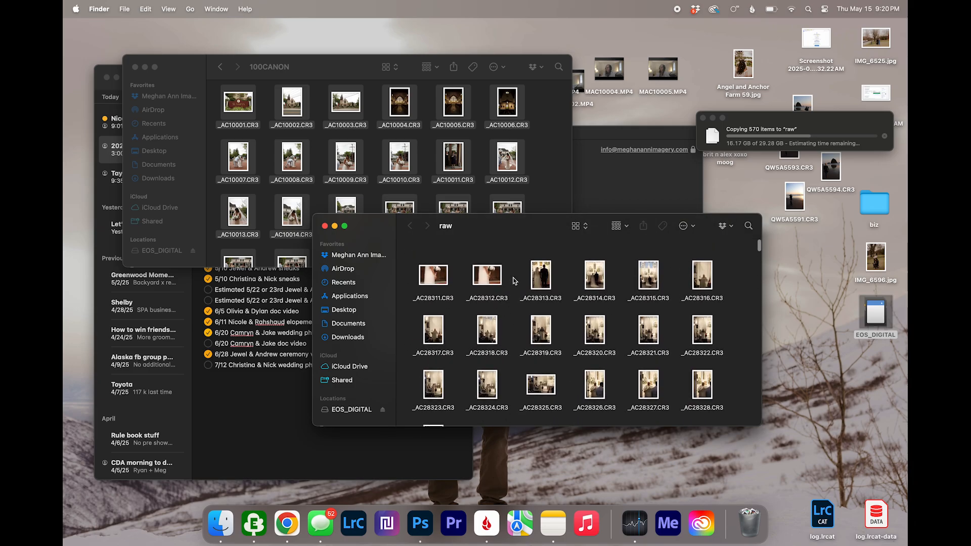
drag(457, 231, 433, 230)
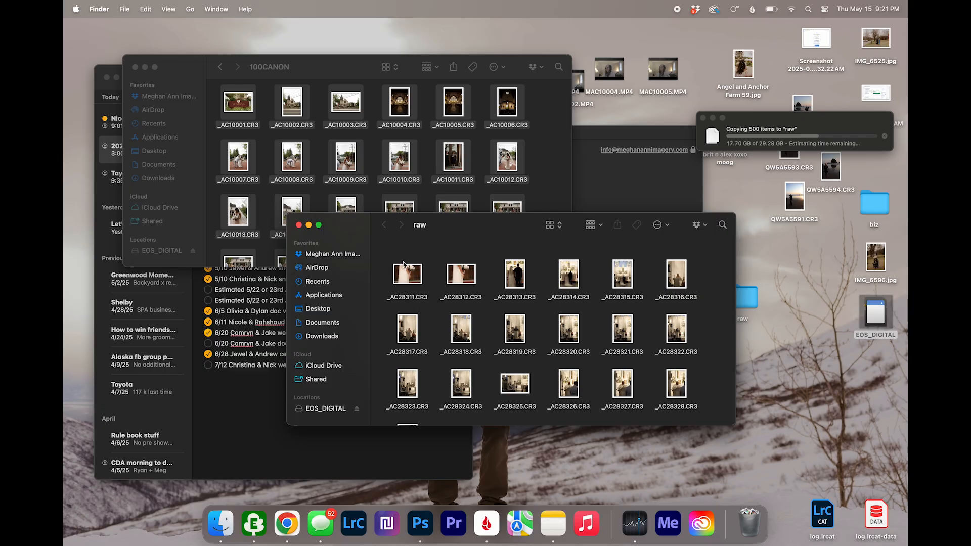
scroll(428, 278, down, 1)
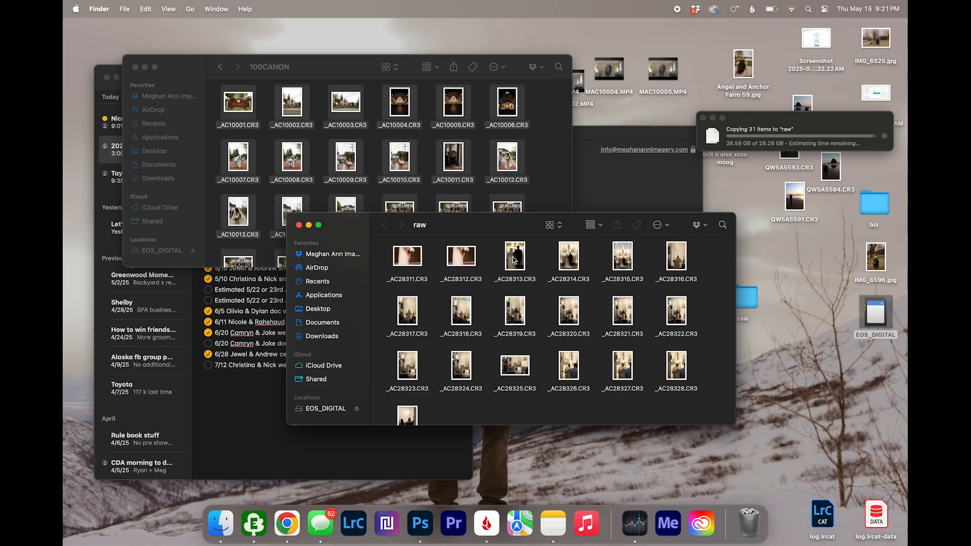
Step: Close the raw folder and Backblaze windows, and eject the EOS_DIGITAL card once copying is done
click(299, 225)
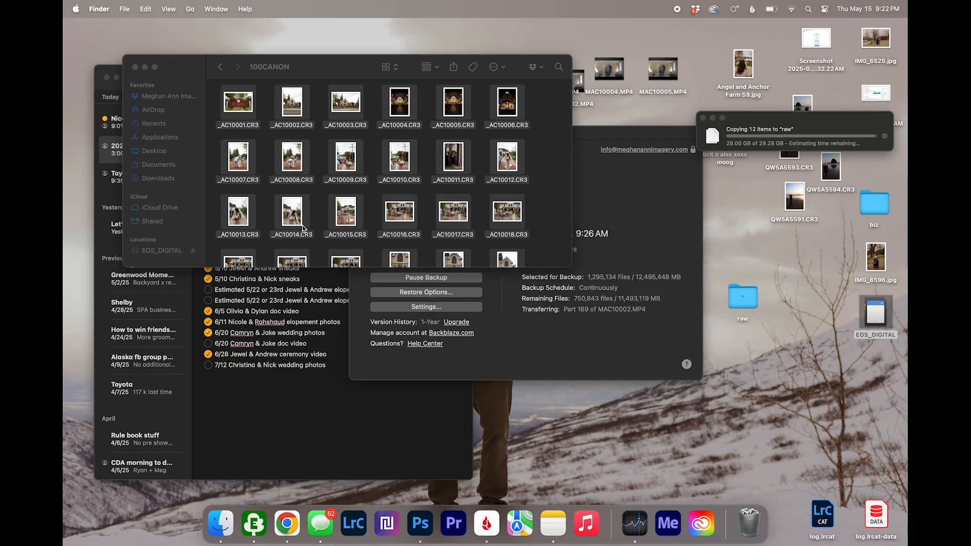
click(544, 297)
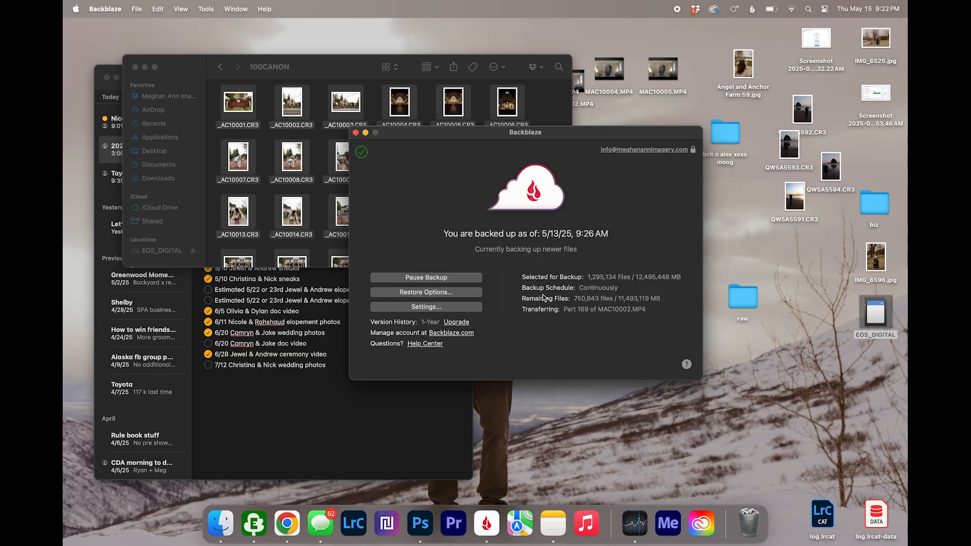
click(355, 133)
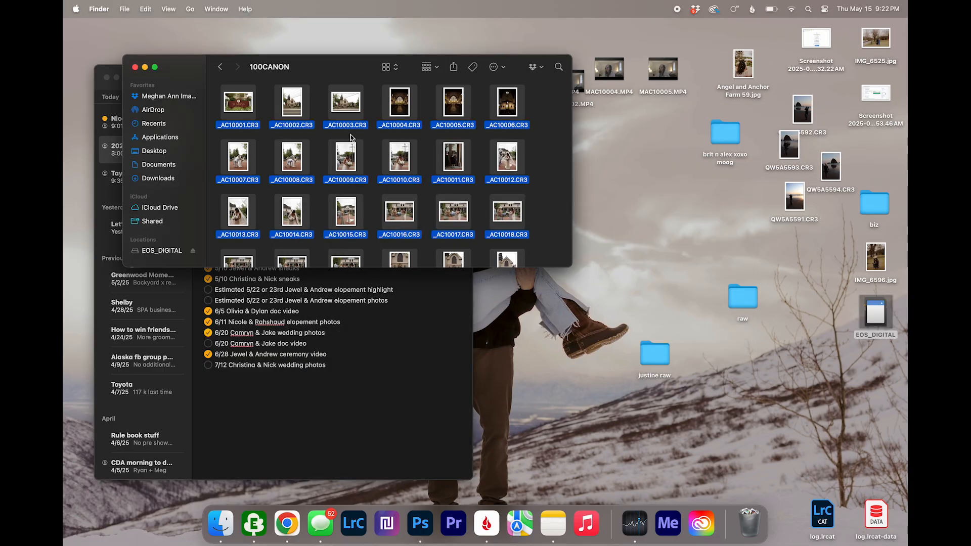
click(192, 251)
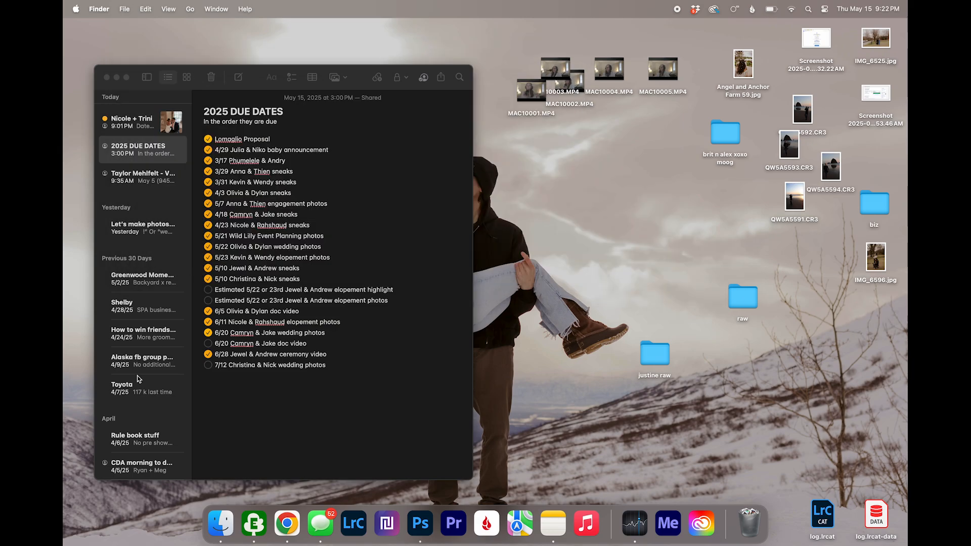
Step: Switch to Narrative Select in full screen and close all the open project tabs
click(383, 532)
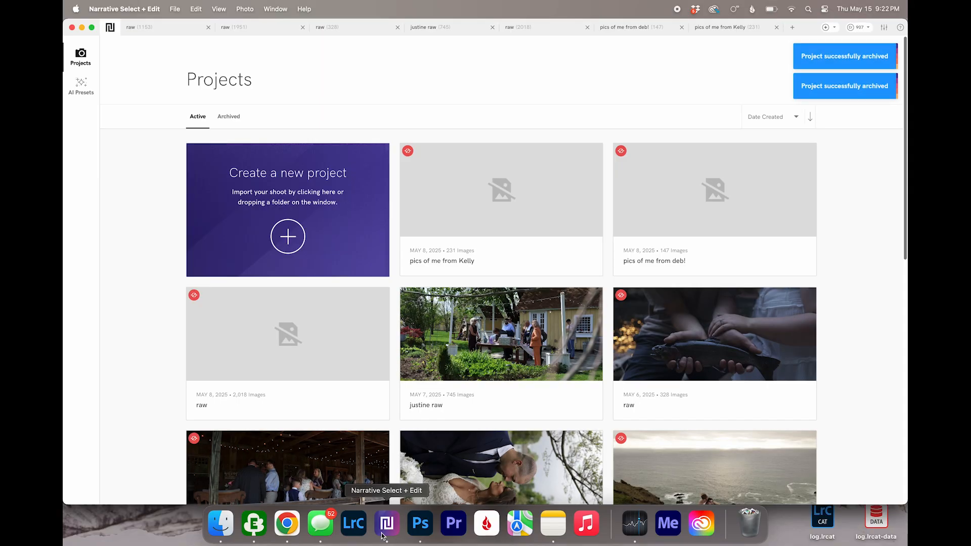
click(92, 27)
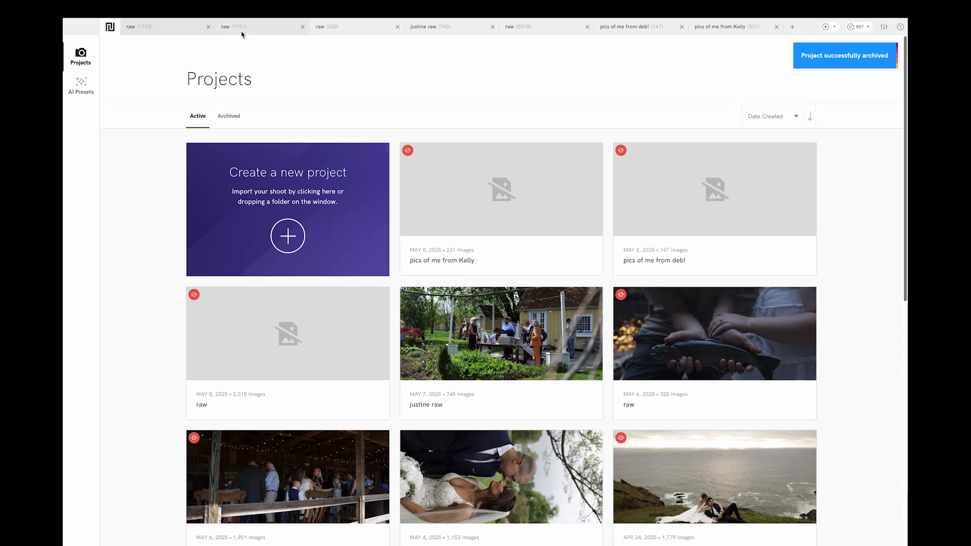
click(207, 27)
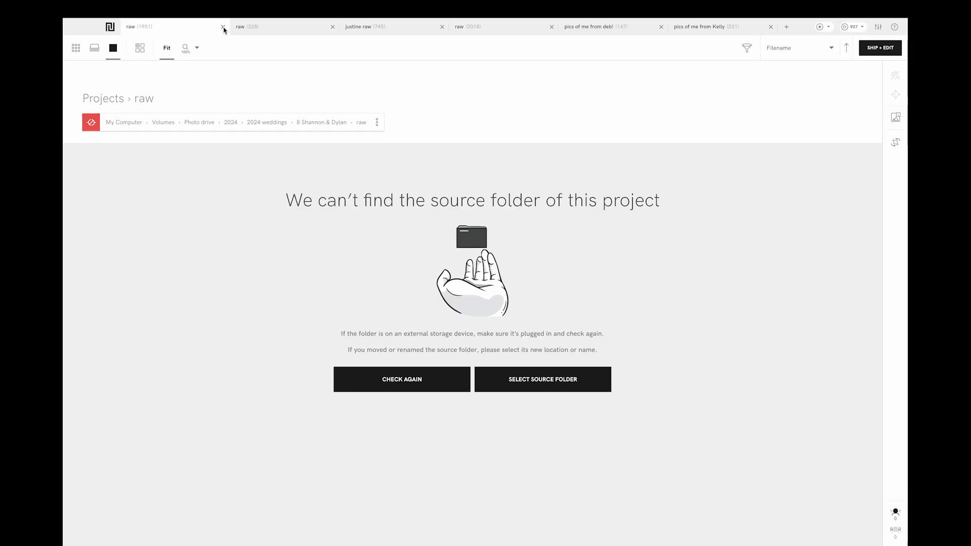
click(223, 27)
click(223, 27)
click(223, 27)
click(223, 27)
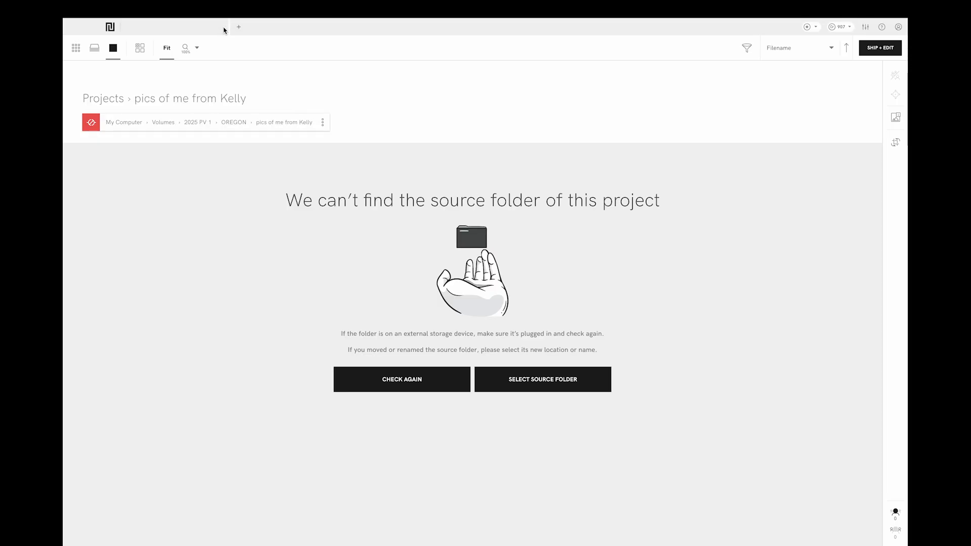
Step: Start a new project from the desktop's raw folder and keep raw as the project name
click(236, 29)
click(223, 28)
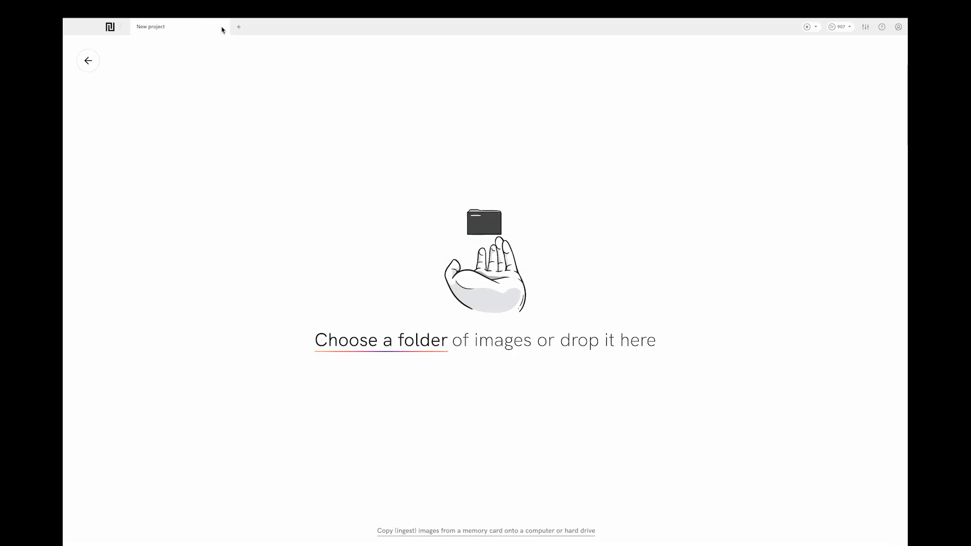
click(492, 279)
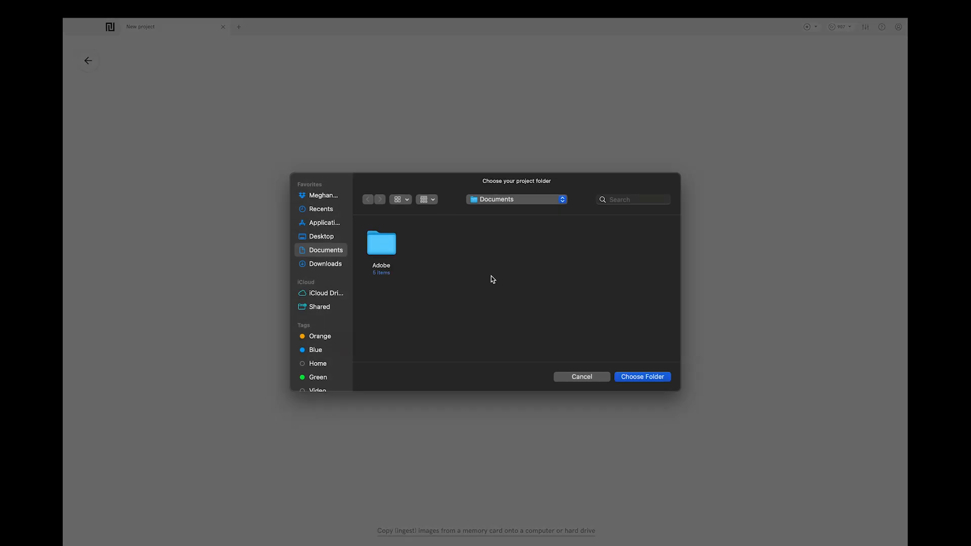
click(328, 237)
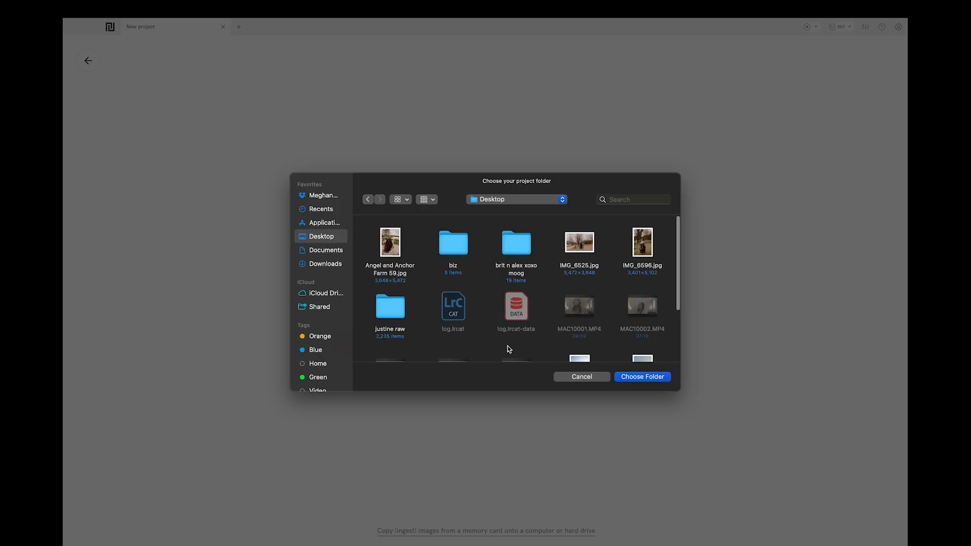
scroll(448, 281, down, 5)
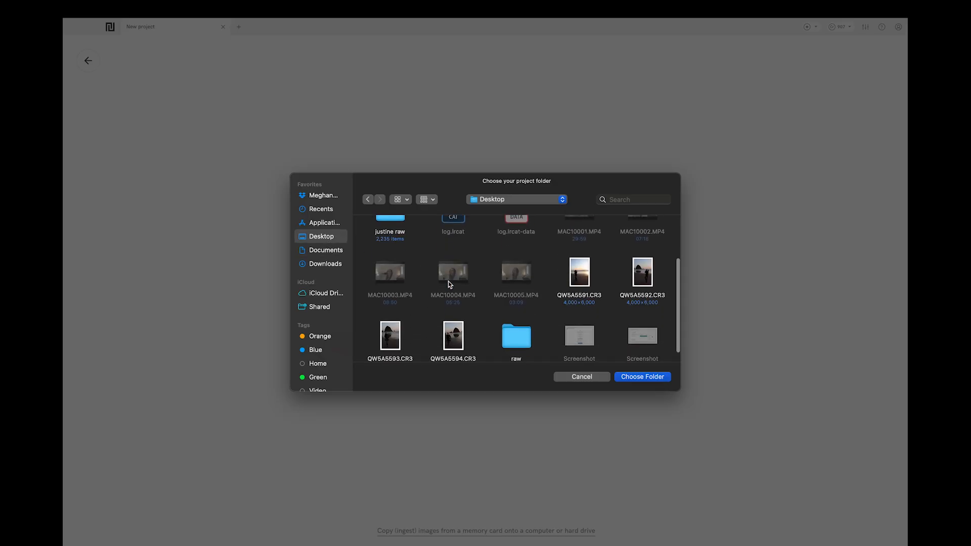
click(507, 318)
key(Return)
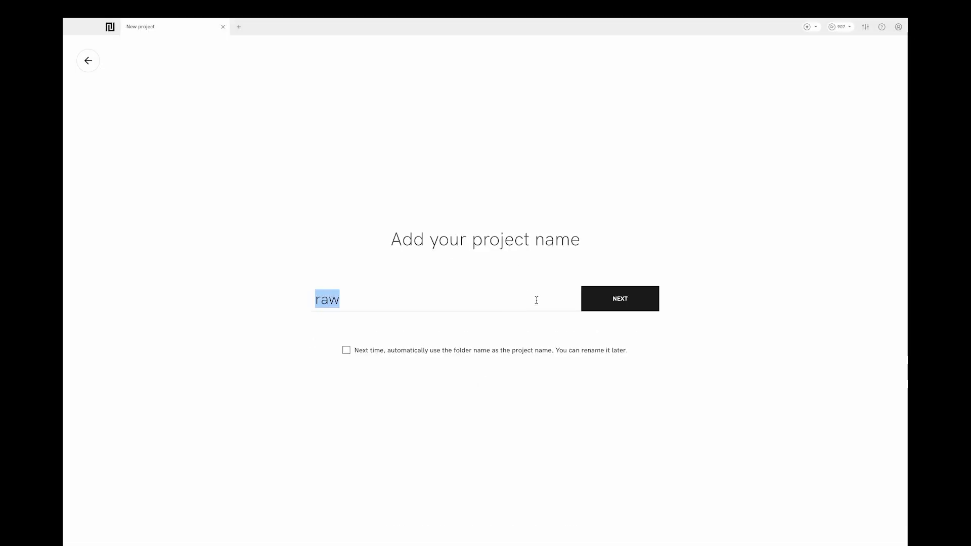
click(610, 296)
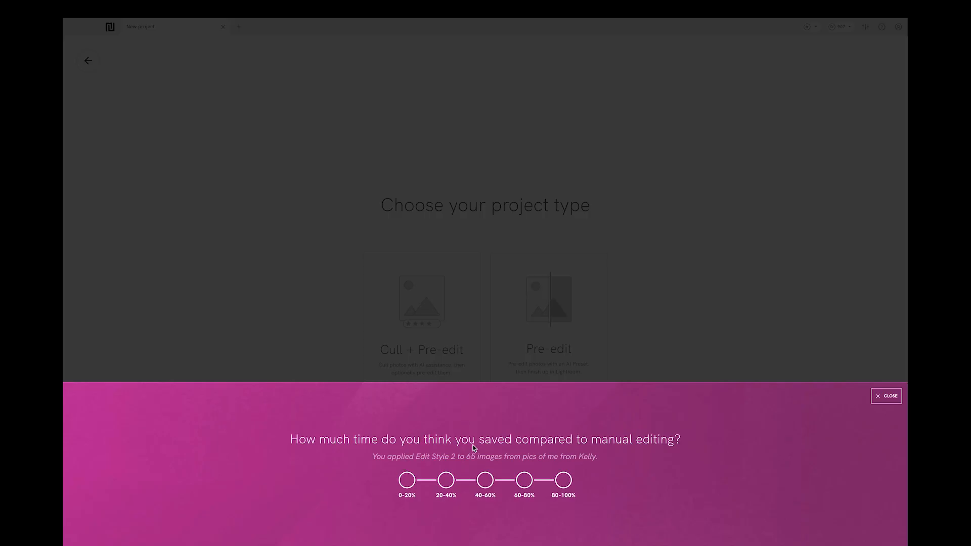
Step: Answer the time-saved survey with 40-60% without sending feedback, and choose the Cull + Pre-edit project type
click(485, 480)
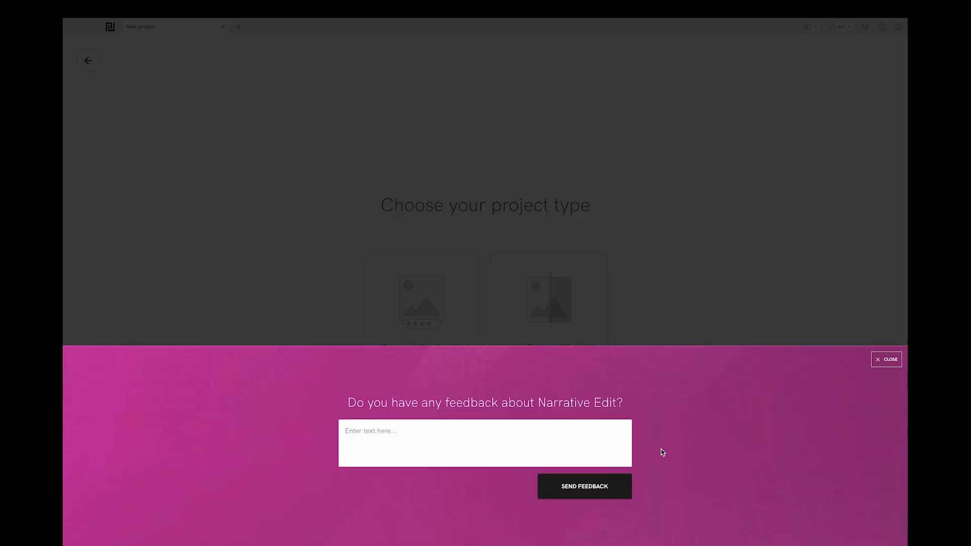
click(881, 360)
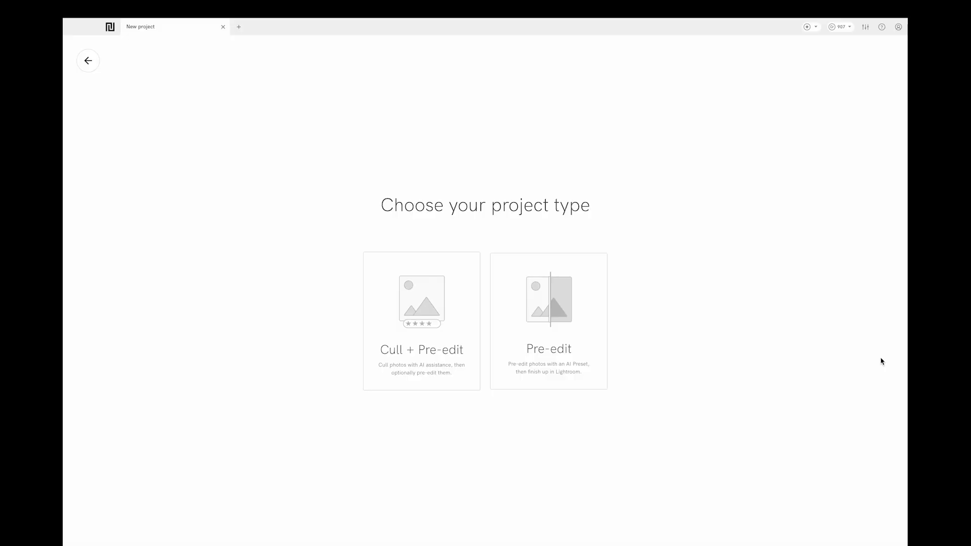
click(451, 361)
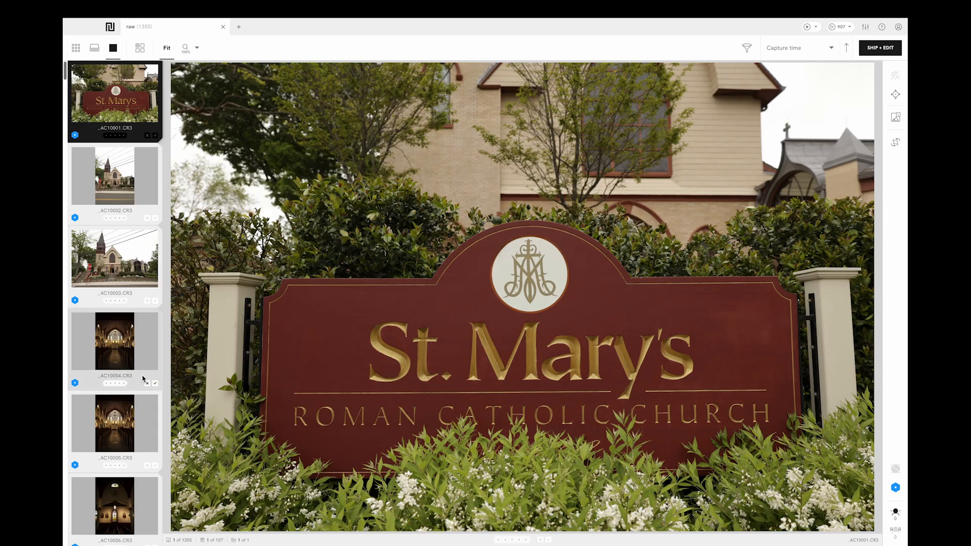
Step: Keep the photos sorted by capture time and show the filter options
click(796, 49)
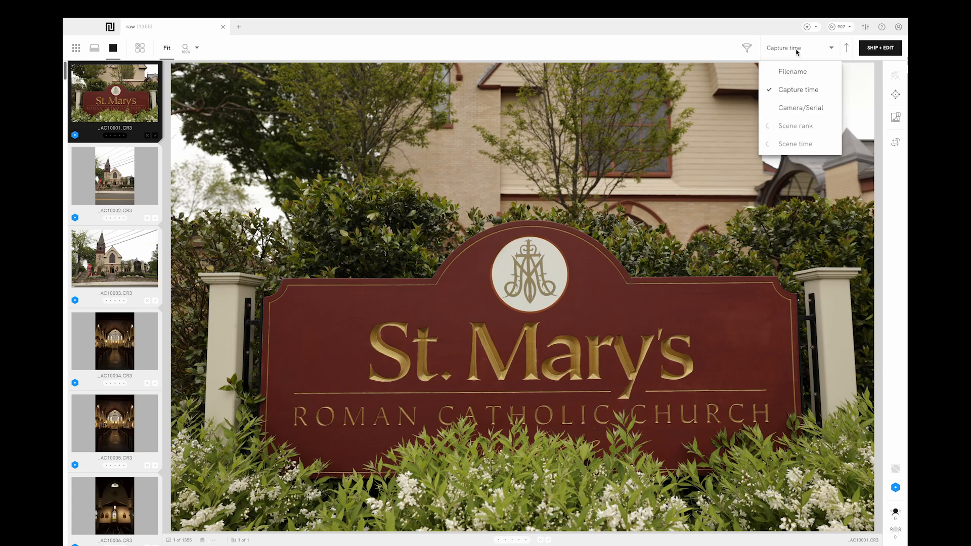
click(799, 90)
click(747, 49)
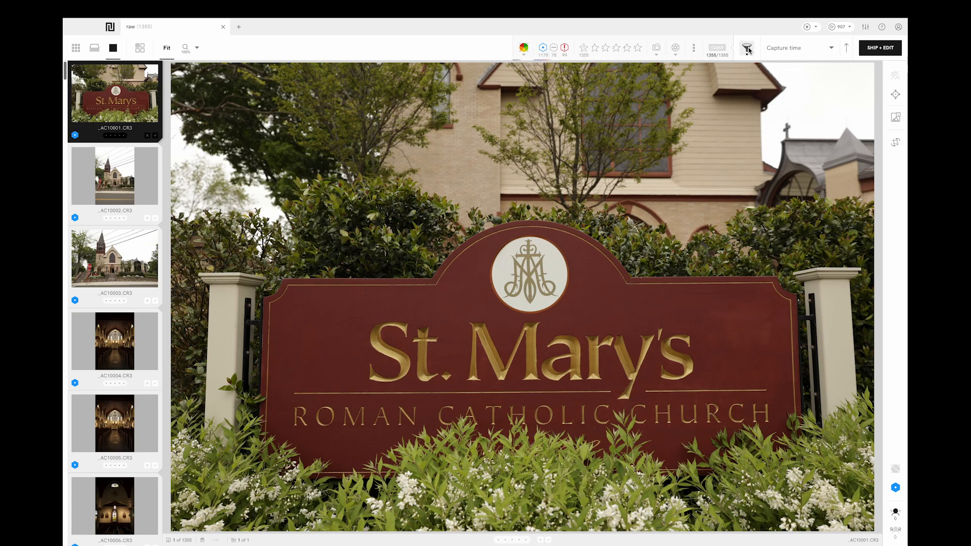
Step: Open the preferences and check the setting for auto-advancing to the next image after rating
click(865, 27)
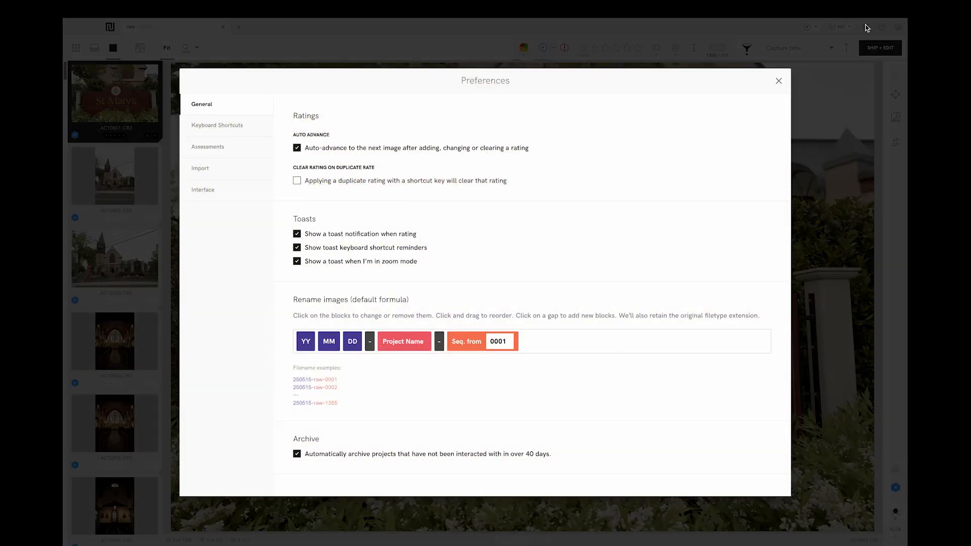
click(321, 150)
click(321, 150)
Step: Review the keyboard shortcuts for navigation, star and color ratings, zoom and close-ups, and close the preferences
click(236, 129)
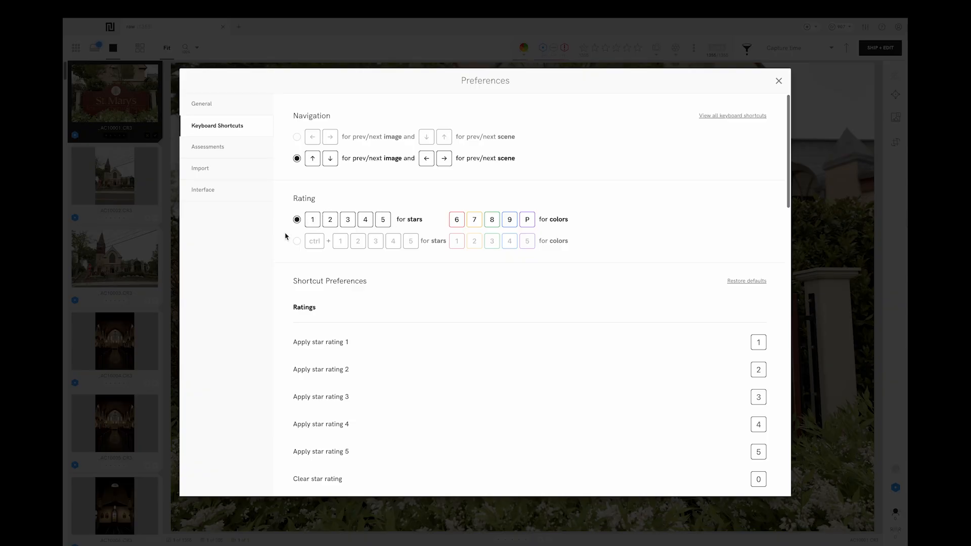
scroll(433, 332, down, 7)
scroll(434, 334, down, 7)
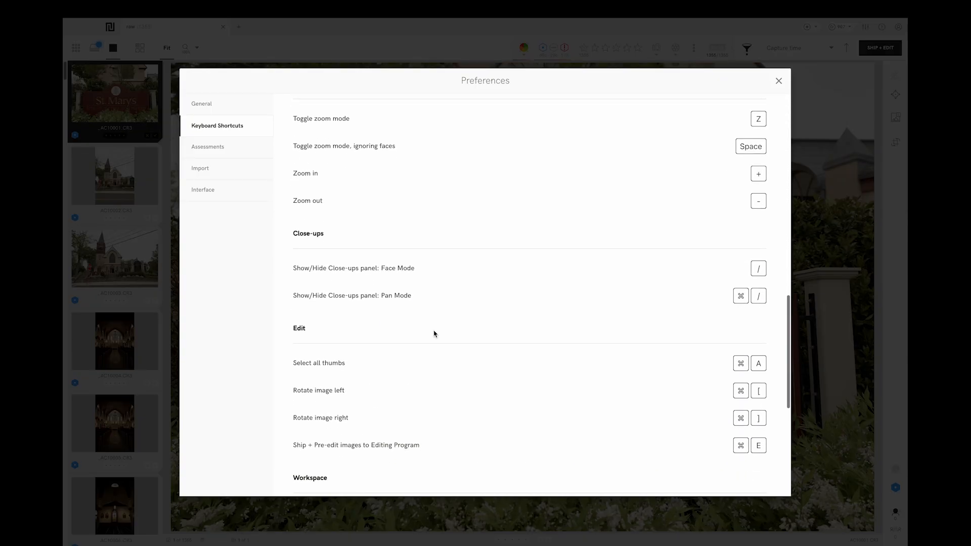
scroll(326, 200, up, 1)
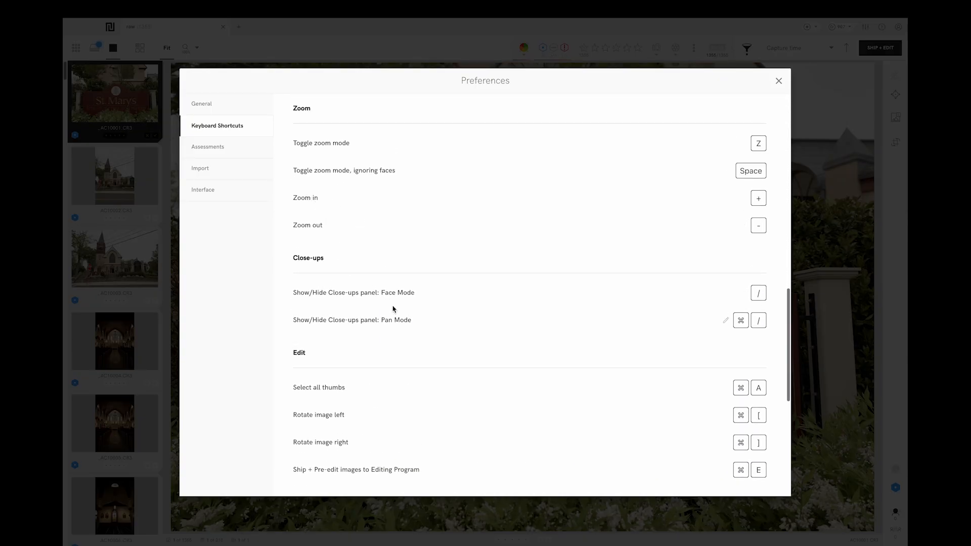
scroll(392, 307, down, 7)
scroll(393, 307, up, 20)
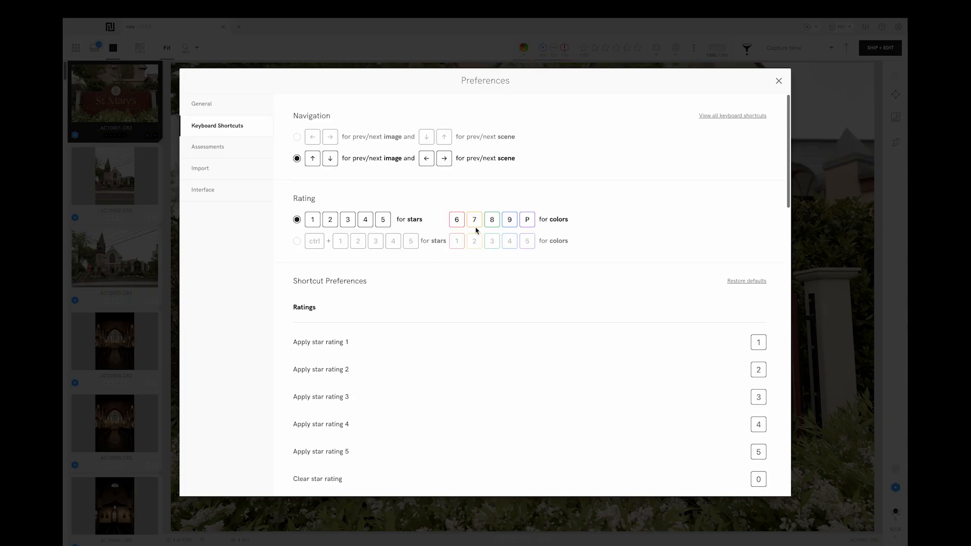
click(779, 81)
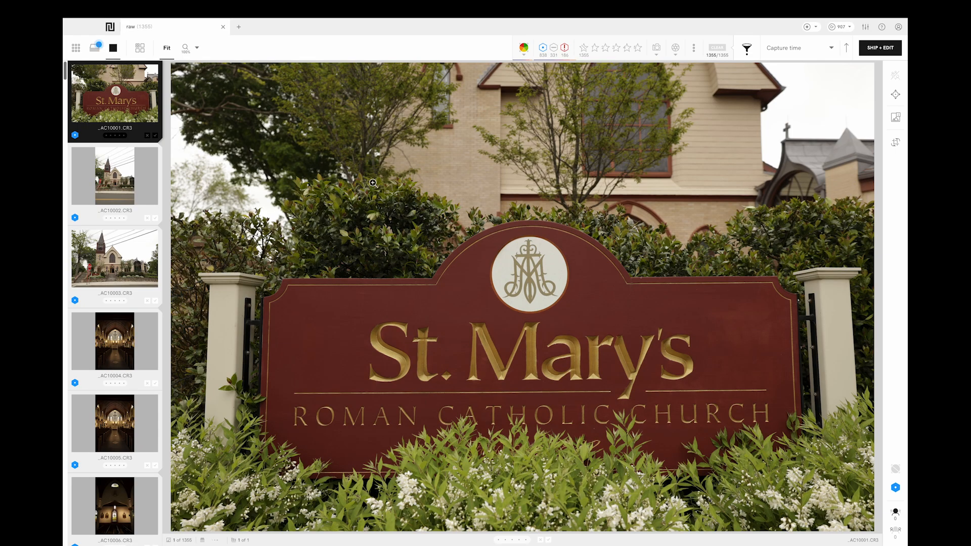
Step: Rate the church sign photo _AC10001.CR3 purple, recheck it, and move on to _AC10002.CR3
key(0)
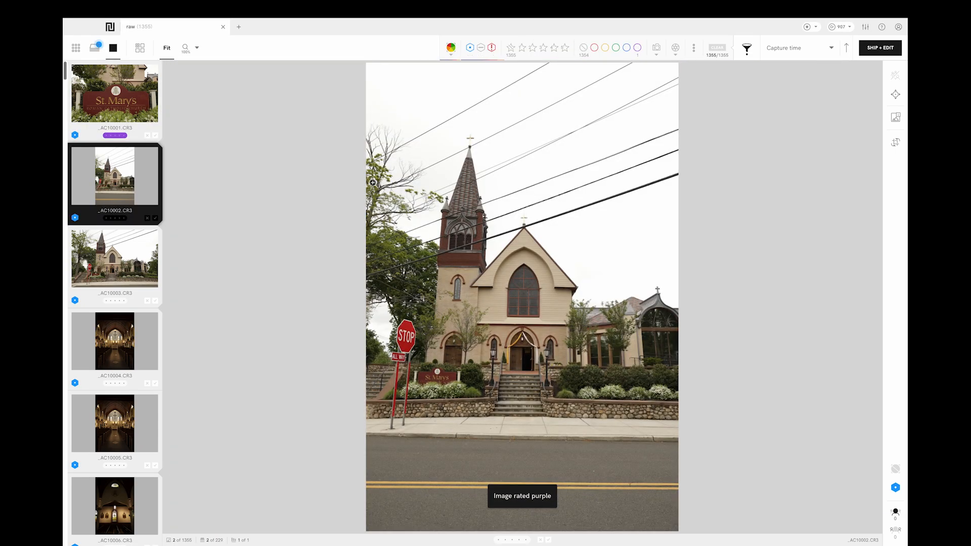
key(Left)
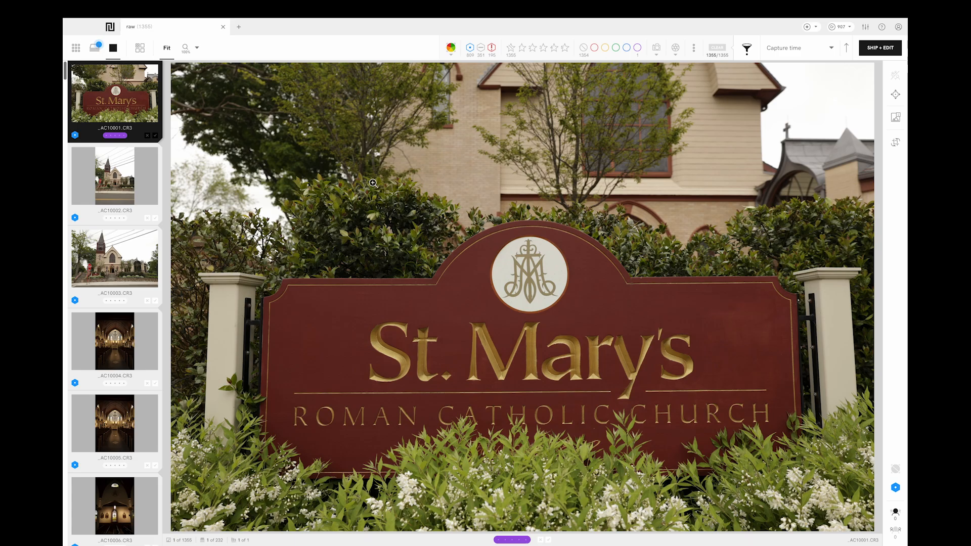
key(Right)
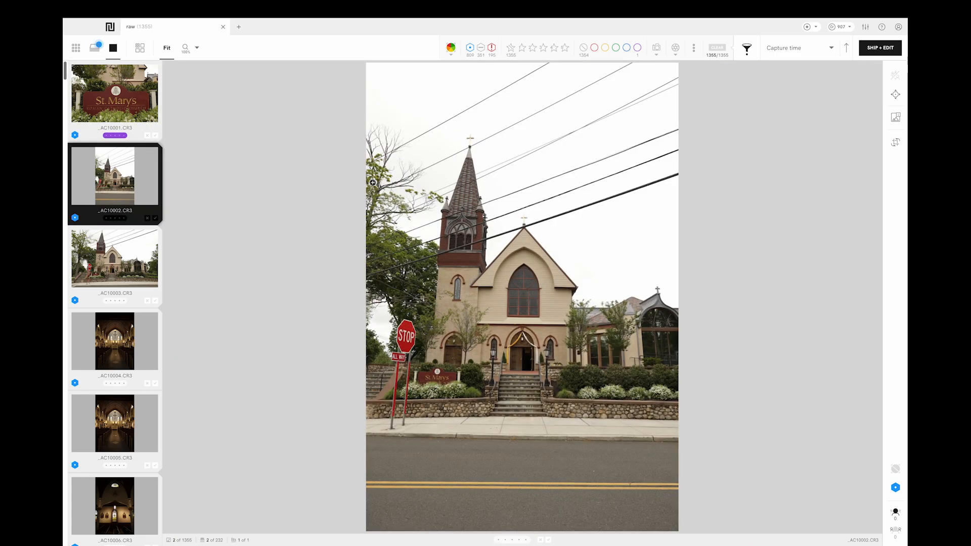
Step: Rate the church photos _AC10002.CR3, _AC10003.CR3 and _AC10004.CR3 purple and skip _AC10005.CR3
key(0)
key(0)
key(0)
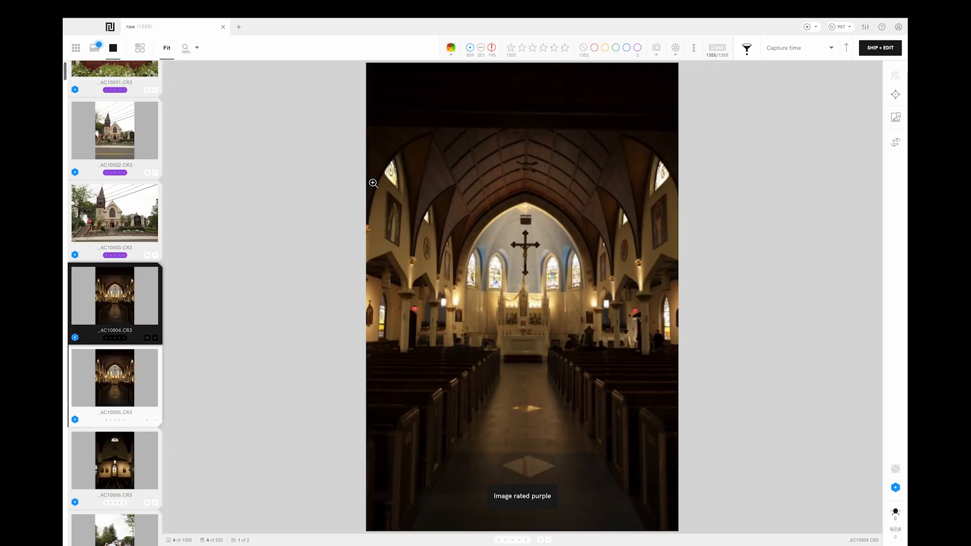
key(Right)
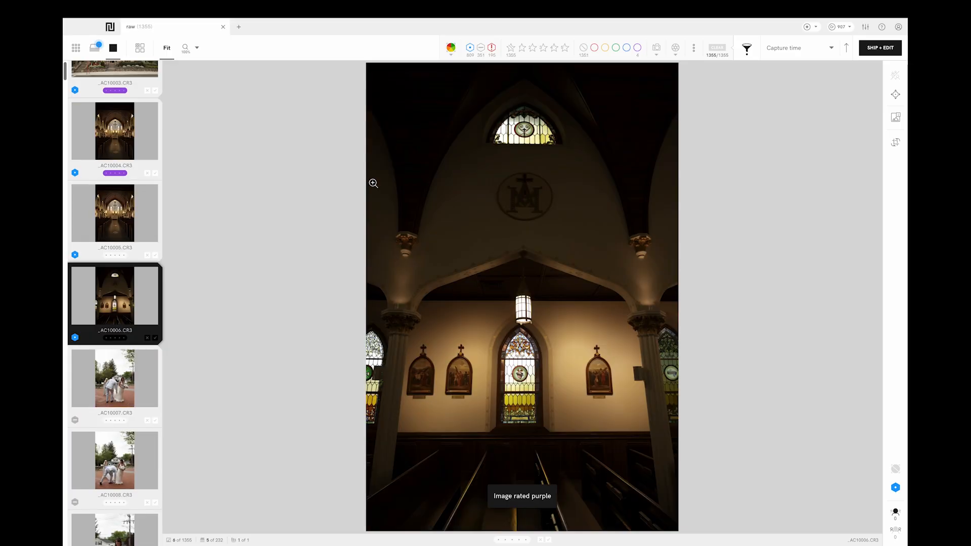
Step: Rate _AC10006.CR3 and the bride photo _AC10009.CR3 purple, leaving _AC10007.CR3 and _AC10008.CR3 unrated
key(0)
key(Right)
key(Right)
key(Left)
key(Right)
key(0)
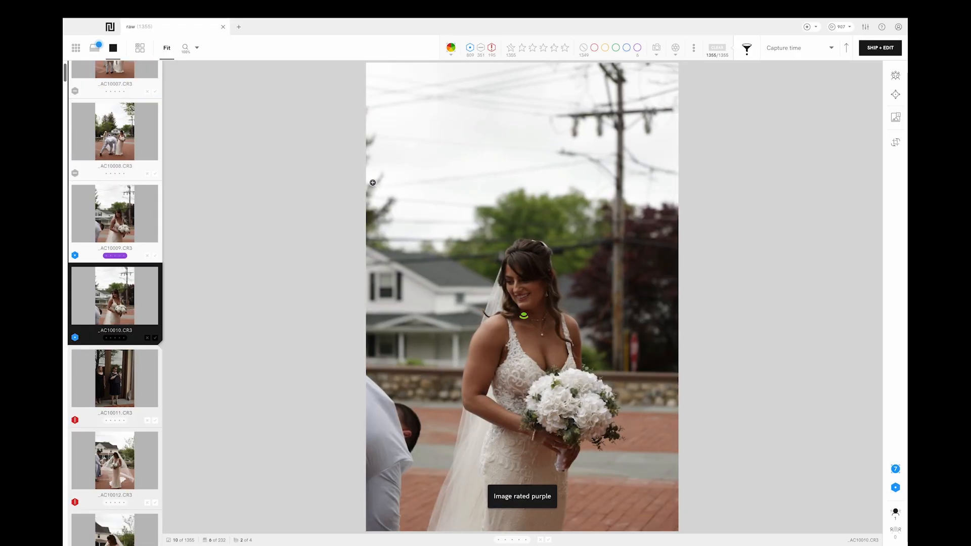
Step: Compare the neighbouring shots and rate _AC10010.CR3 and _AC10011.CR3 purple
key(Right)
key(Right)
key(Left)
key(0)
key(Right)
key(0)
key(Right)
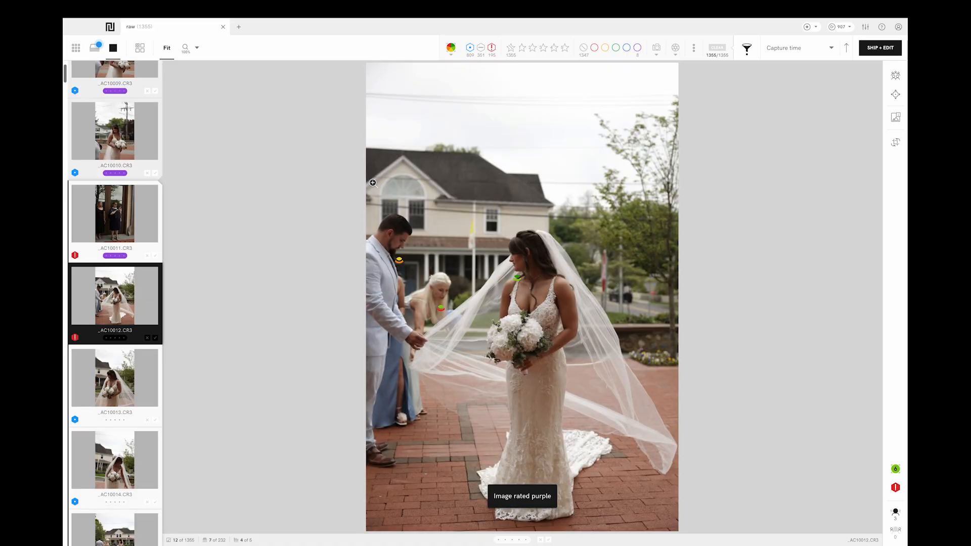
Step: Rate the veil photos _AC10012.CR3 and _AC10013.CR3 purple, checking the shots up to _AC10015.CR3 before deciding on the second
key(0)
key(Right)
key(Right)
key(Right)
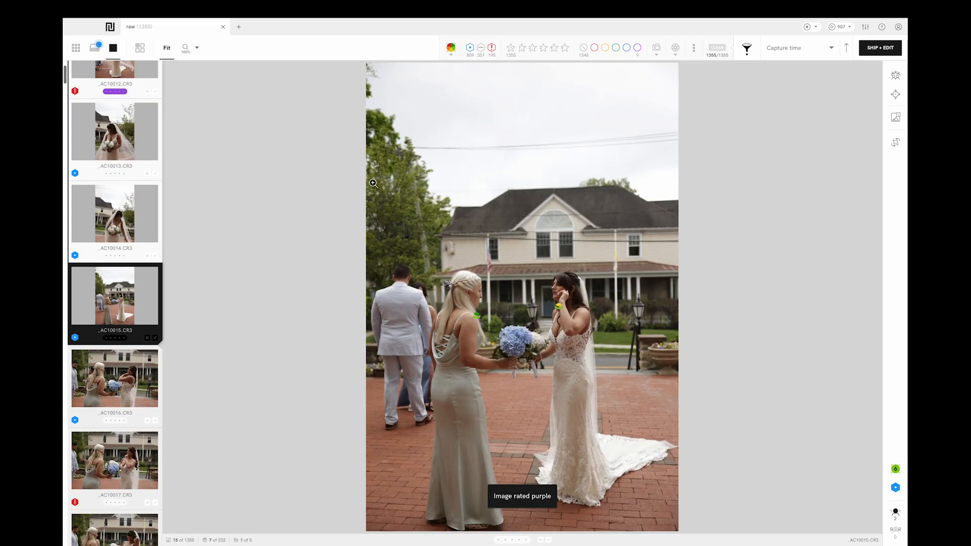
key(Left)
key(Left)
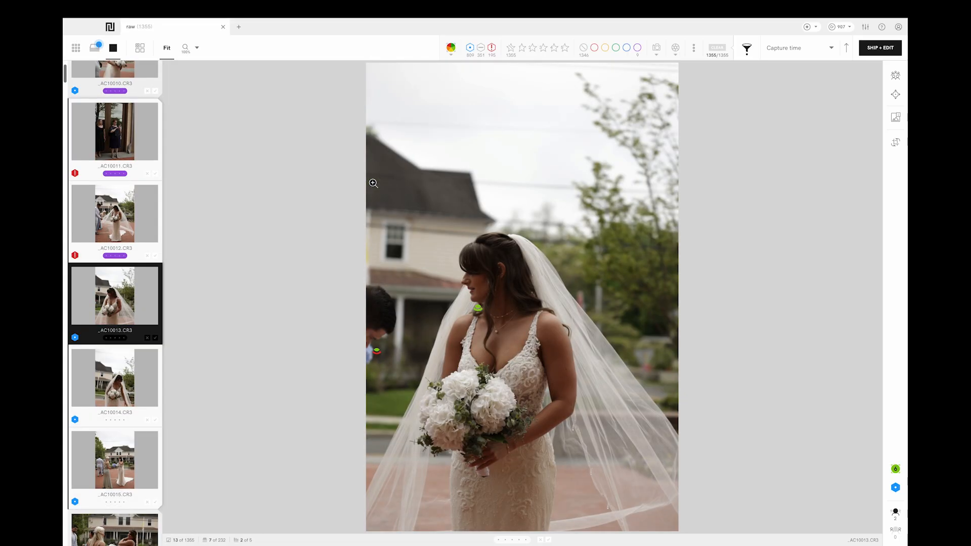
key(0)
Step: Review _AC10014.CR3 through _AC10021.CR3, leave them unrated, and move on to _AC10022.CR3
key(Right)
key(Right)
key(Right)
key(Right)
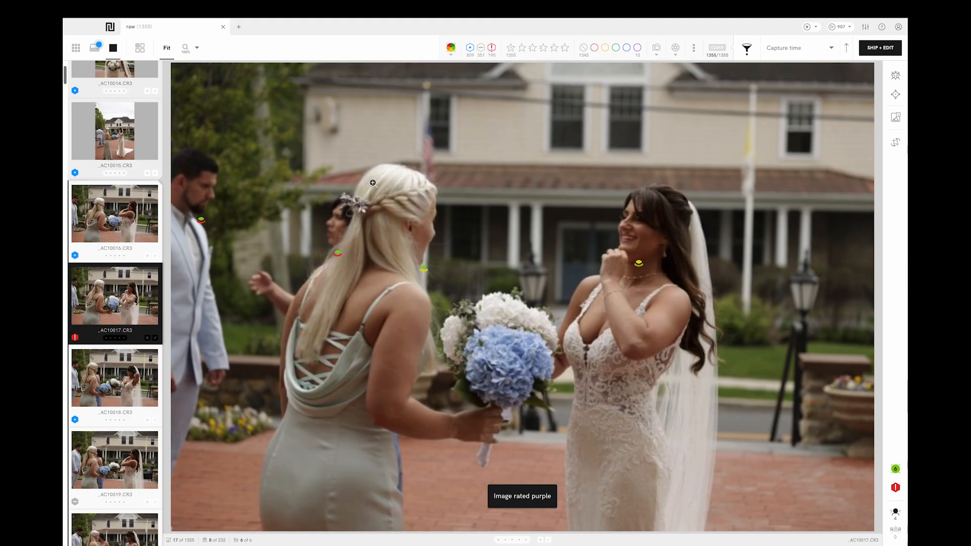
key(Right)
key(Left)
key(Right)
key(Right)
key(Right)
key(Right)
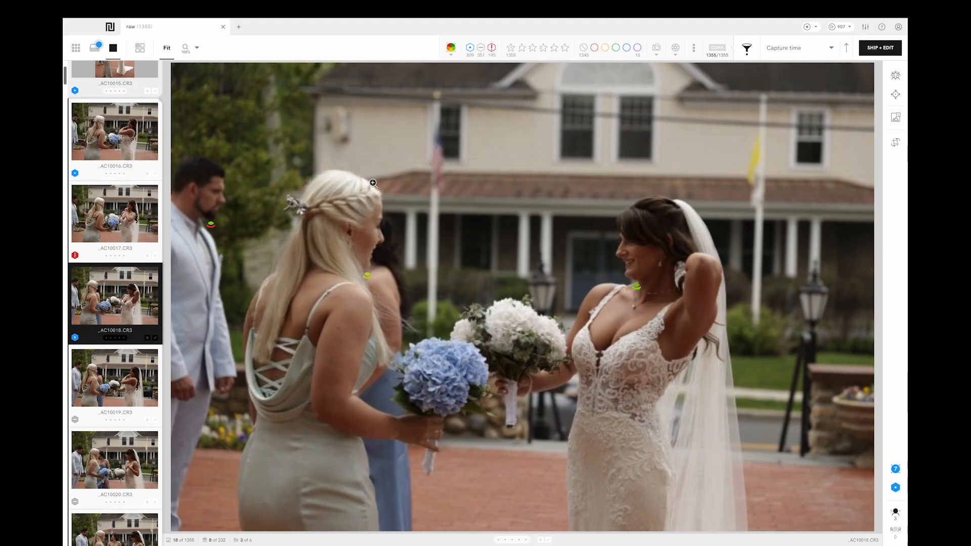
key(Right)
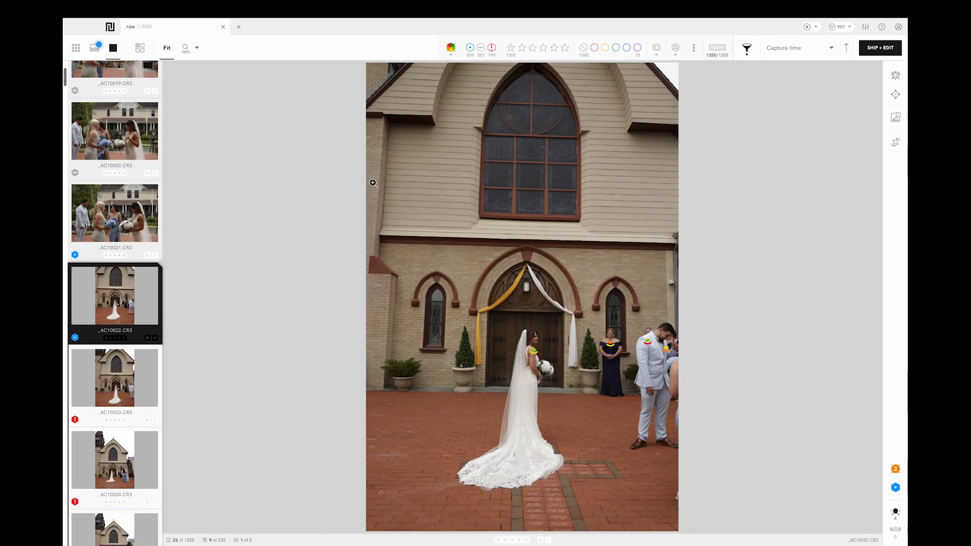
Step: Compare the bride's church entrance shots and rate _AC10024.CR3 purple
key(Right)
key(Right)
key(Left)
key(Right)
key(0)
key(Left)
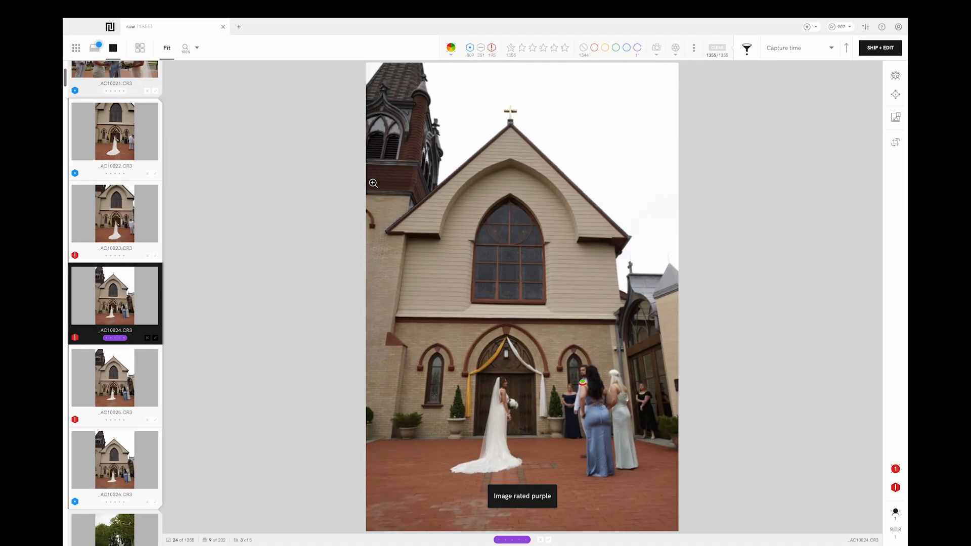
Step: Return to the earlier entrance shots, rate _AC10023.CR3 purple, and skip ahead to _AC10027.CR3
key(Left)
key(Left)
key(Left)
key(Right)
key(Right)
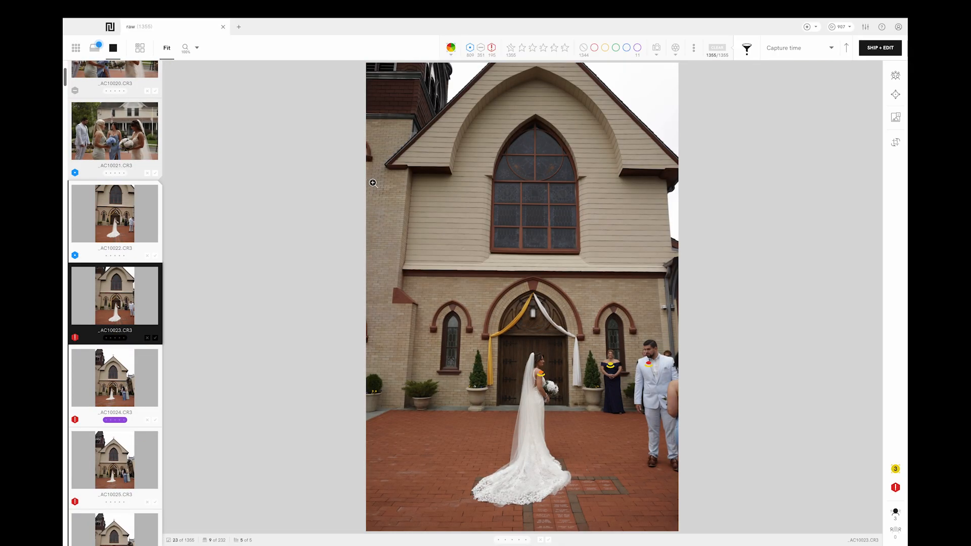
key(0)
key(Right)
key(Right)
key(Right)
key(Right)
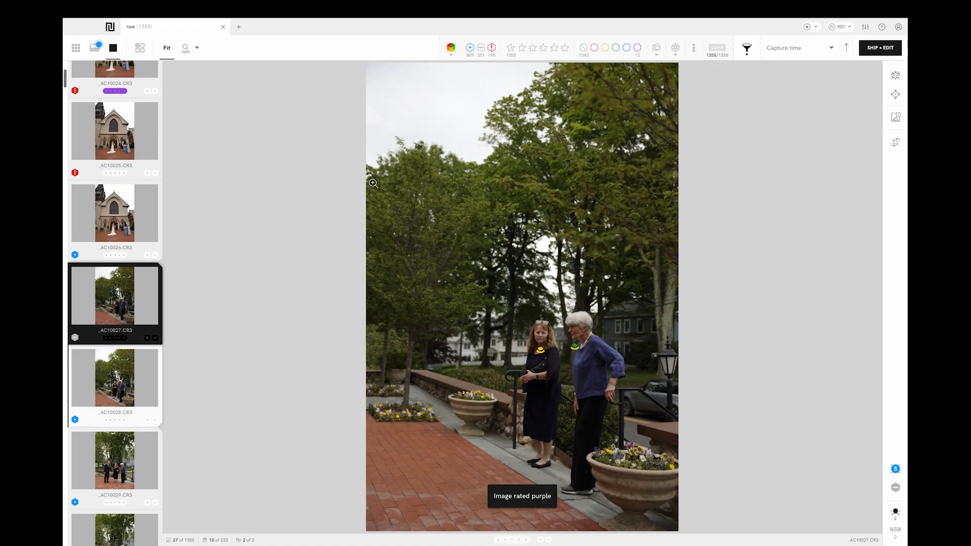
Step: Rate _AC10027.CR3 purple and compare the following shots, ending on _AC10028.CR3
key(0)
key(Right)
key(Right)
key(Left)
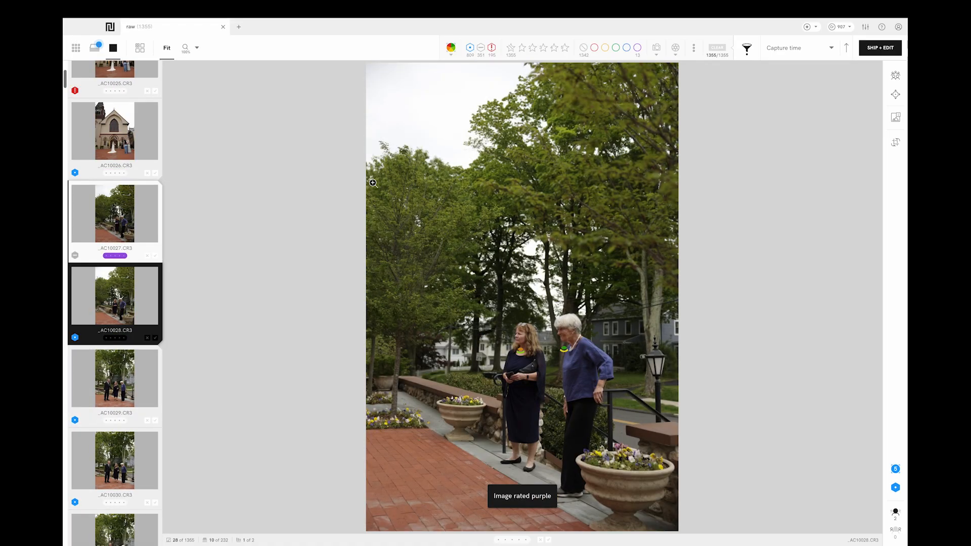
Step: Clear the purple rating of _AC10027.CR3 and rate _AC10028.CR3 purple instead
key(Left)
key(0)
key(Right)
key(0)
key(Right)
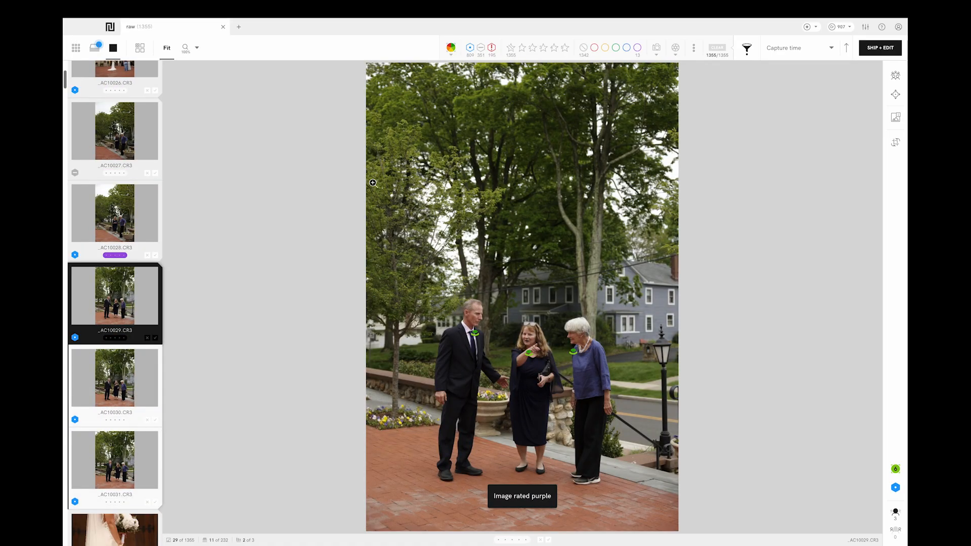
Step: Rate the guest group photos _AC10029.CR3 and _AC10031.CR3 purple, leaving _AC10030.CR3 unrated
key(Right)
key(Left)
key(0)
key(Right)
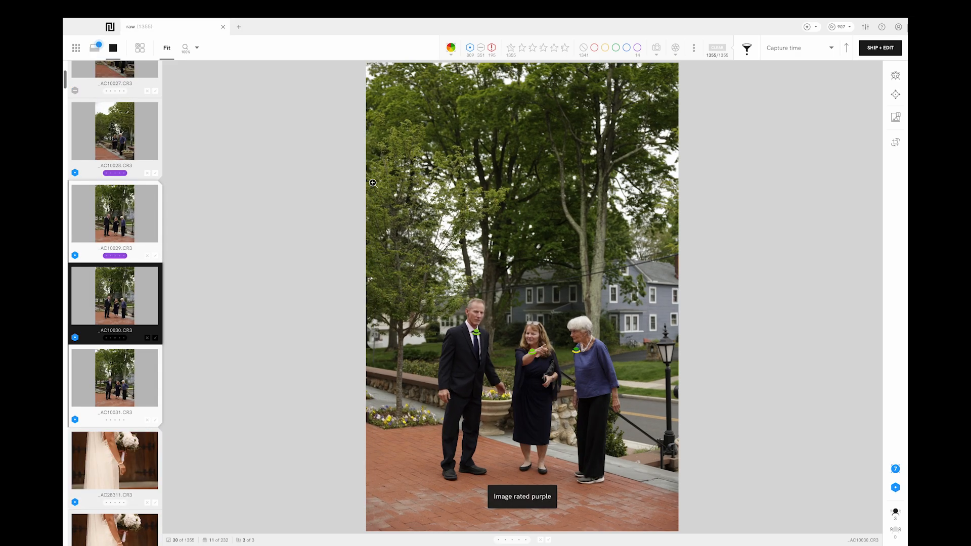
key(Right)
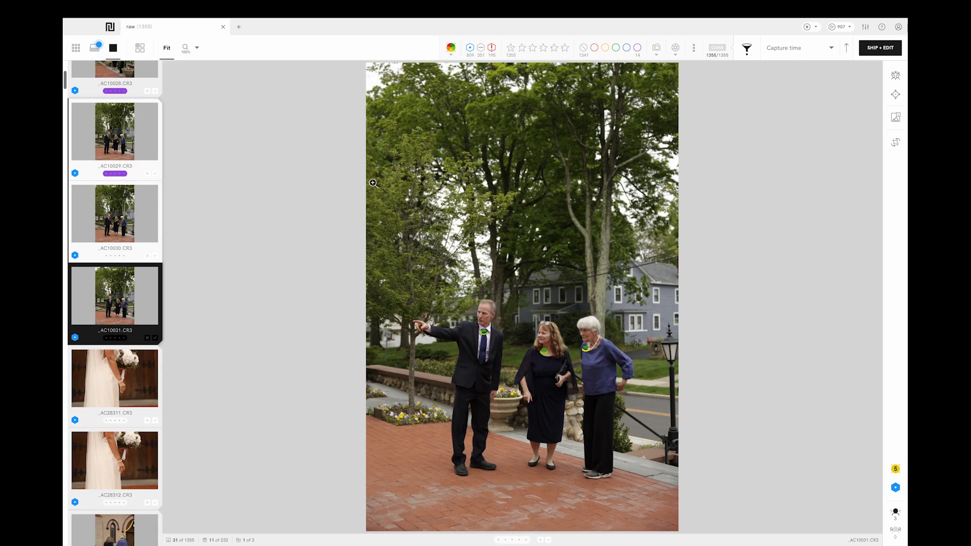
key(0)
key(Right)
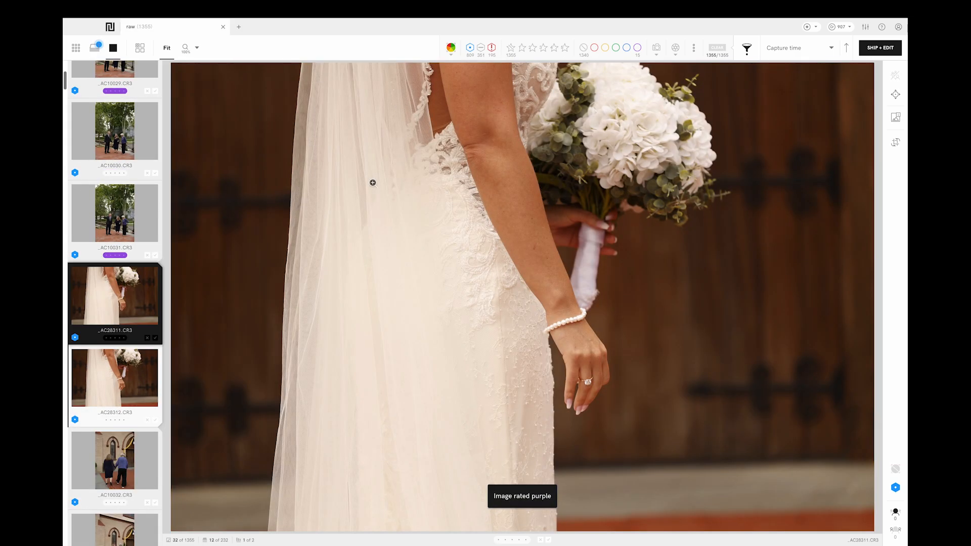
Step: Rate both bouquet and bracelet close-ups, _AC28311.CR3 and _AC28312.CR3, purple
key(0)
key(Right)
key(Right)
key(Left)
key(0)
Step: Compare the shots of the two women approaching the church, rate _AC10032.CR3 purple, and skip _AC10033.CR3
key(Right)
key(Right)
key(Right)
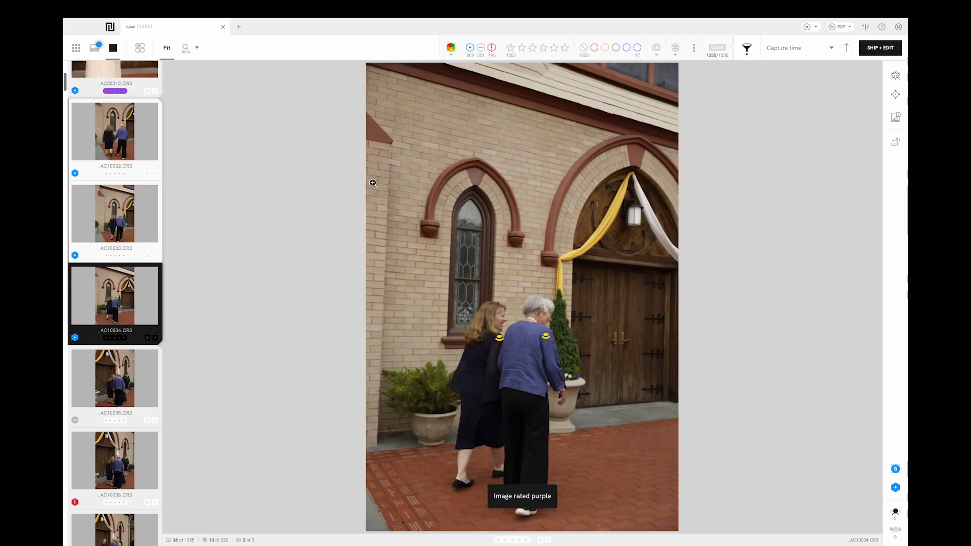
key(Left)
key(Left)
key(Left)
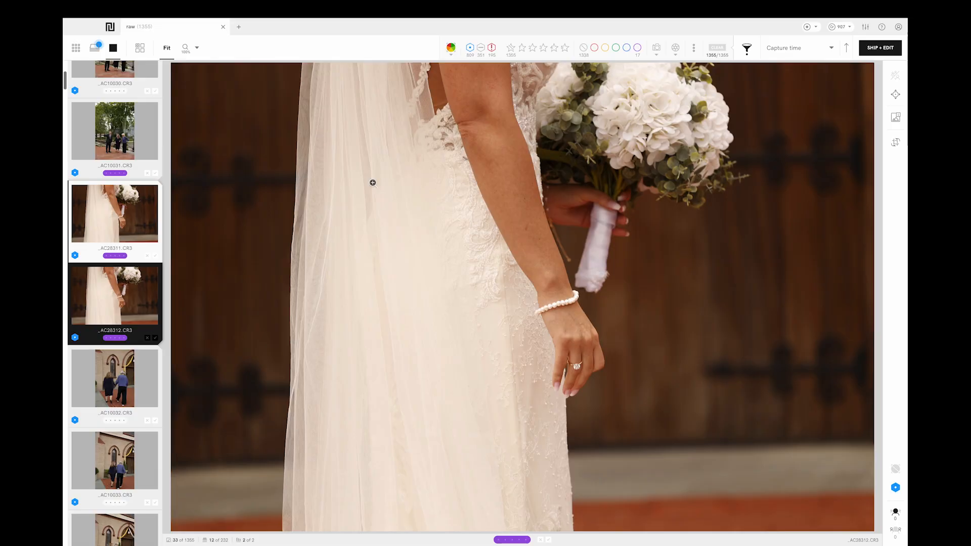
key(Right)
key(0)
key(Right)
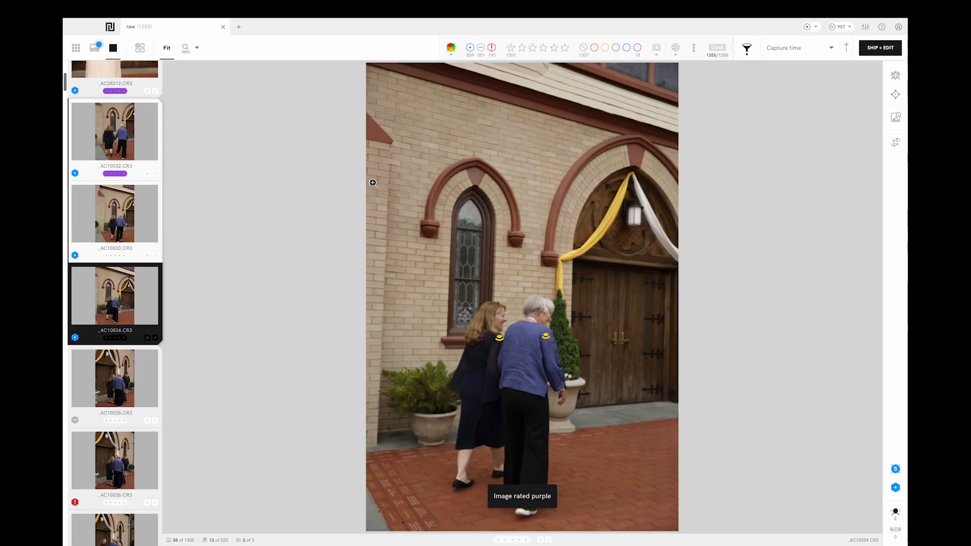
Step: Rate _AC10034.CR3 and _AC10037.CR3 purple, leaving _AC10035.CR3 and _AC10036.CR3 unrated
key(0)
key(Right)
key(Right)
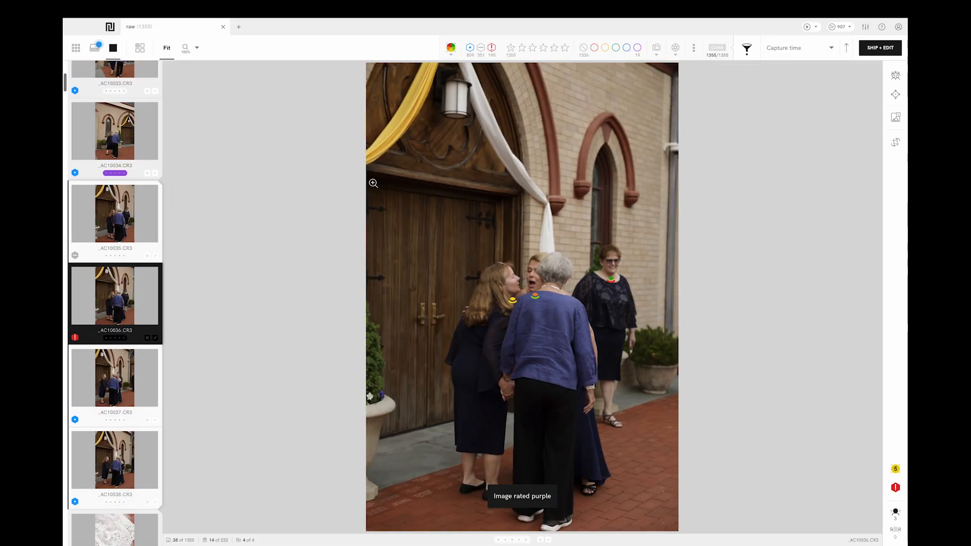
key(Right)
key(0)
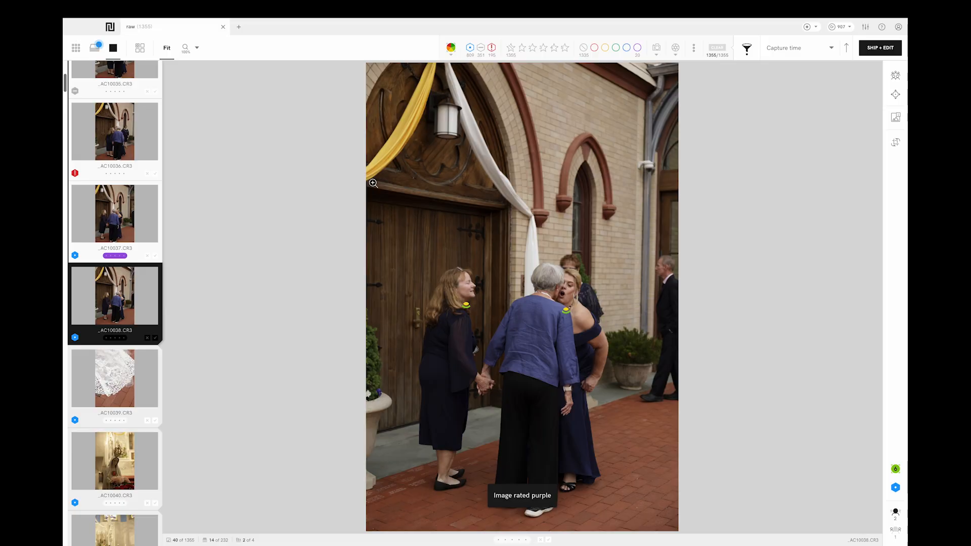
Step: Skip _AC10038.CR3 and rate the detail photos _AC10039.CR3, _AC10040.CR3 and _AC10041.CR3 purple
key(Right)
key(Right)
key(0)
key(Right)
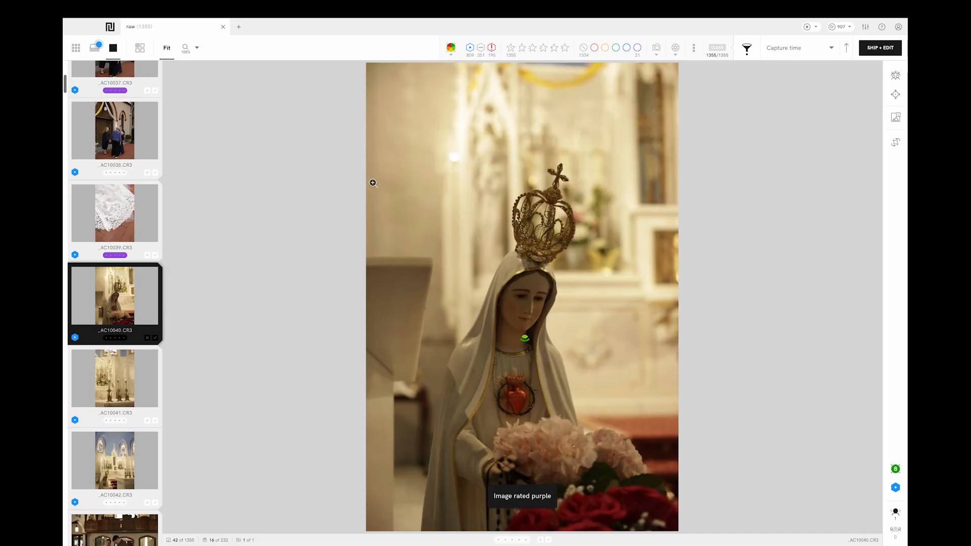
key(0)
key(Right)
key(0)
key(Right)
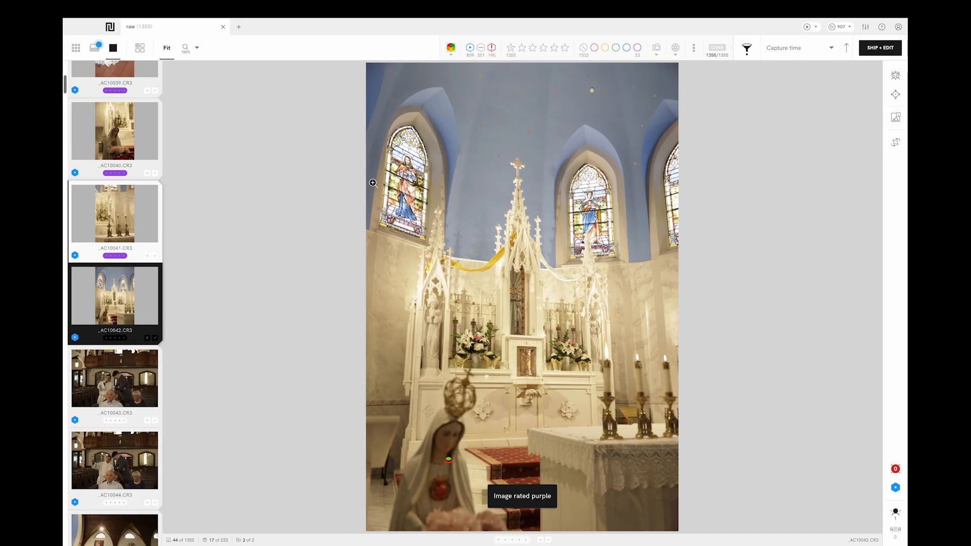
Step: Rate _AC10042.CR3, _AC10044.CR3 and _AC10045.CR3 purple, leaving _AC10043.CR3 unrated
key(0)
key(Right)
key(Right)
key(0)
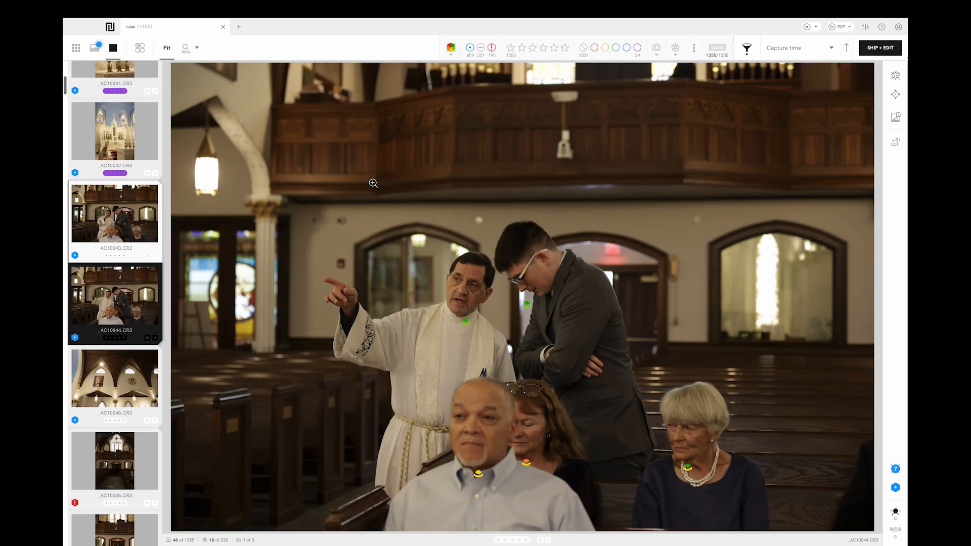
key(Right)
key(Right)
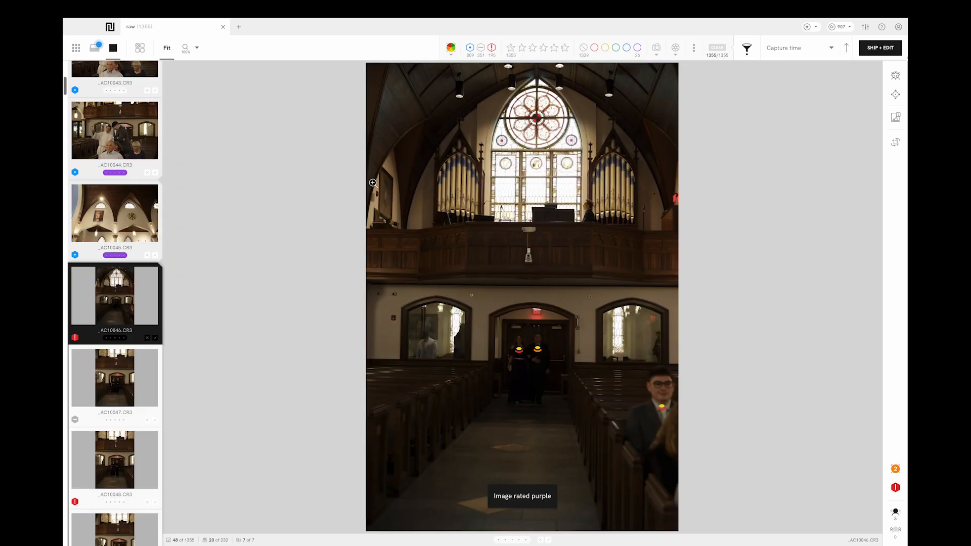
key(Left)
key(0)
key(Right)
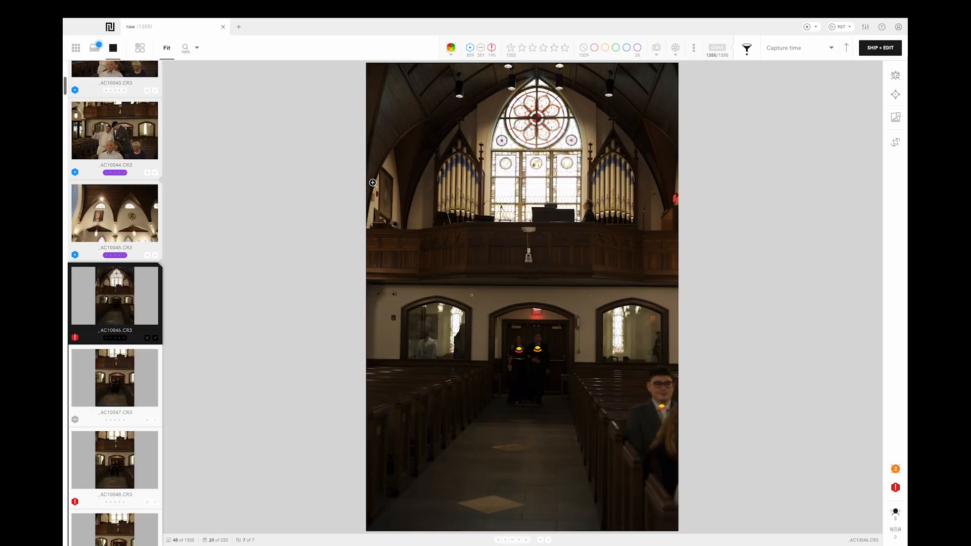
Step: Pass over the first dark aisle shots and rate the walking couple in _AC10049.CR3 purple
key(Right)
key(Right)
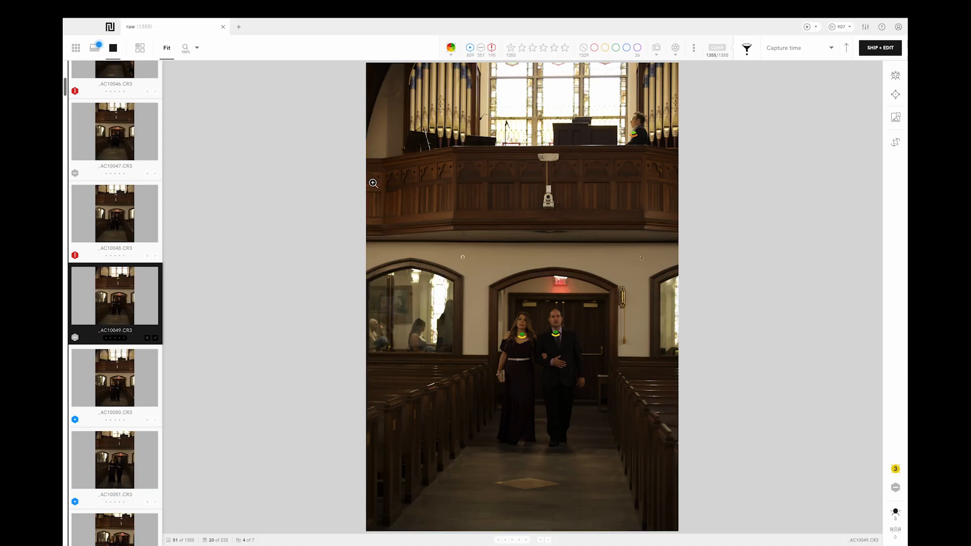
key(Right)
key(0)
key(Right)
Step: Recheck the aisle shots from _AC10048.CR3 to _AC10050.CR3 and rate _AC10051.CR3 purple
key(Left)
key(Left)
key(Left)
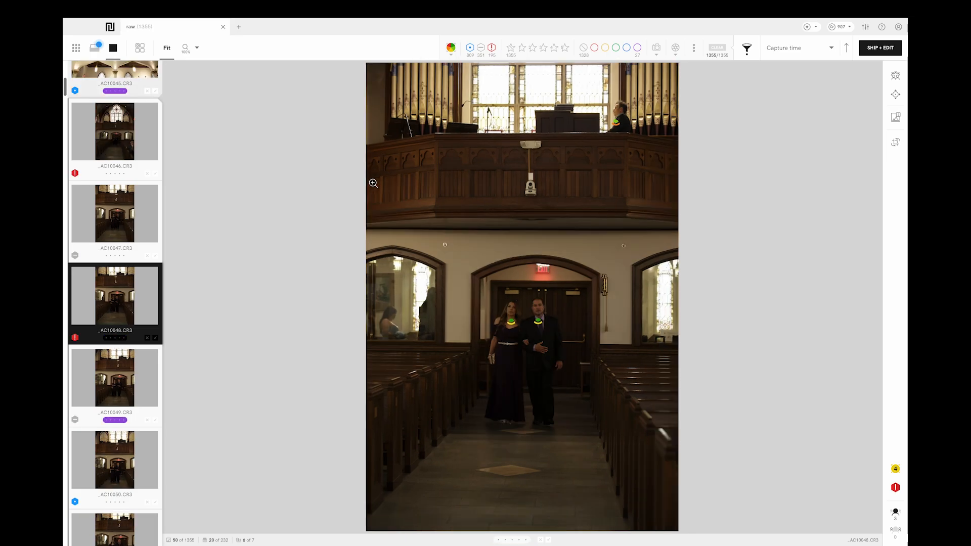
key(Right)
key(Right)
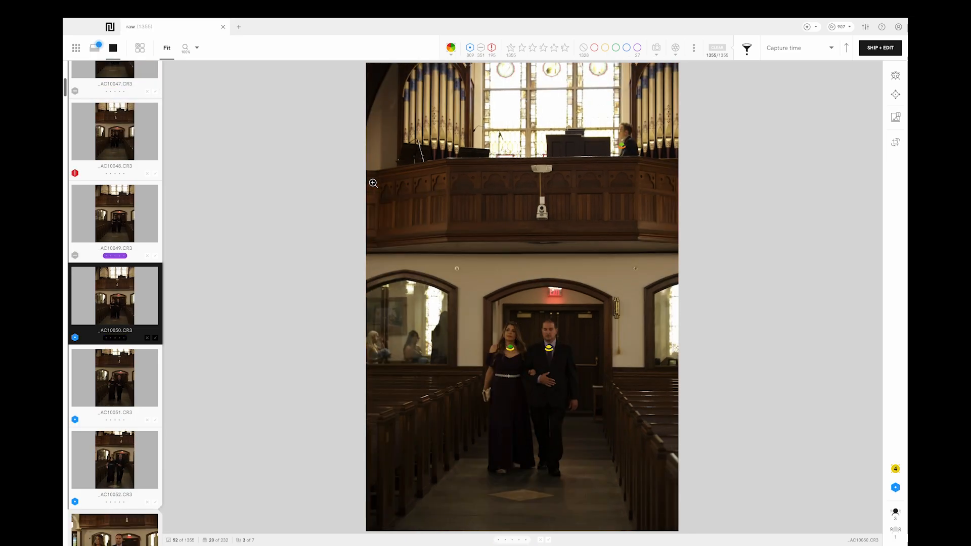
key(Right)
key(0)
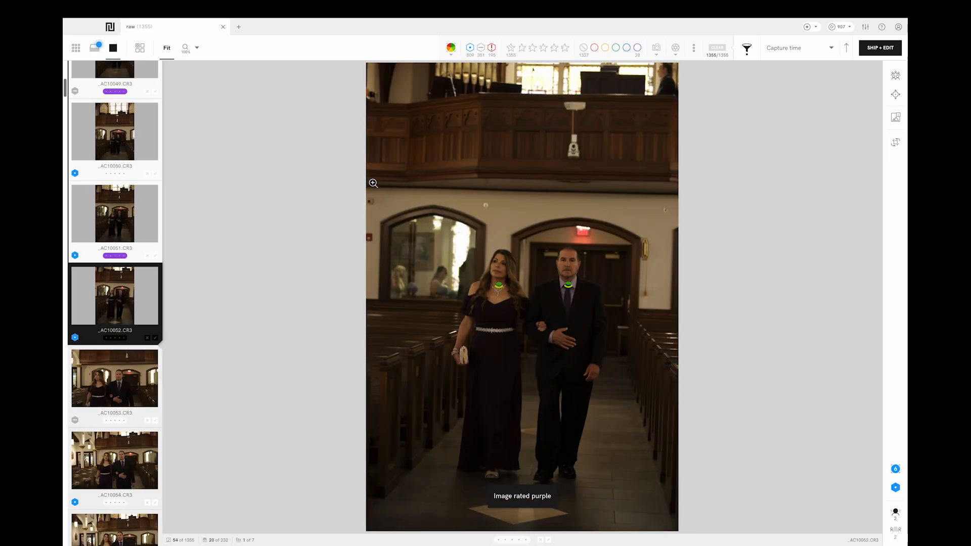
Step: Zoom in on the couple in _AC10052.CR3, rate it purple, and return to it to check the woman's eye and focus assessment
click(530, 294)
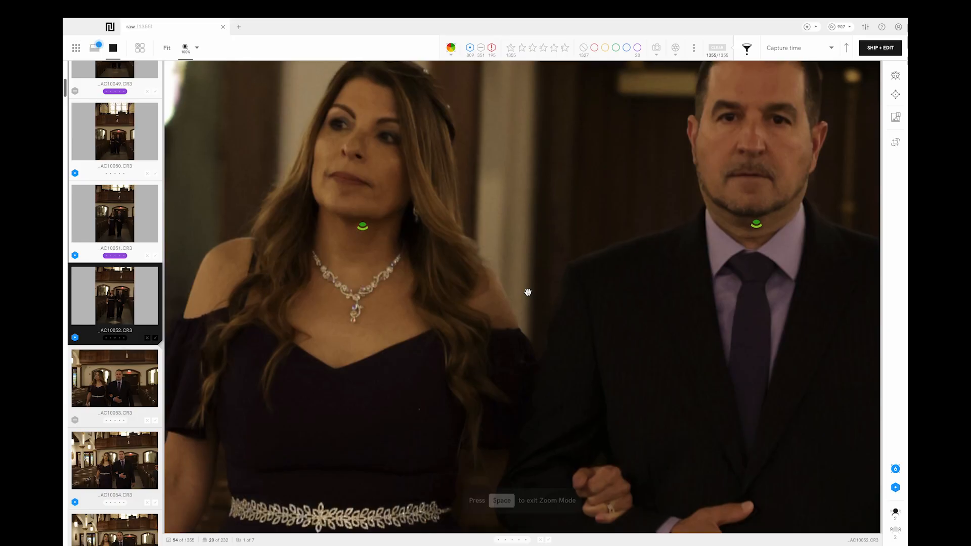
key(0)
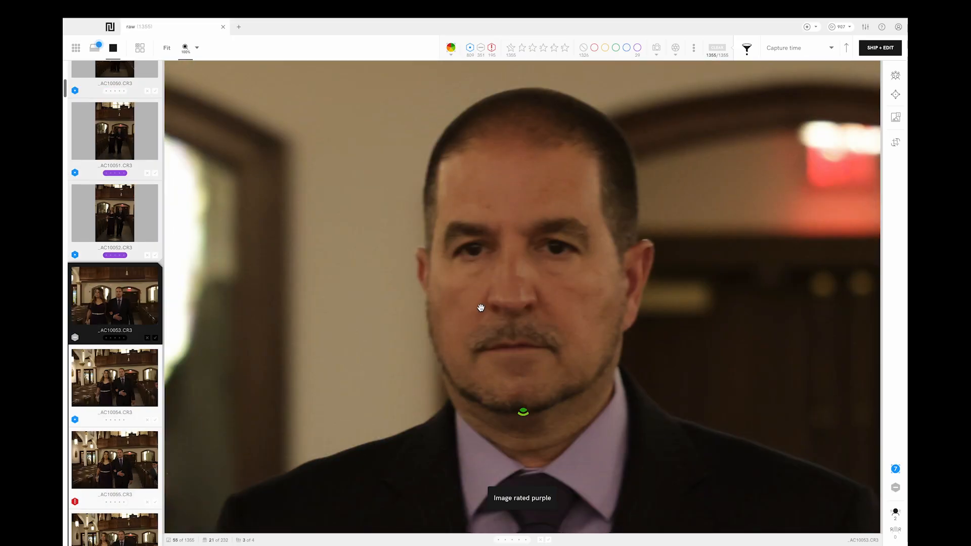
key(Left)
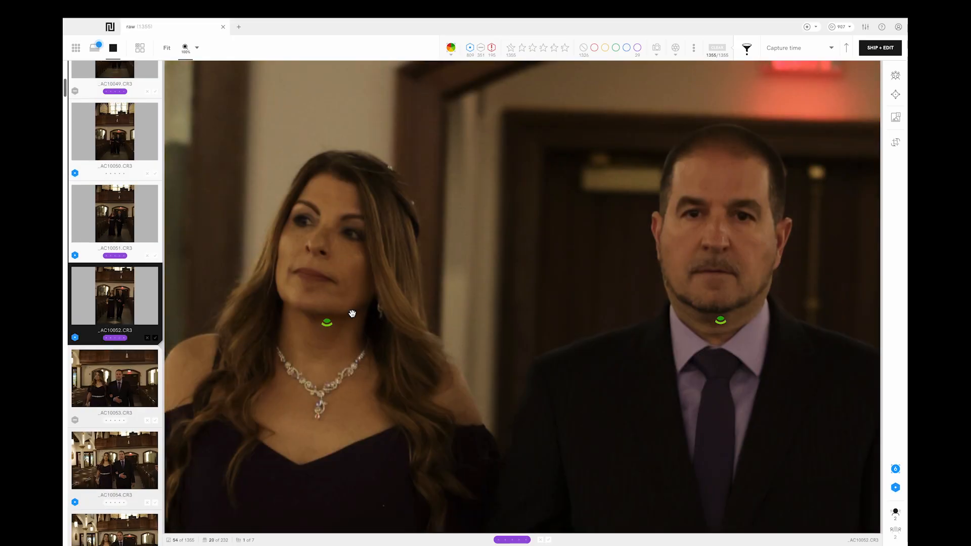
mouse_move(327, 324)
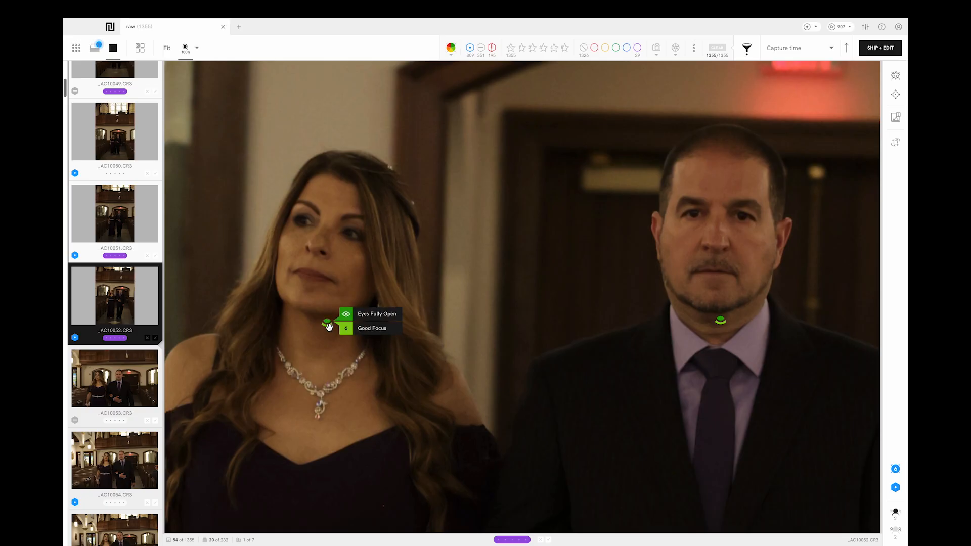
Step: Return to the full-frame view, pass over _AC10053.CR3 and rate the couple in _AC10054.CR3 purple
click(308, 351)
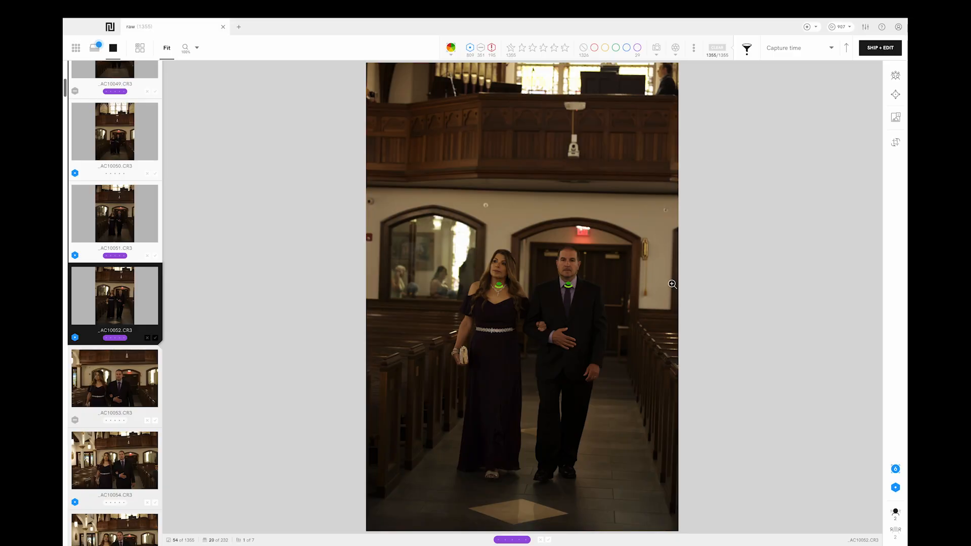
key(Right)
key(Right)
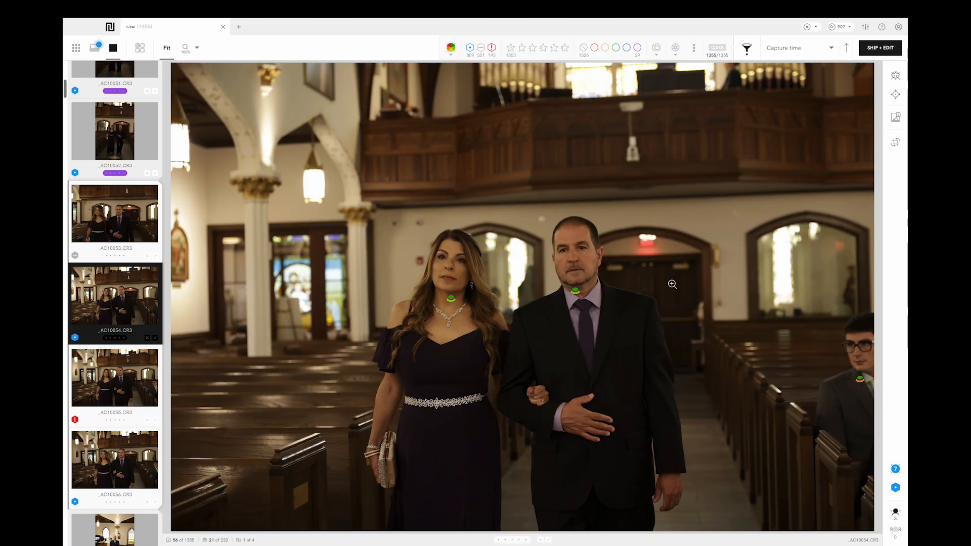
key(0)
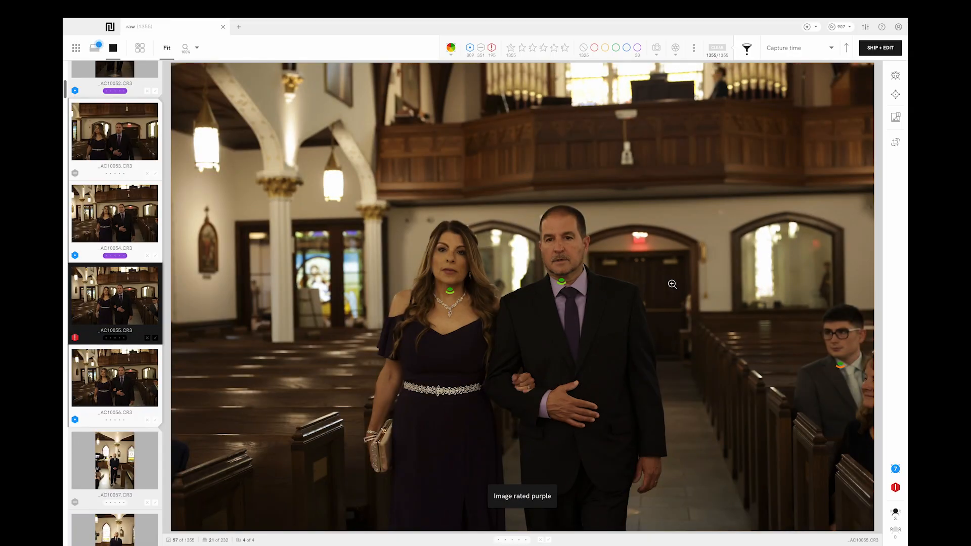
Step: Compare the couple's aisle shots from _AC10053.CR3 to _AC10056.CR3 without changing their ratings
key(Left)
key(Left)
key(Right)
key(Right)
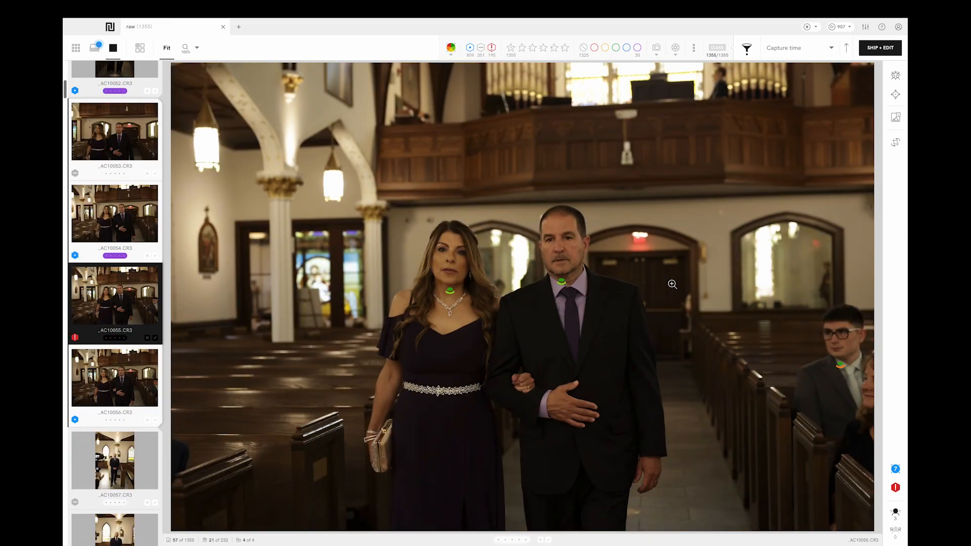
key(Right)
key(Left)
key(Left)
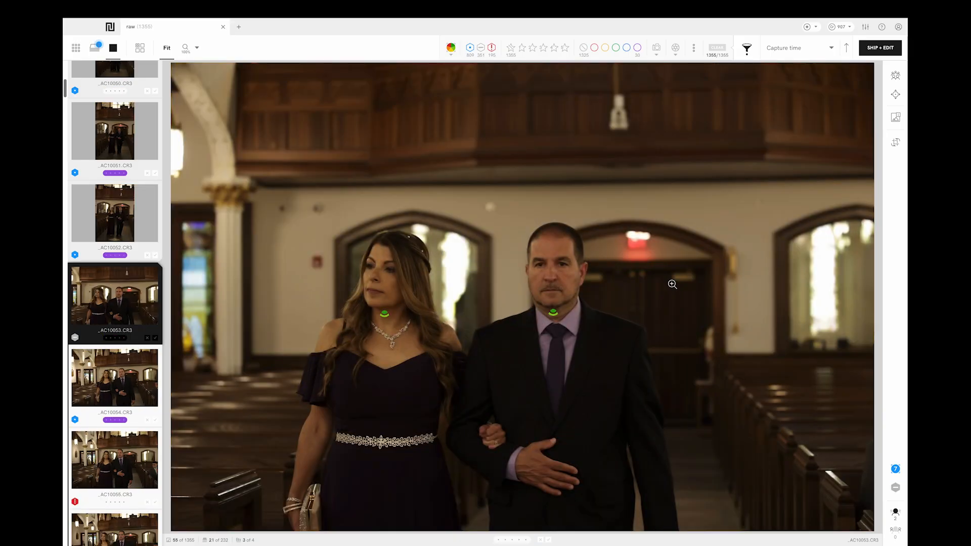
key(Right)
key(Right)
key(Right)
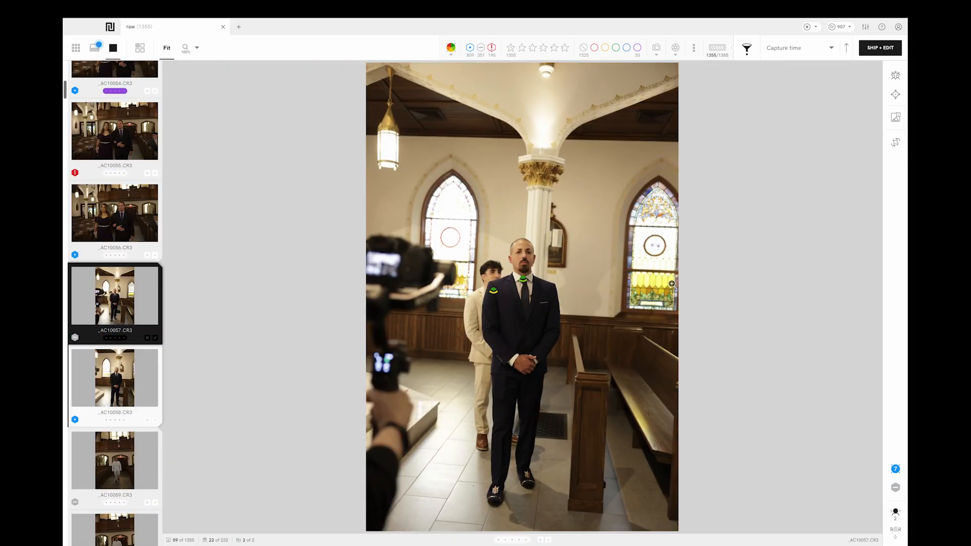
Step: Pass over the groom shots and rate the man in the light suit in _AC10060.CR3 and _AC10061.CR3 purple
key(Right)
key(Right)
key(Right)
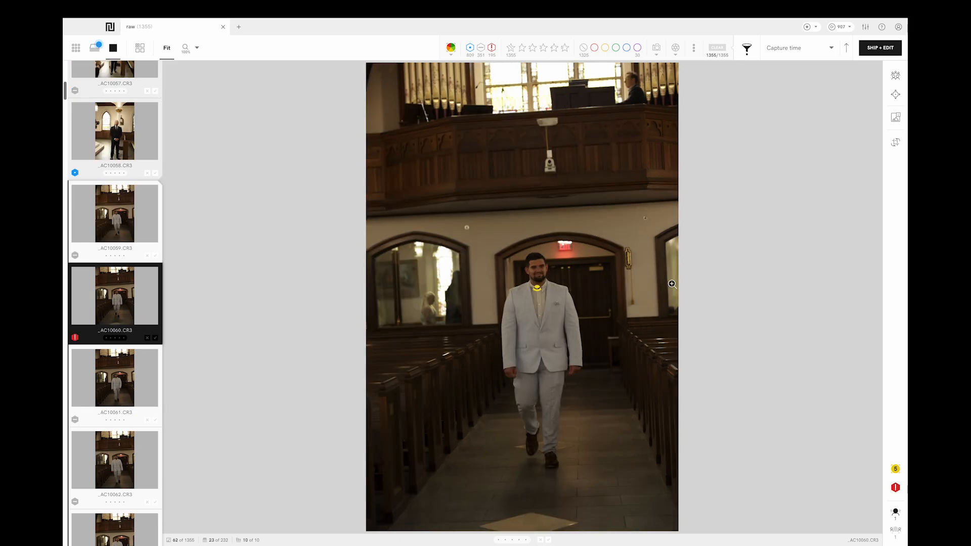
key(0)
key(0)
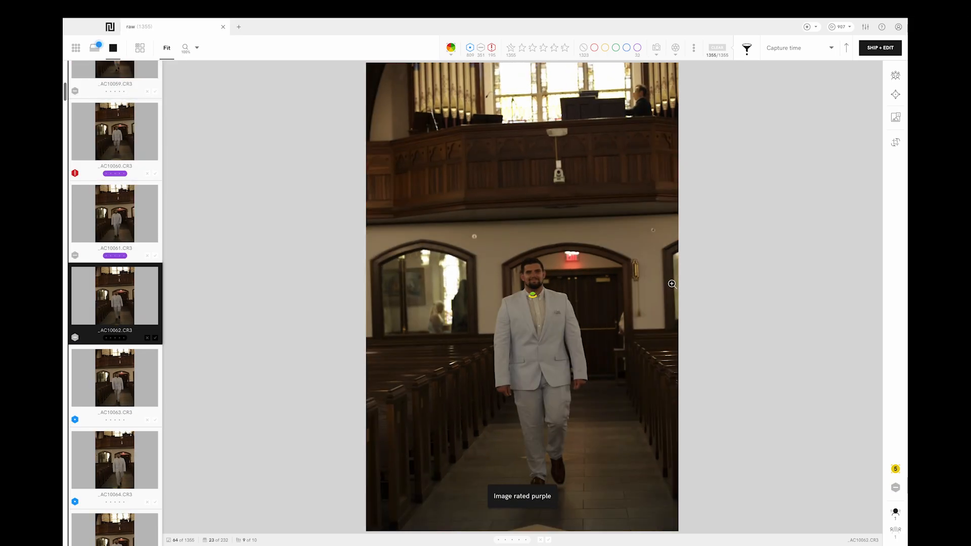
Step: Rate _AC10063.CR3 and _AC10065.CR3 purple, leaving _AC10062.CR3 and _AC10064.CR3 unrated
key(Right)
key(0)
key(Right)
key(Right)
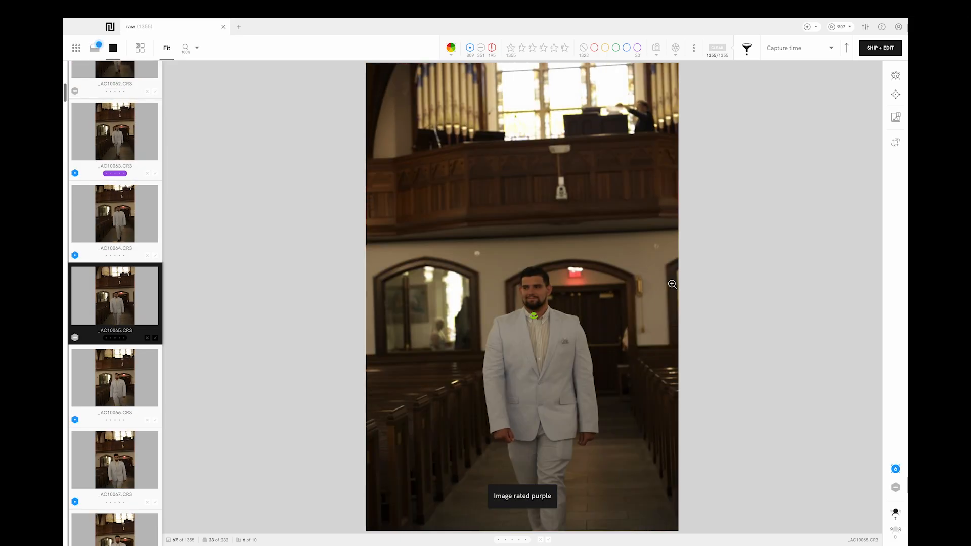
key(0)
Step: Rate the light-suited man's closest aisle shot, _AC10068.CR3, purple and check the groom in _AC10069.CR3 without rating it
key(Right)
key(Right)
key(Right)
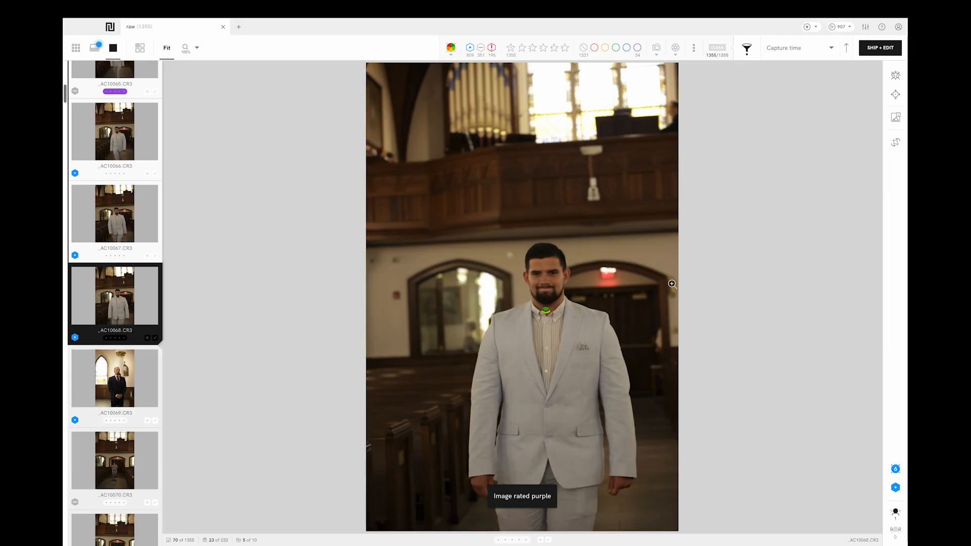
key(0)
key(Right)
key(Right)
key(Left)
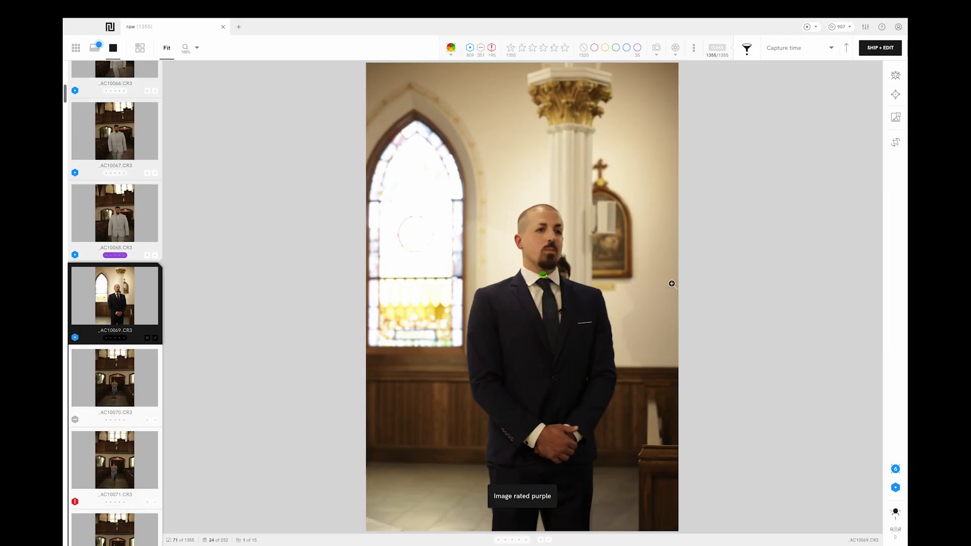
Step: Rate the blue-dress bridesmaid in _AC10072.CR3 and _AC10074.CR3 purple, passing over the shots around them
key(Right)
key(Right)
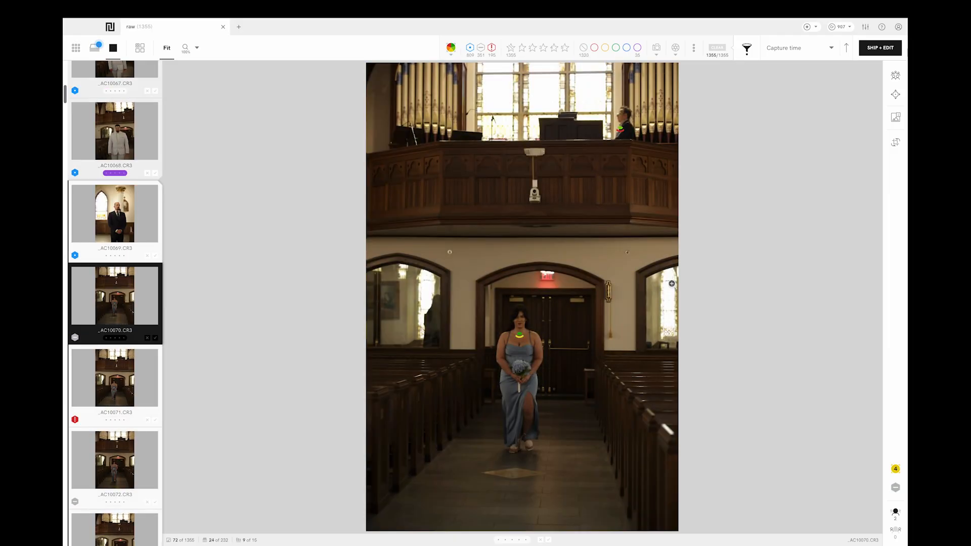
key(Right)
key(0)
key(Right)
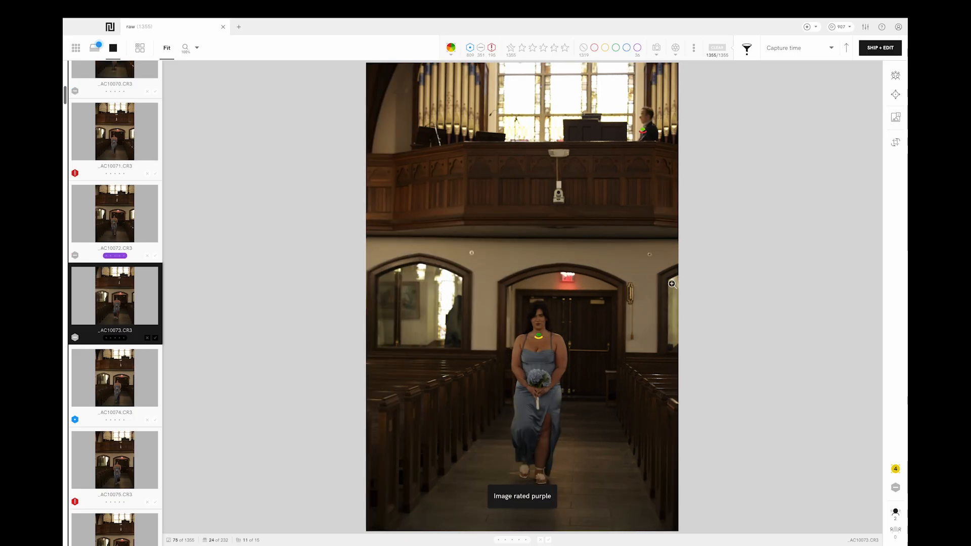
key(Right)
key(0)
Step: Rate _AC10076.CR3 and _AC10078.CR3 purple, leaving _AC10075.CR3 and _AC10077.CR3 unrated
key(Right)
key(Right)
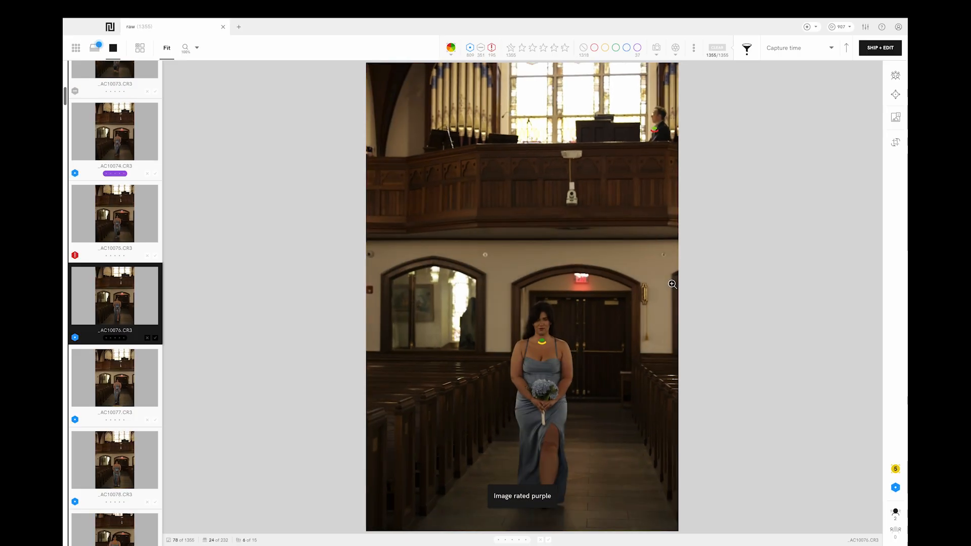
key(0)
key(Right)
key(Right)
key(0)
key(Right)
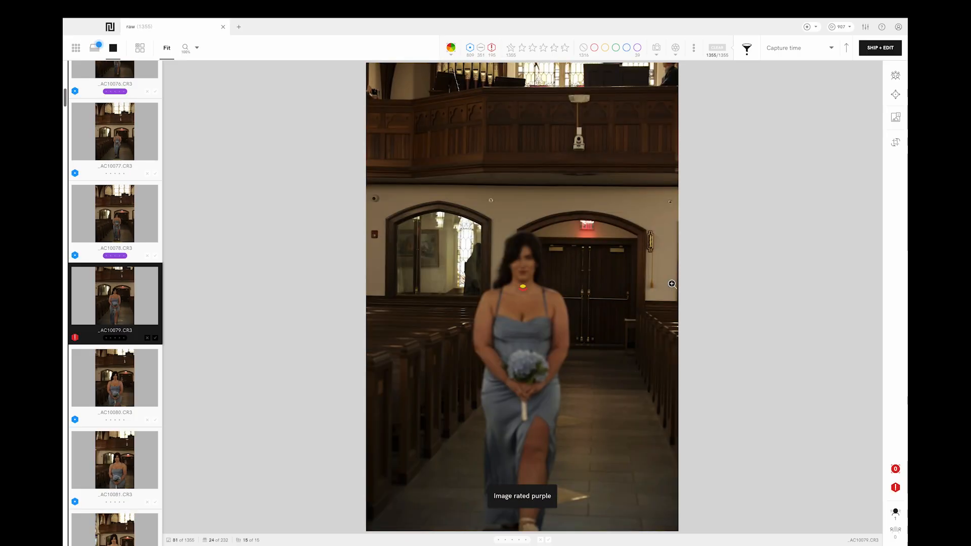
Step: Skip the blurred _AC10079.CR3 and rate the bridesmaid's closer shots _AC10080.CR3, _AC10081.CR3 and _AC10083.CR3 purple
key(Right)
key(0)
key(Right)
key(0)
key(Right)
key(Left)
key(Right)
key(Right)
key(0)
Step: Rate the blonde bridesmaid in _AC10084.CR3, _AC10085.CR3 and _AC10087.CR3 purple, passing over _AC10086.CR3
key(Right)
key(Right)
key(Left)
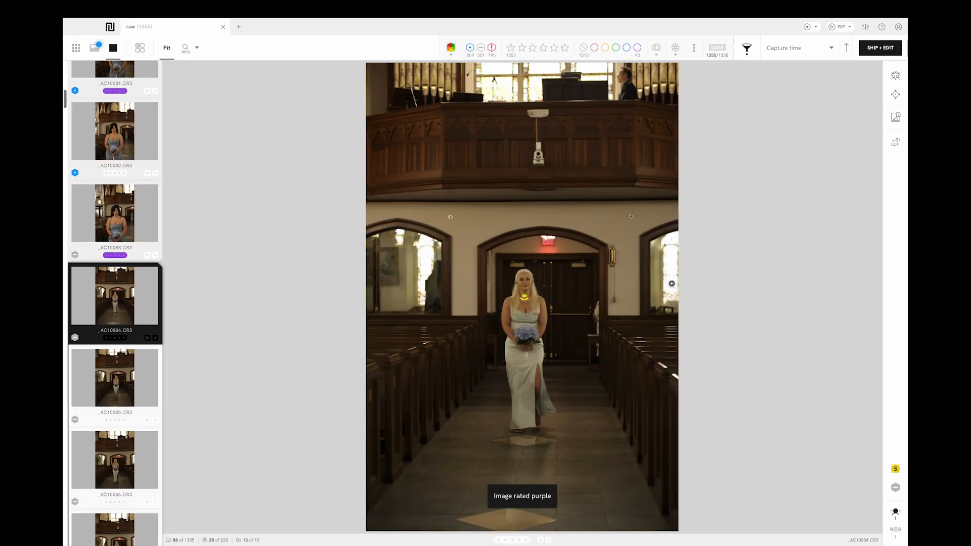
key(0)
key(Right)
key(0)
key(Right)
key(Right)
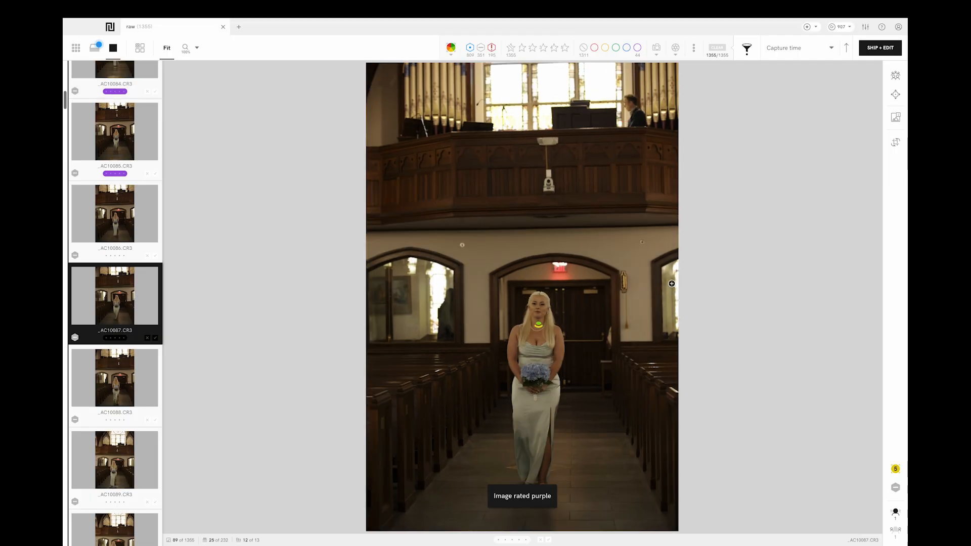
key(0)
Step: Rate _AC10089.CR3 and _AC10091.CR3 purple, leaving _AC10088.CR3 and _AC10090.CR3 unrated
key(Right)
key(Right)
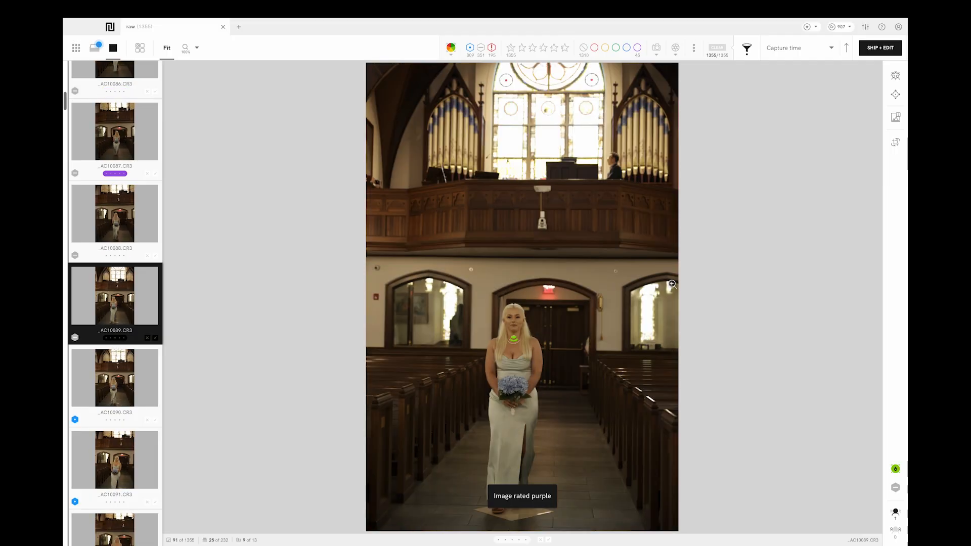
key(0)
key(Right)
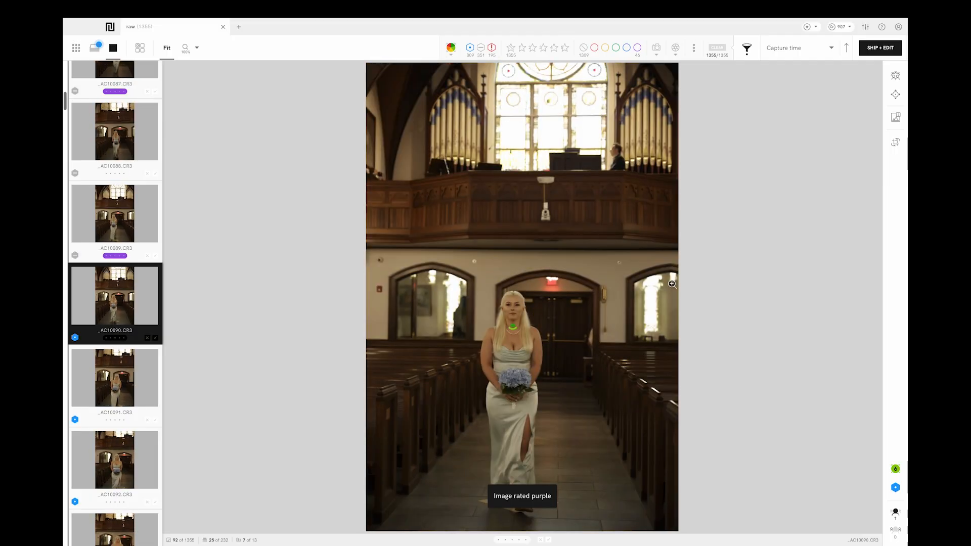
key(Right)
key(Right)
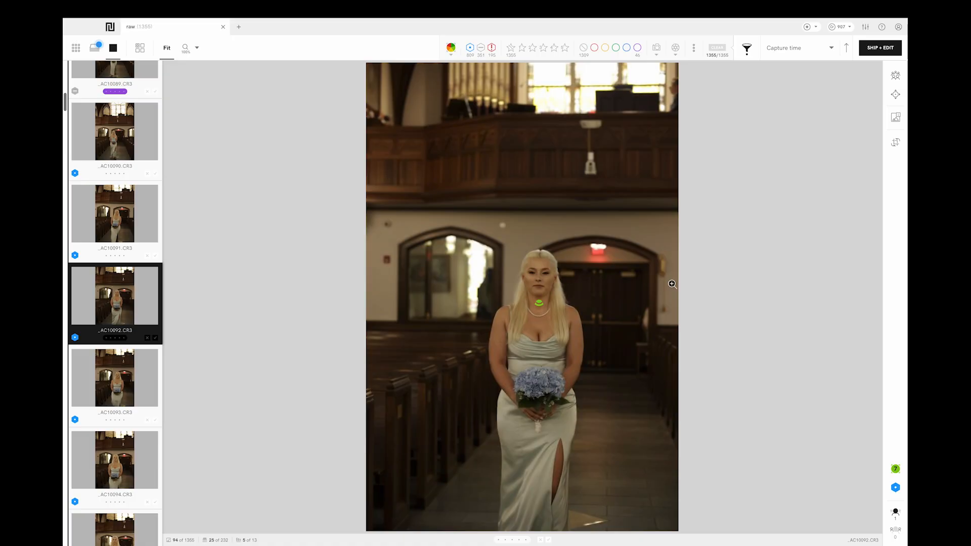
key(Left)
key(0)
Step: Pass over _AC10092.CR3 and _AC10093.CR3 and rate the blonde bridesmaid in _AC10094.CR3 purple
key(Right)
key(Right)
key(Right)
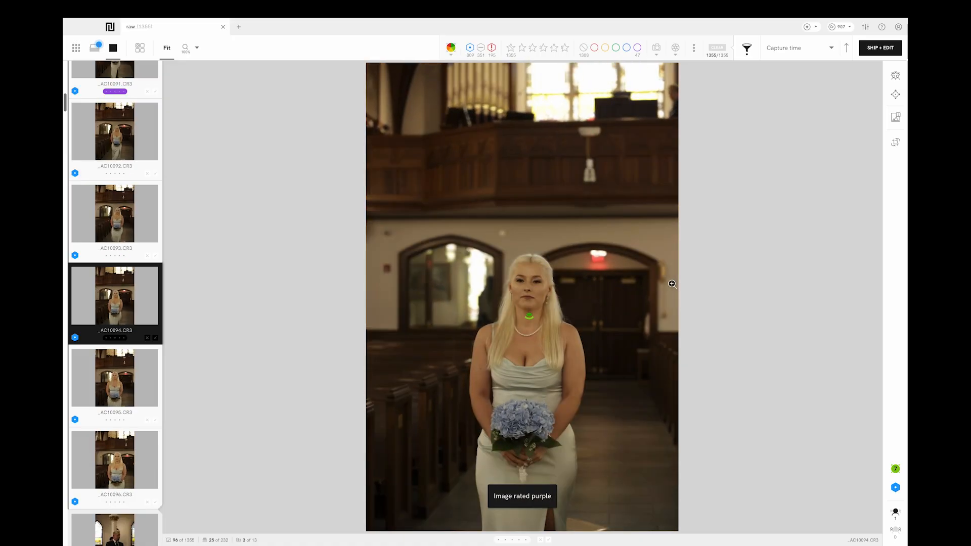
key(0)
Step: Compare the last close shots of the blonde bridesmaid and rate _AC10096.CR3 and _AC10095.CR3 purple
key(Right)
key(Right)
key(Left)
key(Right)
key(Right)
key(Left)
key(0)
key(Left)
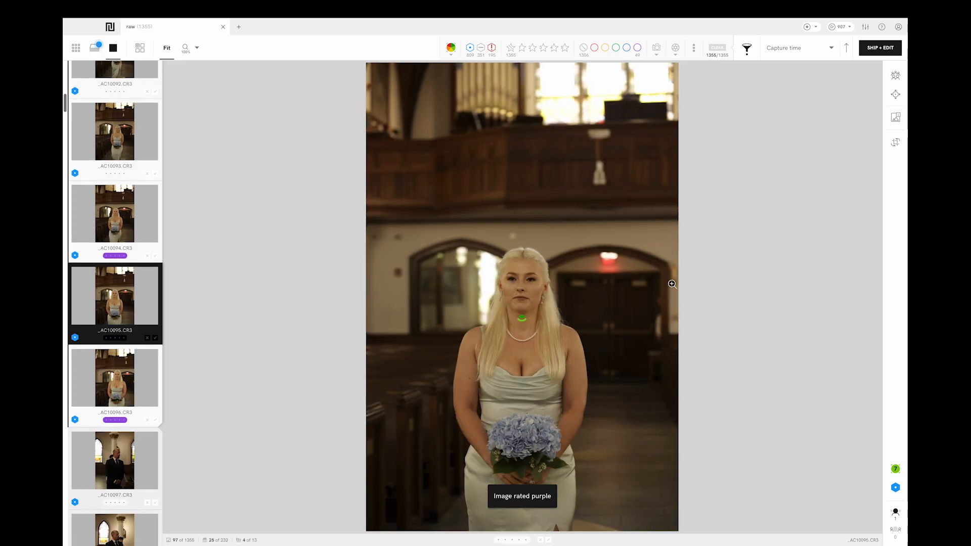
key(0)
Step: Rate the waiting groom in _AC10097.CR3 and _AC10099.CR3 purple, leaving _AC10098.CR3 unrated
key(Right)
key(Right)
key(Right)
key(Left)
key(0)
key(Right)
key(Right)
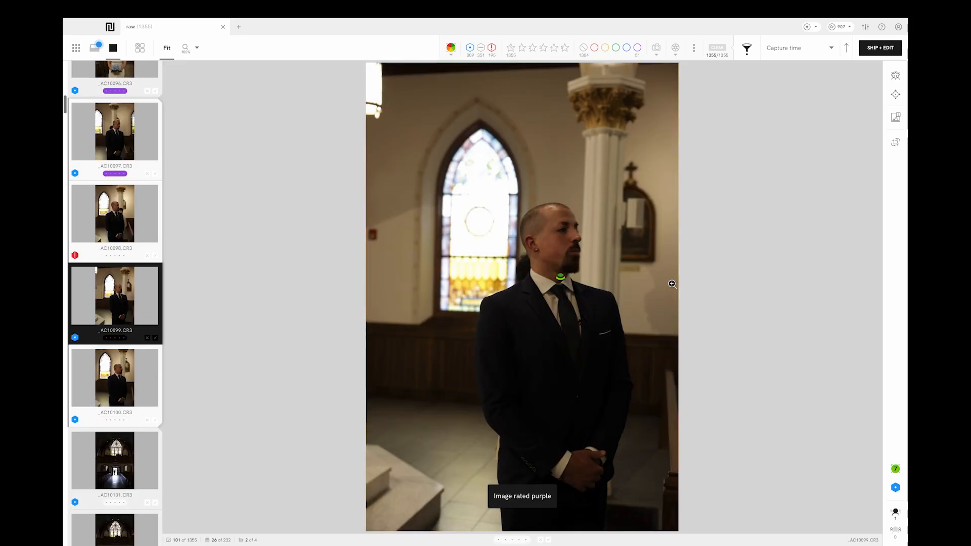
key(0)
Step: Go through the first bride-at-the-doorway shots and rate _AC10103.CR3 purple
key(Right)
key(Right)
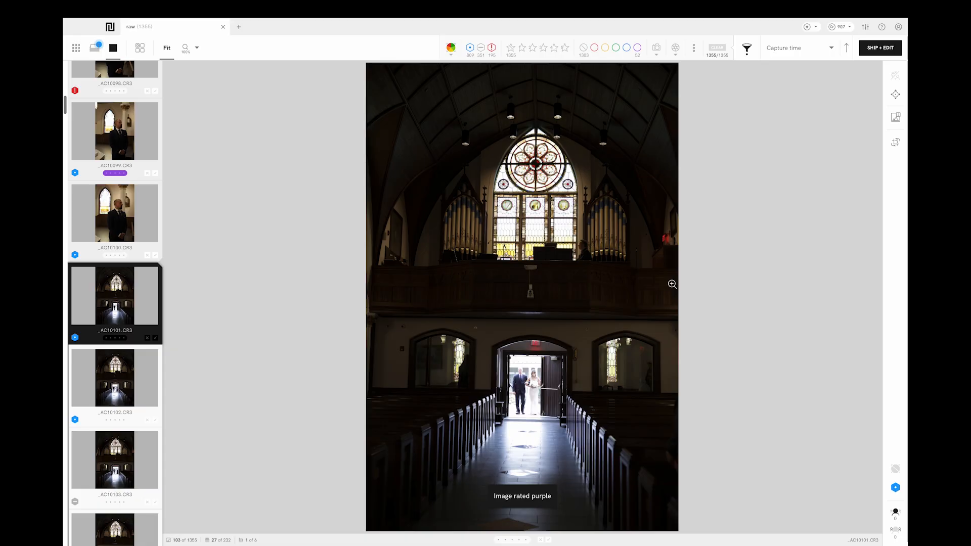
key(Right)
key(Right)
key(0)
key(Right)
key(Right)
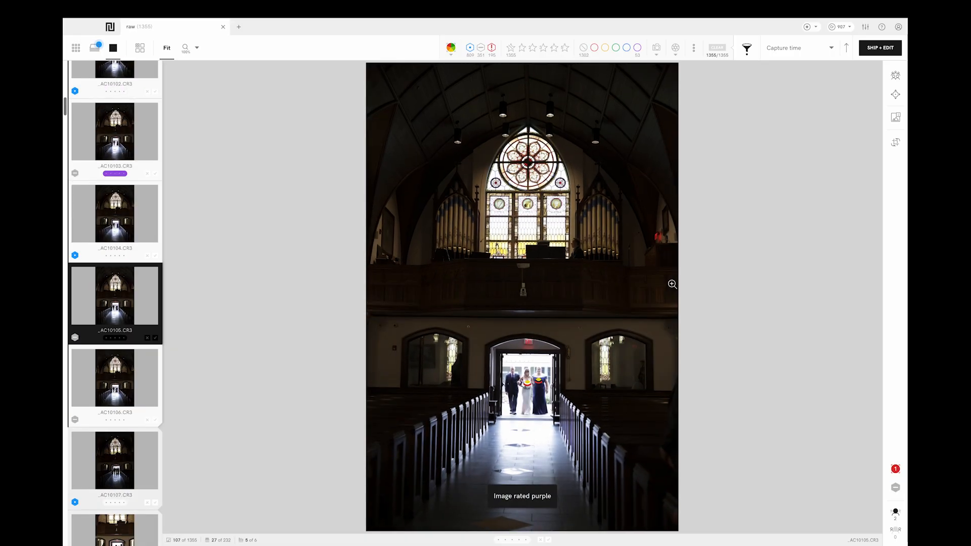
Step: Rate the doorway shots _AC10105.CR3, _AC10106.CR3 and _AC10107.CR3 purple
key(0)
key(Right)
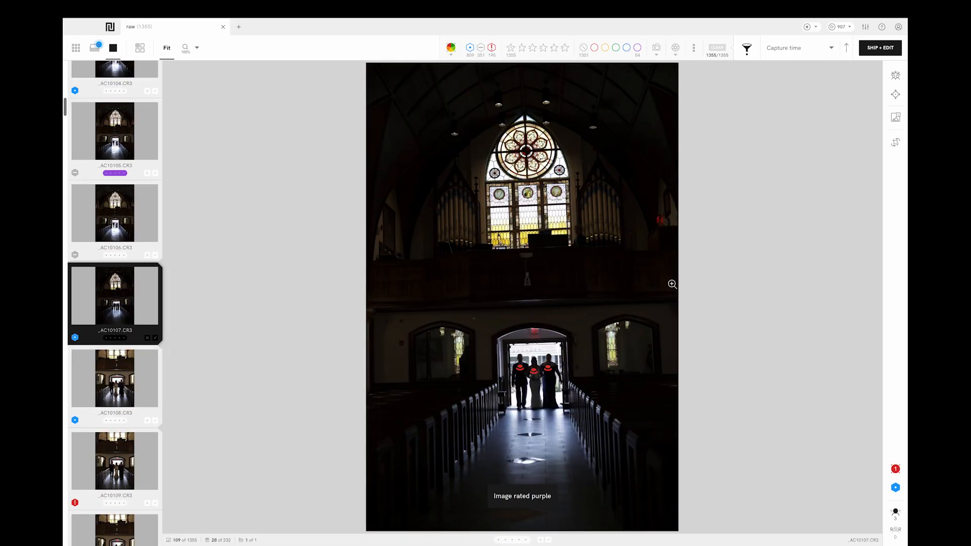
key(0)
key(Right)
key(0)
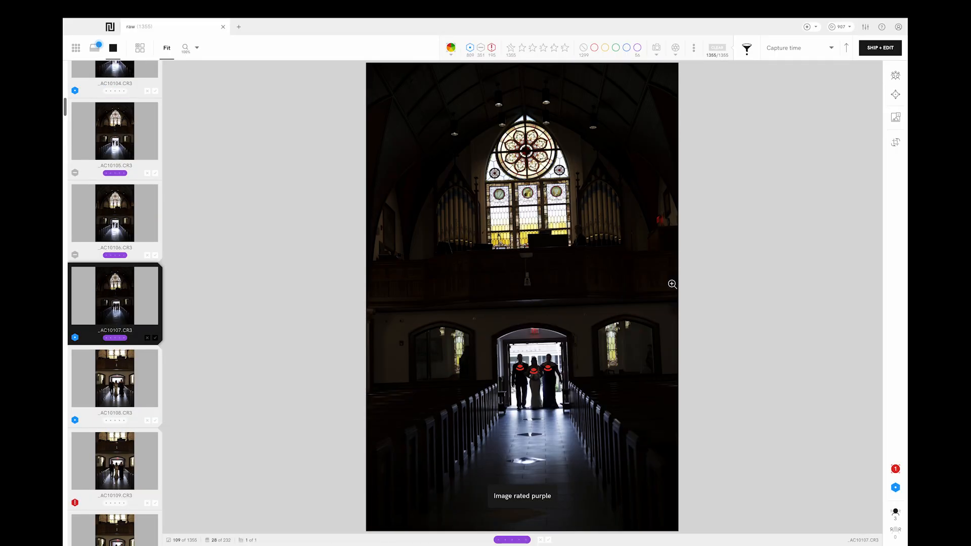
Step: Zoom in on the silhouetted bride and her two escorts in _AC10107.CR3 and return to the full frame
click(511, 407)
drag(659, 260, 519, 386)
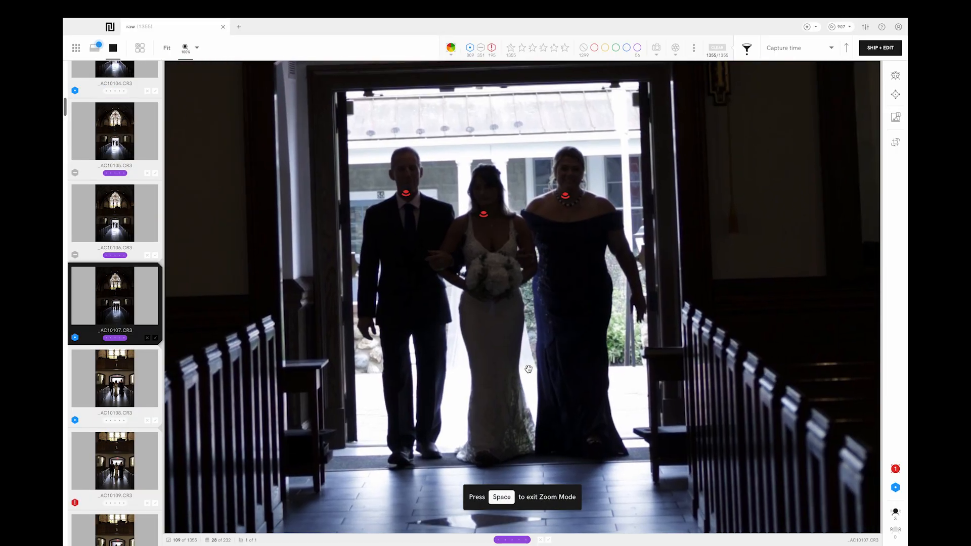
click(528, 369)
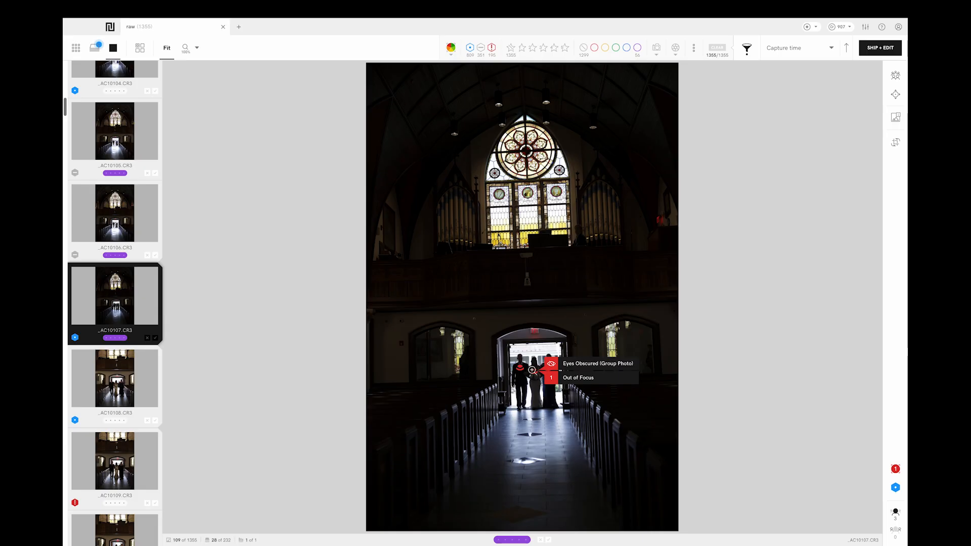
Step: Rate the bride's aisle shots _AC10108.CR3 and _AC10110.CR3 purple, leaving _AC10109.CR3 unrated
key(Right)
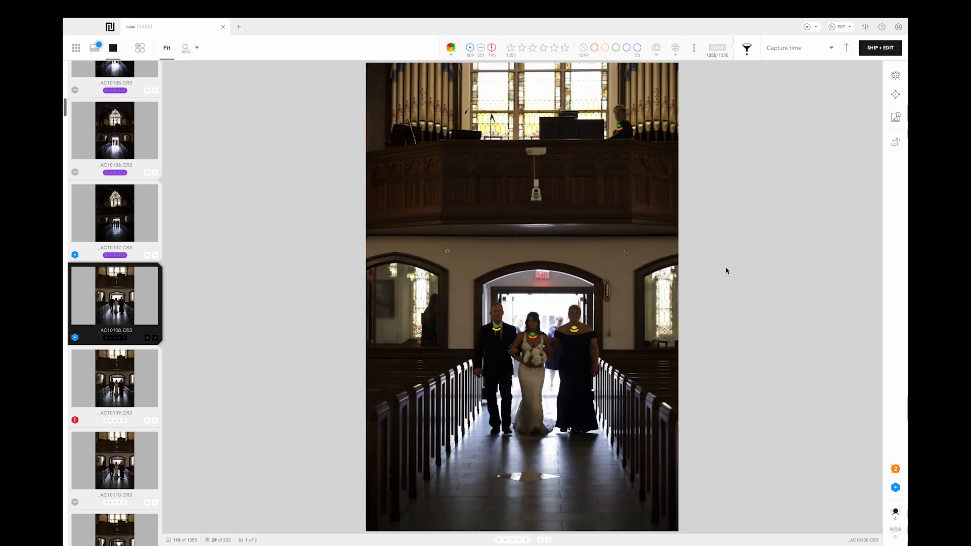
key(0)
key(Right)
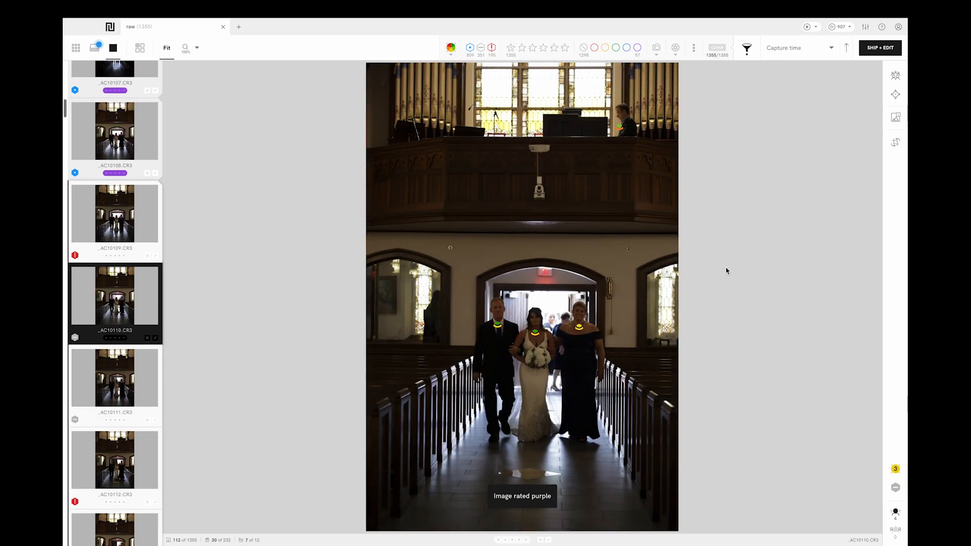
key(0)
key(Right)
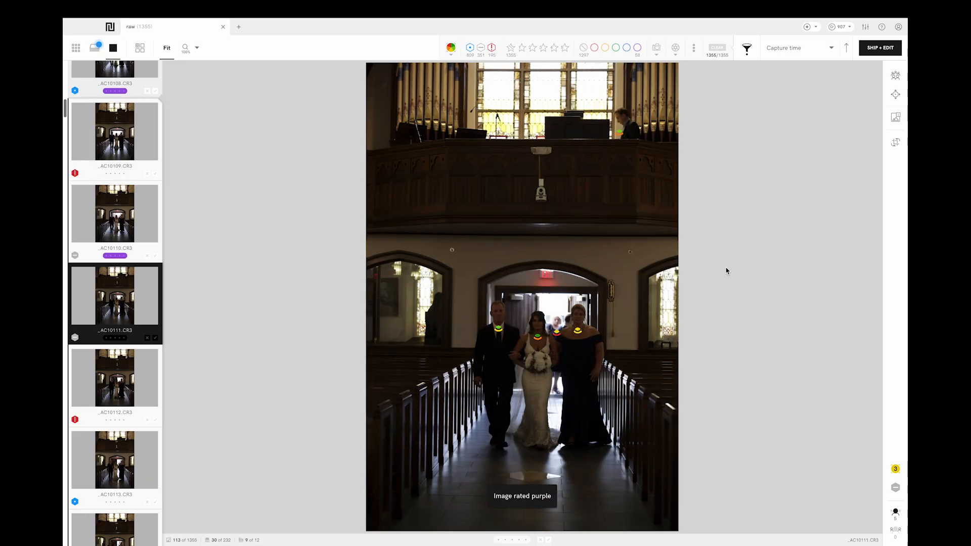
Step: Pass over _AC10111.CR3 to _AC10116.CR3, rate _AC10117.CR3 purple and continue to _AC10119.CR3
key(Right)
key(Right)
key(Right)
key(Right)
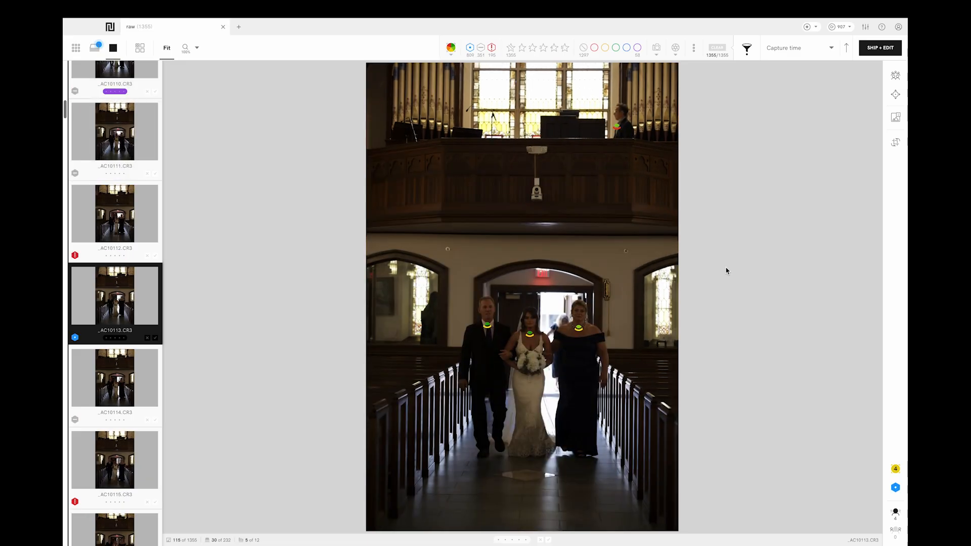
key(Right)
key(Right)
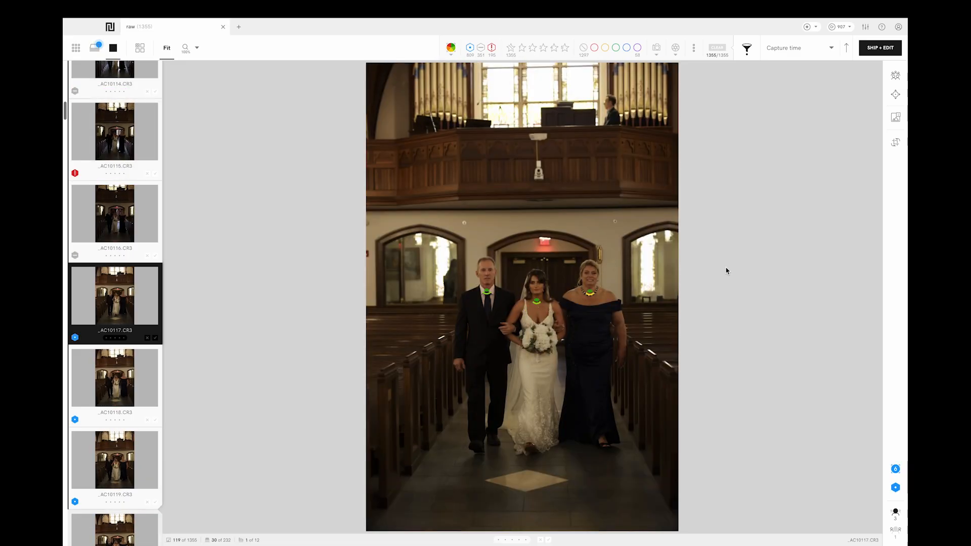
key(0)
key(Right)
key(Right)
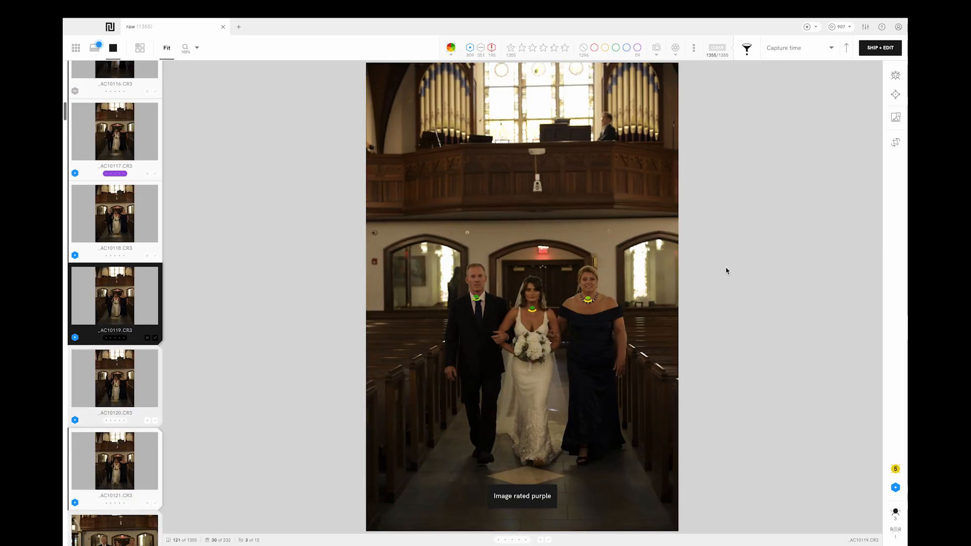
Step: Rate the aisle shots _AC10119.CR3, _AC10121.CR3 and _AC10123.CR3 purple, leaving the alternates between them unrated
key(0)
key(Right)
key(Right)
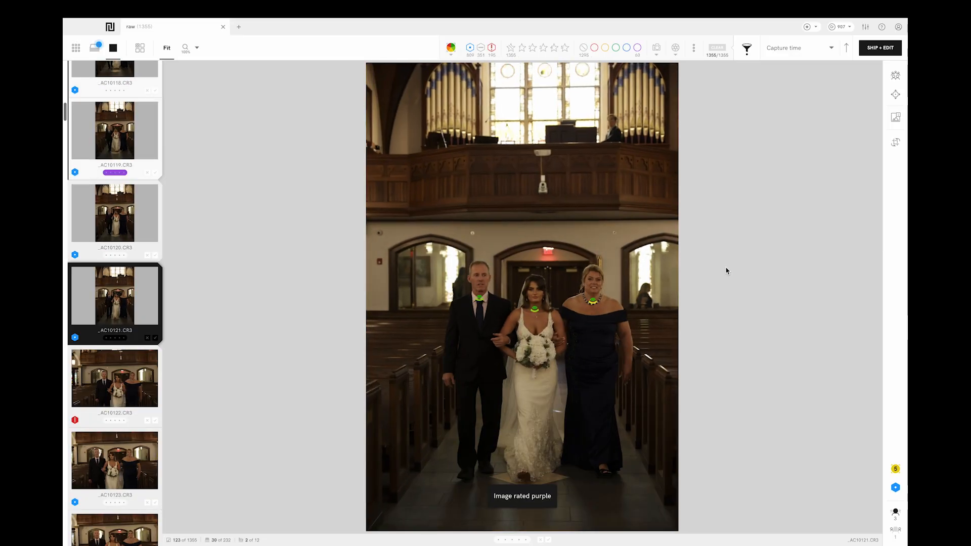
key(0)
key(Right)
key(Right)
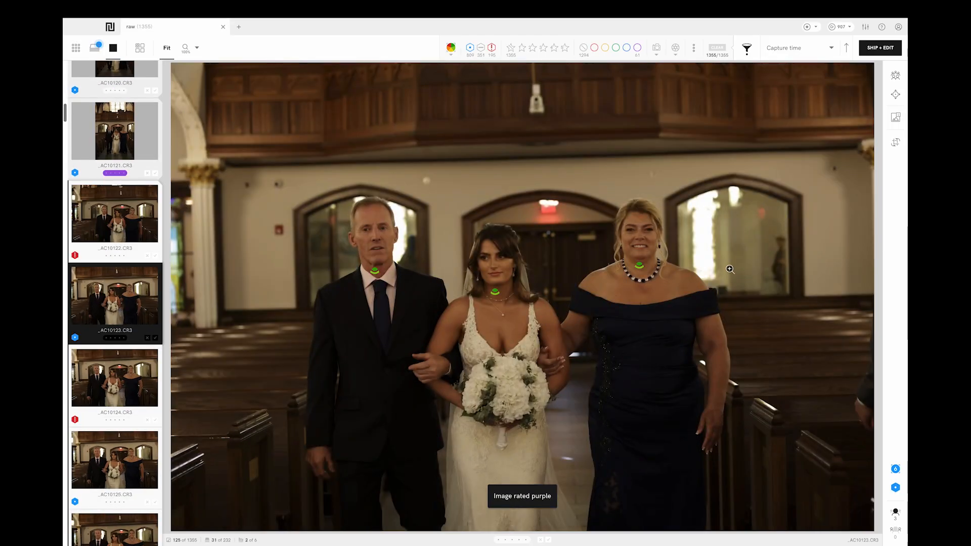
key(0)
key(Right)
key(Right)
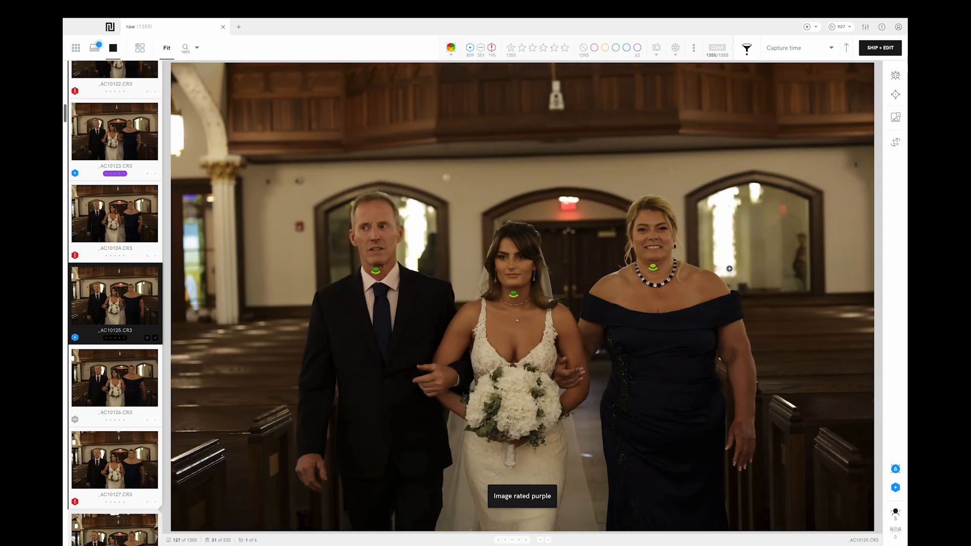
Step: Rate the close aisle shots _AC10125.CR3, _AC10126.CR3 and _AC10129.CR3 purple, skipping _AC10127.CR3 and _AC10128.CR3
key(0)
key(Right)
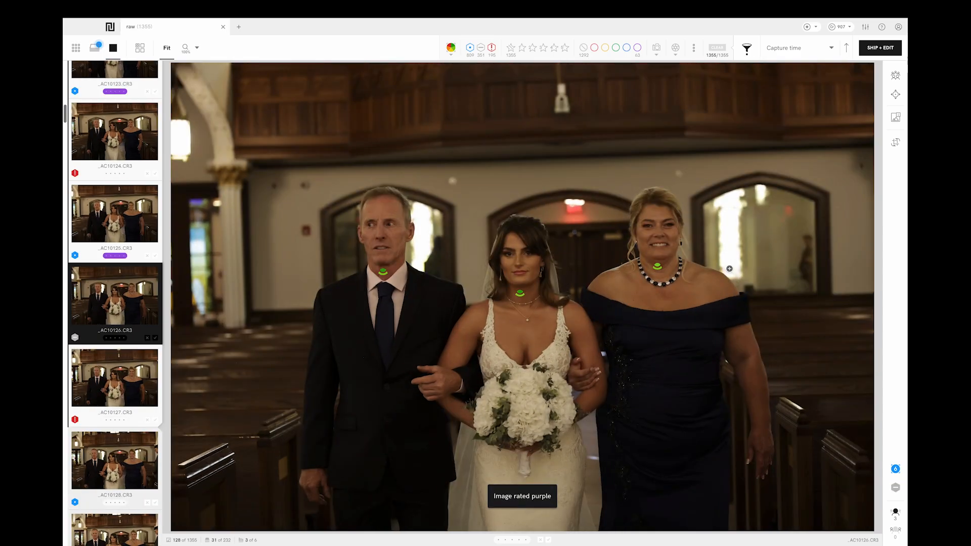
key(0)
key(Right)
key(Right)
key(Right)
key(0)
Step: Pass over _AC10130.CR3 to _AC10133.CR3 and rate _AC10134.CR3 purple
key(Right)
key(Right)
key(Right)
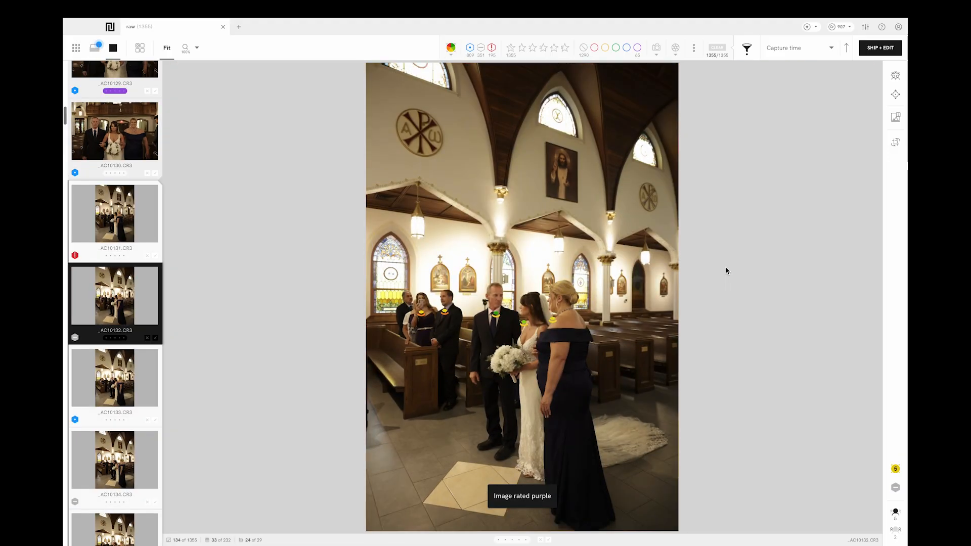
key(Right)
key(Right)
key(0)
Step: Compare the shots of the bride's arrival at the altar and the handshake, from _AC10131.CR3 to _AC10138.CR3
key(Right)
key(Right)
key(Right)
key(Right)
key(Left)
key(Left)
key(Right)
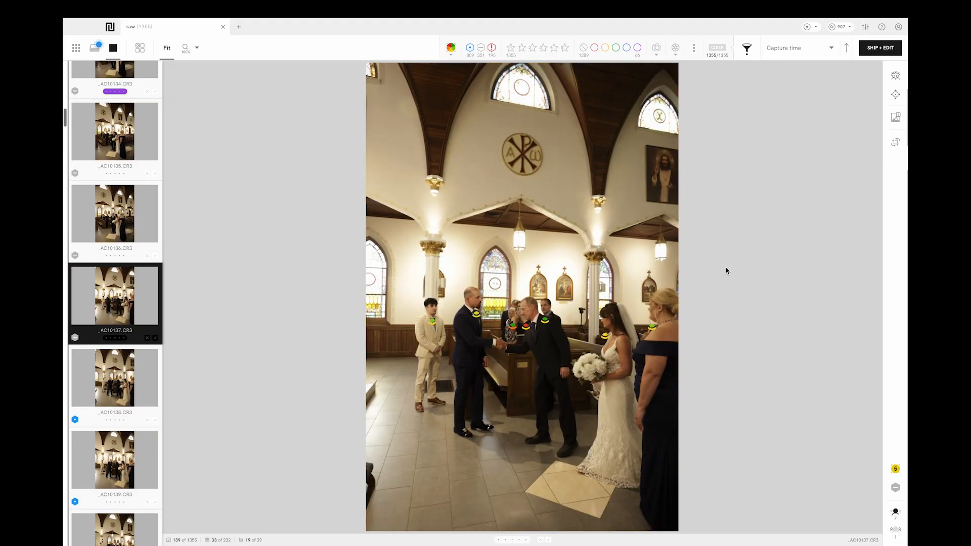
key(Left)
key(Left)
key(Left)
key(Left)
key(Left)
key(Left)
key(x)
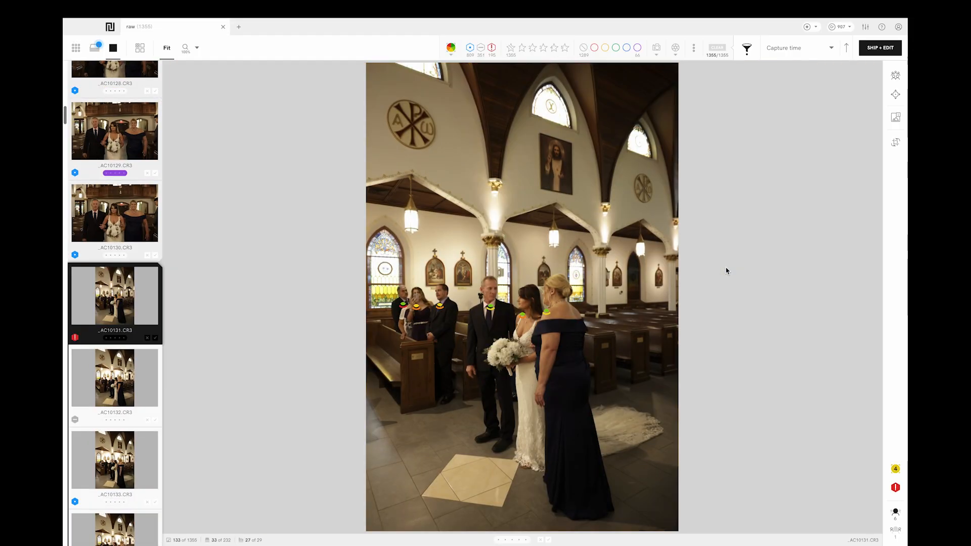
key(Right)
key(Right)
key(Right)
key(Right)
key(Right)
key(Right)
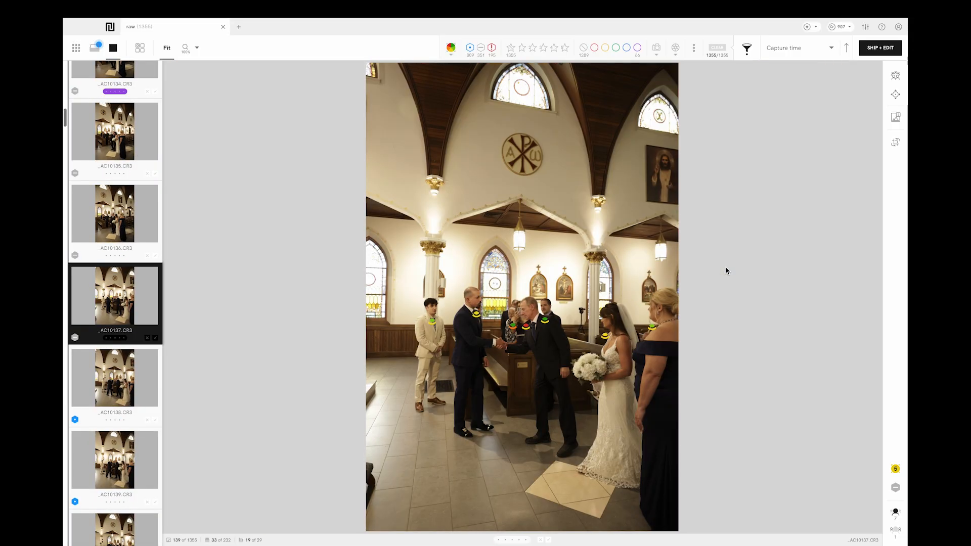
key(Right)
key(Left)
Step: Check the handshake in _AC10137.CR3 up close, rate that shot purple and continue to _AC10142.CR3
click(529, 300)
key(space)
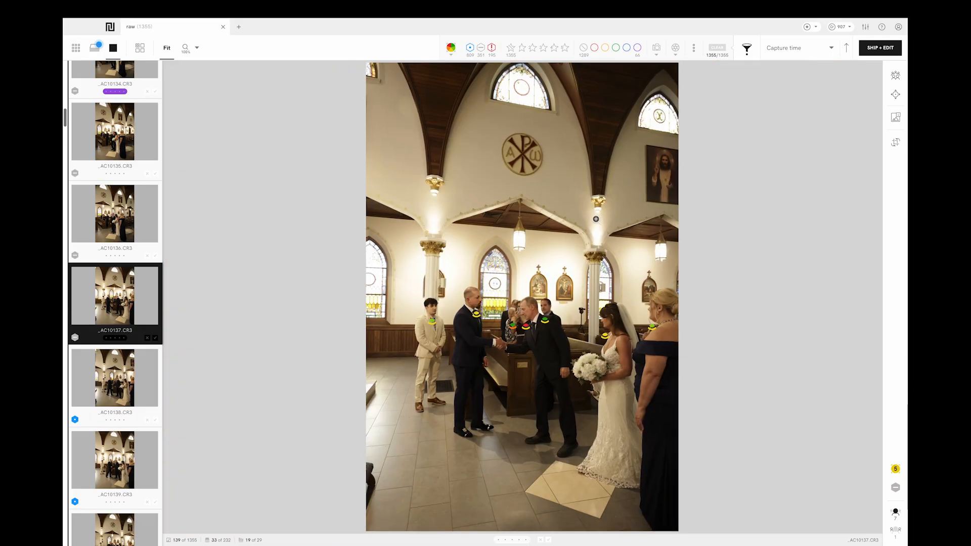
key(0)
key(Right)
key(Right)
key(Right)
key(Right)
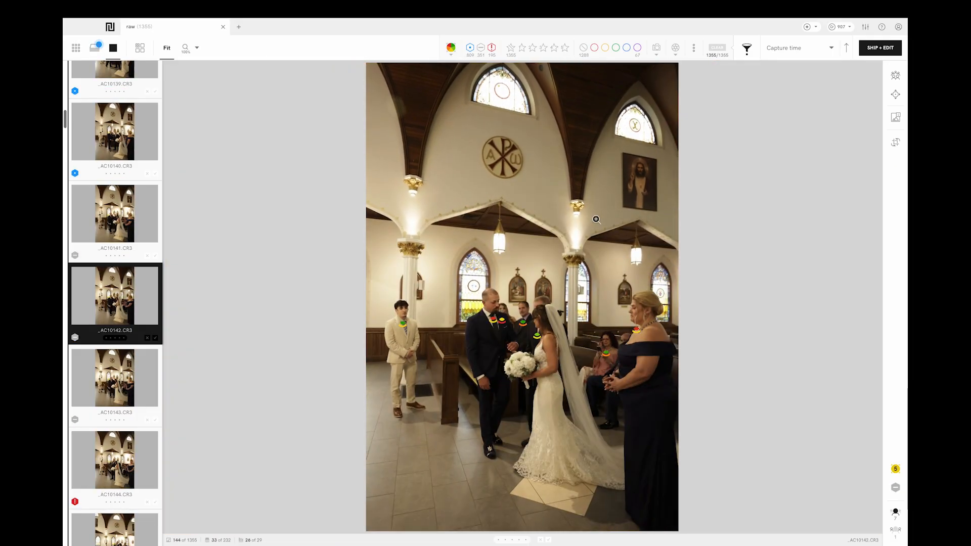
Step: Compare _AC10140.CR3 to _AC10142.CR3 and rate _AC10142.CR3 purple
key(Left)
key(Left)
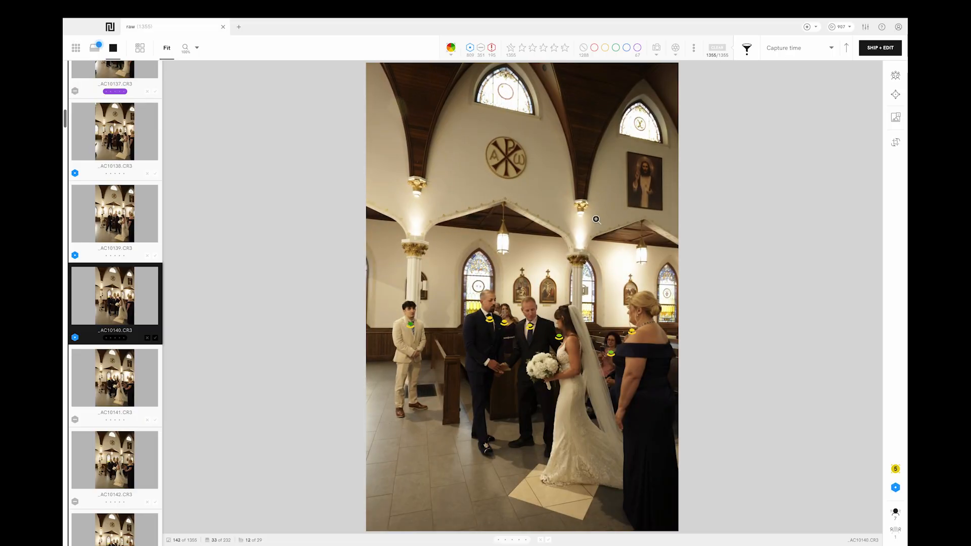
key(Right)
key(Right)
key(0)
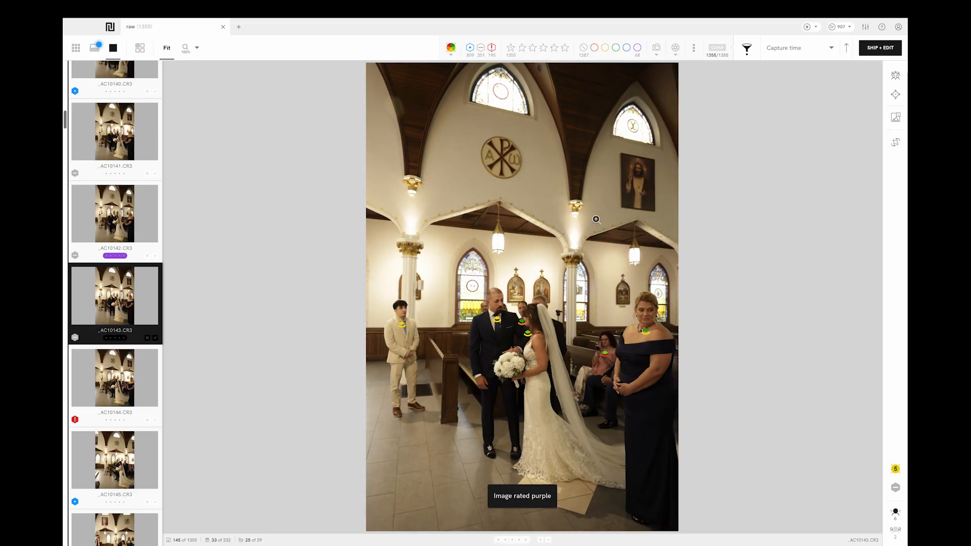
Step: Rate _AC10145.CR3 and _AC10146.CR3 purple, leaving _AC10143.CR3, _AC10144.CR3 and _AC10147.CR3 unrated
key(Right)
key(Right)
key(0)
key(Right)
key(Right)
key(Left)
key(0)
key(Right)
key(Right)
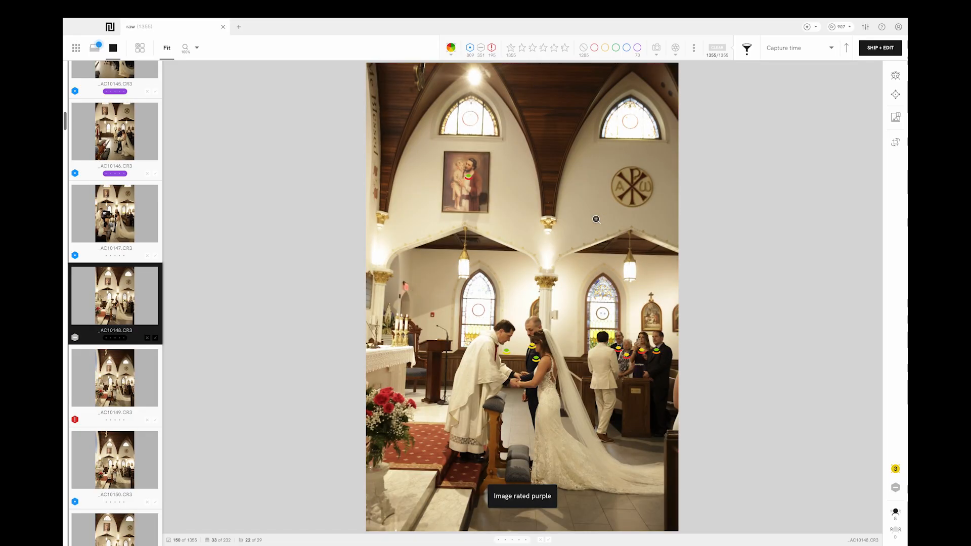
Step: Rate _AC10148.CR3 and _AC10149.CR3 of the priest with the couple purple
key(0)
key(Right)
key(0)
key(Right)
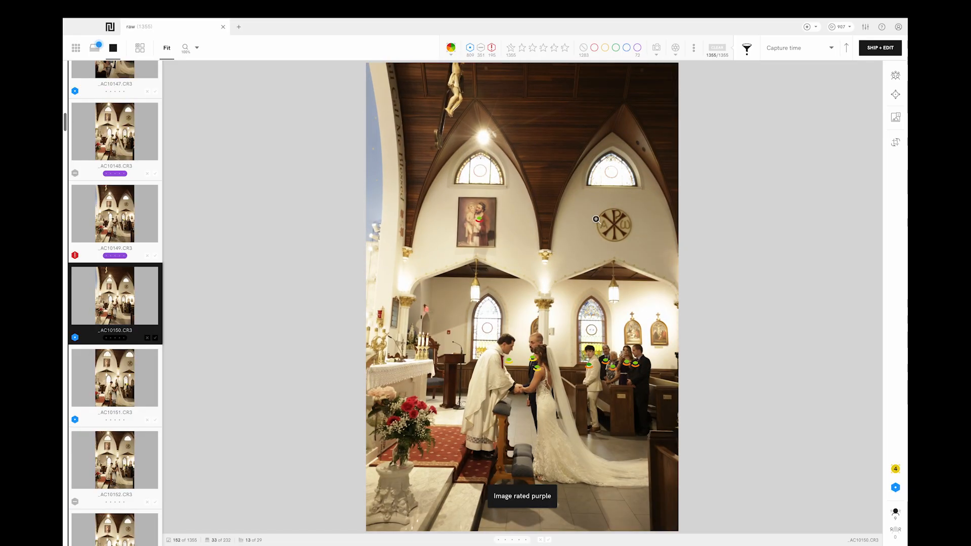
Step: Compare _AC10151.CR3 with _AC10152.CR3 and keep only _AC10152.CR3 rated purple
key(Right)
key(0)
key(Right)
key(Left)
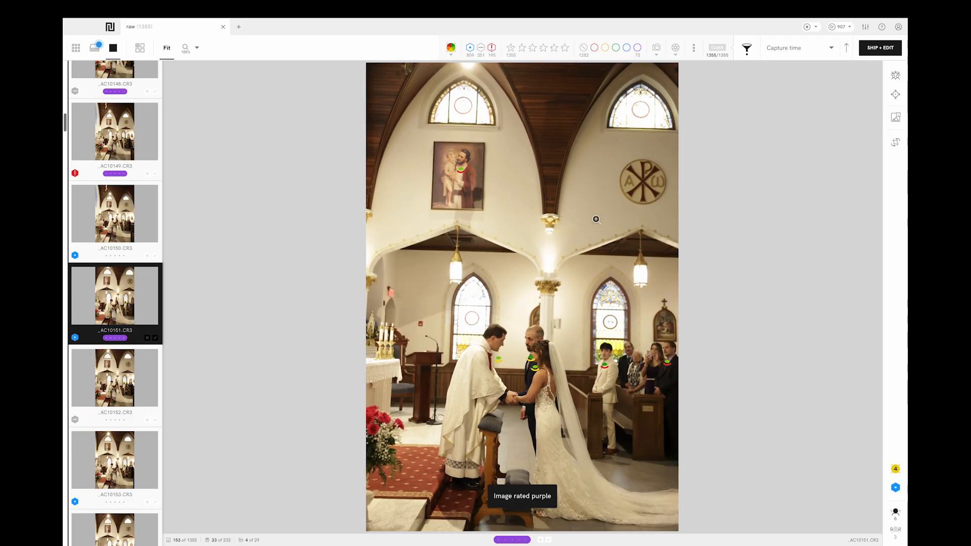
key(0)
key(Right)
key(0)
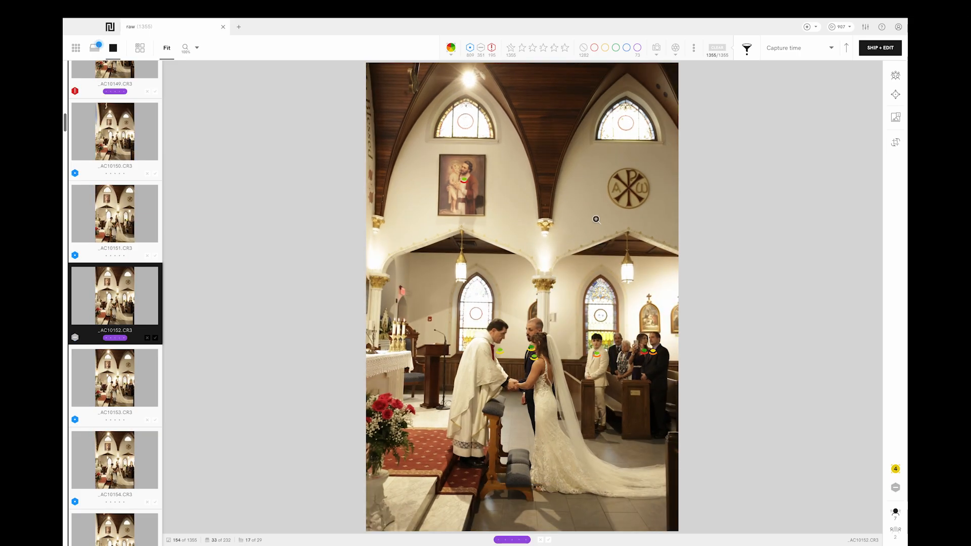
key(Left)
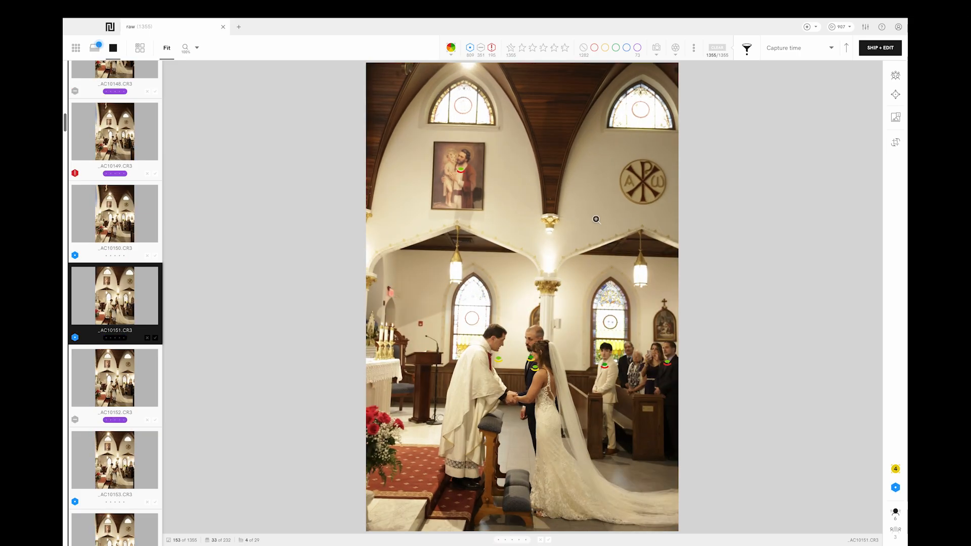
key(0)
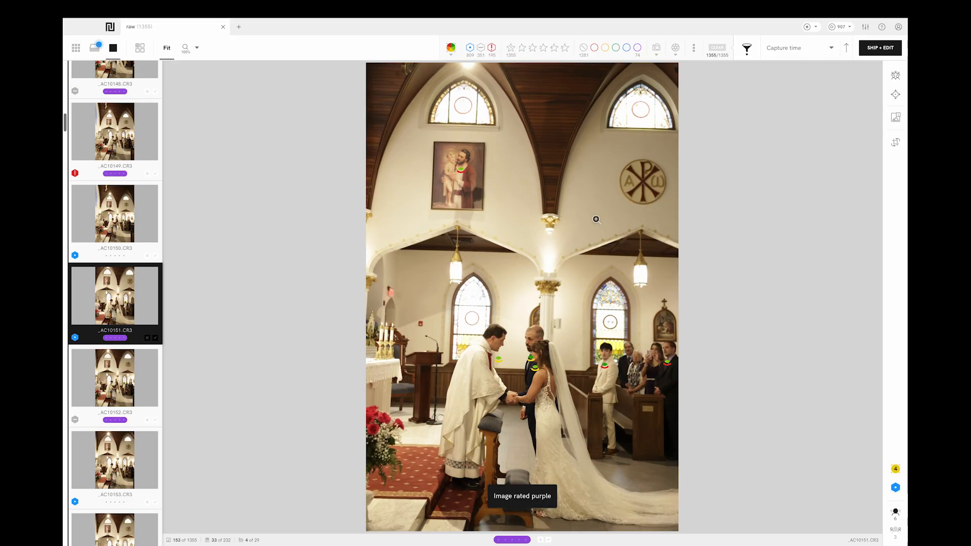
key(0)
Step: Pass over _AC10153.CR3 and _AC10154.CR3 and rate _AC10155.CR3 purple
key(Right)
key(Right)
key(Right)
key(Right)
key(0)
key(Right)
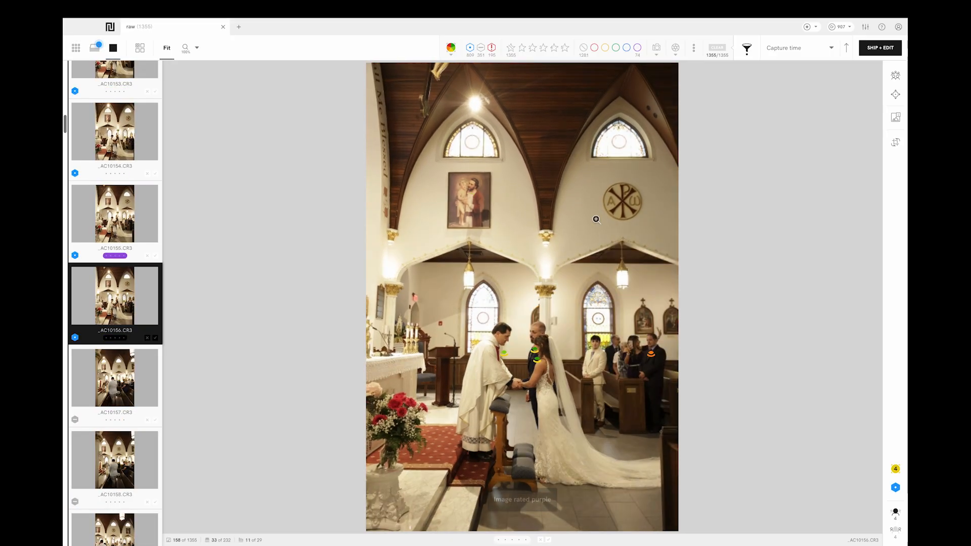
Step: Skip _AC10156.CR3 to _AC10158.CR3 and rate _AC10159.CR3 and the wide altar shot _AC10160.CR3 purple
key(Right)
key(Right)
key(Right)
key(Right)
key(Left)
key(0)
key(Right)
key(0)
key(Right)
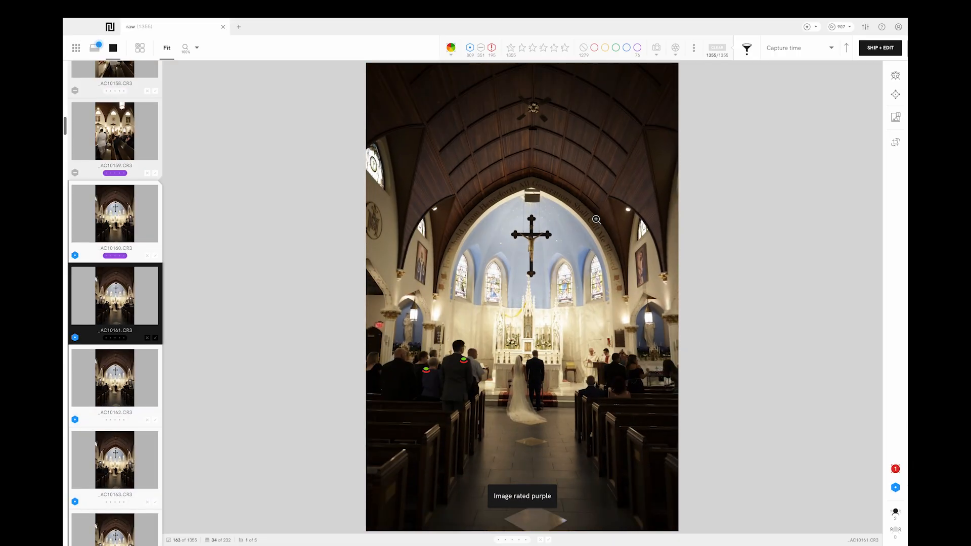
Step: Rate the vertical church interiors _AC10161.CR3 and _AC10164.CR3 purple, leaving _AC10162.CR3 and _AC10163.CR3 unrated
key(0)
key(Right)
key(Right)
key(Right)
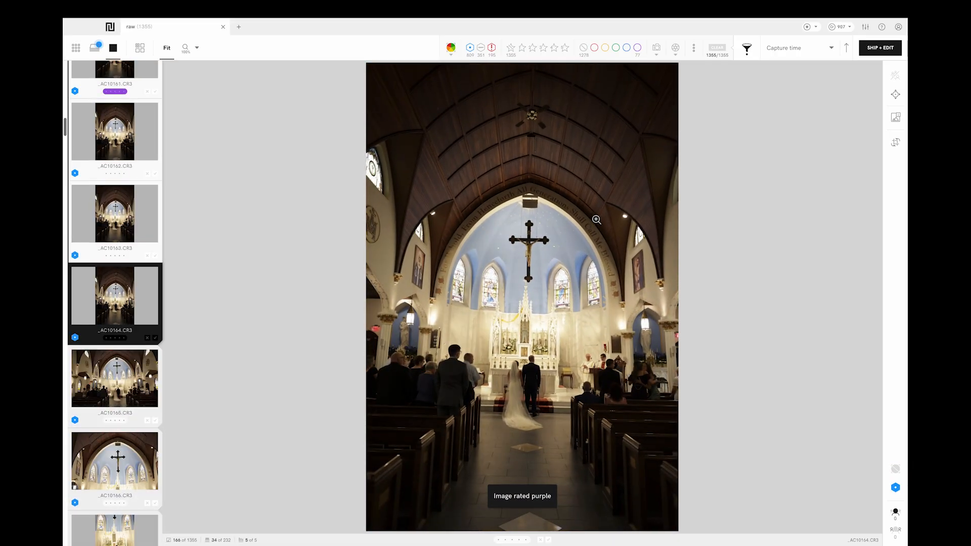
key(0)
key(Right)
Step: Rate the altar shots _AC10165.CR3, _AC10166.CR3 and _AC10167.CR3 purple
key(0)
key(Right)
key(0)
key(Right)
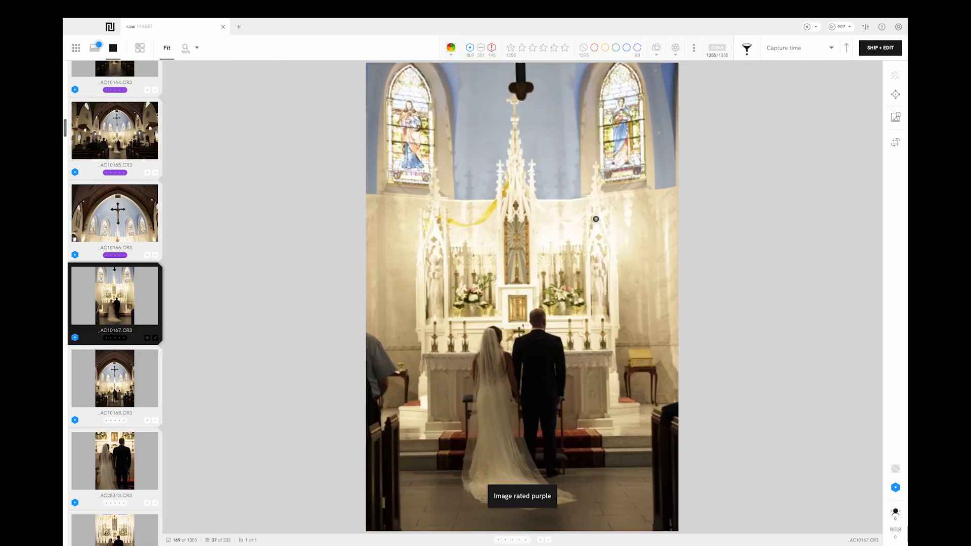
key(0)
key(Right)
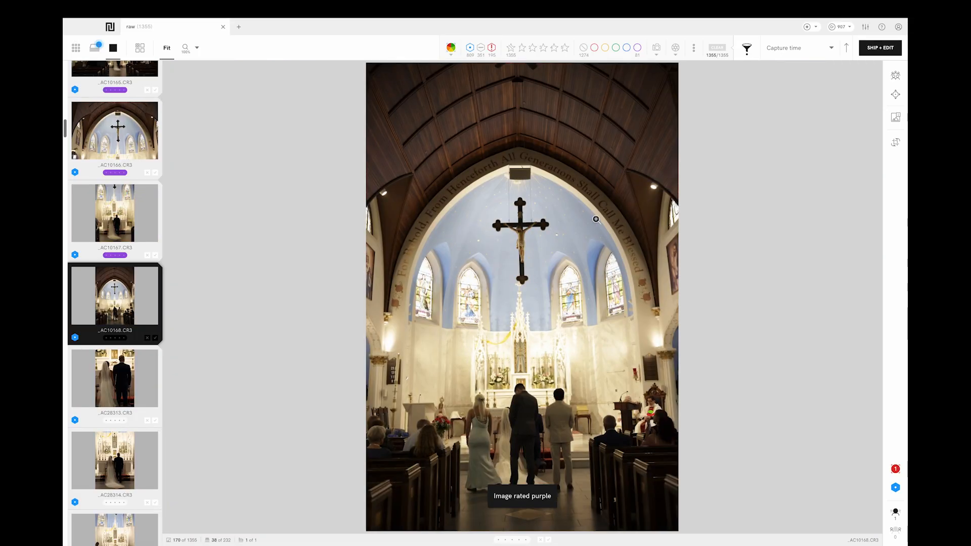
Step: Rate _AC10168.CR3 and the couple's altar shots _AC28313.CR3, _AC28314.CR3 and _AC28315.CR3 purple
key(0)
key(Right)
key(0)
key(Right)
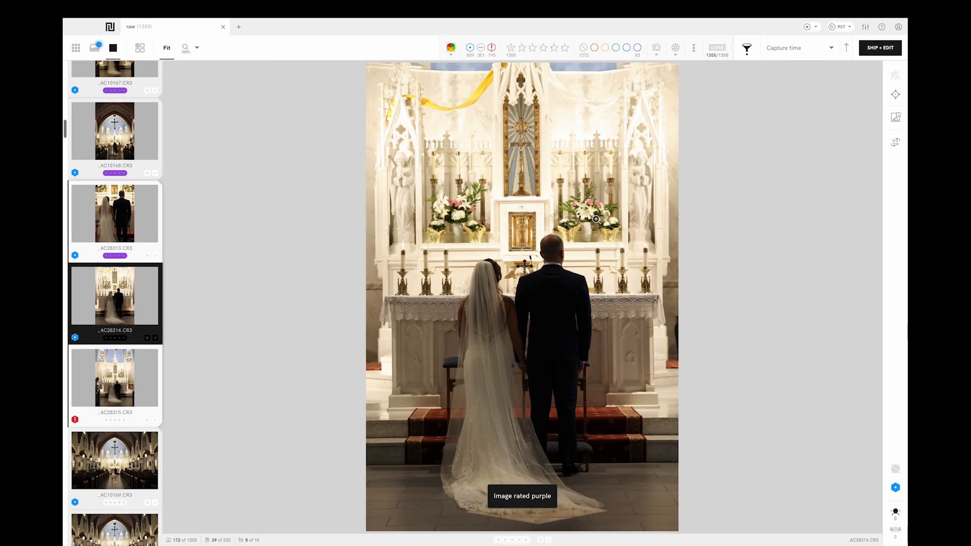
key(0)
key(Right)
key(0)
key(Right)
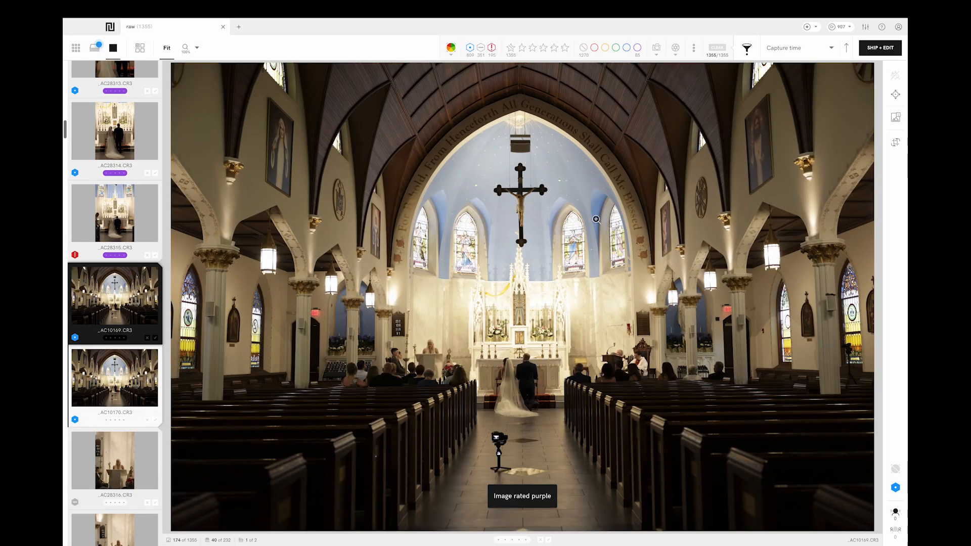
Step: Rate the wide church shot _AC10169.CR3 and the lectern shots _AC28316.CR3, _AC28317.CR3 and _AC28318.CR3 purple, skipping _AC10170.CR3
key(0)
key(Right)
key(Right)
key(0)
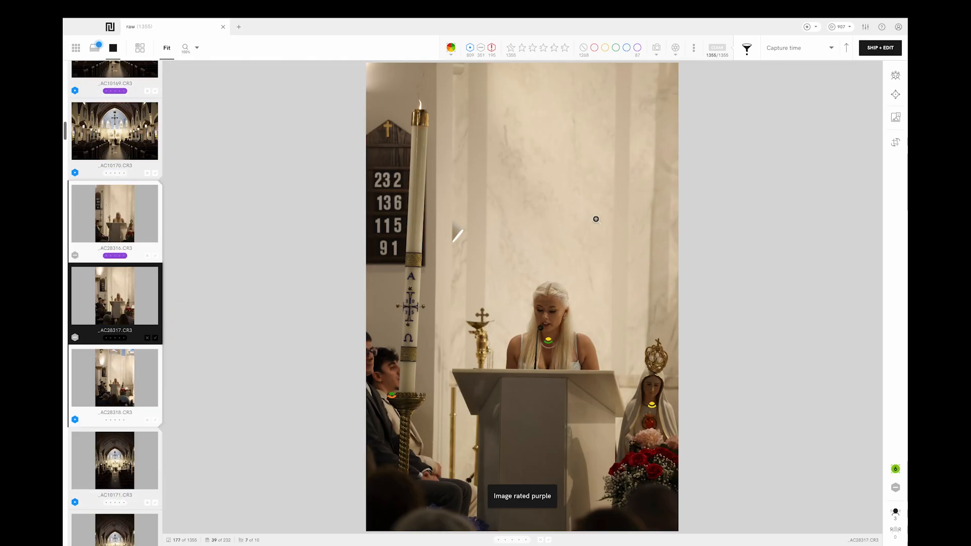
key(Right)
key(Right)
key(Left)
key(0)
key(Right)
key(0)
key(Right)
Step: Rate the church interiors _AC10171.CR3, _AC10173.CR3 and _AC10174.CR3 purple, leaving _AC10172.CR3 and _AC10175.CR3 unrated
key(0)
key(Right)
key(Right)
key(0)
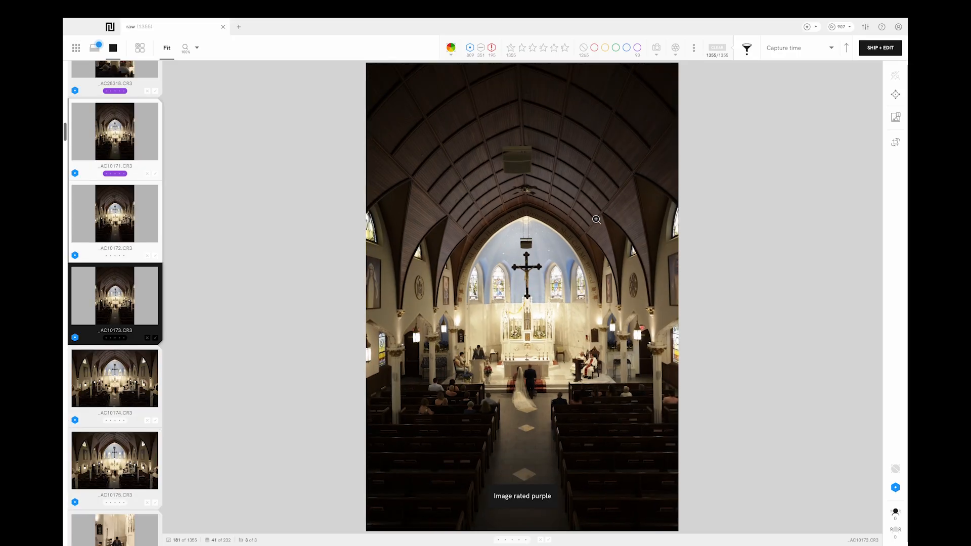
key(Right)
key(0)
key(Right)
key(Right)
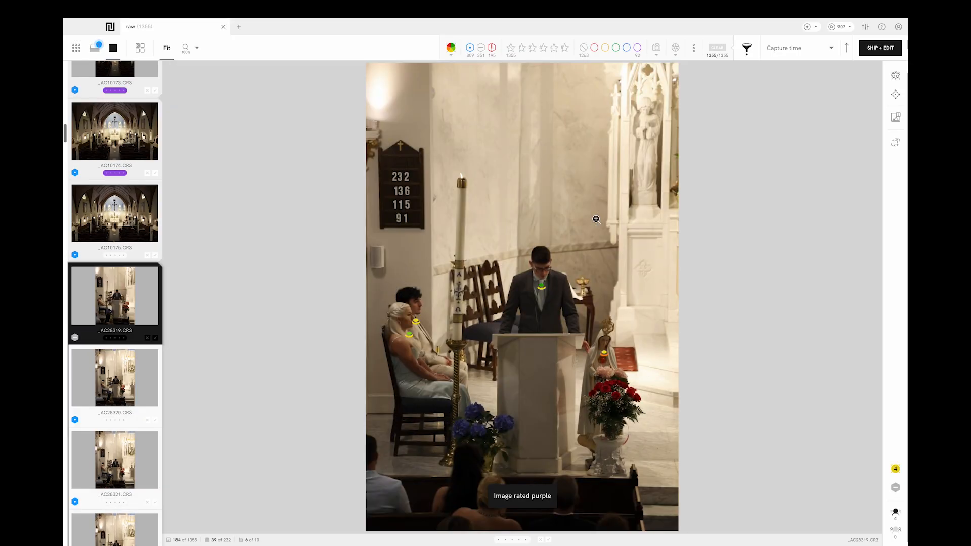
Step: Rate the male reader's lectern shots _AC28319.CR3 and _AC28321.CR3 purple, leaving _AC28320.CR3 and _AC28322.CR3 unrated
key(0)
key(Right)
key(Right)
key(0)
key(Right)
key(Right)
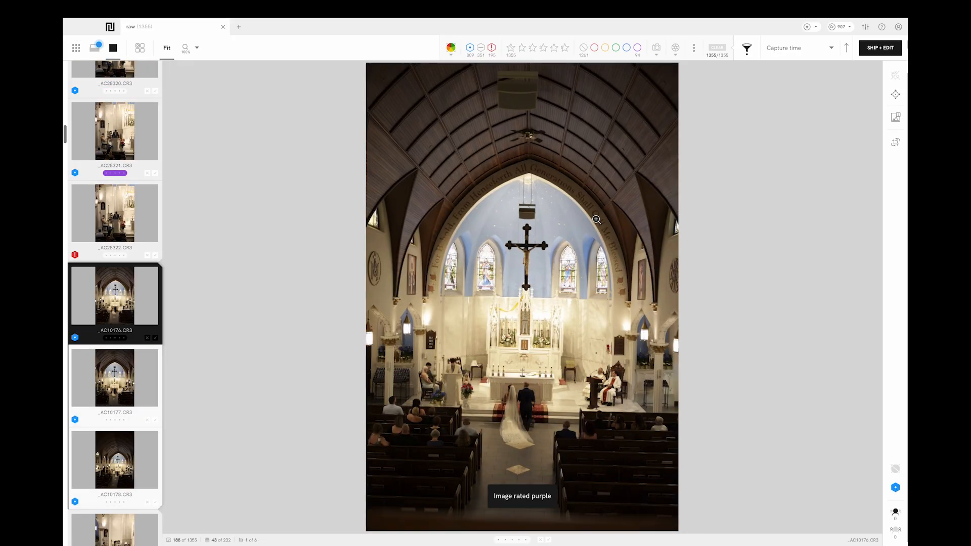
Step: Rate _AC10177.CR3 and _AC28323.CR3 purple, leaving _AC10176.CR3, _AC10178.CR3 and _AC28324.CR3 unrated
key(Right)
key(0)
key(Right)
key(Right)
key(Left)
key(Right)
key(0)
key(Right)
key(Right)
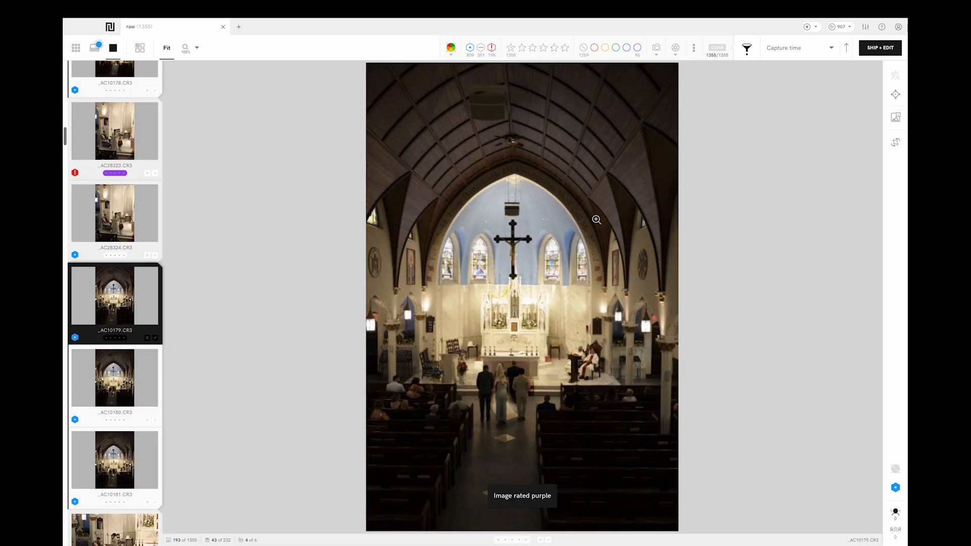
Step: Pass over _AC10179.CR3 to _AC28325.CR3, rate _AC10182.CR3 and _AC28326.CR3 purple and continue to _AC28328.CR3
key(Right)
key(Right)
key(Right)
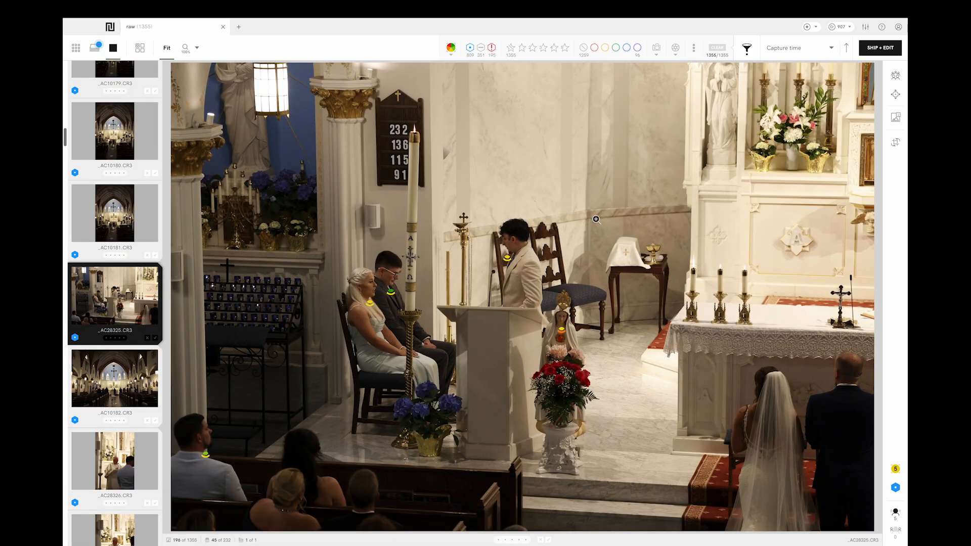
key(Right)
key(Right)
key(Left)
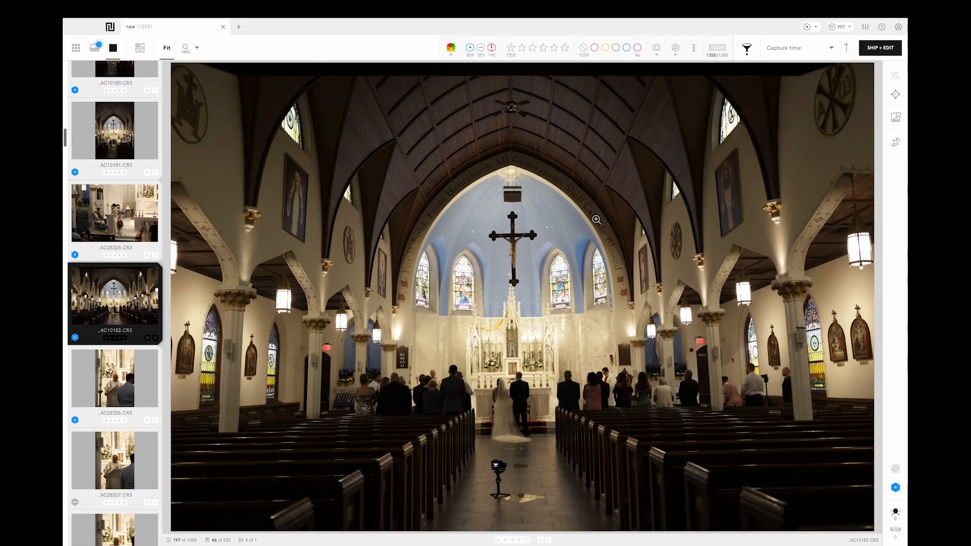
key(0)
key(Right)
key(0)
key(Right)
key(Right)
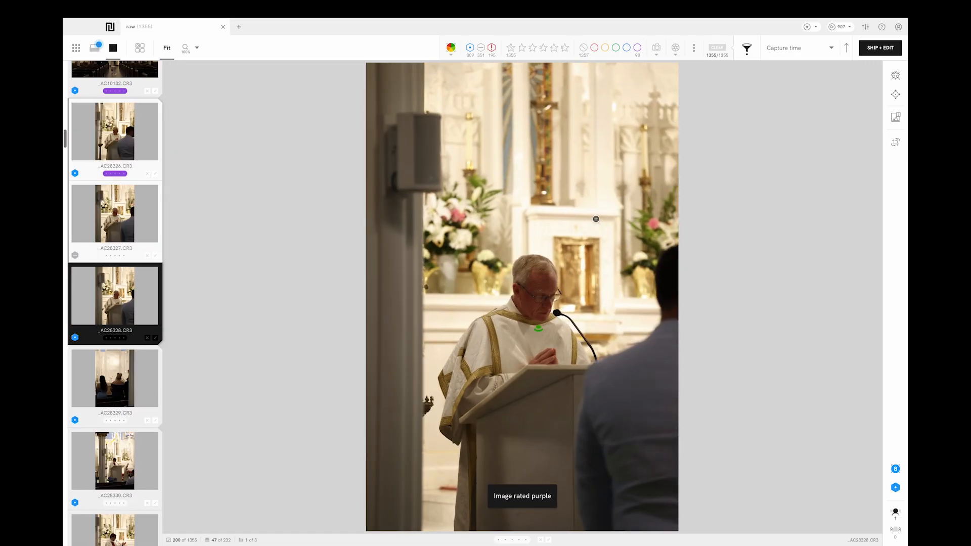
Step: Rate _AC28328.CR3, _AC28329.CR3, _AC28330.CR3 and _AC28331.CR3 purple
key(0)
key(Right)
key(0)
key(Right)
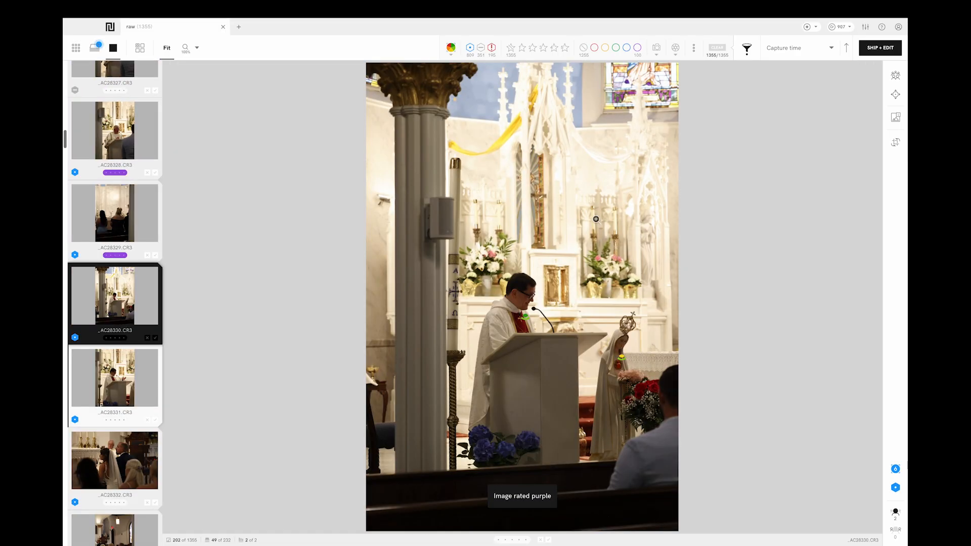
key(0)
key(Right)
key(0)
key(Right)
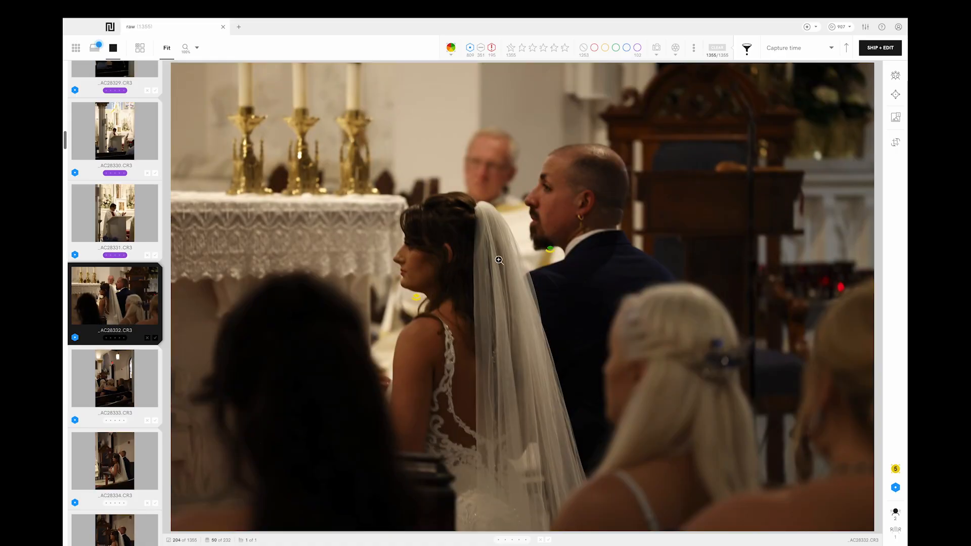
Step: Inspect _AC28332.CR3 zoomed in and leave it unrated, and rate _AC28333.CR3, _AC28334.CR3, _AC28335.CR3 and _AC10183.CR3 purple
click(450, 256)
key(space)
key(Right)
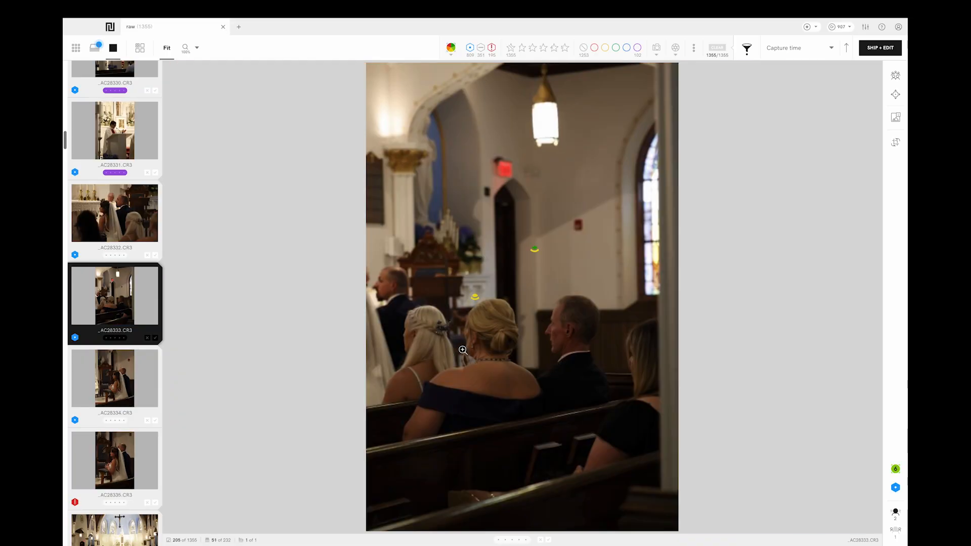
key(0)
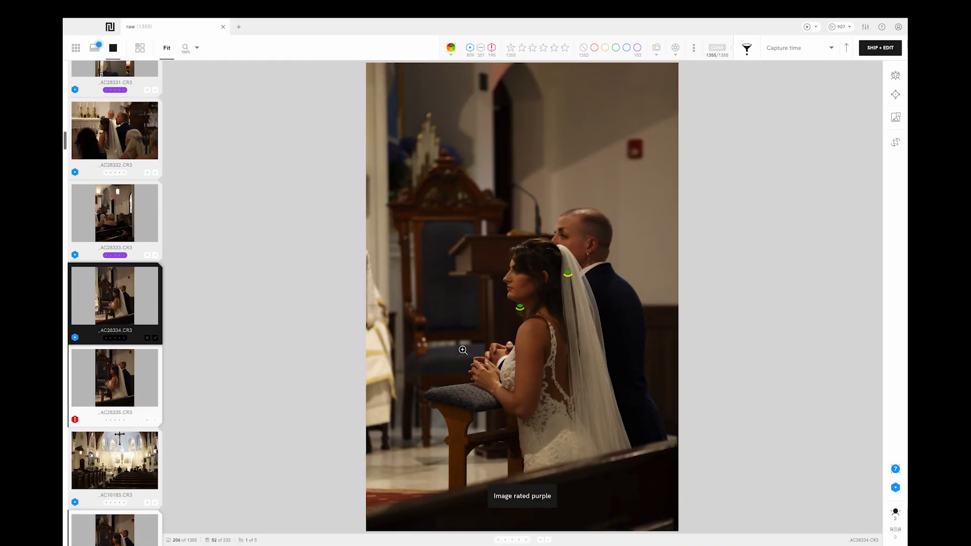
key(0)
key(0)
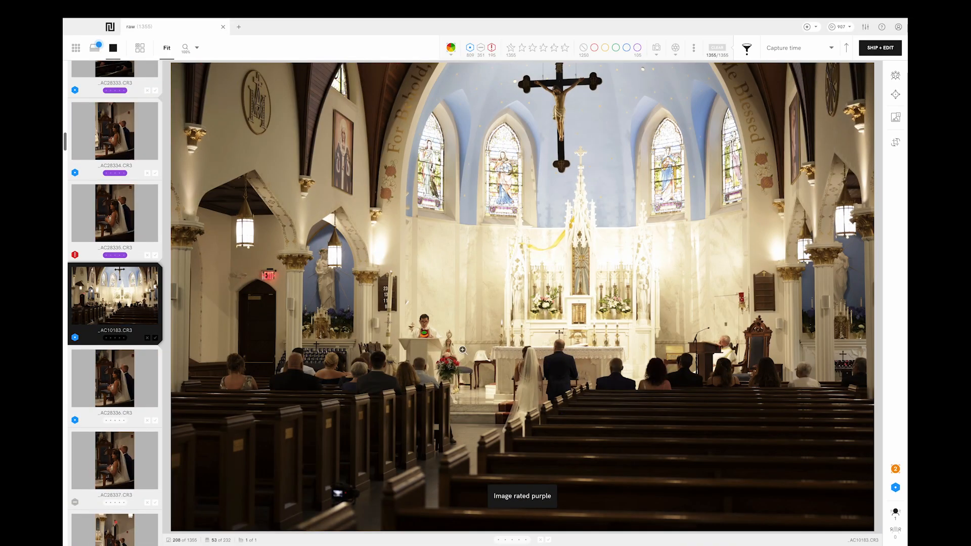
key(0)
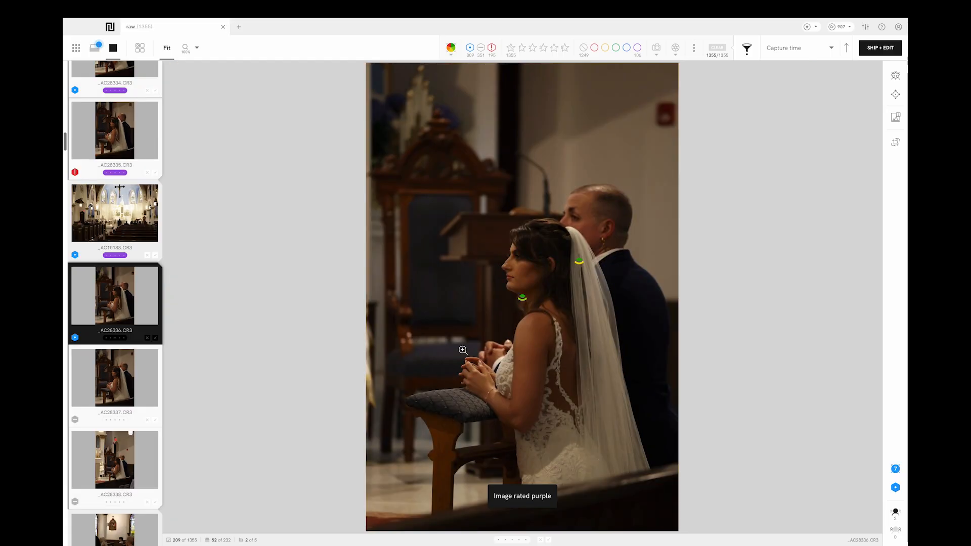
Step: Pass over _AC28336.CR3 and _AC28337.CR3, and rate _AC28338.CR3, _AC28339.CR3 and _AC10184.CR3 purple
key(Right)
key(Right)
key(0)
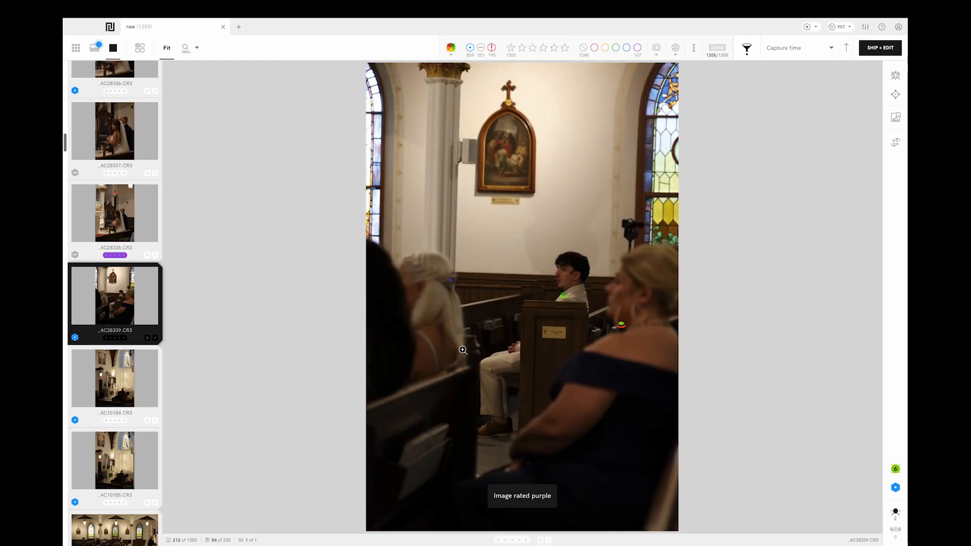
key(0)
key(0)
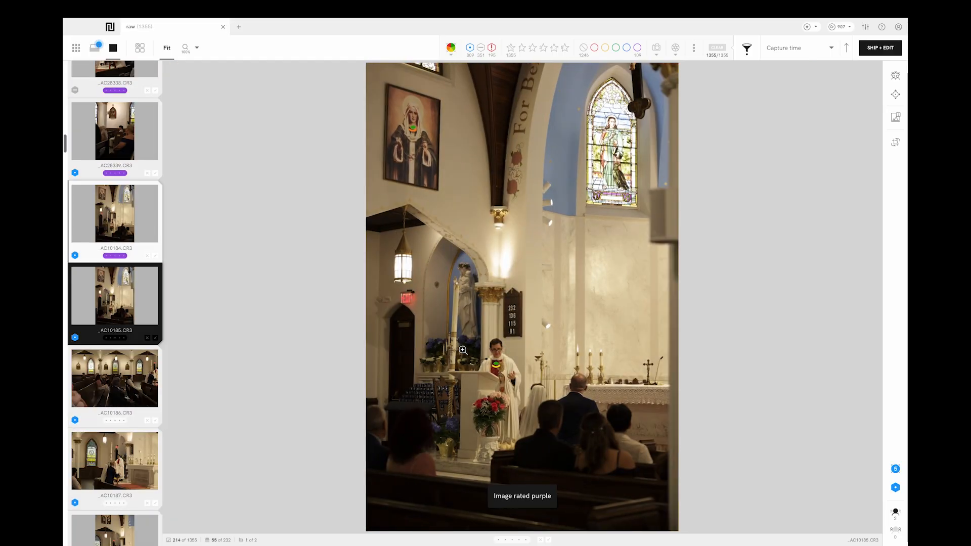
Step: Rate _AC10187.CR3 purple, leaving _AC10185.CR3, _AC10186.CR3, _AC10188.CR3, _AC28340.CR3 and _AC28341.CR3 unrated
key(Right)
key(Right)
key(0)
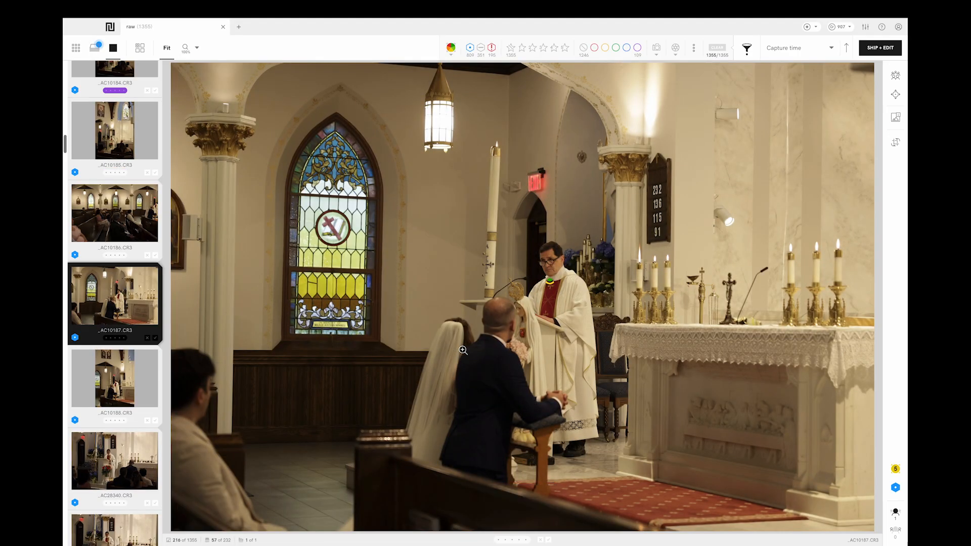
key(Right)
key(Right)
key(Right)
key(Right)
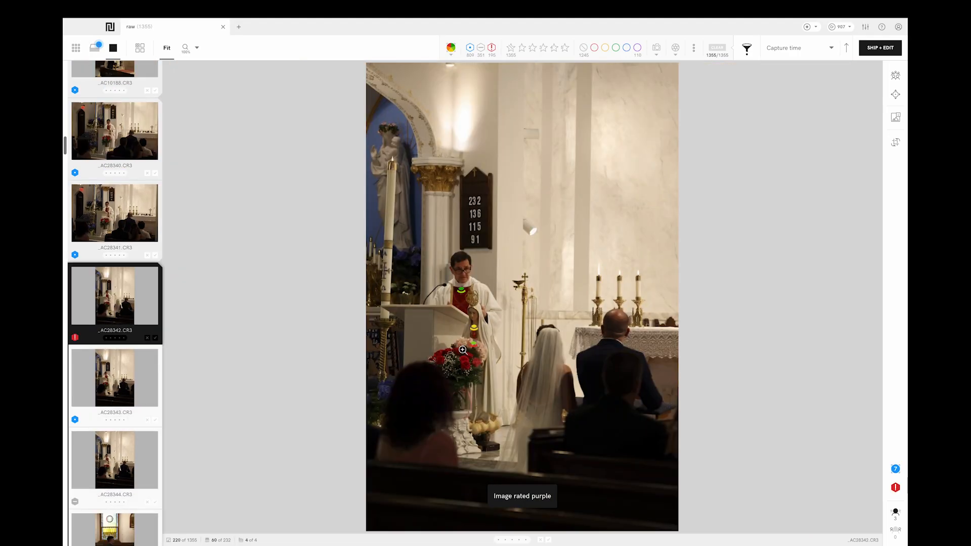
Step: Rate _AC28343.CR3, _AC28345.CR3 and _AC10189.CR3 purple, leaving _AC28342.CR3 and _AC28344.CR3 unrated
key(0)
key(Right)
key(Right)
key(0)
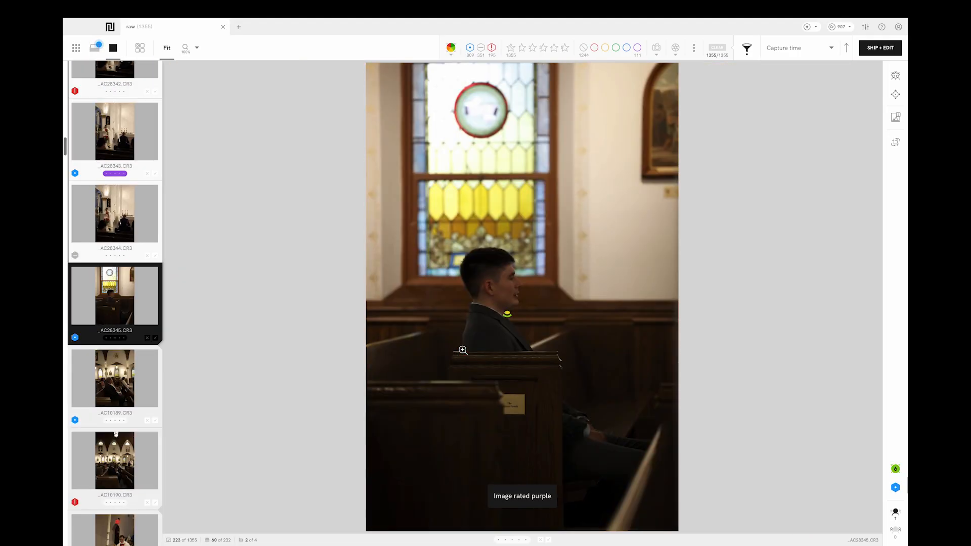
key(Right)
key(0)
key(Right)
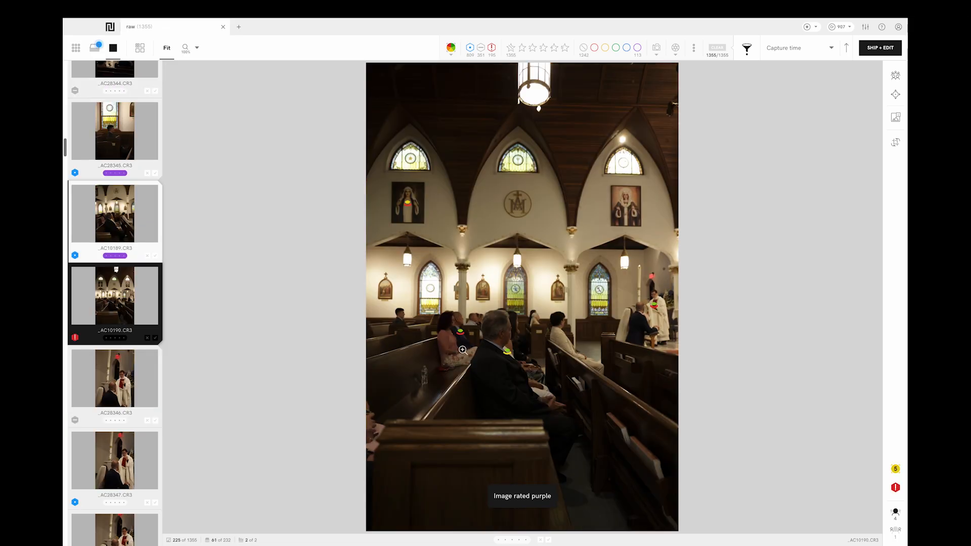
Step: Pass over _AC10190.CR3, rate the priest shot _AC28346.CR3 purple and compare it with _AC28347.CR3
key(Right)
key(0)
key(Right)
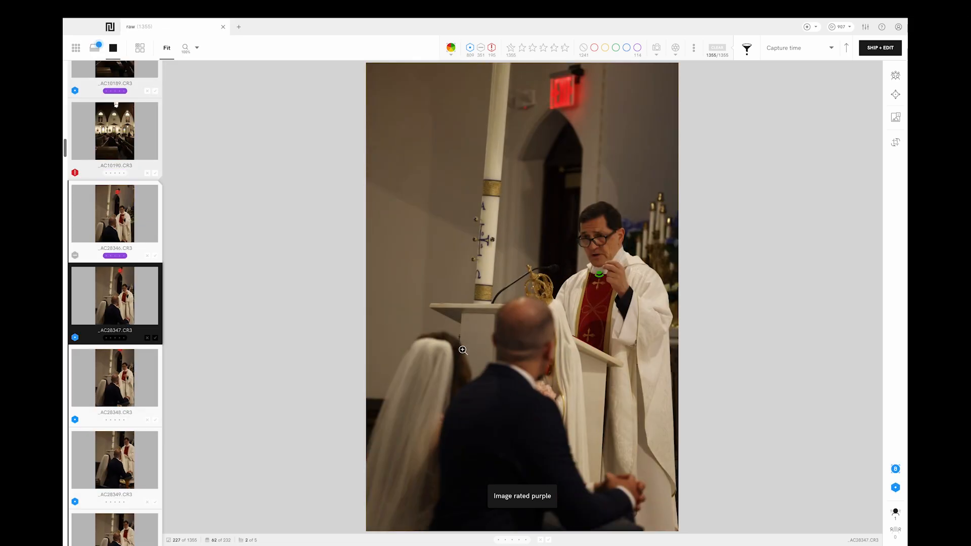
key(Left)
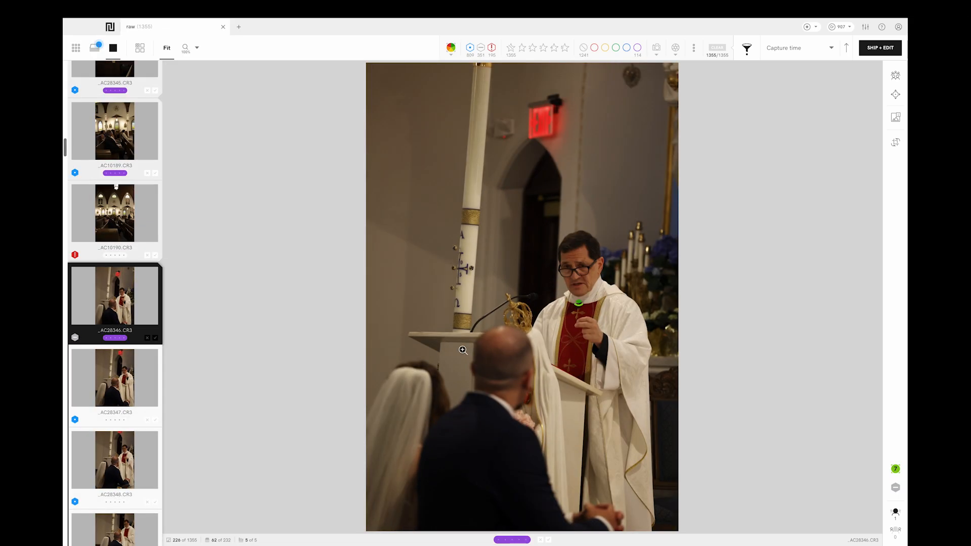
Step: Rate _AC28350.CR3 and _AC28351.CR3 purple, leaving _AC28347.CR3 to _AC28349.CR3 and _AC28352.CR3 unrated
key(0)
key(Right)
key(Right)
key(0)
key(Right)
key(Right)
key(Right)
key(Left)
key(0)
key(0)
key(Right)
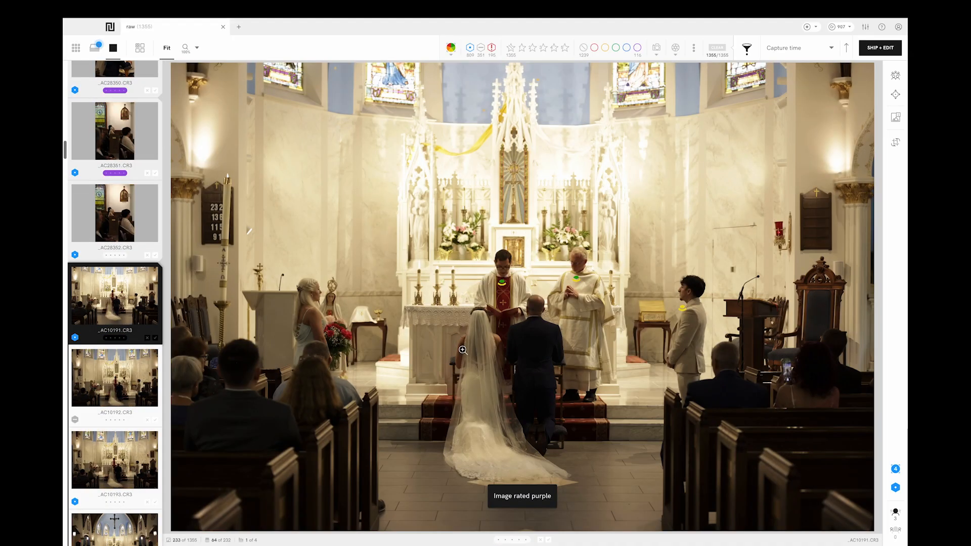
Step: Rate _AC10191.CR3, _AC10194.CR3 and _AC10195.CR3 purple, leaving _AC10192.CR3, _AC10193.CR3 and _AC28353.CR3 unrated
key(0)
key(Right)
key(Right)
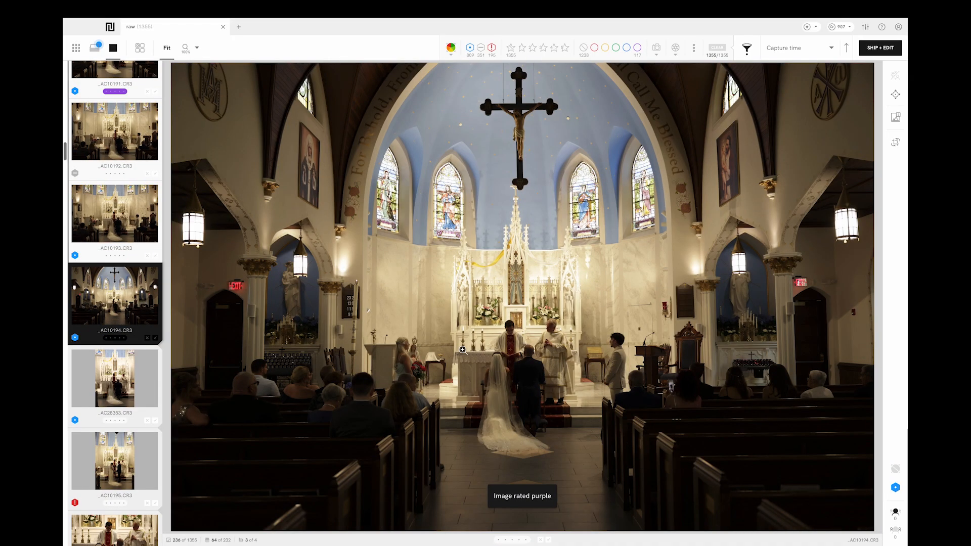
key(0)
key(Right)
key(Right)
key(Left)
key(0)
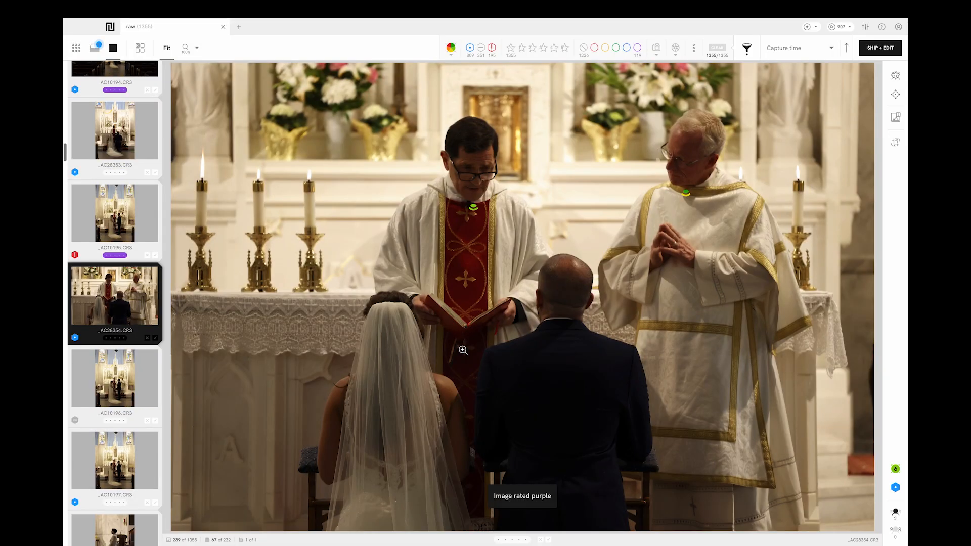
Step: Rate the altar shots _AC28354.CR3 and _AC10196.CR3 purple, leaving _AC10197.CR3 unrated
key(0)
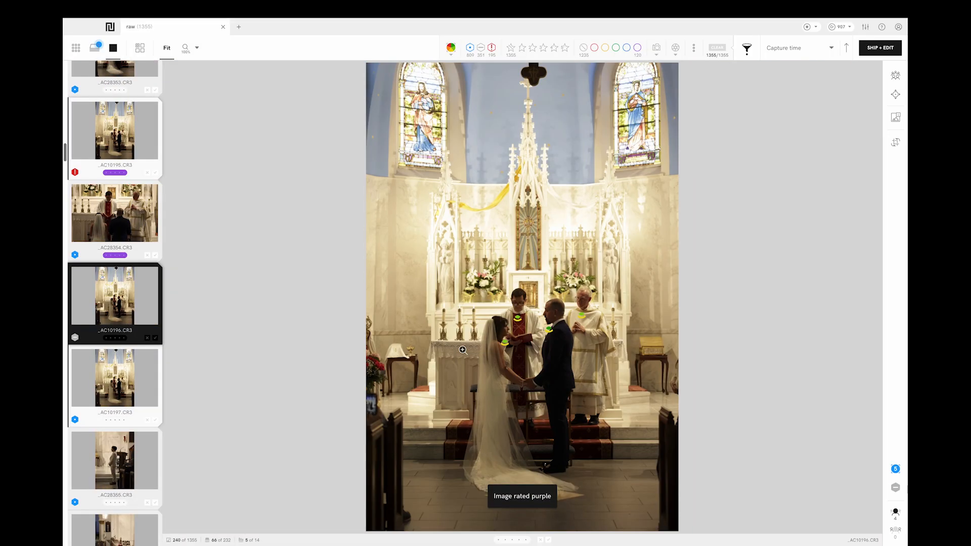
key(0)
key(Right)
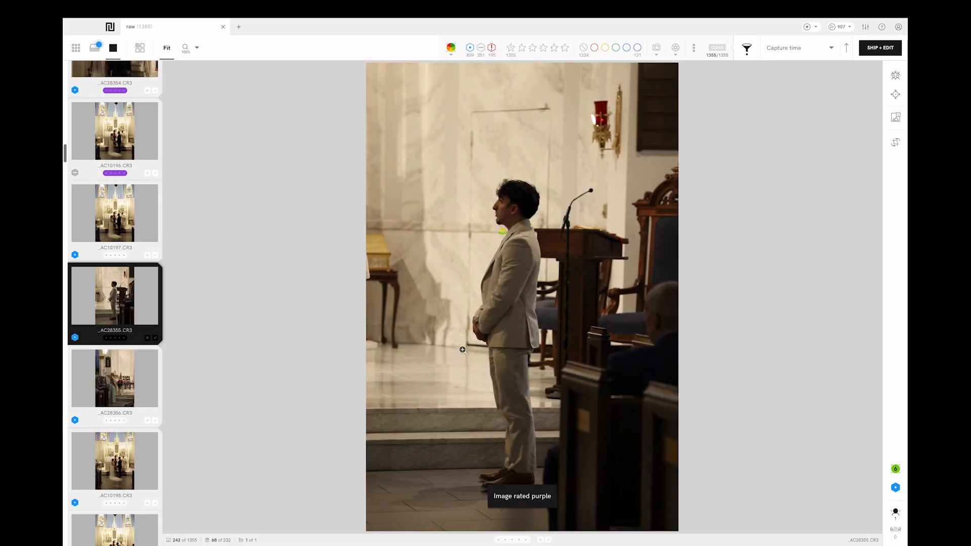
Step: Rate _AC28355.CR3, _AC28356.CR3, _AC10198.CR3 and _AC10199.CR3 purple
key(0)
key(0)
key(Right)
key(0)
key(0)
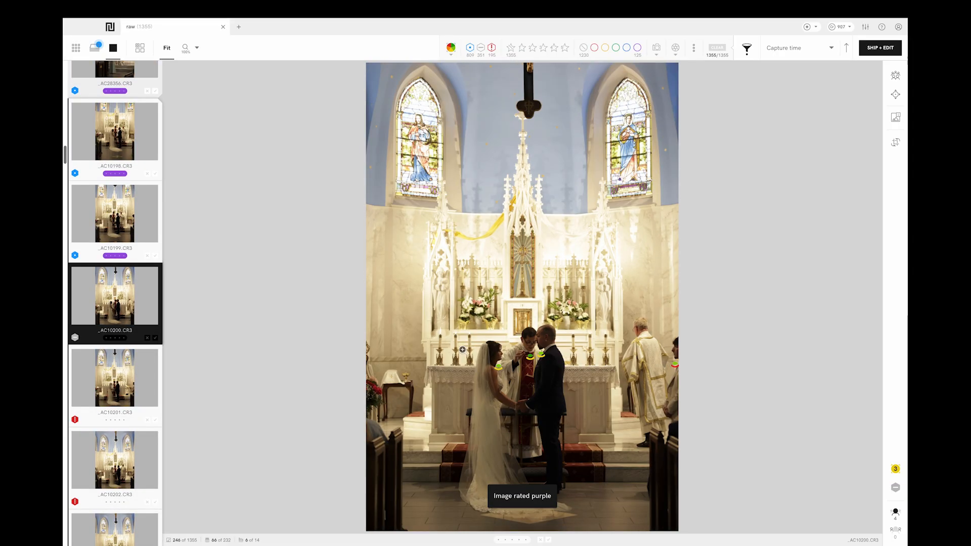
Step: Rate _AC10201.CR3 and _AC28358.CR3 purple, leaving _AC10200.CR3, _AC10202.CR3, _AC10203.CR3 and _AC28357.CR3 unrated
key(0)
key(Right)
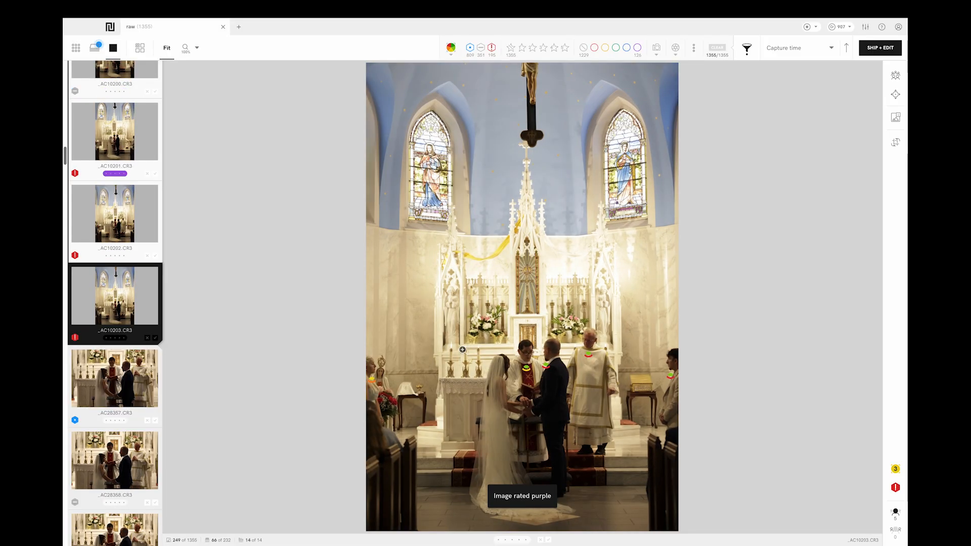
key(Right)
key(Right)
key(0)
key(Right)
key(Right)
key(Right)
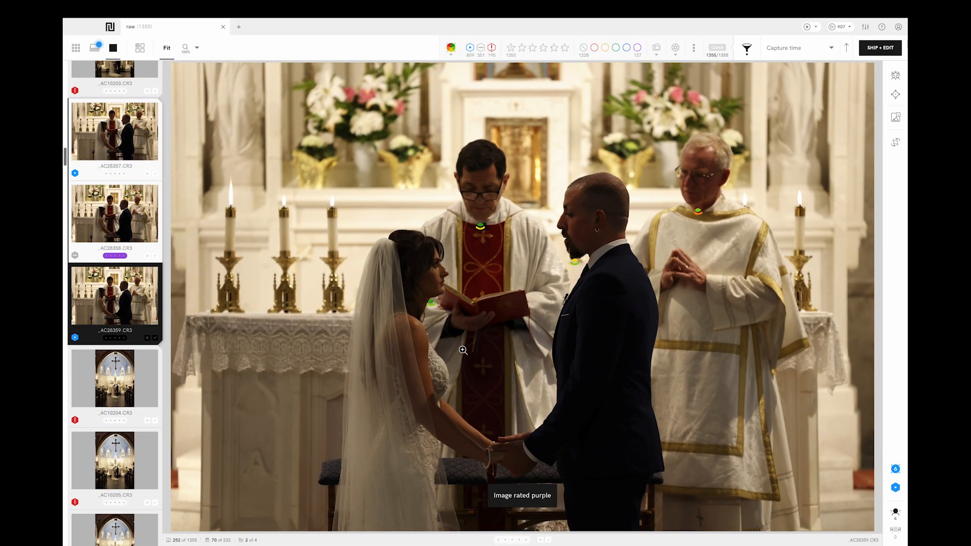
Step: Pass over _AC28359.CR3 to _AC10207.CR3, rate _AC28360.CR3 purple and leave _AC10208.CR3 unrated
key(Right)
key(Right)
key(Right)
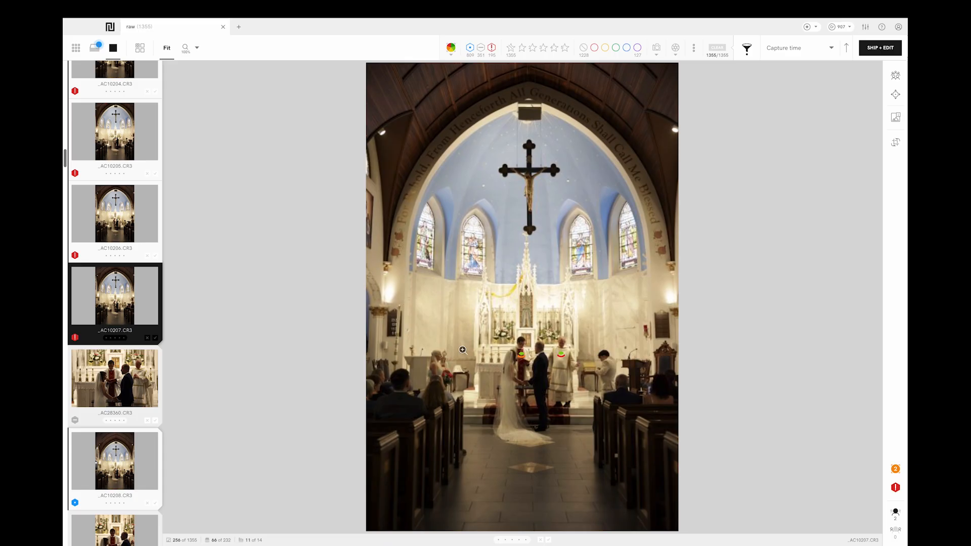
key(0)
key(Right)
key(Right)
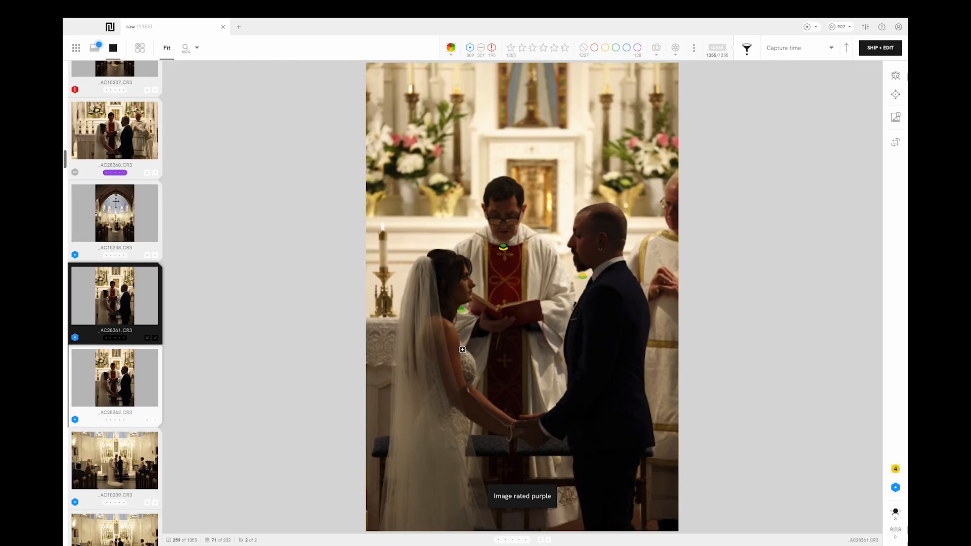
Step: Compare the wide altar shots _AC10209.CR3 and _AC10210.CR3 and rate both purple, leaving _AC28361.CR3, _AC28362.CR3 and _AC28363.CR3 unrated
key(Right)
key(Right)
key(0)
key(Right)
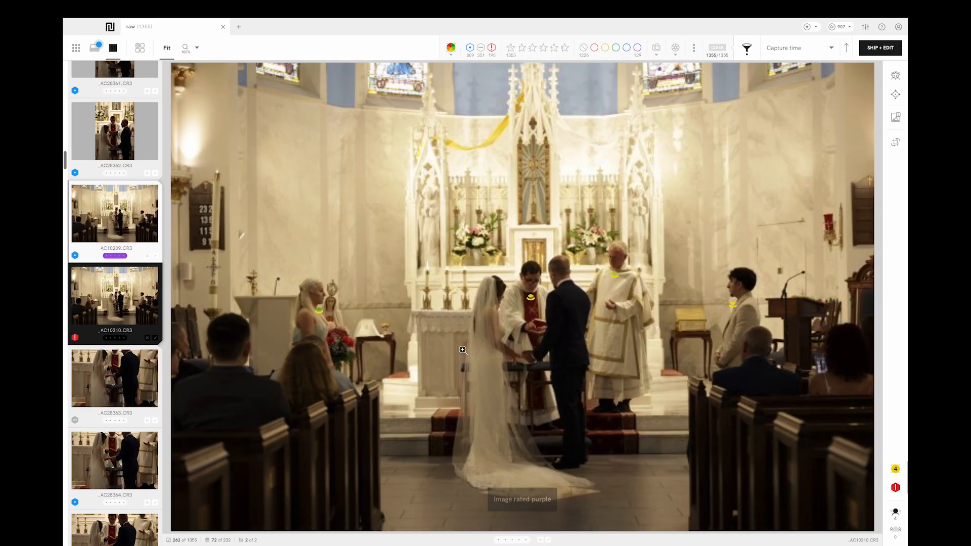
key(Left)
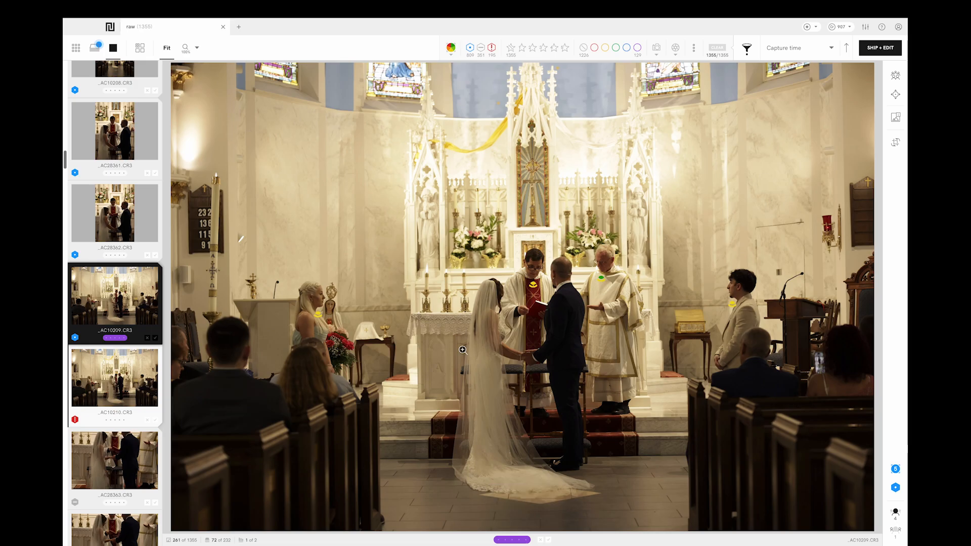
key(Right)
key(0)
key(Right)
key(Right)
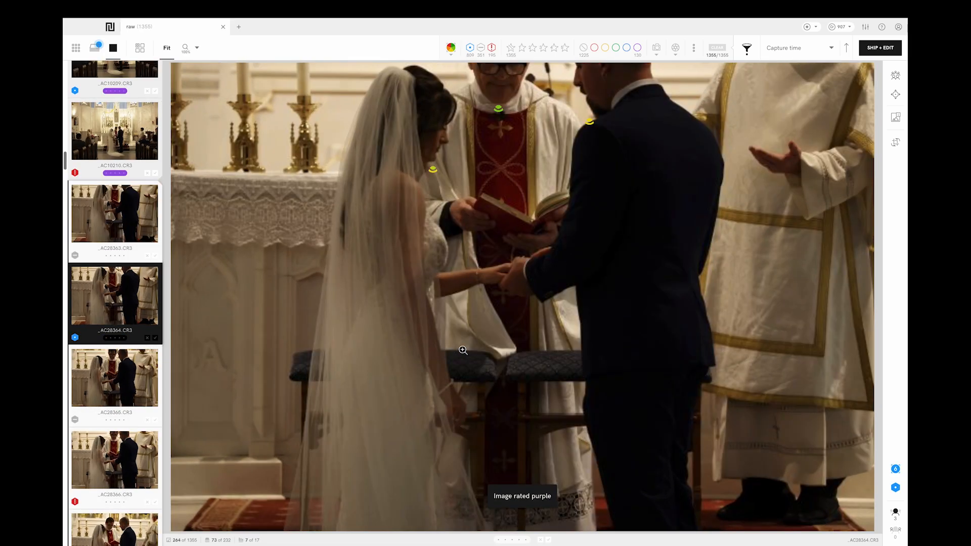
Step: Rate _AC28365.CR3 and _AC28366.CR3 purple, leaving _AC28364.CR3 unrated
key(Right)
key(0)
key(Right)
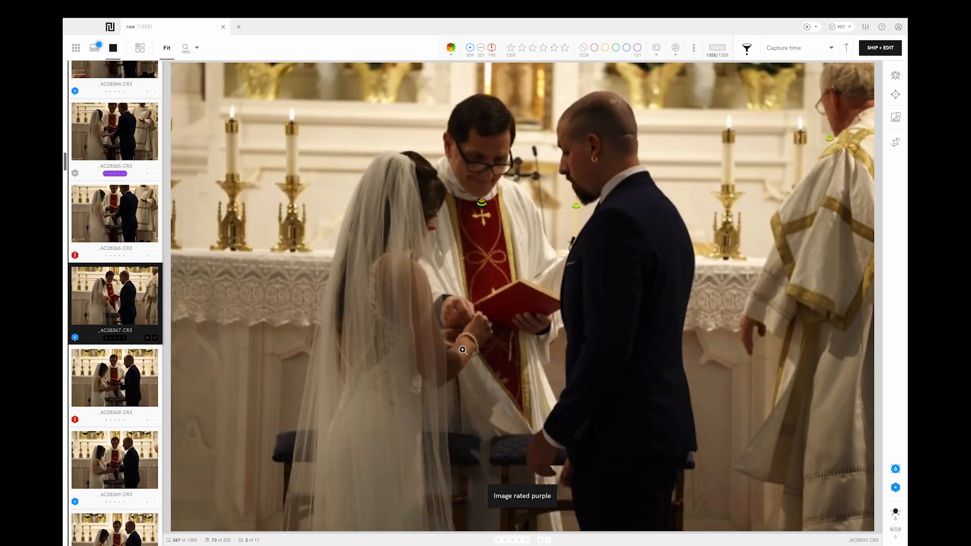
key(0)
key(Right)
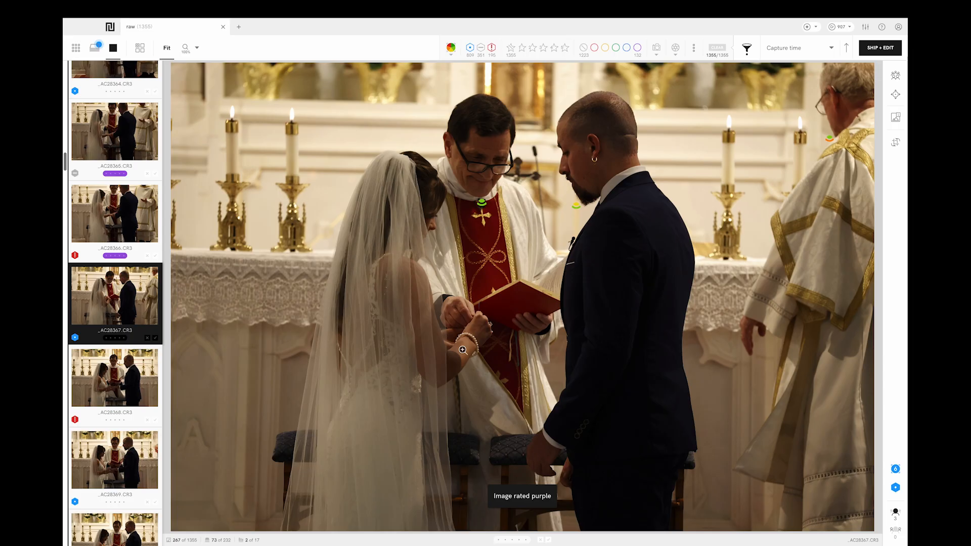
Step: Rate _AC28367.CR3, _AC28368.CR3 and _AC28370.CR3 purple, leaving _AC28369.CR3 and _AC28371.CR3 unrated
key(0)
key(Right)
key(0)
key(Right)
key(Right)
key(0)
key(Right)
key(Right)
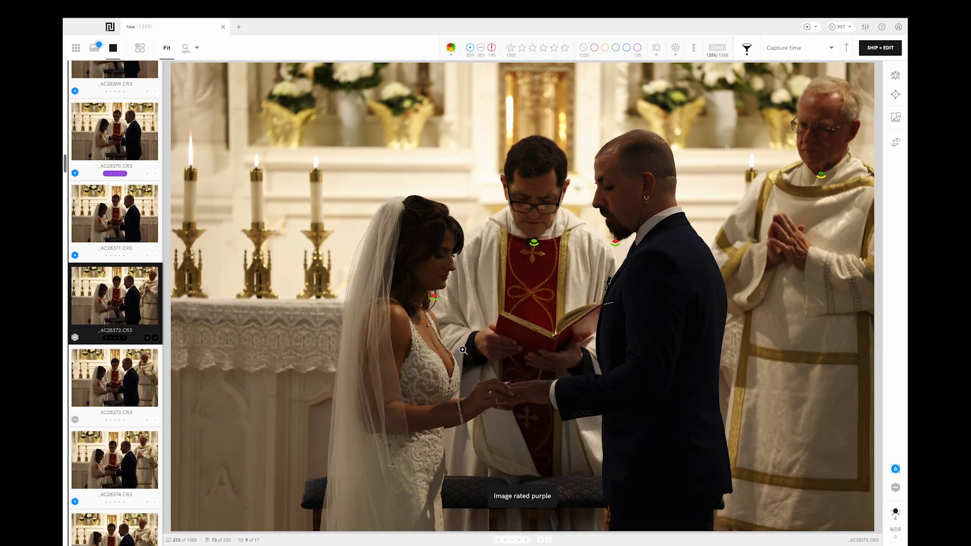
Step: Rate the ring exchange shots _AC28372.CR3 and _AC28374.CR3 purple, leaving _AC28373.CR3 and _AC28375.CR3 to _AC28377.CR3 unrated
key(0)
key(Right)
key(Right)
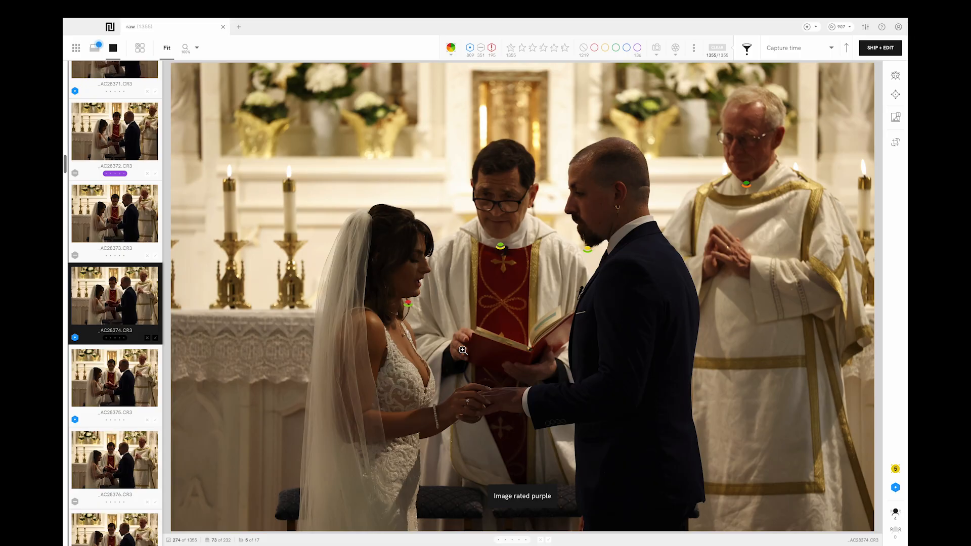
key(0)
key(Right)
key(Right)
key(Right)
key(Right)
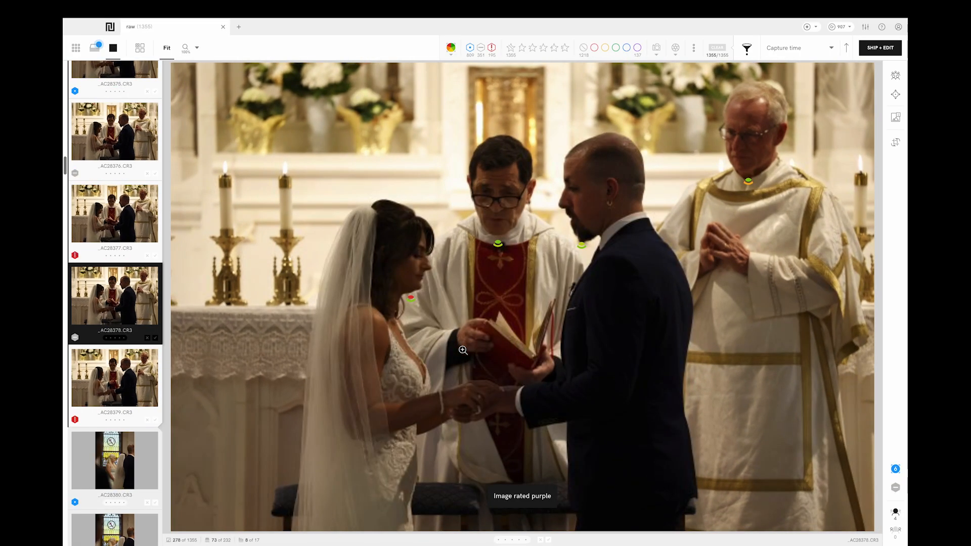
Step: Compare _AC28378.CR3 with _AC28379.CR3 and rate _AC28378.CR3 purple
key(Right)
key(Left)
key(0)
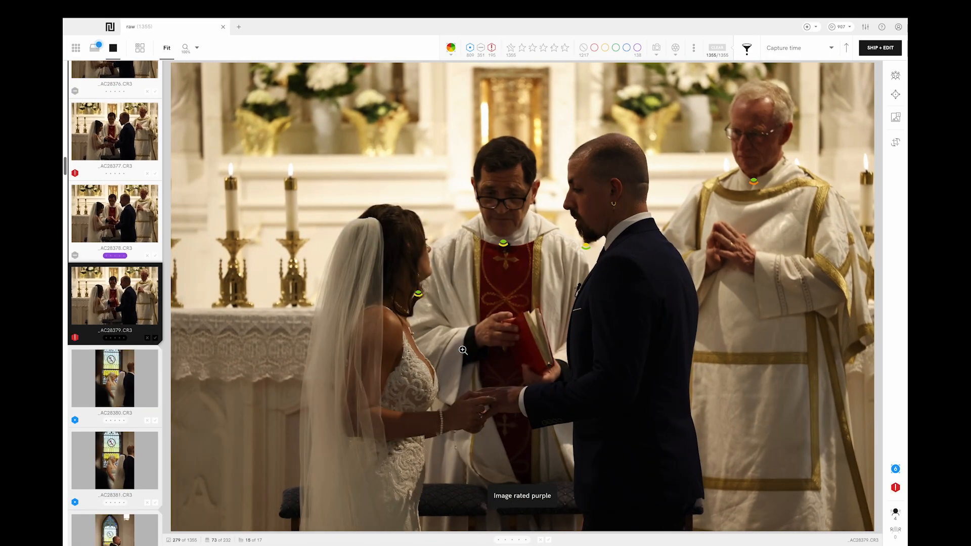
Step: Rate _AC28381.CR3 purple, leaving _AC28379.CR3 and _AC28380.CR3 unrated, and continue to the groom shot _AC28383.CR3
key(Right)
key(Right)
key(0)
key(Right)
key(Left)
key(0)
key(Right)
key(0)
key(Right)
key(Right)
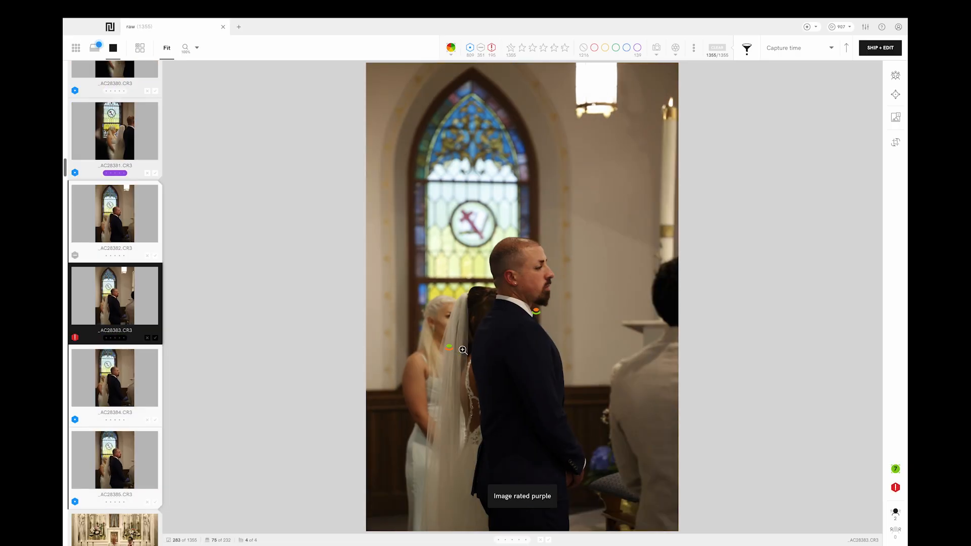
Step: Go back to rate the groom shot _AC28382.CR3 purple, pass over _AC28383.CR3 and continue to _AC28384.CR3
key(Left)
key(0)
key(Right)
key(Right)
key(Right)
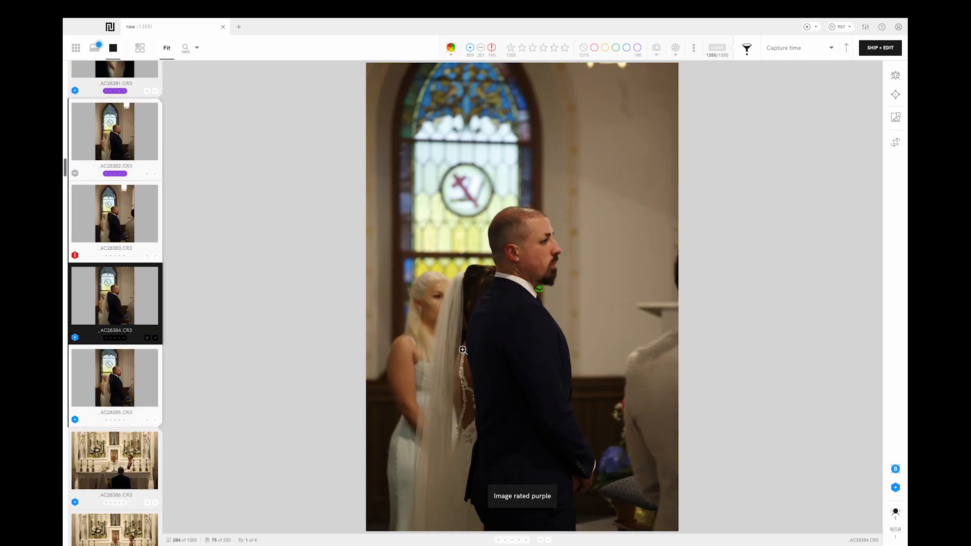
Step: Rate the groom shot _AC28385.CR3 purple, leaving _AC28384.CR3 and _AC28386.CR3 unrated, and continue to _AC28387.CR3
key(0)
key(Right)
key(Right)
key(Right)
key(Left)
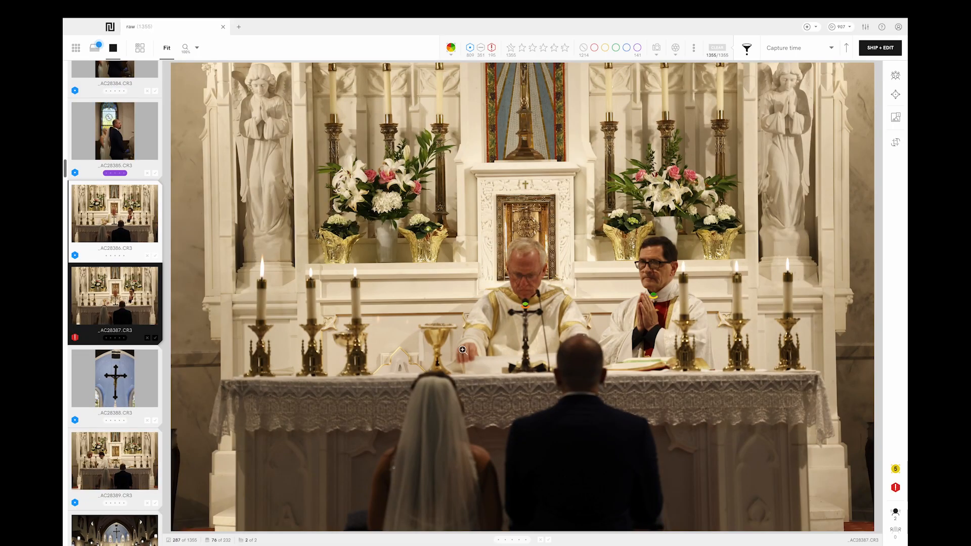
Step: Check the priest's face in _AC28387.CR3 at 100% and leave it unrated, then rate _AC28388.CR3 and _AC28389.CR3 purple
click(519, 283)
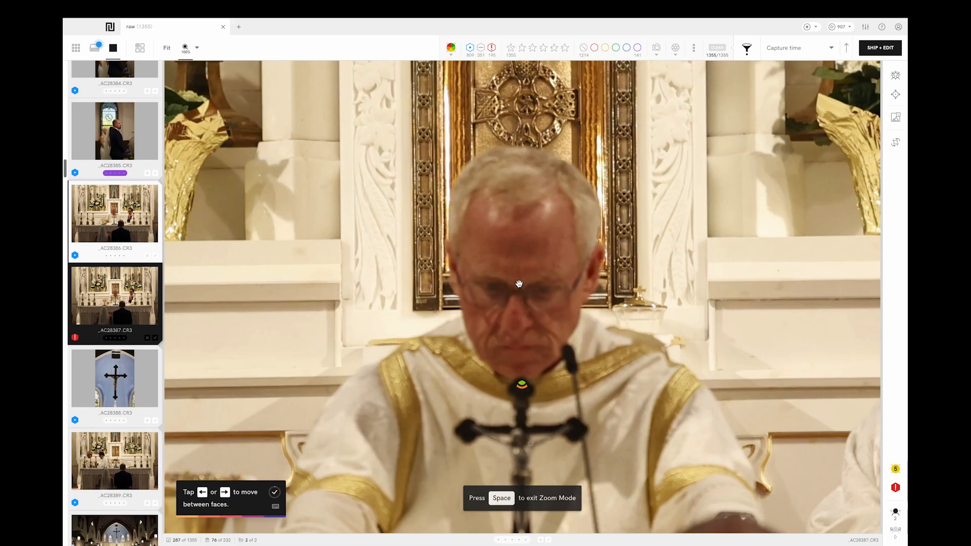
click(518, 283)
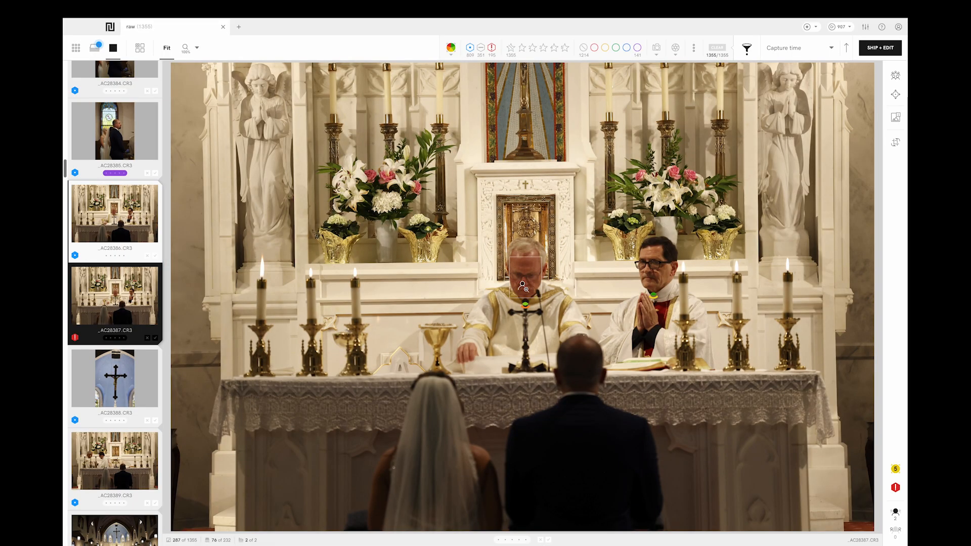
key(Right)
key(0)
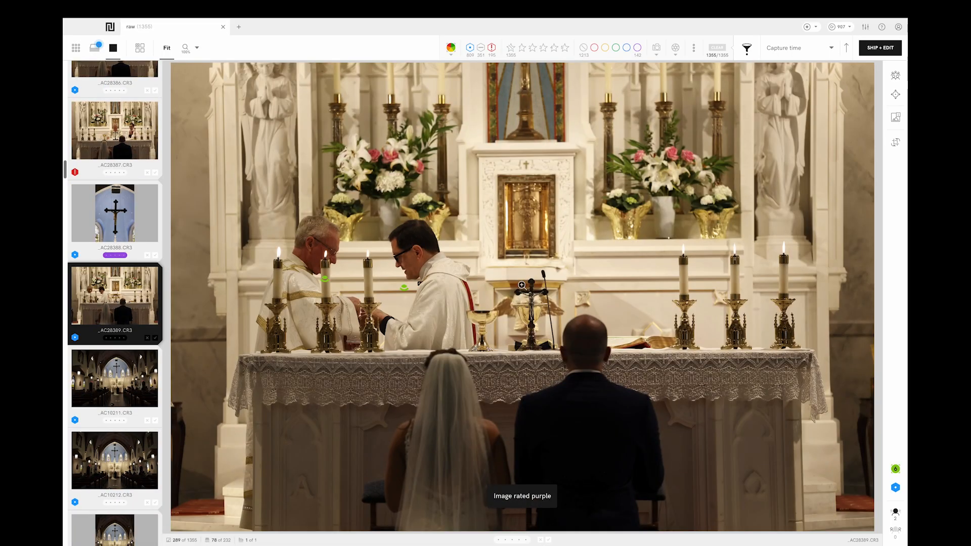
key(0)
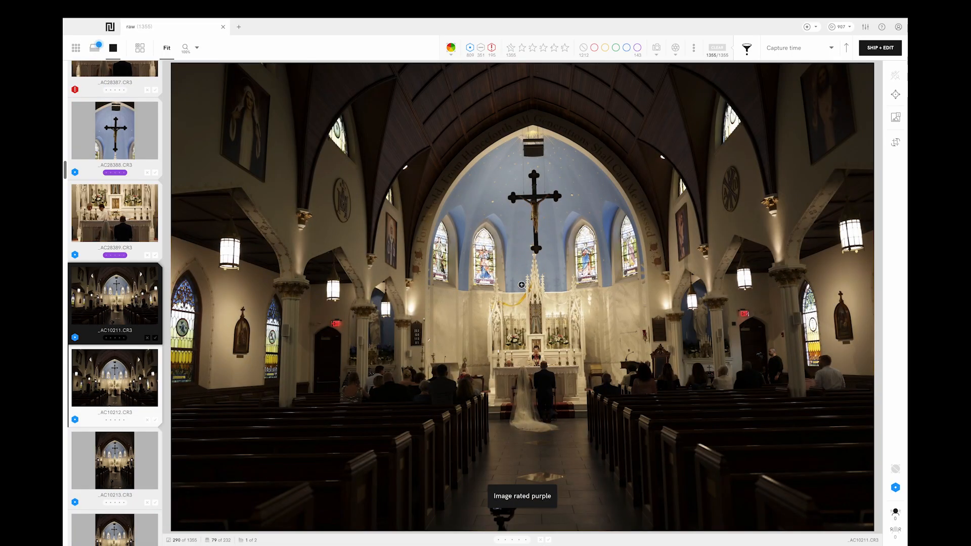
Step: Rate _AC10211.CR3, _AC10213.CR3 and _AC28390.CR3 purple, leaving _AC10212.CR3, _AC10214.CR3 and _AC28391.CR3 unrated
key(0)
key(Right)
key(0)
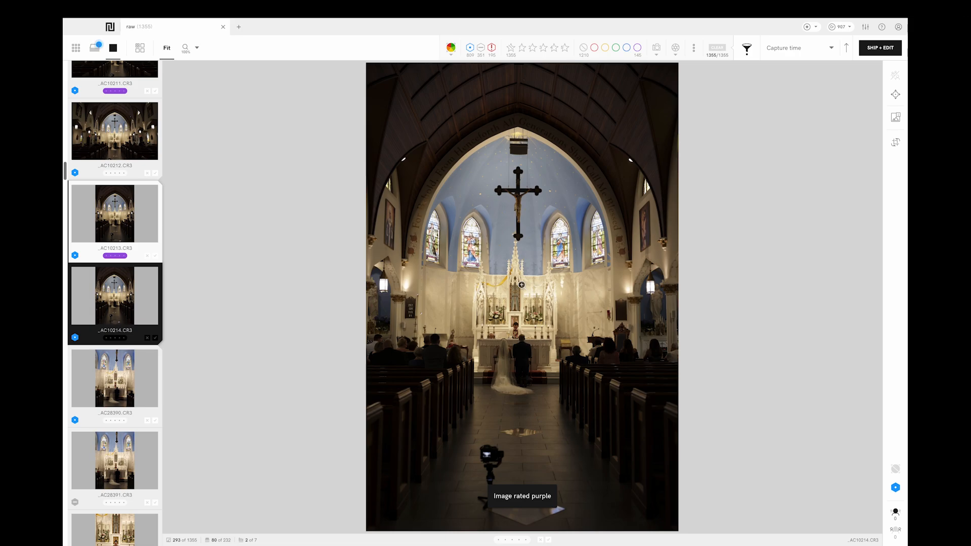
key(Right)
key(0)
key(Right)
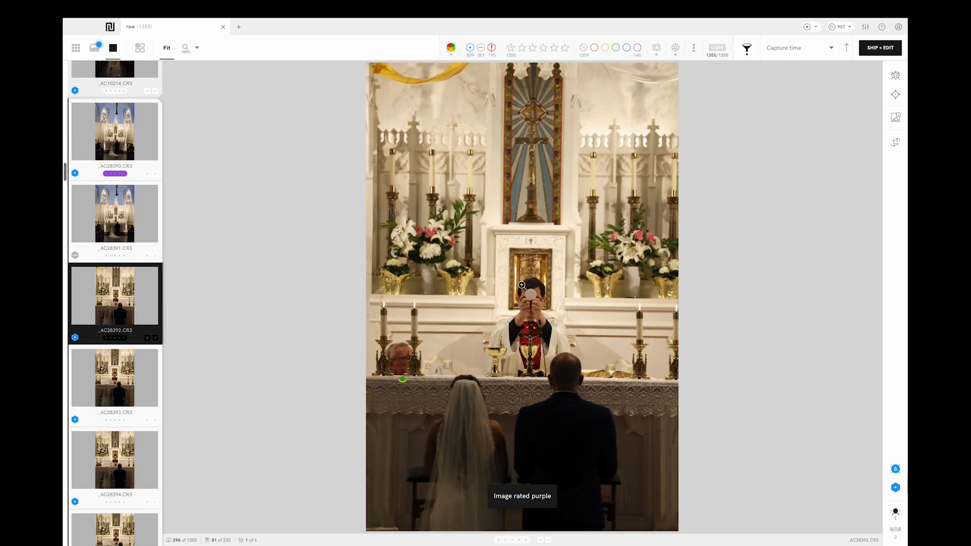
Step: Rate _AC28392.CR3 and _AC10215.CR3 purple, leaving _AC28393.CR3 to _AC28395.CR3 and _AC10216.CR3 unrated
key(0)
key(Right)
key(Right)
key(Right)
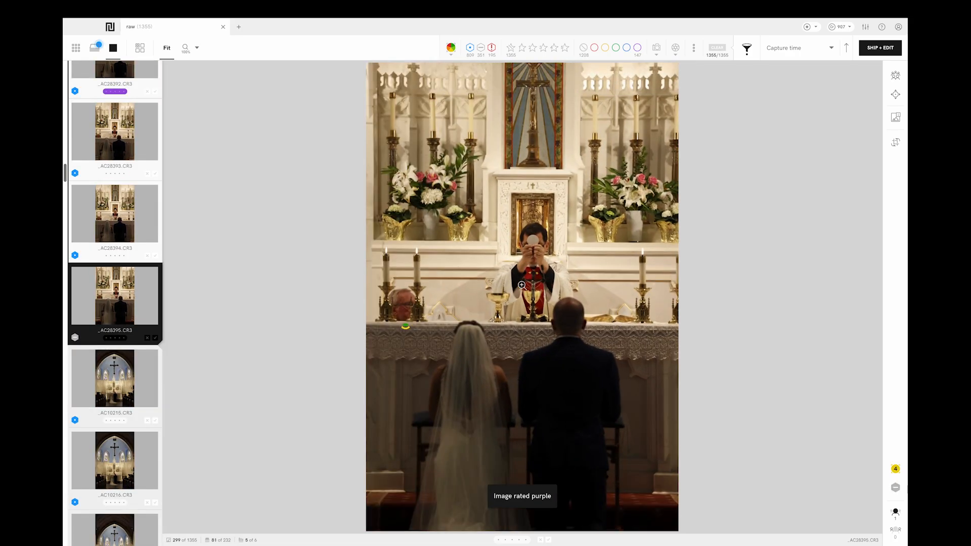
key(0)
key(Right)
key(Right)
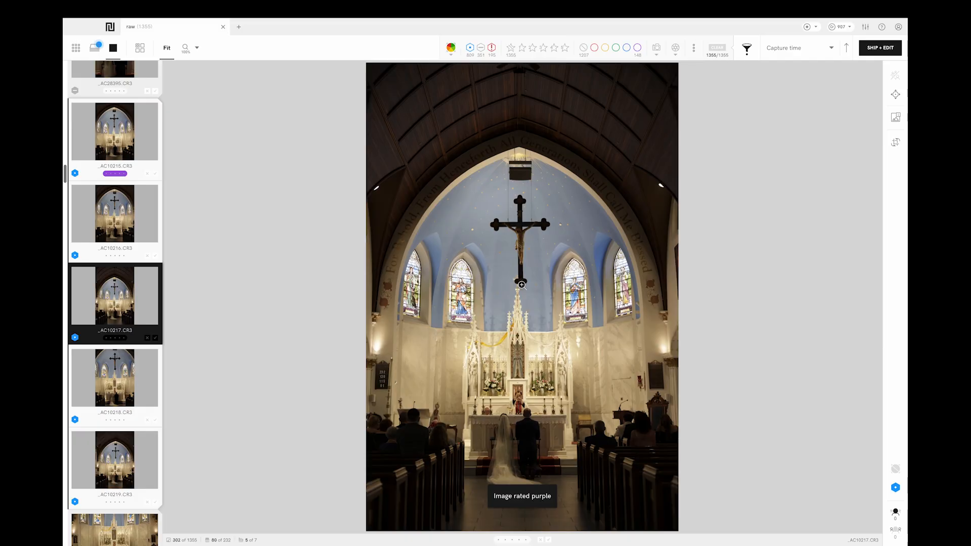
Step: Rate the altar shots _AC10217.CR3 to _AC10220.CR3 purple, pass over _AC10221.CR3 to _AC10223.CR3 and continue to _AC10224.CR3
key(0)
key(Right)
key(Right)
key(0)
key(Right)
key(0)
key(Right)
key(Right)
key(Right)
key(Right)
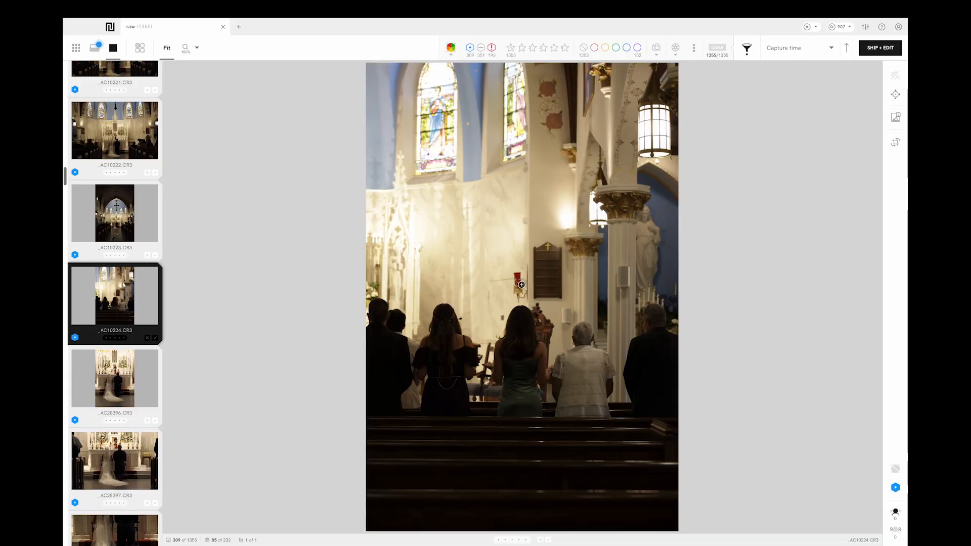
Step: Rate the guest shot _AC10224.CR3 and the kneeling couple shots _AC28396.CR3 and _AC28397.CR3 purple
key(0)
key(Right)
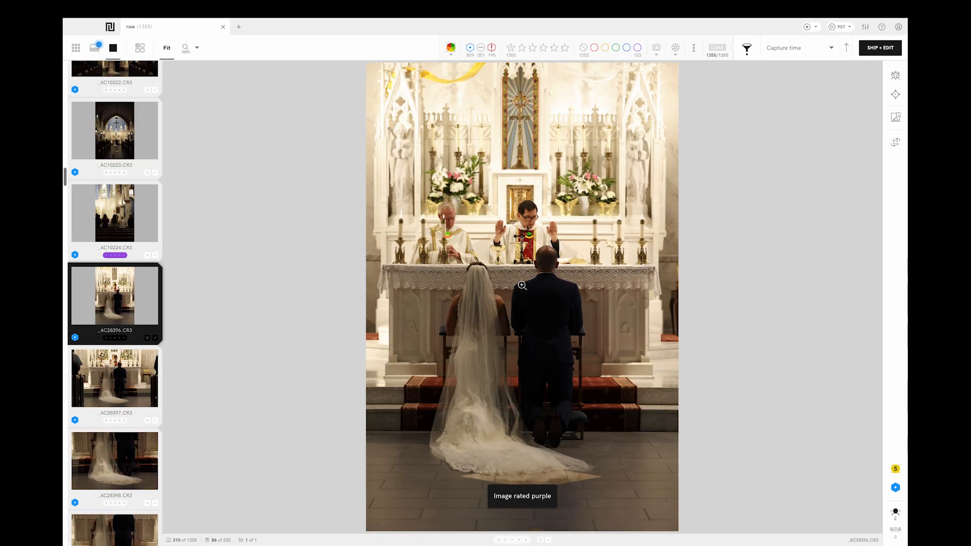
key(0)
key(Right)
key(0)
key(Right)
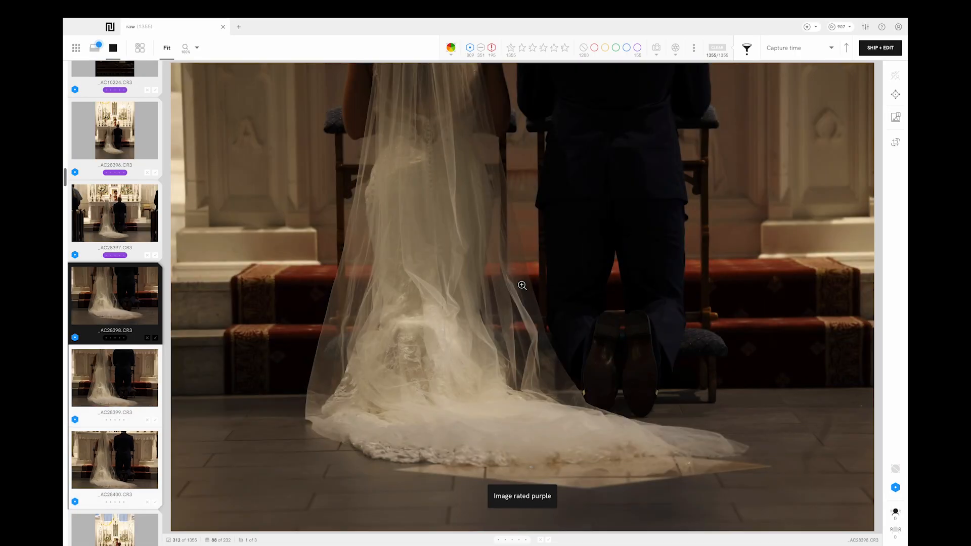
Step: Rate _AC28398.CR3 and _AC28401.CR3 purple, leaving the similar veil shots _AC28399.CR3 and _AC28400.CR3 unrated
key(0)
key(Right)
key(Right)
key(Right)
key(0)
key(Right)
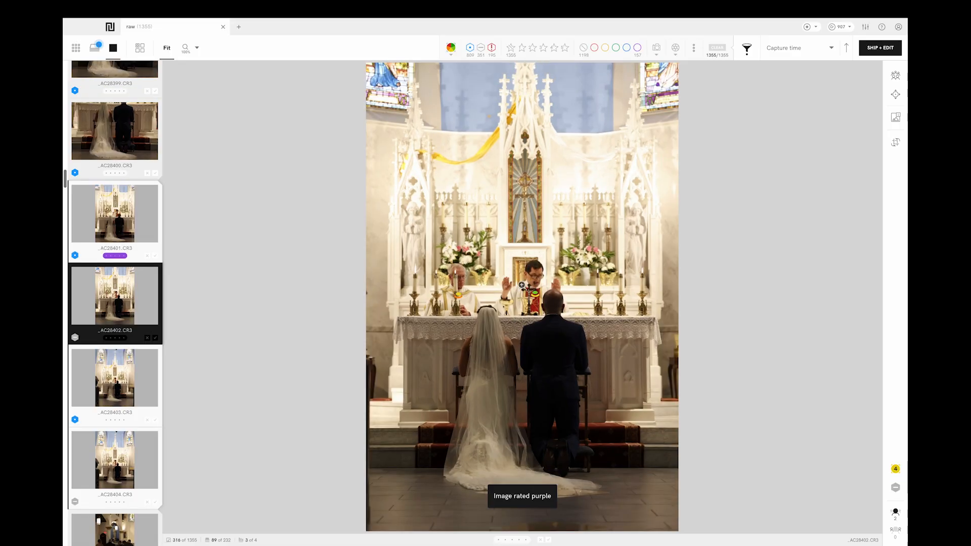
Step: Rate the congregation shots _AC10225.CR3 and _AC10227.CR3 purple, leaving _AC28402.CR3 to _AC28404.CR3 and _AC10226.CR3 unrated
key(Right)
key(Right)
key(Right)
key(0)
key(Right)
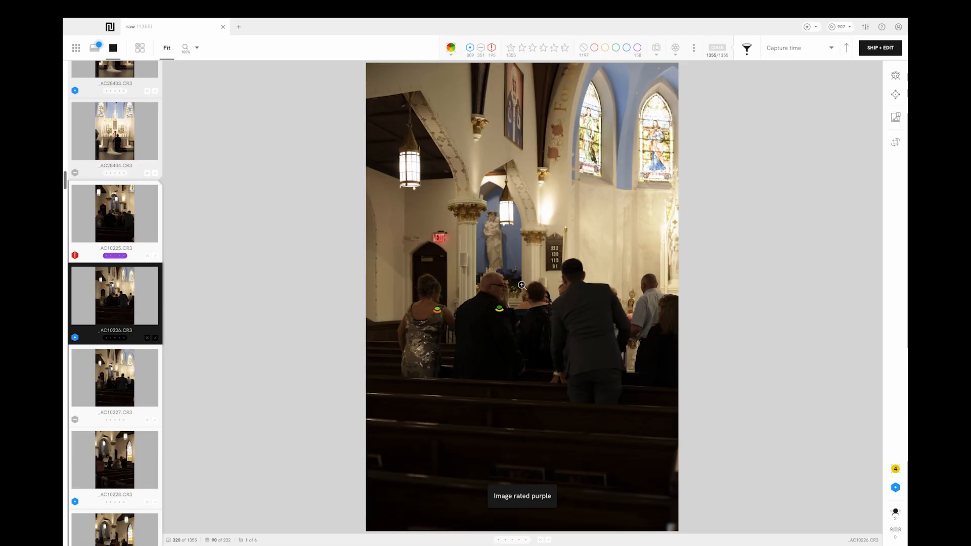
key(Right)
key(0)
key(Right)
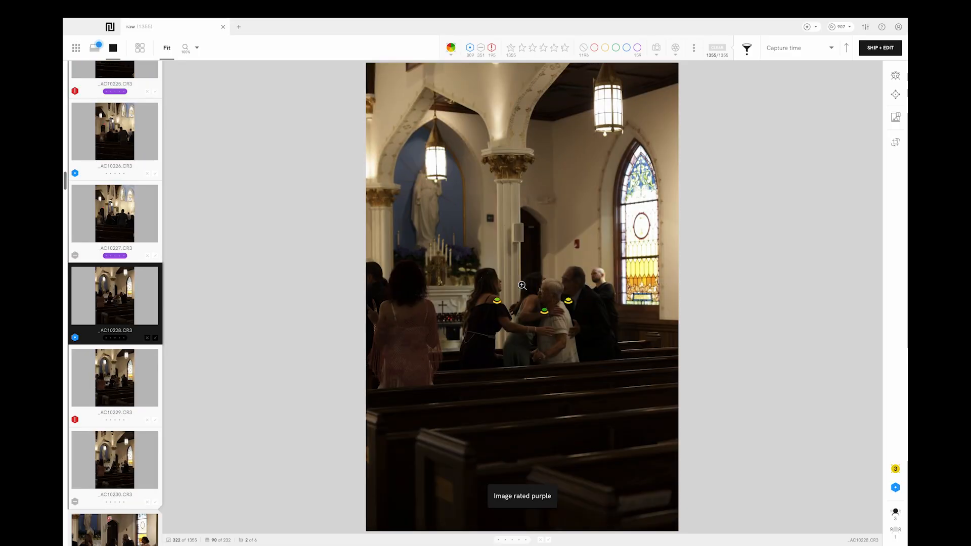
Step: Rate the guest greeting shots _AC10228.CR3 and _AC28405.CR3 purple, leaving _AC10229.CR3, _AC10230.CR3, _AC28406.CR3 and _AC28407.CR3 unrated
key(0)
key(Right)
key(Right)
key(Right)
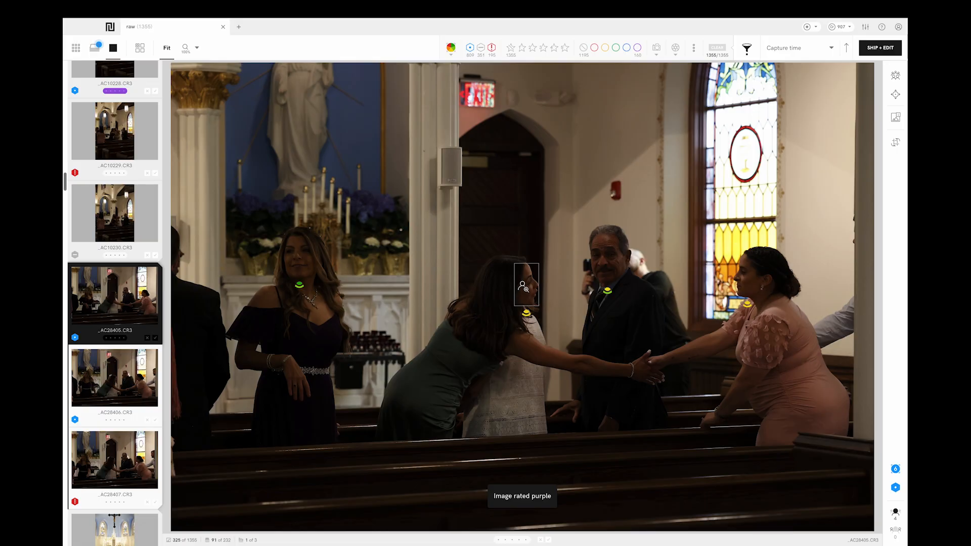
key(0)
key(Right)
key(Right)
key(Right)
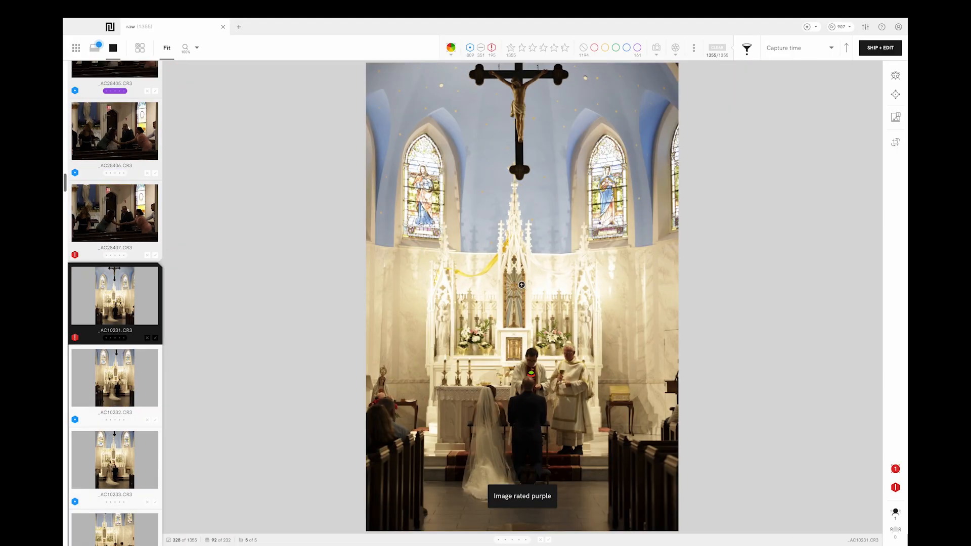
Step: Rate _AC10233.CR3 and _AC10234.CR3 purple, leaving _AC10231.CR3, _AC10232.CR3 and _AC10235.CR3 unrated
key(Right)
key(Right)
key(Right)
key(Left)
key(0)
key(Right)
key(0)
key(Right)
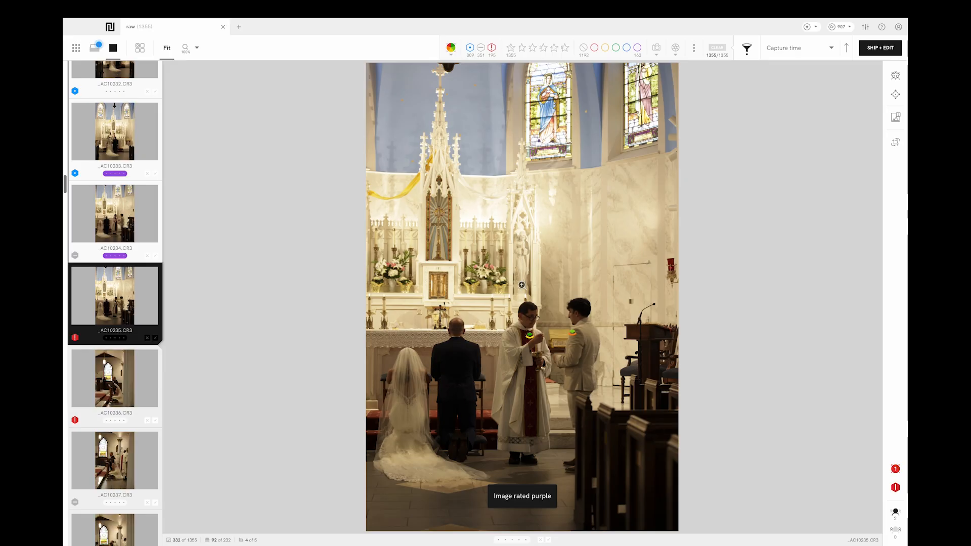
key(Right)
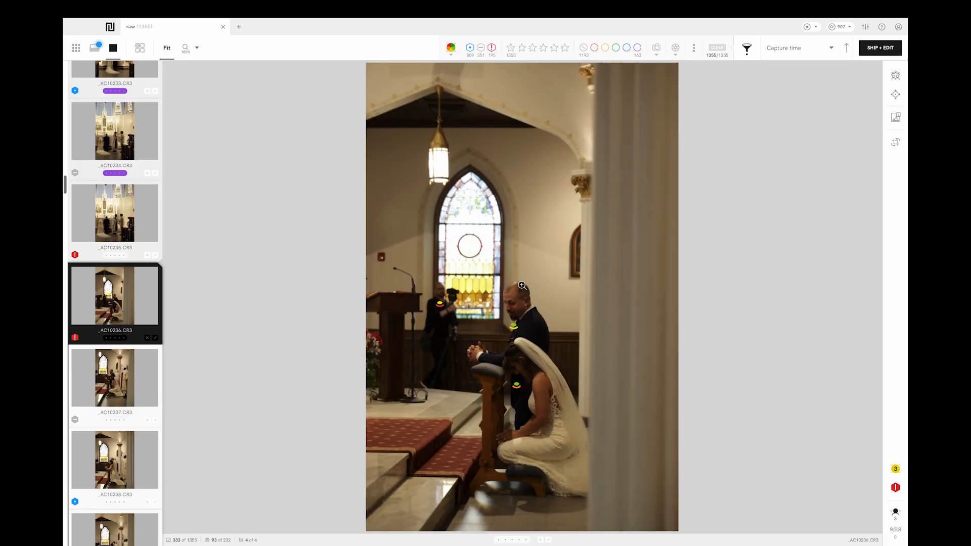
Step: Rate the kneeling couple shots _AC10236.CR3 and _AC10238.CR3 purple, leaving _AC10237.CR3 and _AC10239.CR3 unrated
key(0)
key(Right)
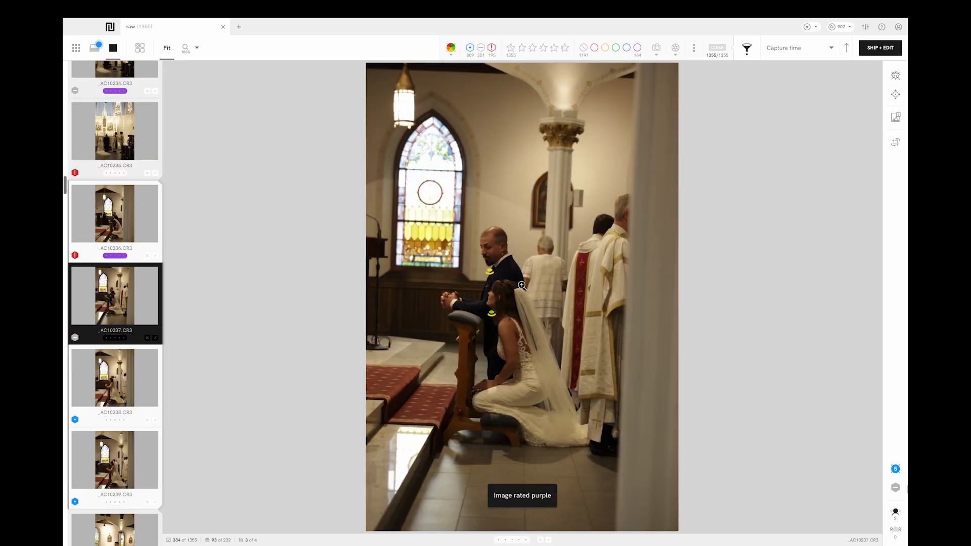
key(Right)
key(0)
key(Right)
key(Right)
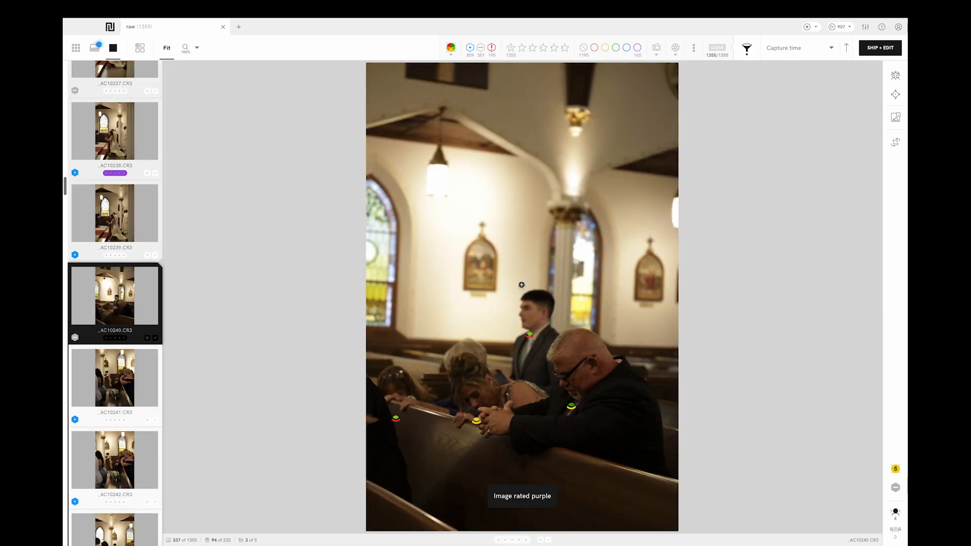
Step: Rate the praying guest shots _AC10240.CR3 and _AC10241.CR3 purple, pass over _AC10242.CR3 and continue to _AC10243.CR3
key(0)
key(Right)
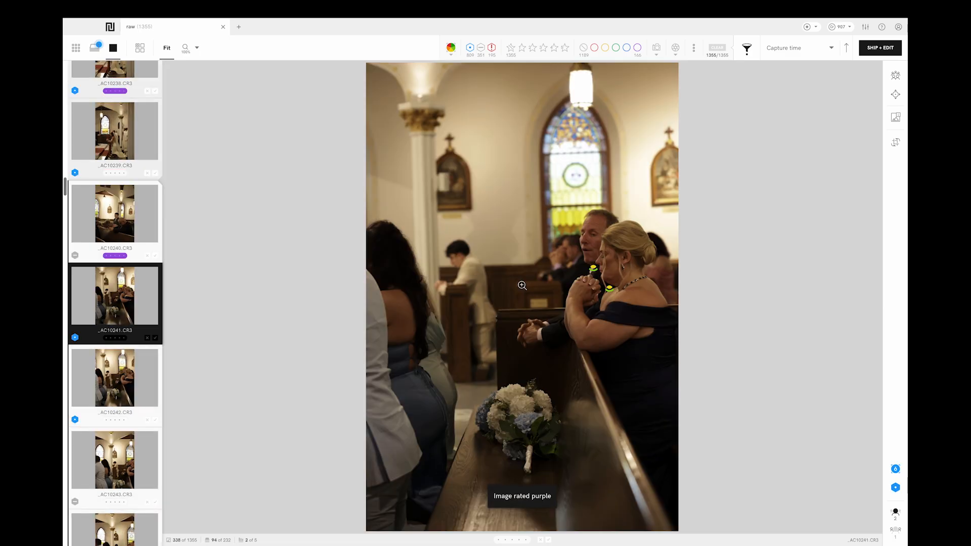
key(0)
key(Right)
key(Right)
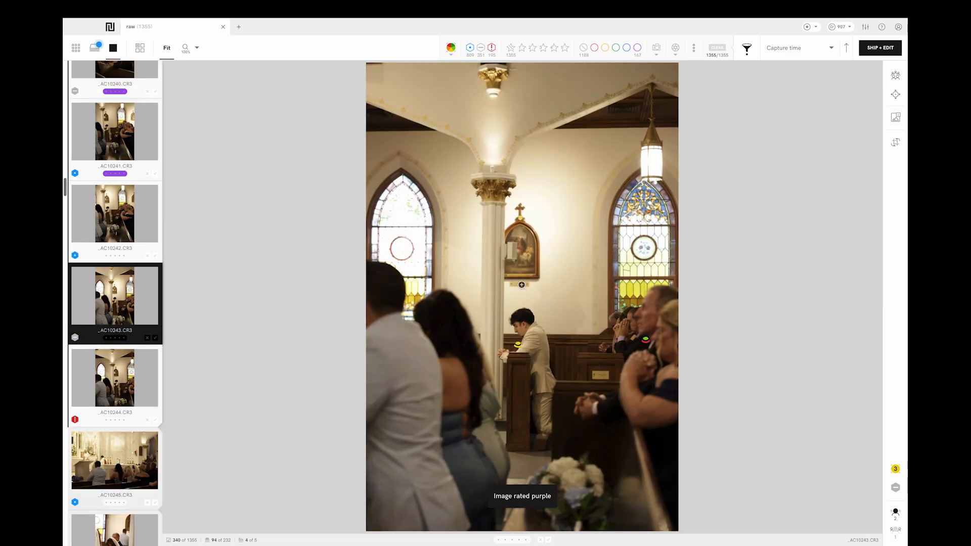
Step: Rate _AC10243.CR3 and _AC10245.CR3 purple, leaving _AC10244.CR3 unrated, and continue to _AC28408.CR3
key(0)
key(Right)
key(Right)
key(0)
key(Right)
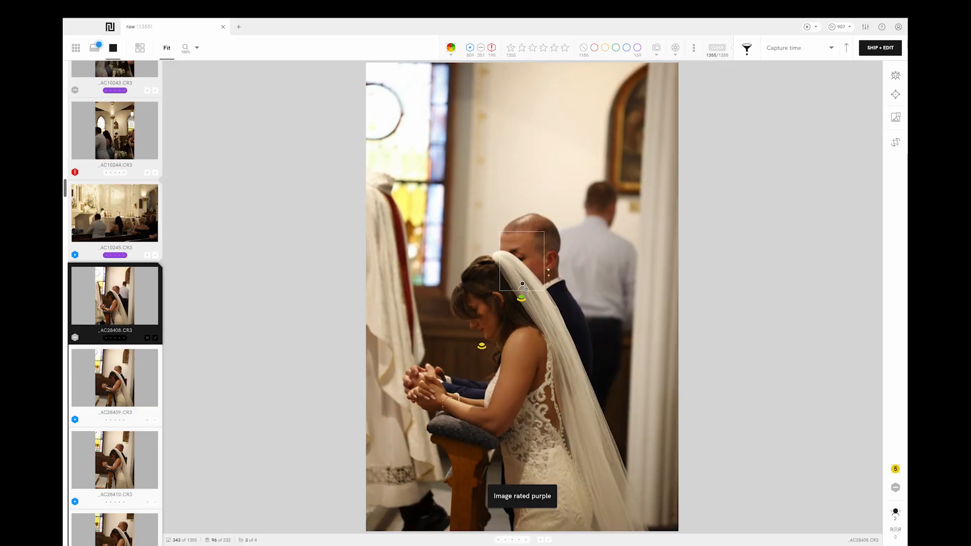
Step: Rate the praying bride shots _AC28409.CR3 and _AC28411.CR3 purple, leaving _AC28408.CR3 and _AC28410.CR3 unrated
key(Right)
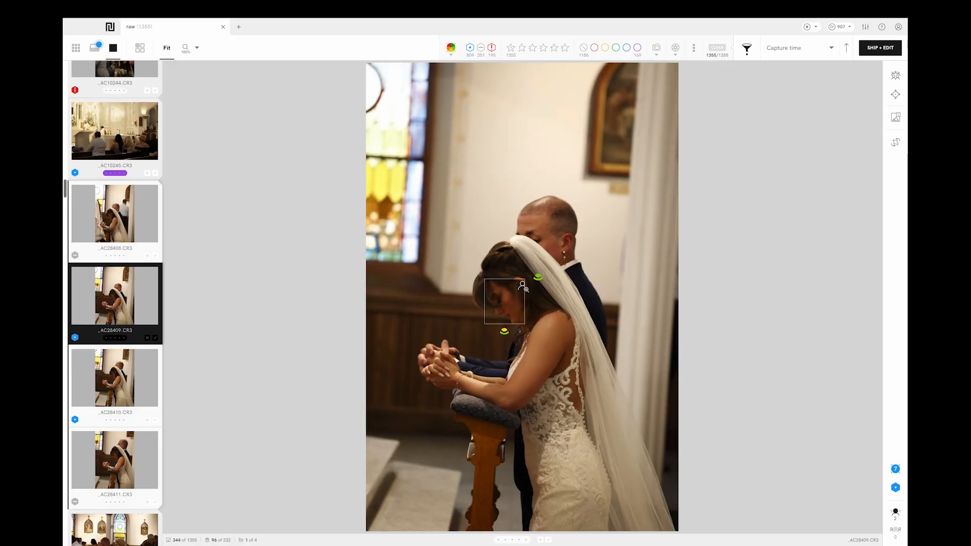
key(0)
key(Right)
key(Right)
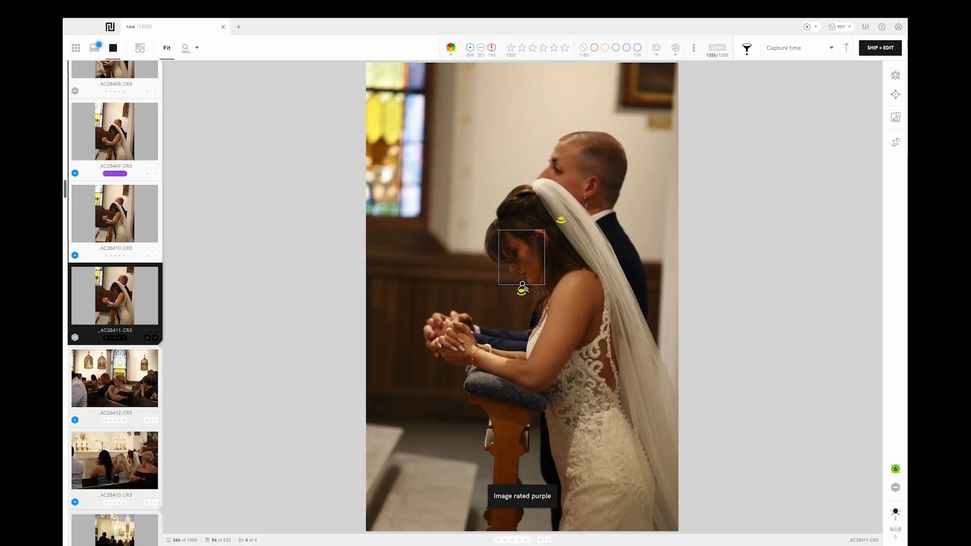
key(0)
key(Right)
Step: Rate the pew shots _AC28412.CR3 and _AC28413.CR3 purple, pass over _AC10246.CR3 and continue to _AC10247.CR3
key(0)
key(Right)
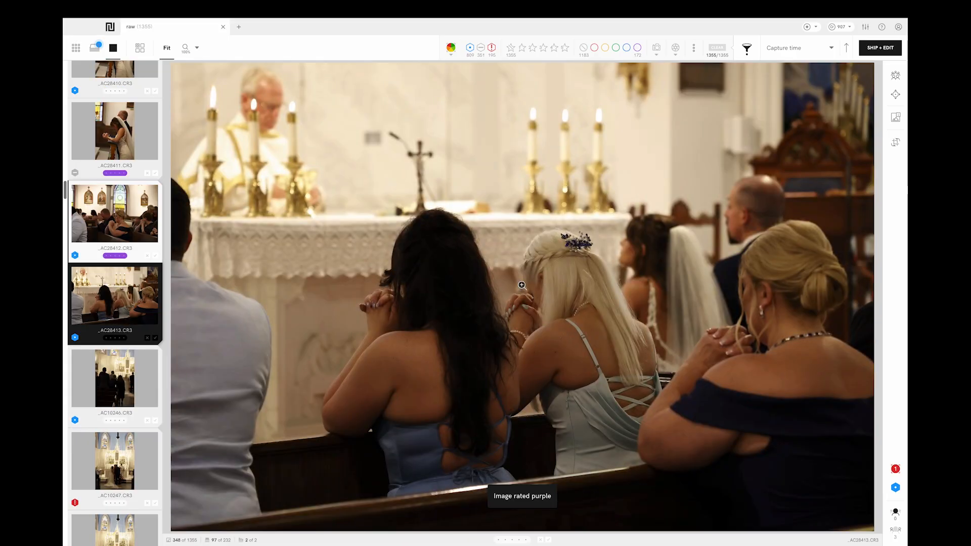
key(0)
key(Right)
key(Right)
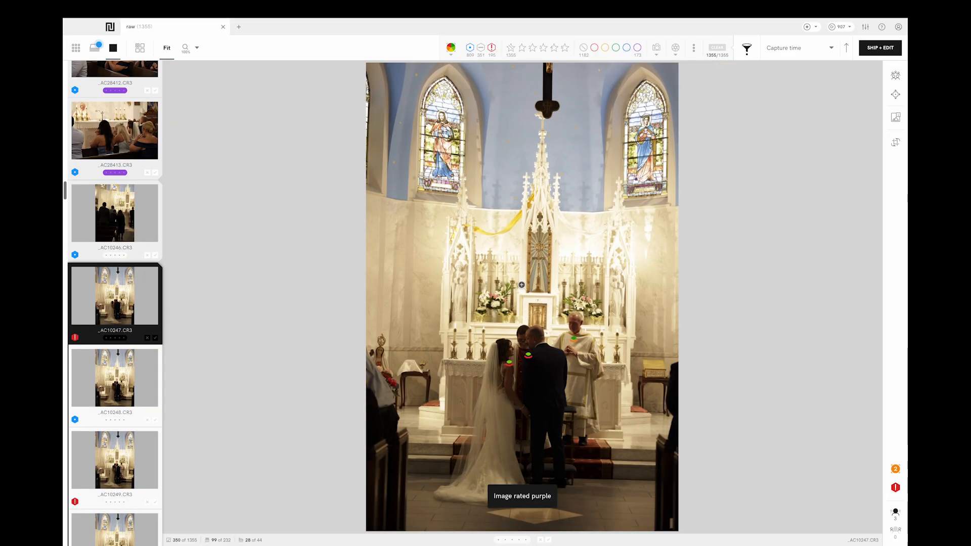
Step: Rate the couple's altar shots _AC10252.CR3 and _AC10253.CR3 purple, leaving _AC10247.CR3 to _AC10251.CR3 unrated
key(Right)
key(Right)
key(Right)
key(Right)
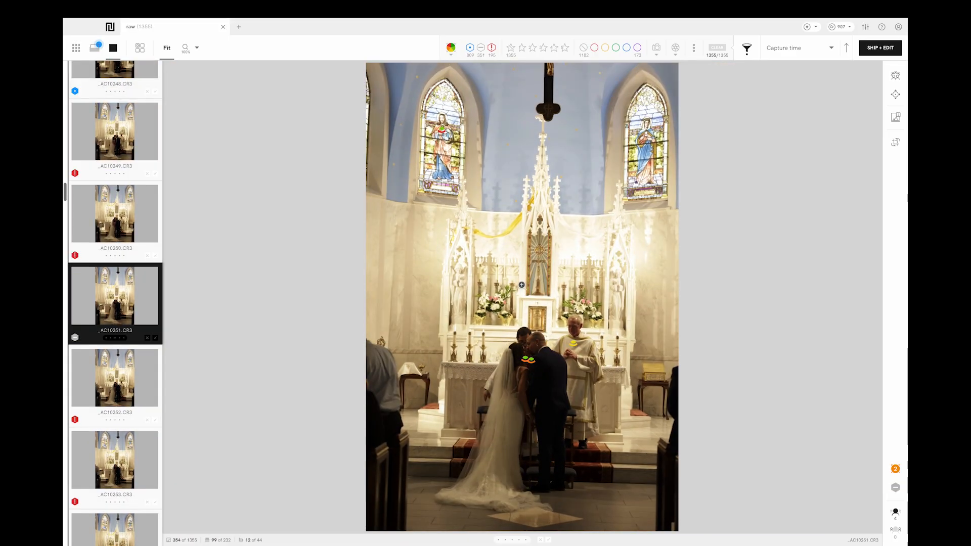
key(Right)
key(0)
key(Right)
key(0)
key(Right)
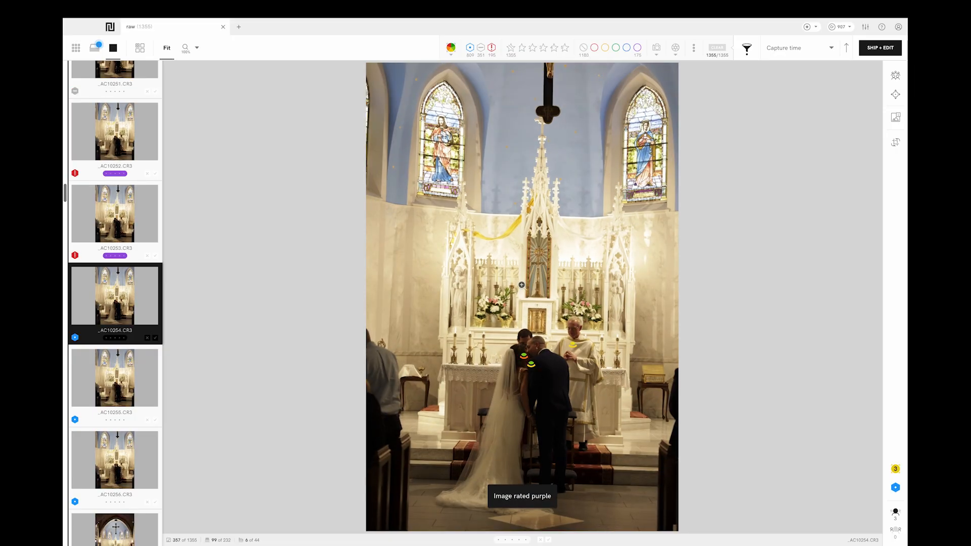
Step: Zoom to 100% on the couple at the altar and compare the frames backward from _AC10254.CR3 to _AC10248.CR3
click(532, 325)
drag(529, 324, 537, 169)
key(Left)
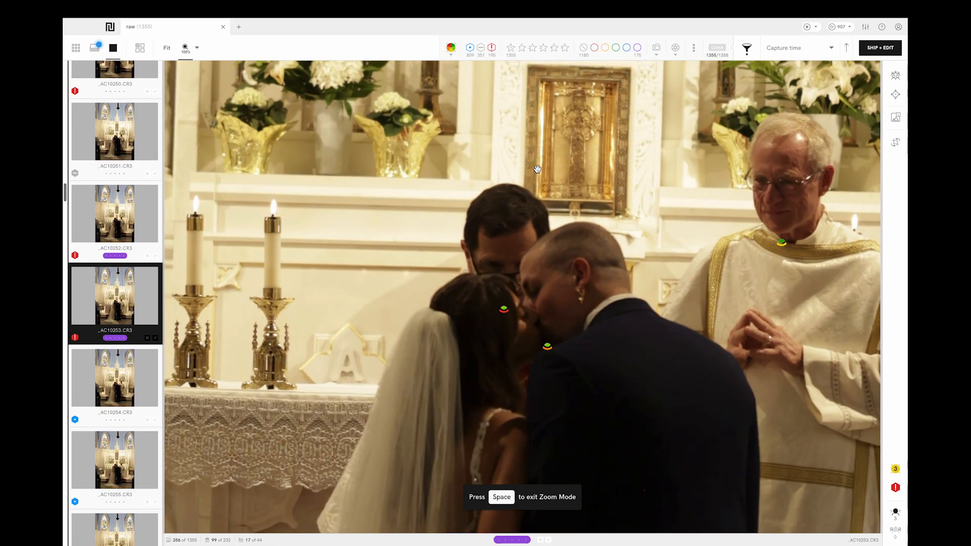
key(Left)
key(Left)
key(Left)
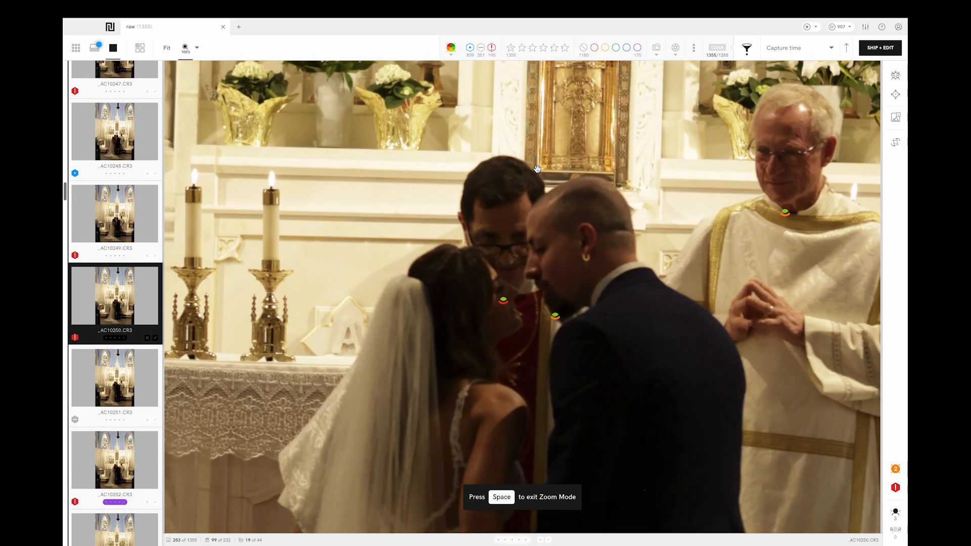
key(Left)
key(Left)
key(Left)
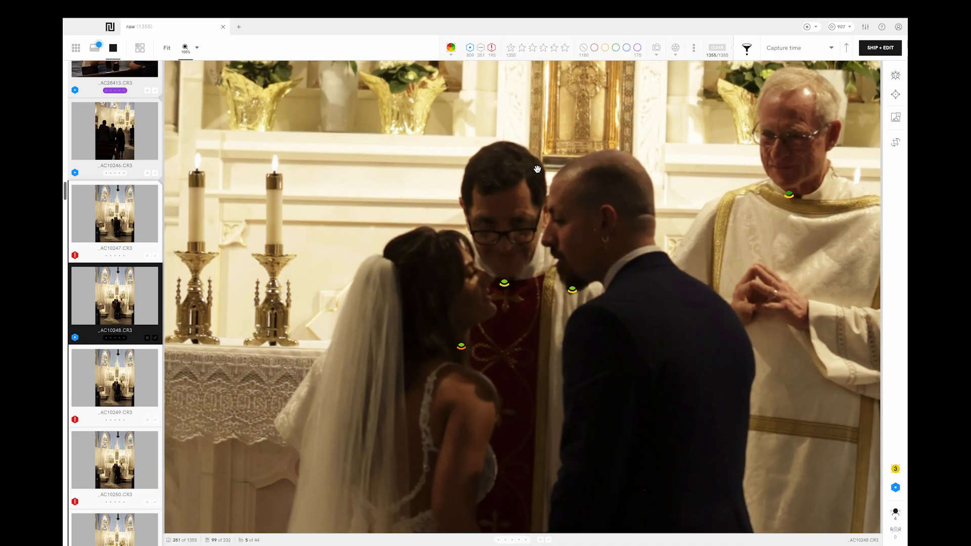
Step: Compare the couple's altar shots at full magnification, going back to _AC28413.CR3 and forward through _AC10256.CR3
key(Right)
key(Left)
key(Left)
key(Left)
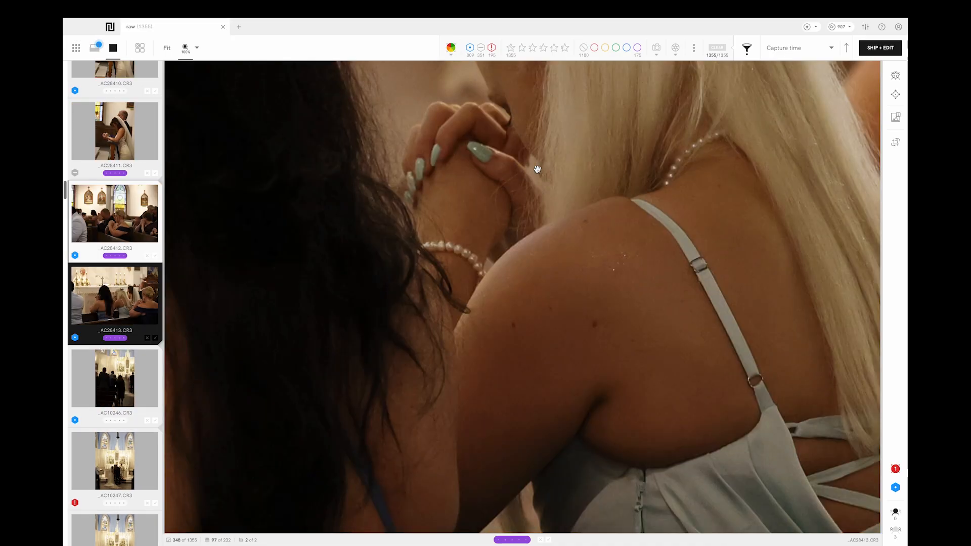
key(Right)
key(Right)
key(Right)
key(Right)
key(Right)
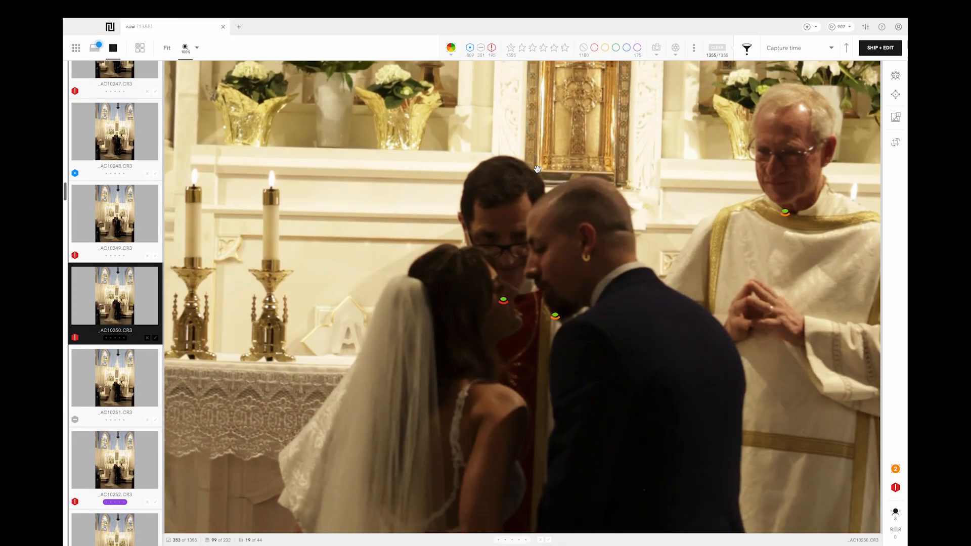
key(Right)
key(Right)
key(Right)
key(Right)
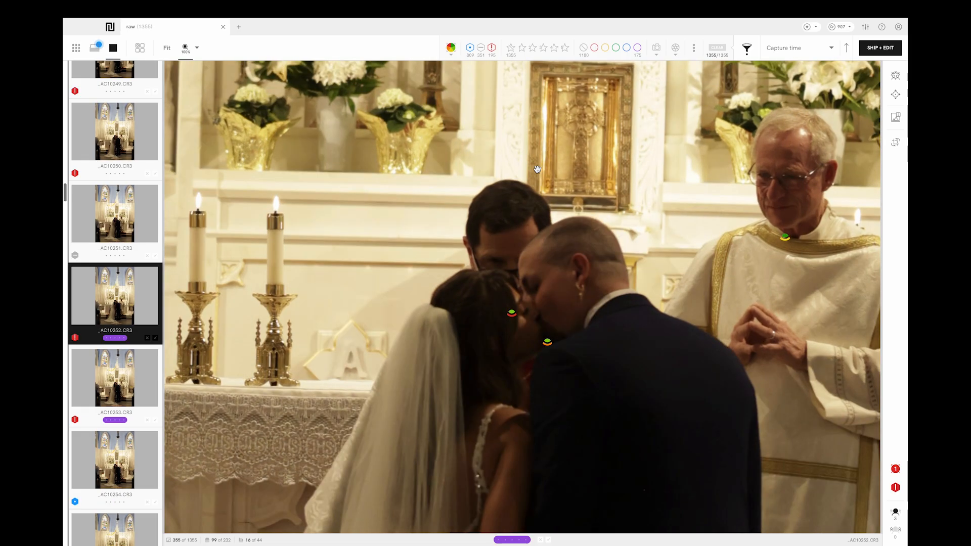
key(Right)
key(Right)
key(Right)
key(Right)
key(Right)
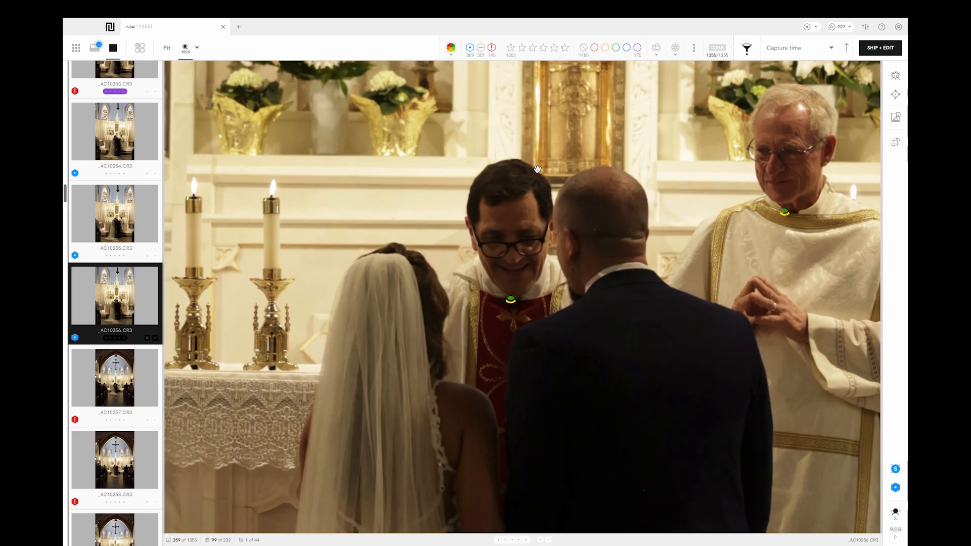
Step: Examine the couple's exit from the altar in _AC10257.CR3 through _AC10277.CR3 for sharpness and expressions
key(Right)
key(Right)
key(Right)
key(Right)
key(Right)
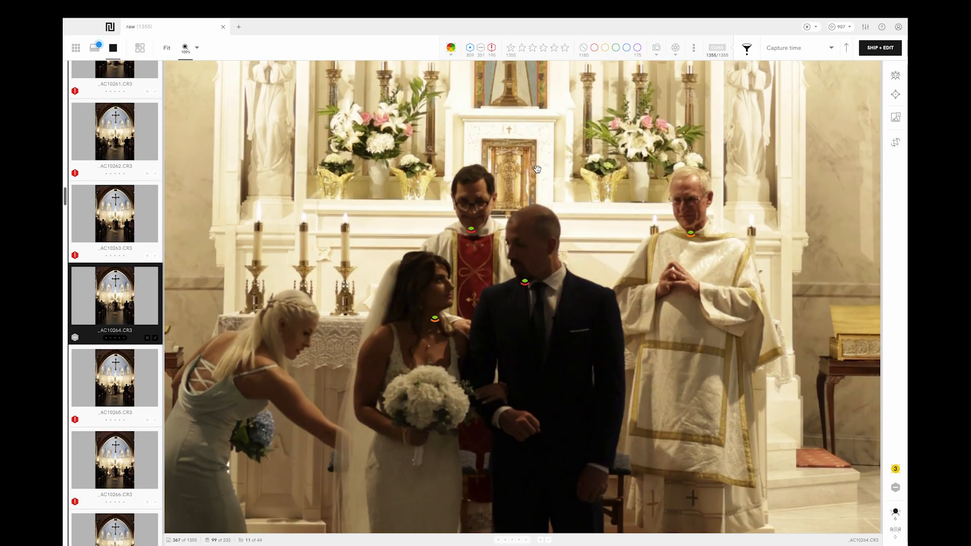
key(Right)
key(Right)
key(Right)
key(Right)
key(Right)
key(Right)
key(Right)
key(Right)
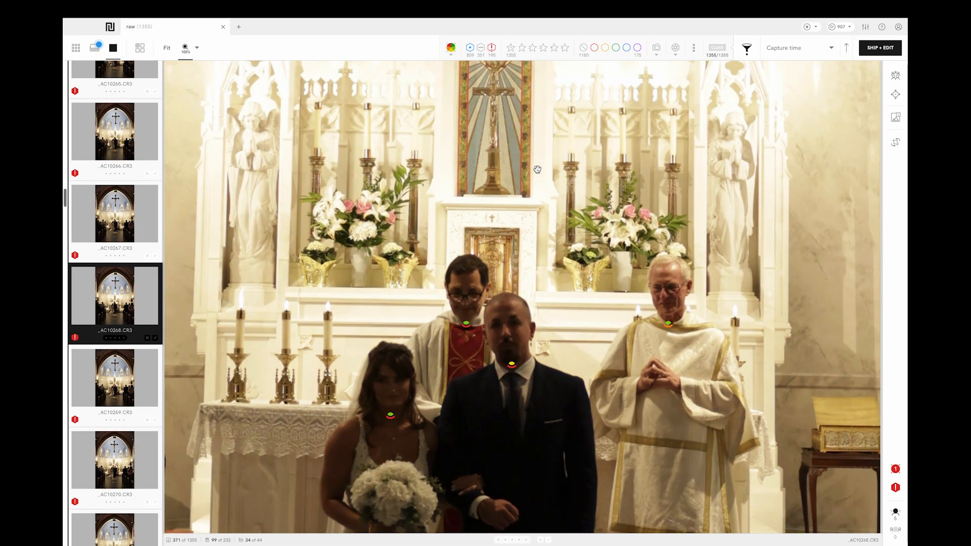
key(Right)
key(Right)
key(Right)
key(Right)
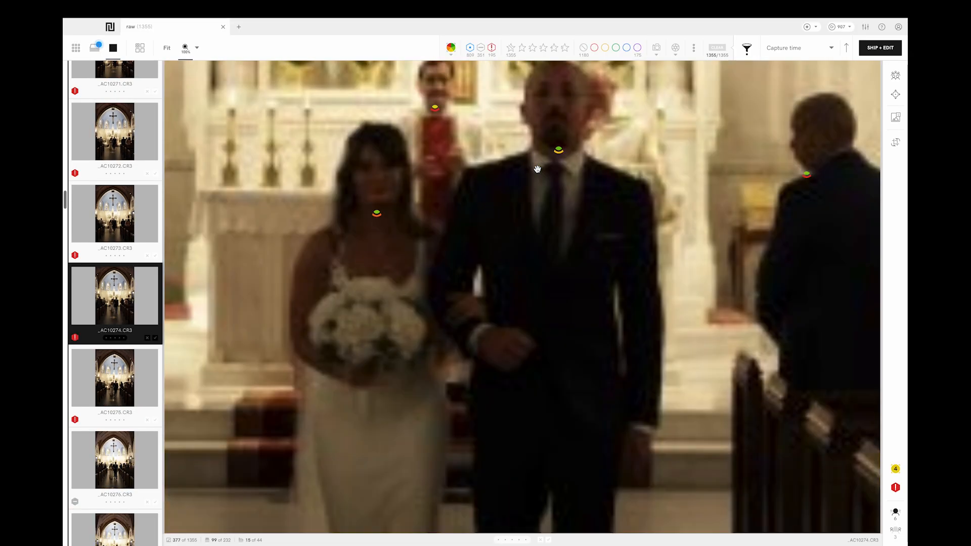
key(Right)
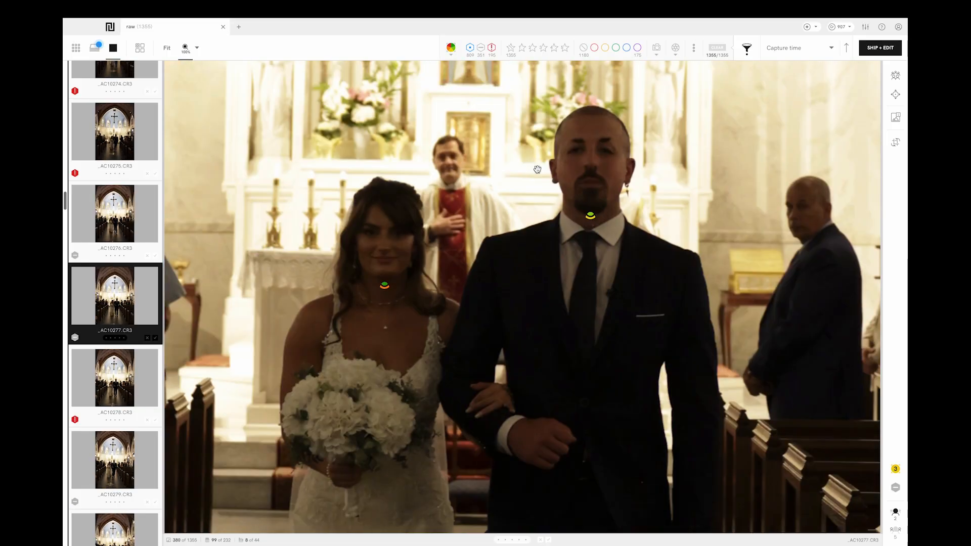
Step: Rate the aisle shots _AC10276.CR3, _AC10277.CR3, _AC10279.CR3 and _AC10280.CR3 purple, leaving _AC10278.CR3 unrated
key(Left)
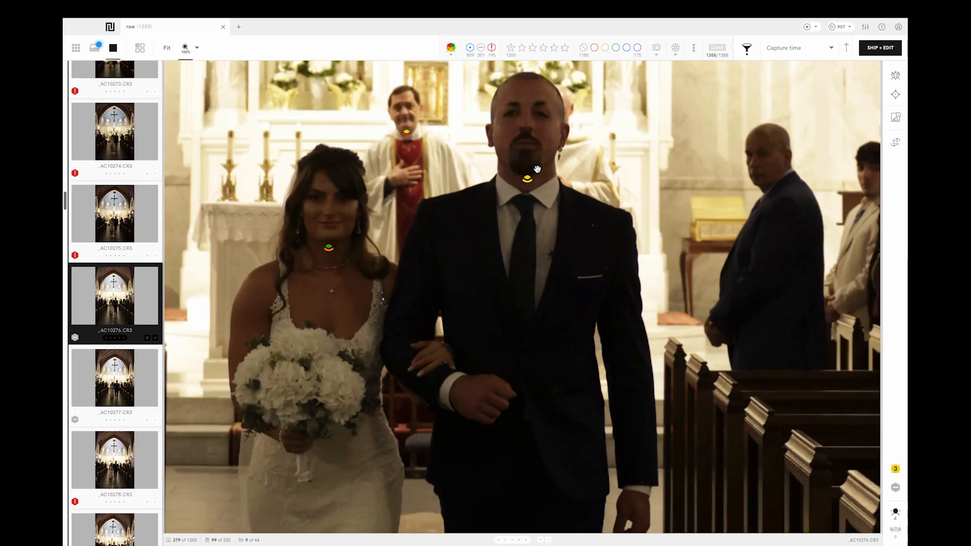
key(0)
key(0)
key(Right)
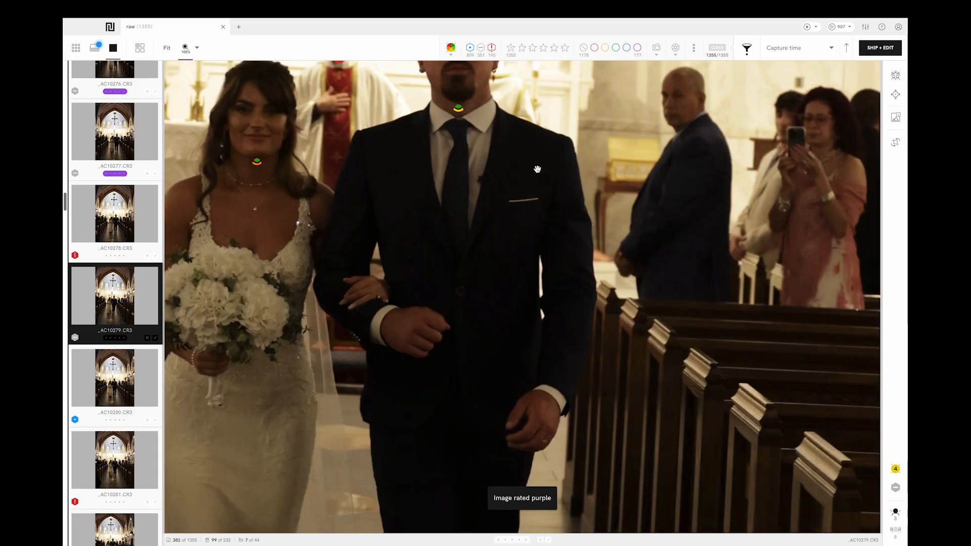
key(0)
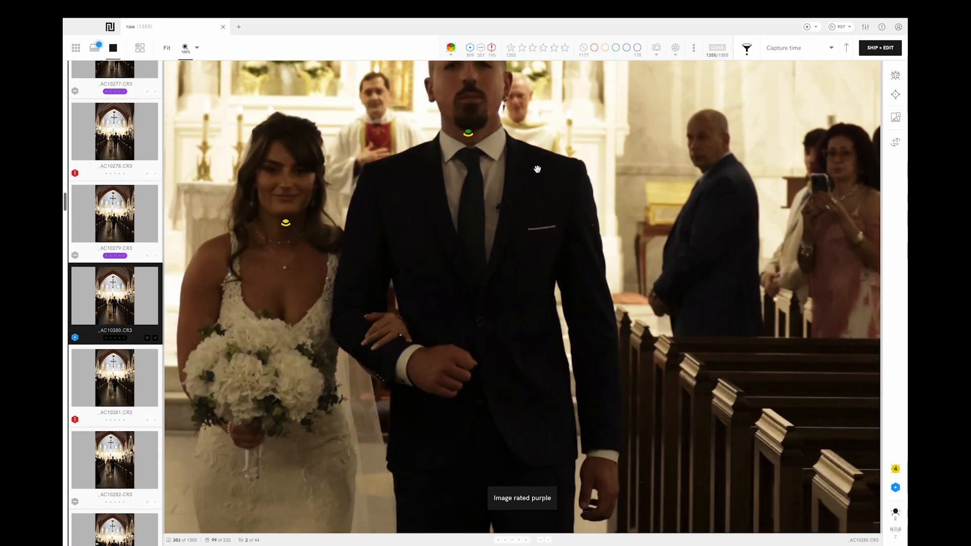
key(0)
Step: Rate the aisle shot _AC10281.CR3 purple and leave _AC10282.CR3 through _AC10291.CR3 unrated, continuing to _AC28414.CR3
click(537, 169)
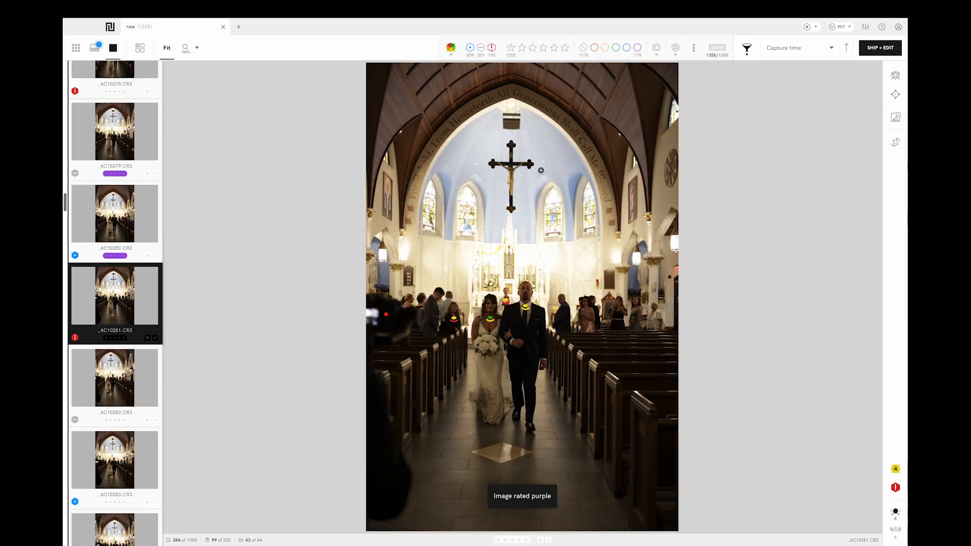
key(0)
key(Right)
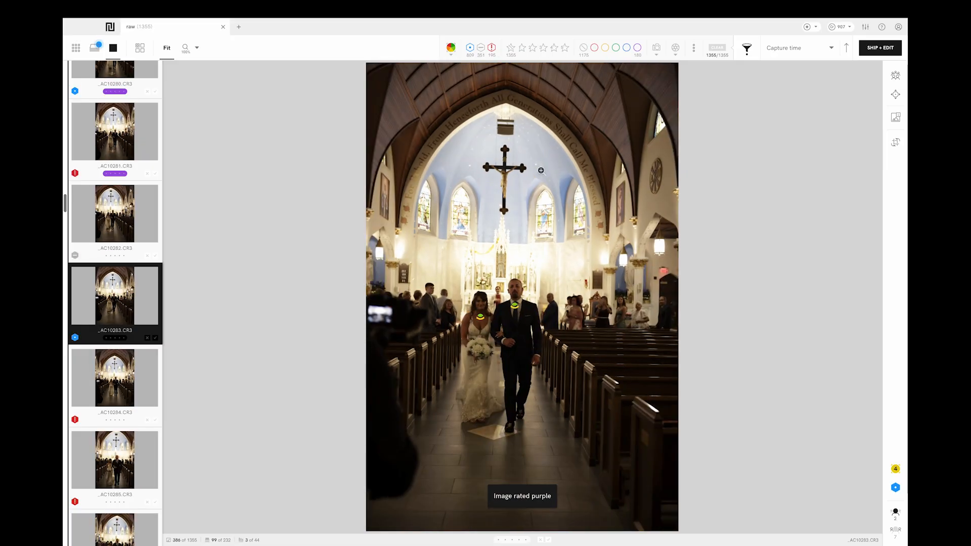
key(Right)
key(Right)
key(Right)
key(Right)
key(Right)
key(Right)
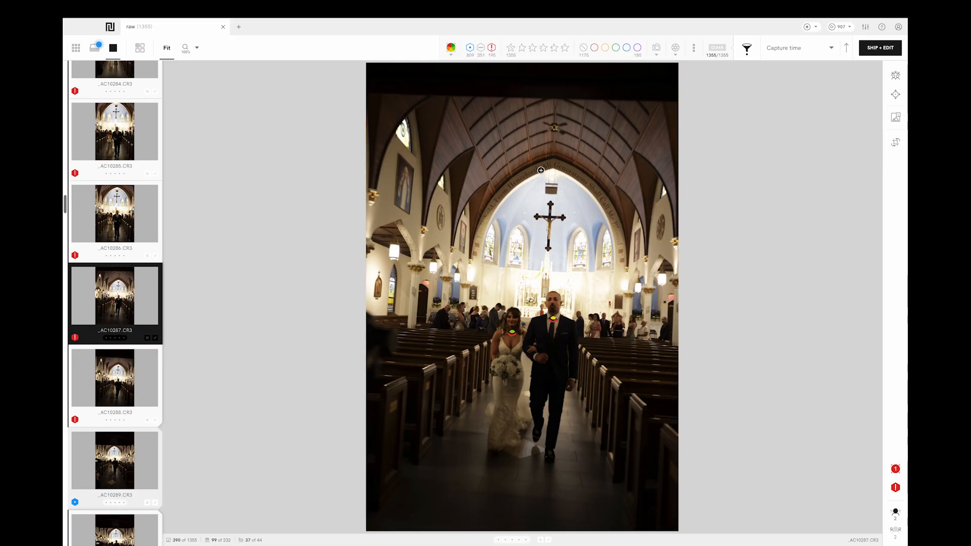
key(Right)
key(Right)
key(Right)
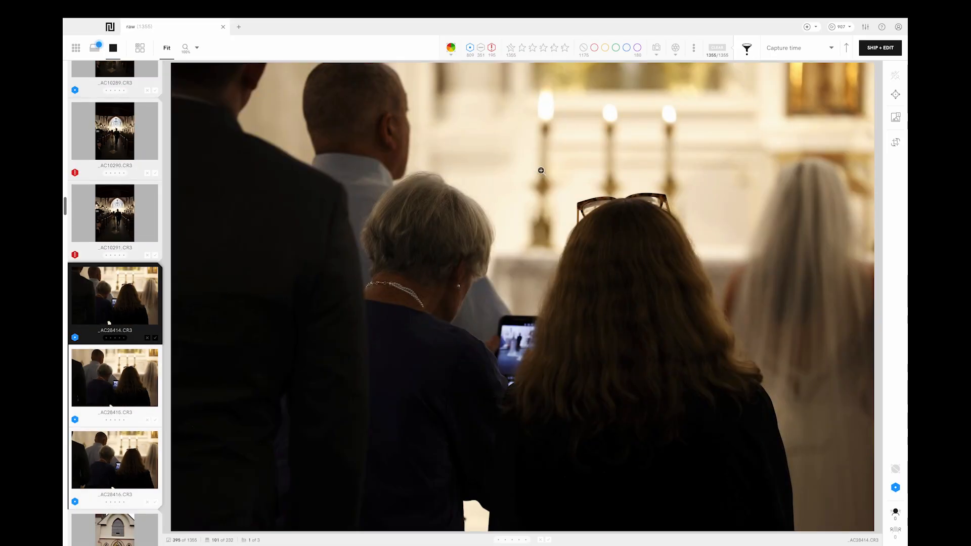
Step: Rate the guests-with-phone shot _AC28415.CR3 purple as the keeper, clearing the rating tried on _AC28414.CR3 and leaving _AC28416.CR3 unrated
key(0)
key(Right)
key(Left)
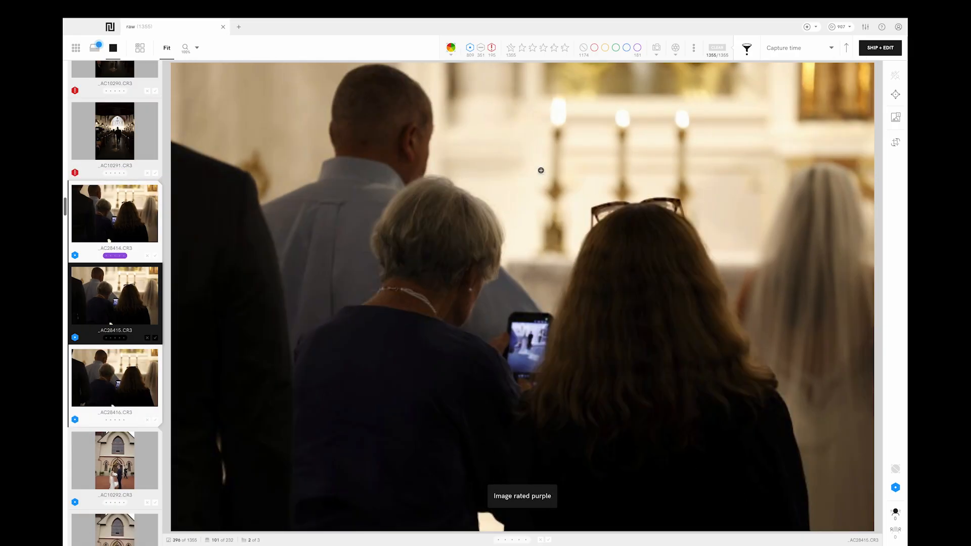
key(Left)
key(0)
key(Right)
key(0)
key(Right)
key(Right)
key(Right)
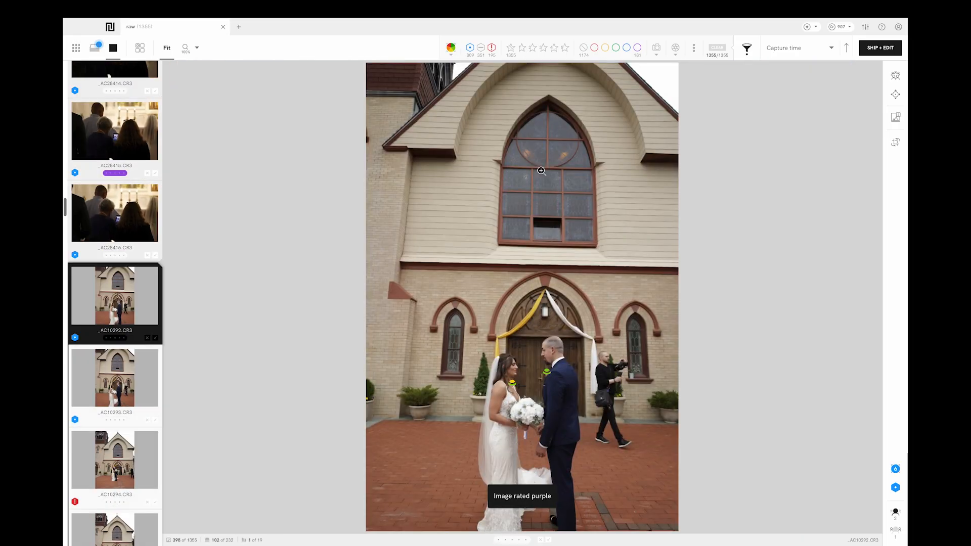
Step: Pass over _AC10292.CR3 to _AC10295.CR3 outside the church and rate the couple's embrace _AC10296.CR3 purple
key(Right)
key(Right)
key(Right)
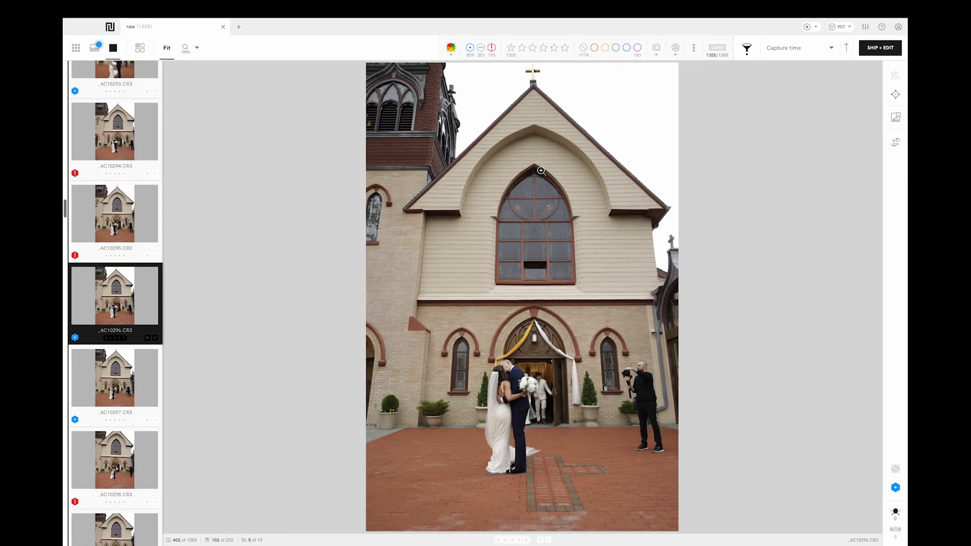
key(0)
key(Right)
key(Right)
key(Left)
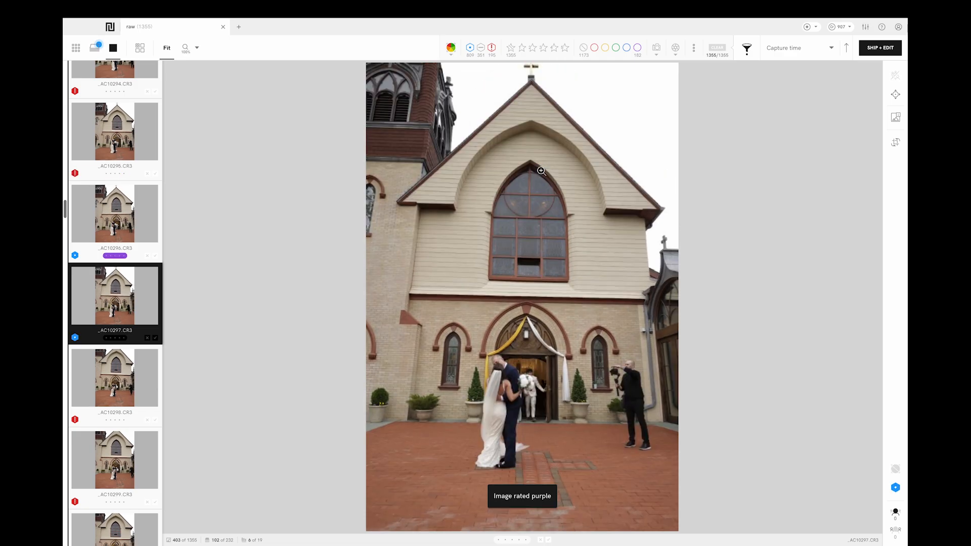
Step: Rate the church-front embrace shots _AC10297.CR3 and _AC10298.CR3 purple, leaving _AC10299.CR3 unrated
key(0)
key(Right)
key(0)
key(Right)
key(Right)
key(Right)
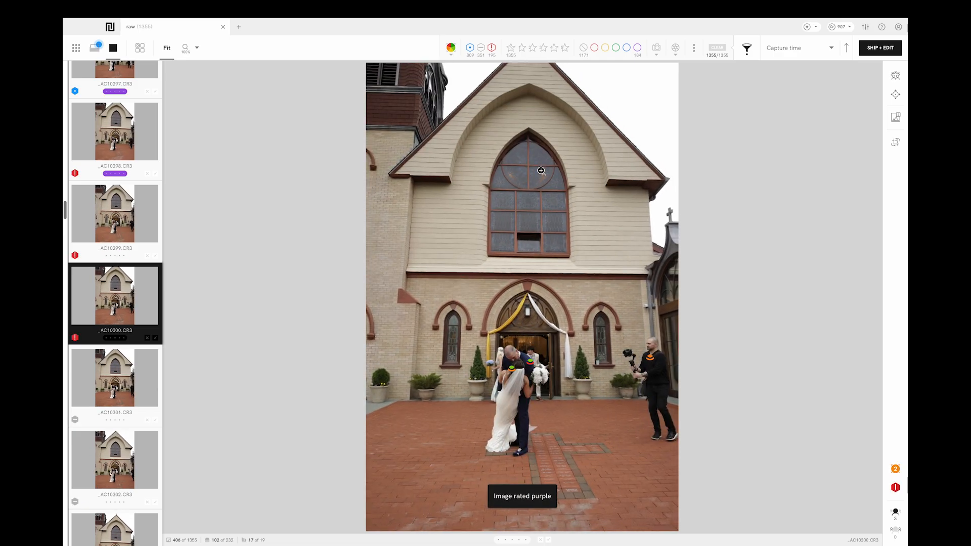
Step: Rate the church-front shots _AC10301.CR3, _AC10303.CR3 and _AC10305.CR3 purple, leaving _AC10300.CR3, _AC10302.CR3, _AC10304.CR3 and _AC10306.CR3 to _AC10308.CR3 unrated
key(0)
key(Right)
key(Right)
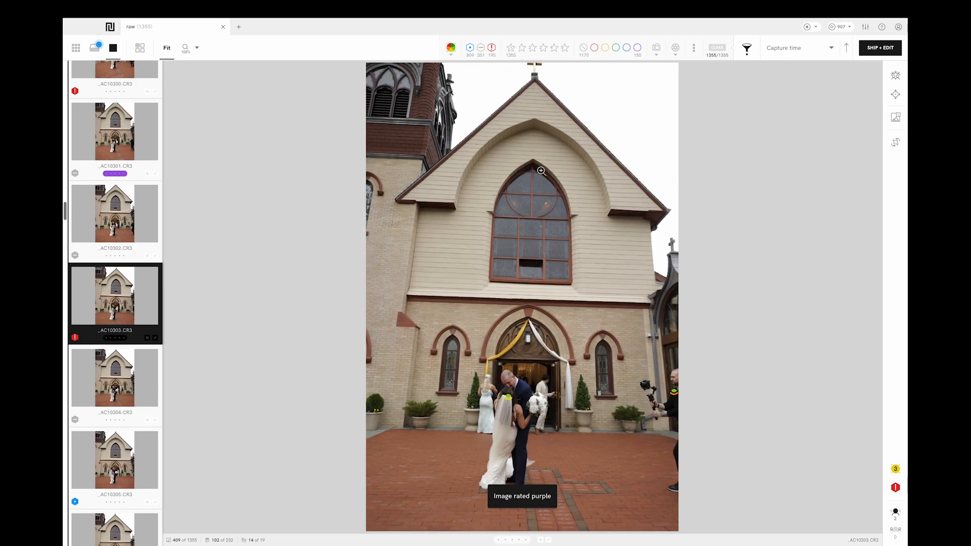
key(0)
key(Right)
key(Right)
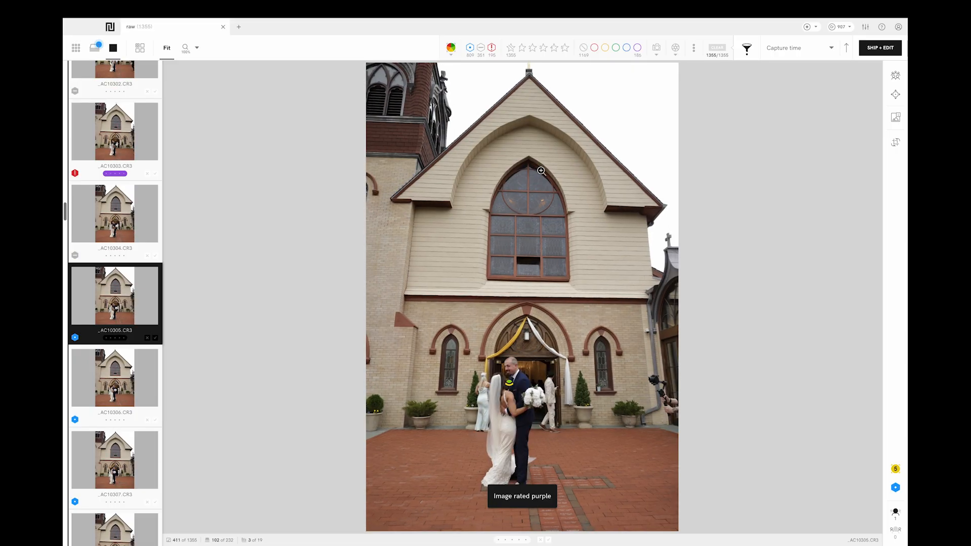
key(0)
key(Right)
key(Right)
key(Right)
key(Right)
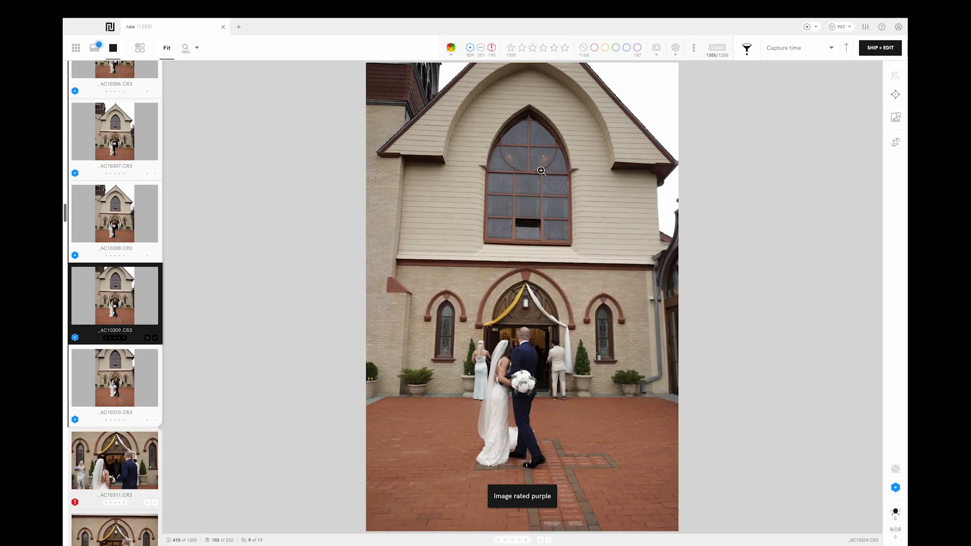
Step: Rate the keepers among _AC10309.CR3 to _AC10312.CR3 purple, including _AC10312.CR3, and leave _AC10313.CR3 and _AC10314.CR3 unrated
key(0)
key(Right)
key(Right)
key(0)
key(Right)
key(0)
key(Right)
key(Right)
key(Right)
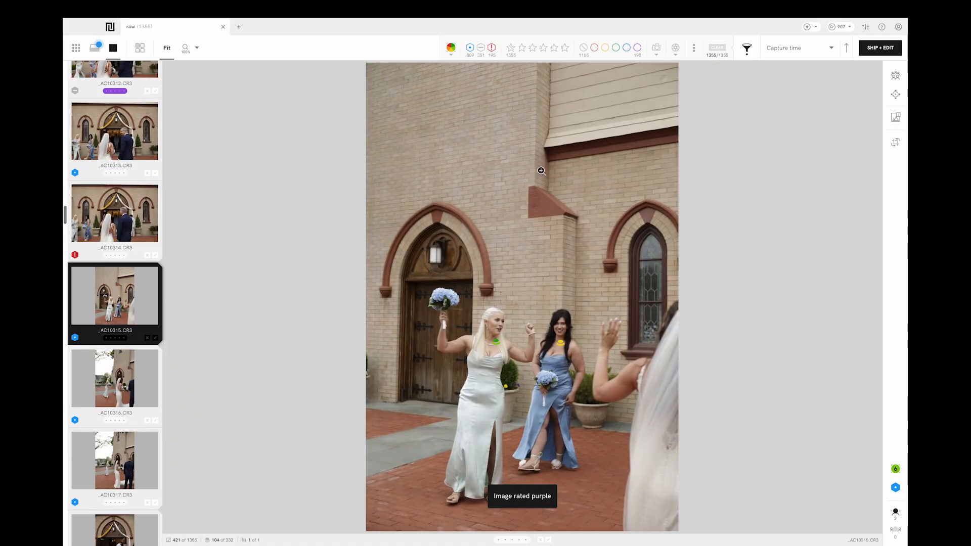
Step: Rate the cheering bridesmaids shot _AC10315.CR3 purple, leaving _AC10316.CR3 through _AC10318.CR3 unrated
key(Right)
key(Left)
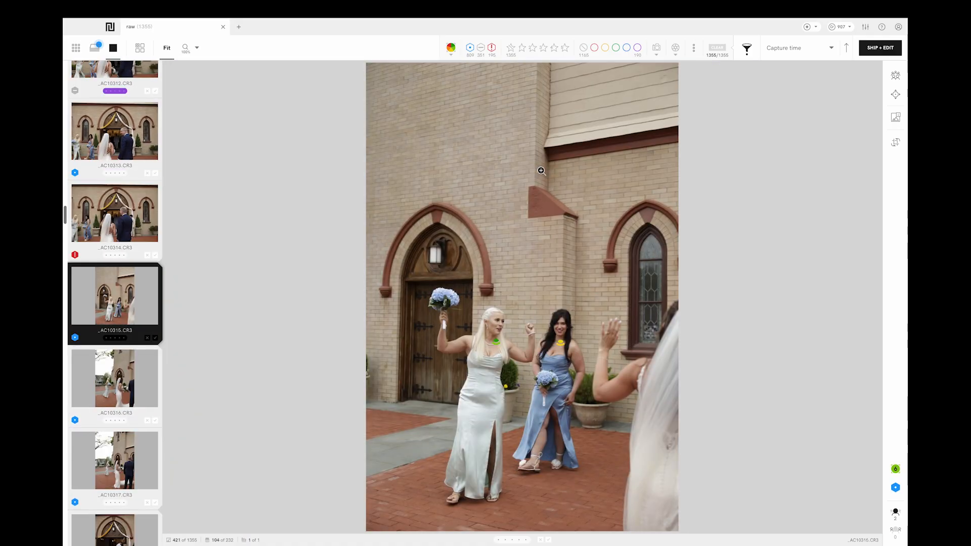
key(0)
key(Right)
key(Right)
key(Right)
key(Right)
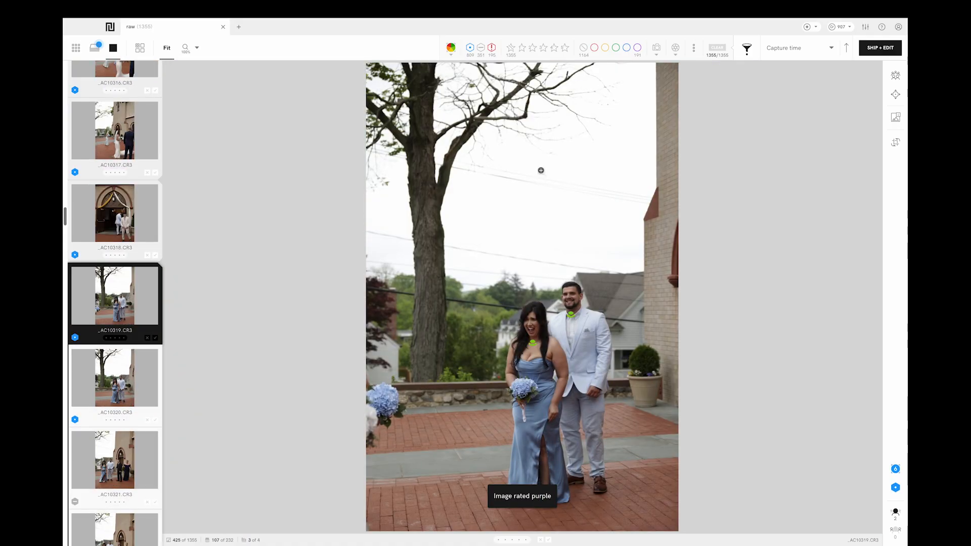
Step: Rate the wedding party shots _AC10319.CR3 and _AC10321.CR3 purple, leaving _AC10320.CR3, _AC10322.CR3 and _AC10323.CR3 unrated
key(0)
key(Right)
key(Right)
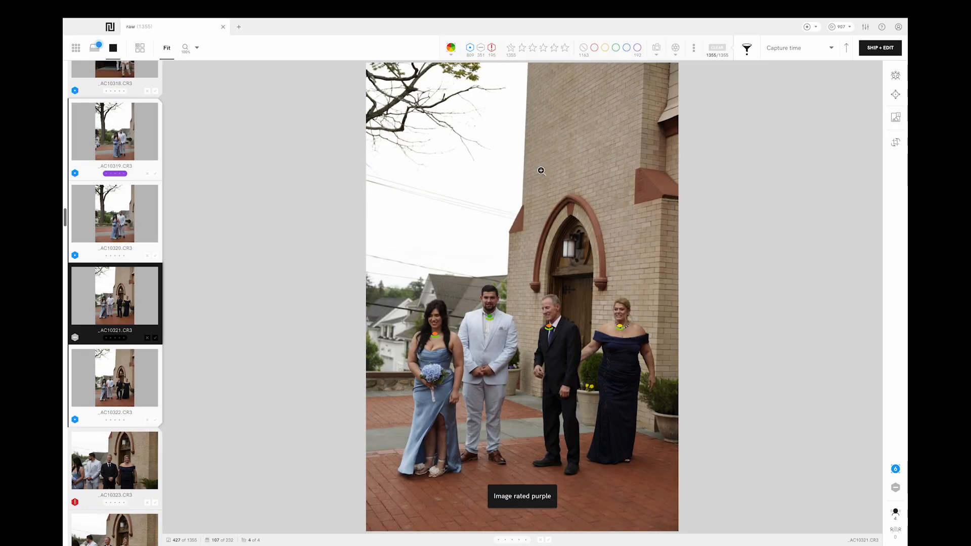
key(0)
key(Right)
key(Right)
key(Right)
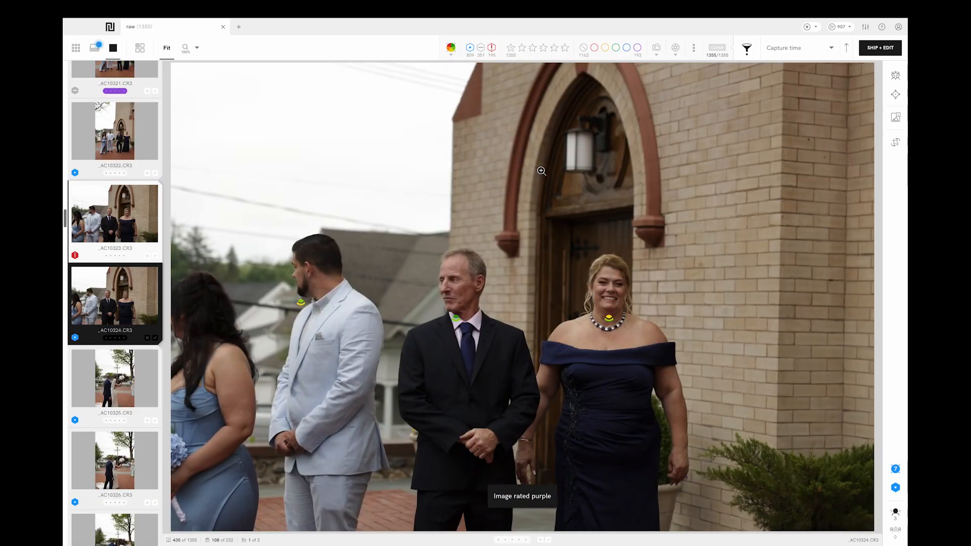
Step: Rate the waiting party shot _AC10324.CR3 and the raised-bouquet shot _AC10325.CR3 purple, leaving _AC10326.CR3 and _AC10327.CR3 unrated
key(0)
key(Right)
key(Right)
key(Left)
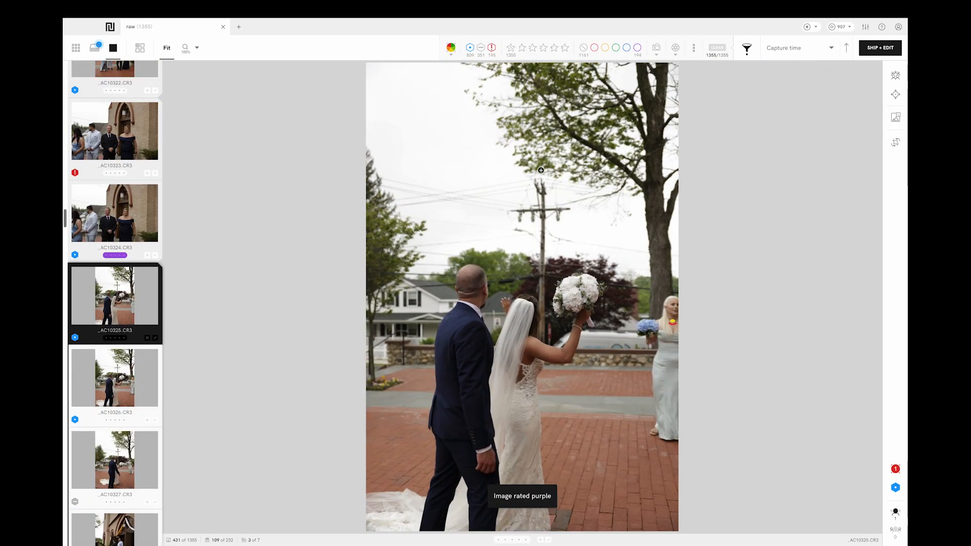
key(0)
key(Right)
key(Right)
key(Right)
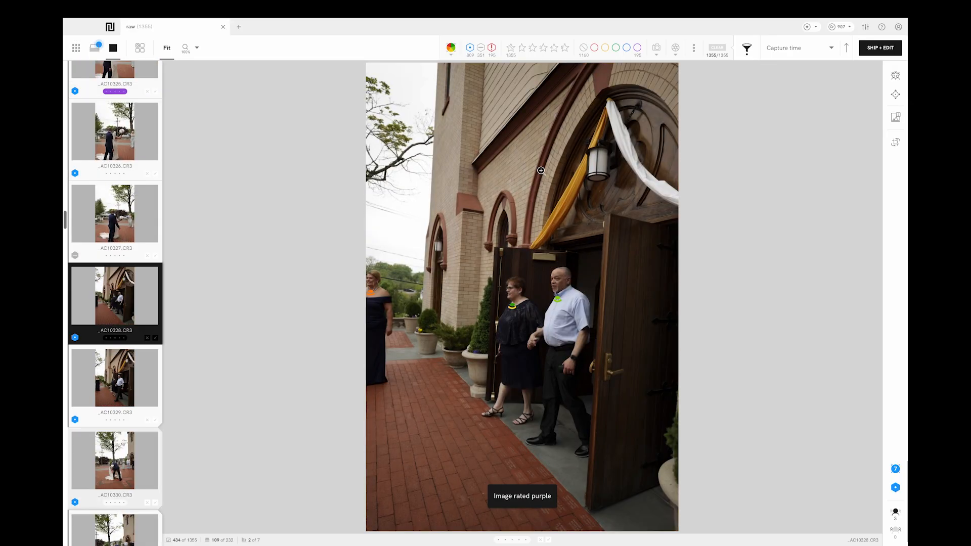
Step: Compare the church-door shots and keep _AC10329.CR3 as purple, clearing the purple rating tried on _AC10328.CR3
key(0)
key(Right)
key(Right)
key(Left)
key(Left)
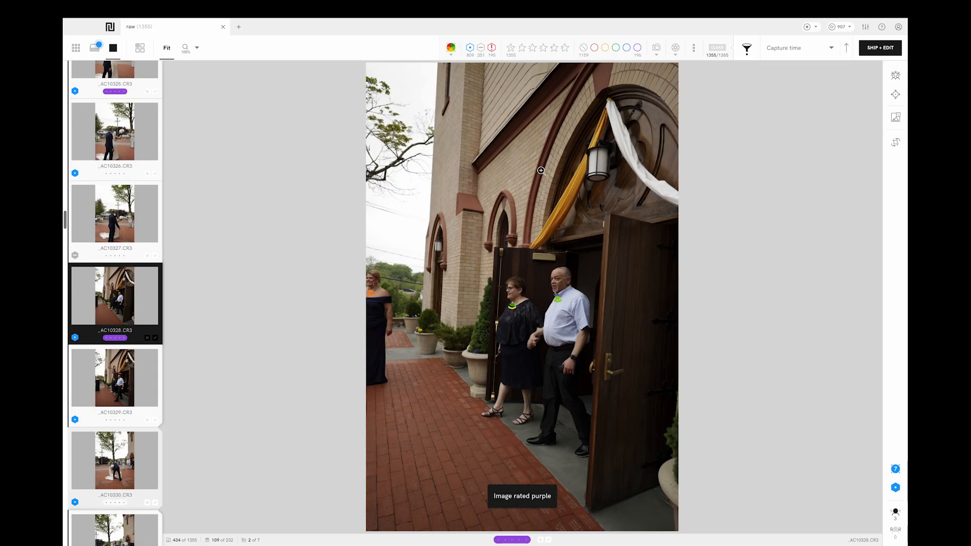
key(0)
key(Right)
key(0)
key(Right)
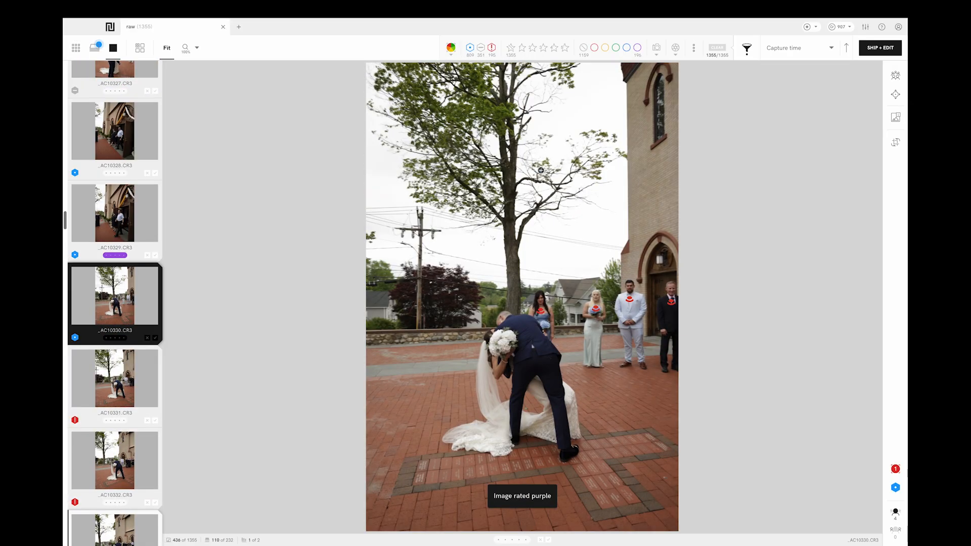
Step: Rate the dip-kiss shots _AC10330.CR3 and _AC10331.CR3 and the courtyard group shot _AC10334.CR3 purple, passing over the other frames to _AC10337.CR3
key(0)
key(Right)
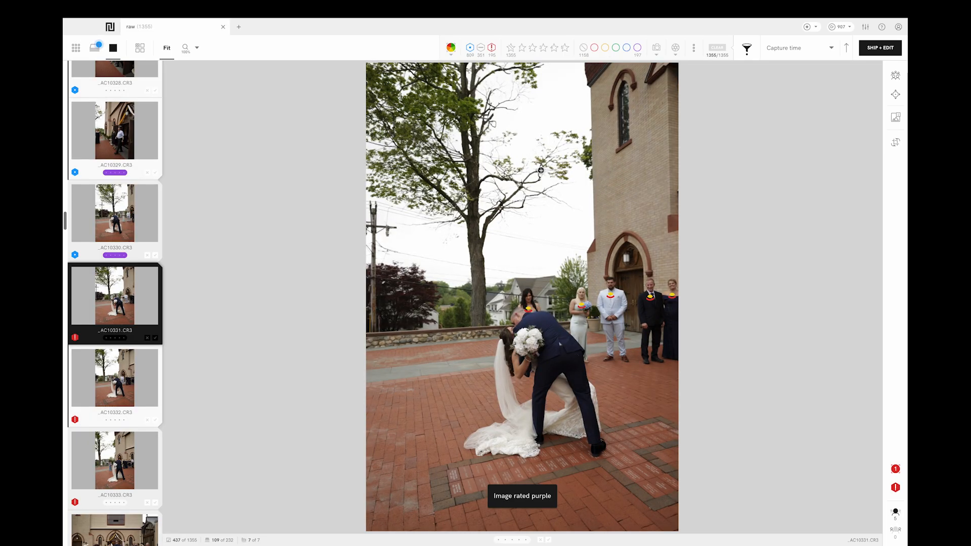
key(0)
key(Right)
key(Right)
key(Right)
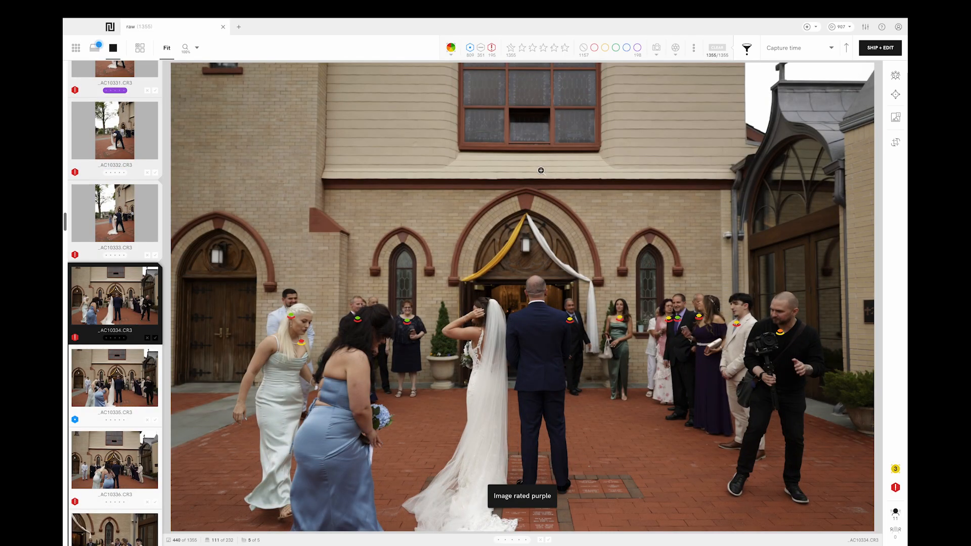
key(0)
key(Right)
key(Right)
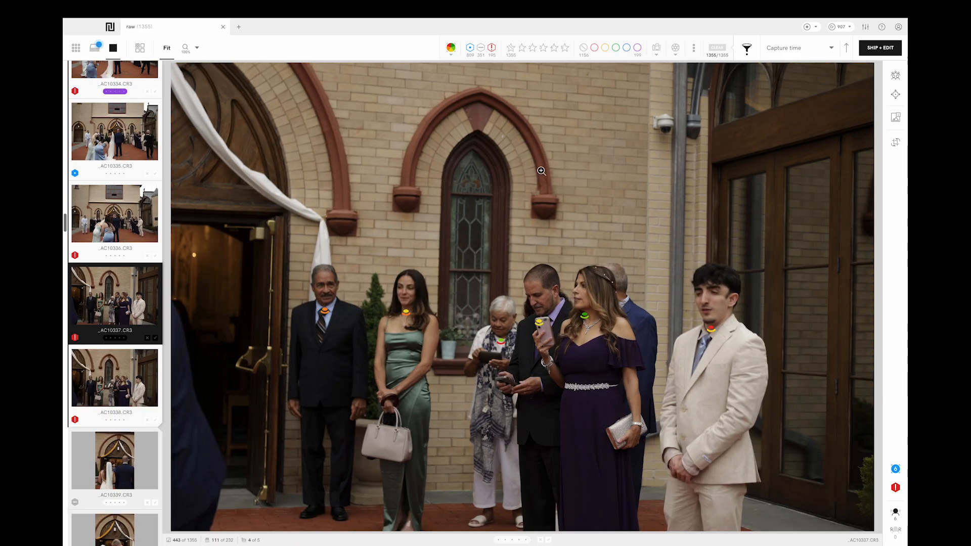
Step: Rate the waiting-guests shot _AC10337.CR3 and the couple's back-view shots _AC10339.CR3, _AC10341.CR3 and _AC10342.CR3 purple, leaving _AC10338.CR3, _AC10340.CR3 and _AC10343.CR3 unrated
key(0)
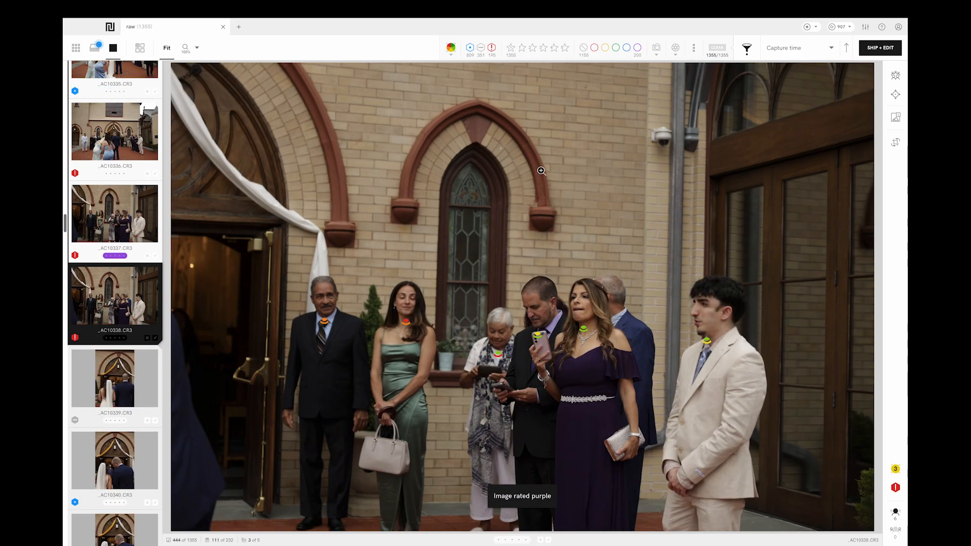
key(Right)
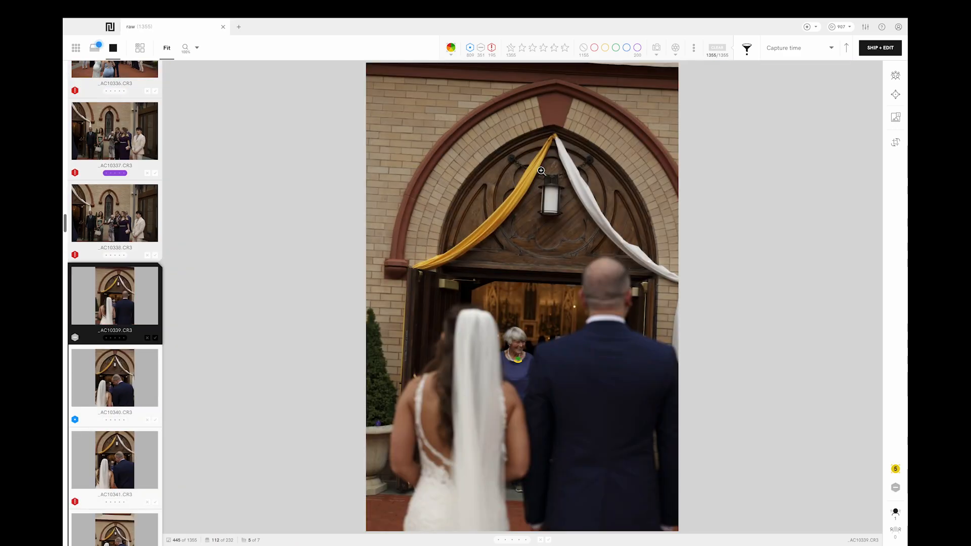
key(0)
key(Right)
key(Right)
key(Left)
key(0)
key(0)
key(Right)
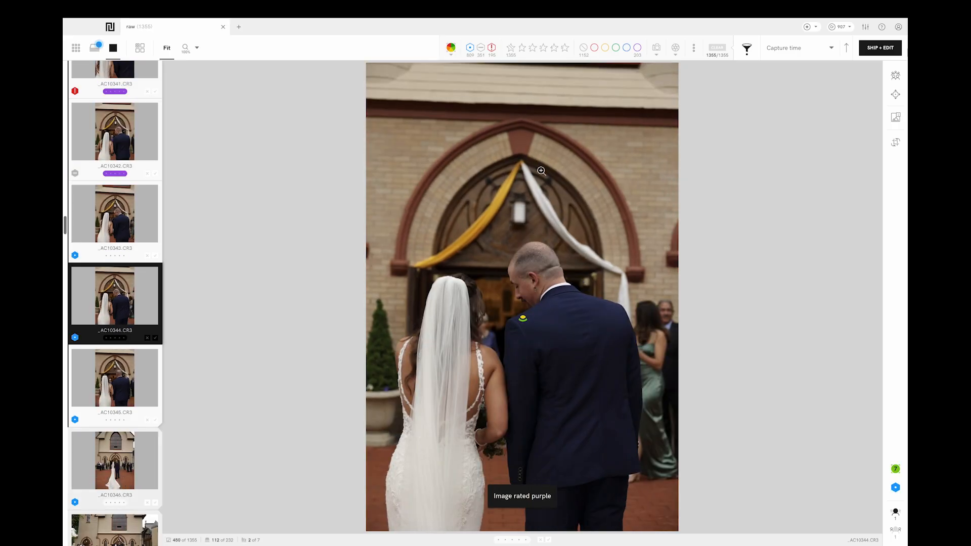
Step: Rate the back-view shot _AC10344.CR3 and the wider church-front shots _AC10346.CR3 and _AC10347.CR3 purple, passing over _AC10345.CR3 and _AC10348.CR3
key(0)
key(Right)
key(Right)
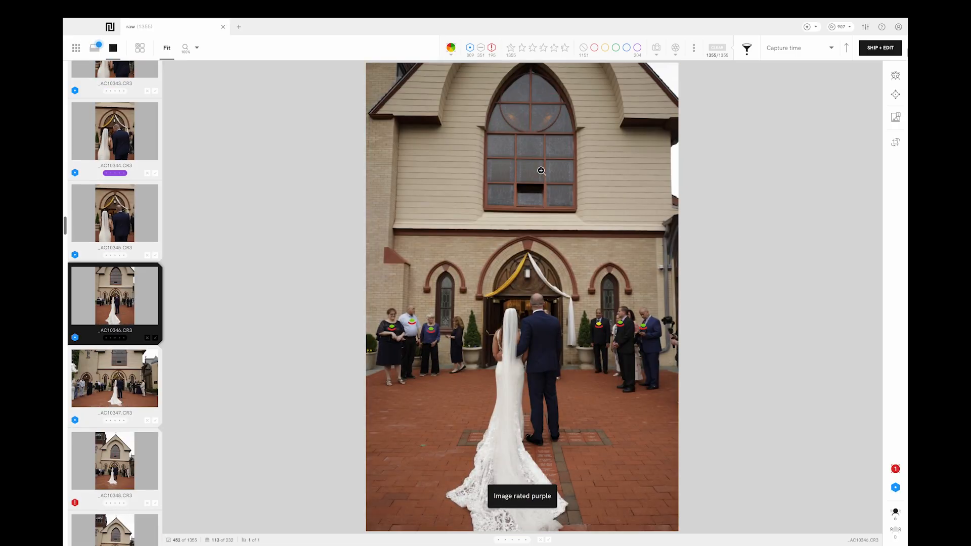
key(0)
key(Right)
key(0)
key(Right)
key(Right)
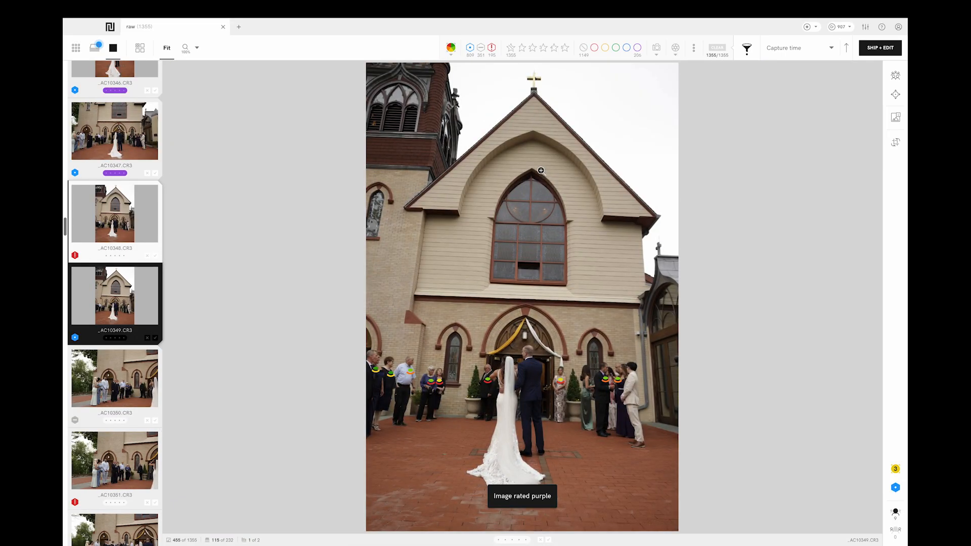
Step: Rate the full church view _AC10349.CR3 and the side view of the guests _AC10350.CR3 purple, leaving _AC10351.CR3 and _AC10352.CR3 unrated
key(0)
key(Right)
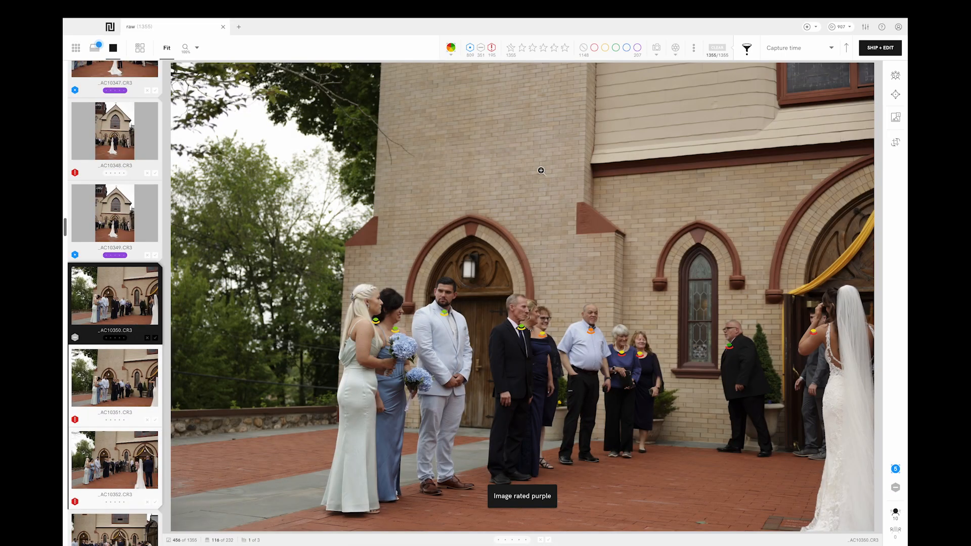
key(0)
key(Right)
key(Right)
key(Right)
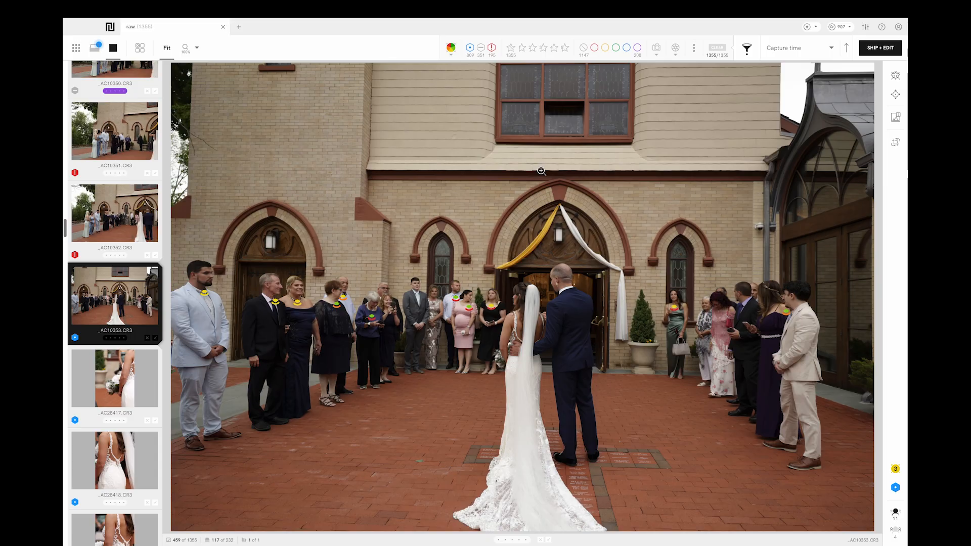
Step: Rate the wide courtyard shot _AC10353.CR3 and the bride's dress details _AC28417.CR3 and _AC28418.CR3 purple, passing over _AC28419.CR3
key(0)
key(Right)
key(Right)
key(Left)
key(0)
key(Right)
key(0)
key(Right)
key(Right)
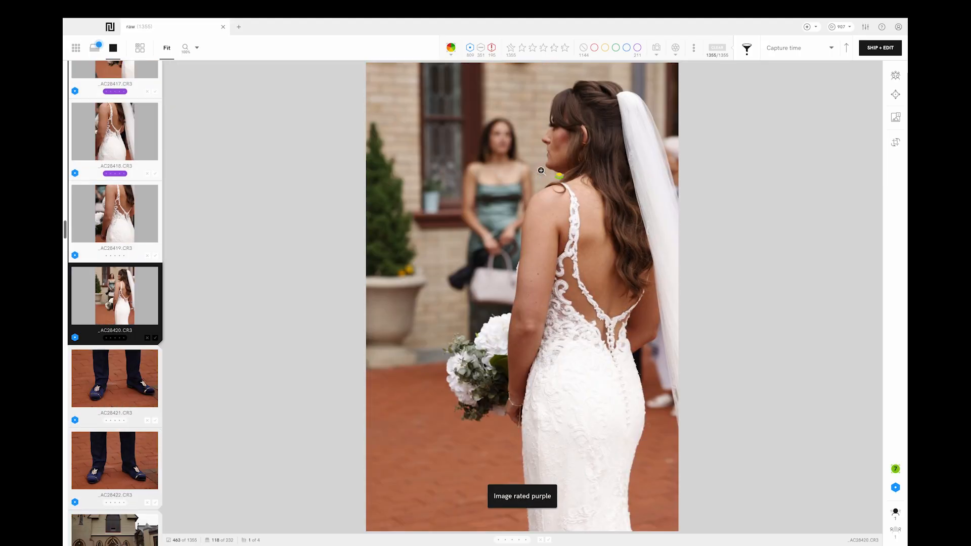
Step: Rate the groom's shoe detail _AC28421.CR3 purple, leaving _AC28420.CR3 and the duplicate shoe shot _AC28422.CR3 unrated
key(Right)
key(0)
key(Right)
key(Right)
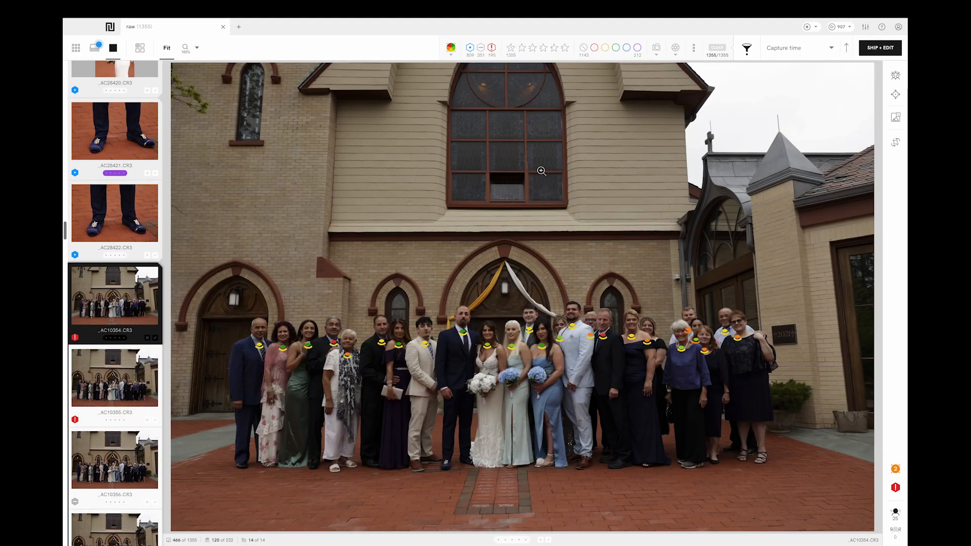
Step: Inspect the faces across the large group photo _AC10354.CR3 at 100%, checking eyes and focus, and return to the fitted view
click(541, 171)
drag(410, 263, 535, 161)
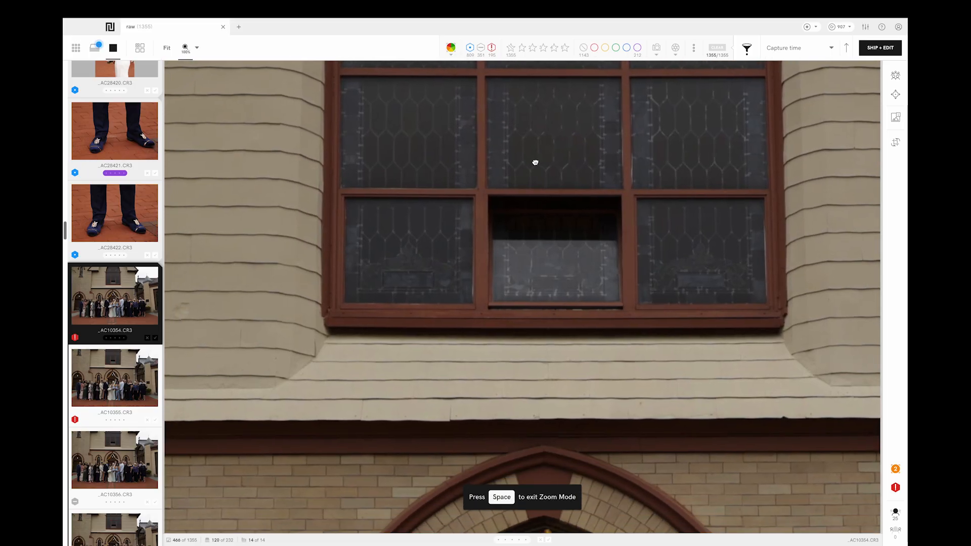
key(space)
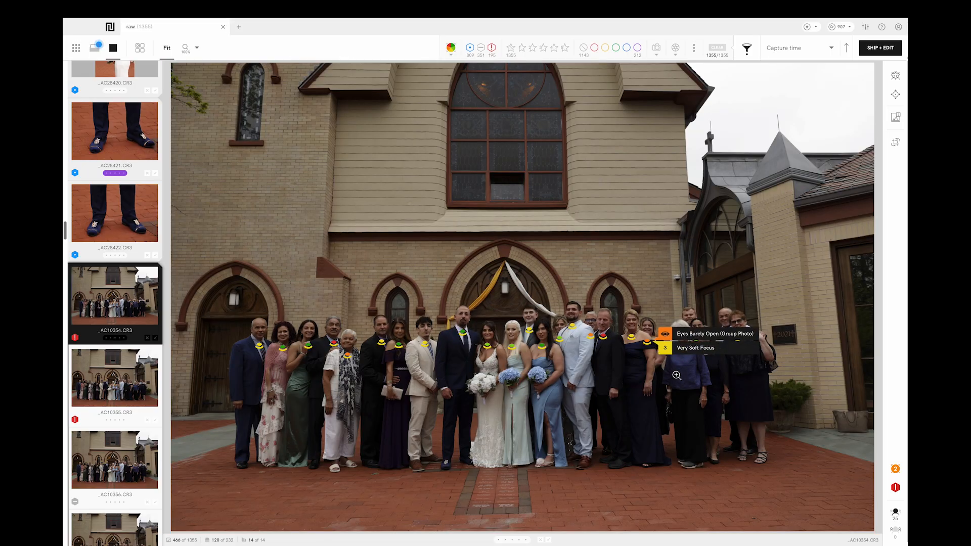
click(672, 364)
drag(675, 377, 678, 396)
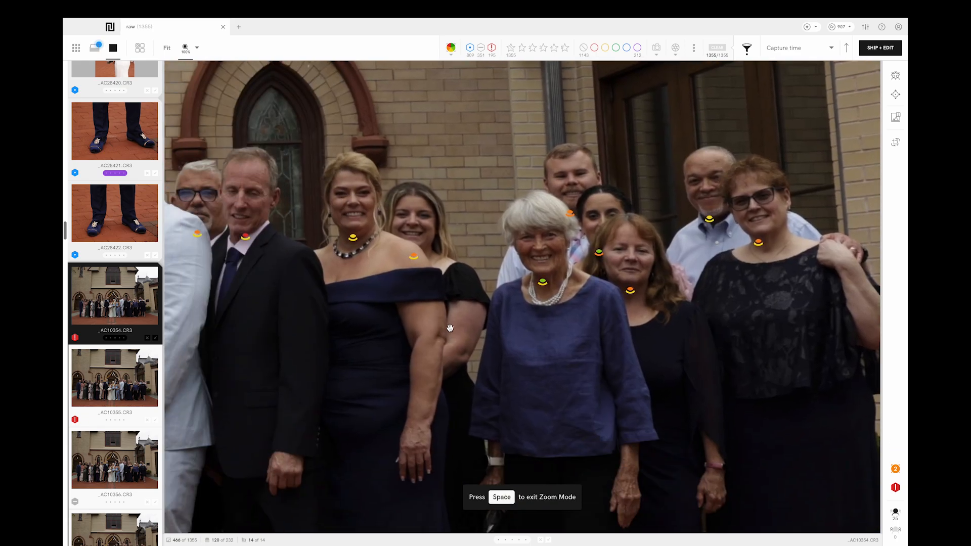
drag(461, 332, 668, 326)
drag(425, 282, 664, 278)
drag(429, 310, 716, 303)
drag(393, 343, 570, 342)
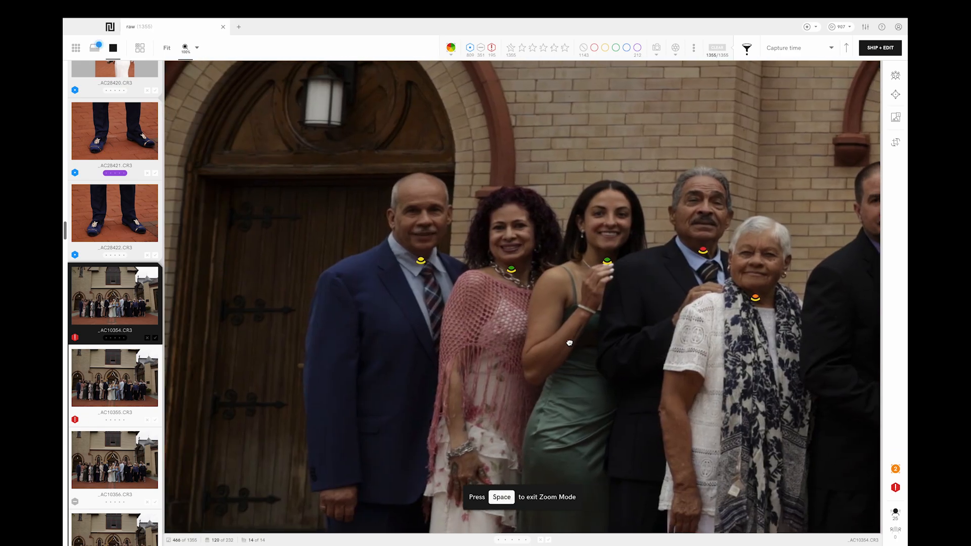
key(space)
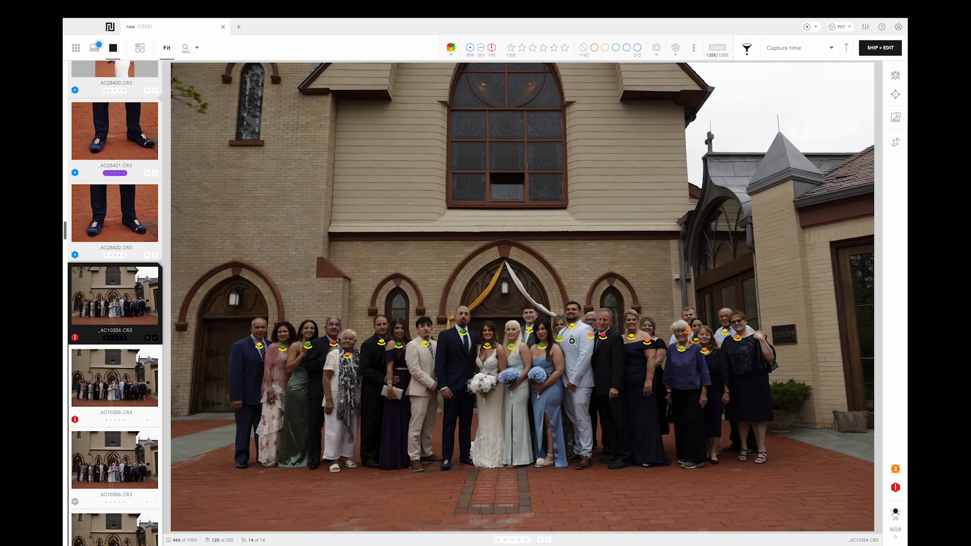
Step: Show the face close-ups beside _AC10354.CR3, check its shot info and pick ranking, and keep only the close-ups displayed
click(896, 76)
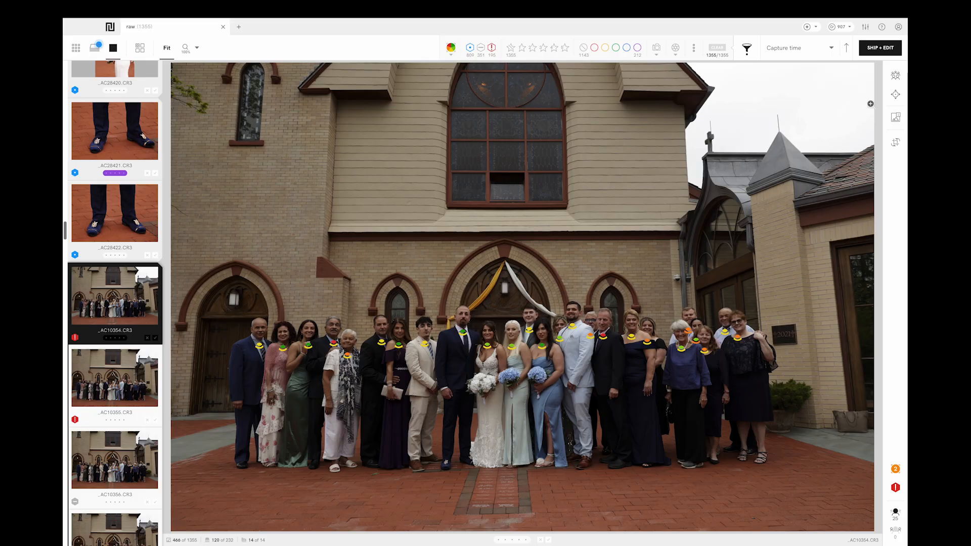
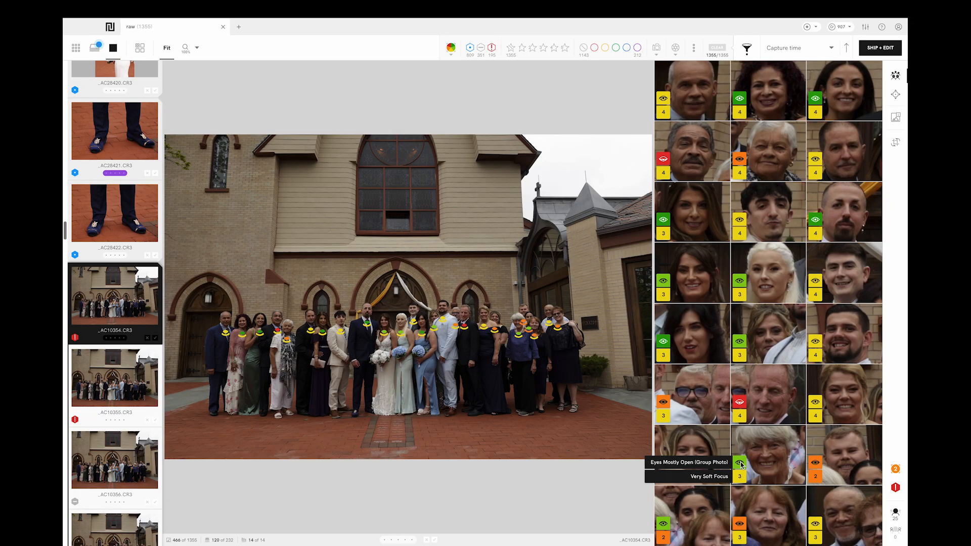
click(897, 96)
click(896, 117)
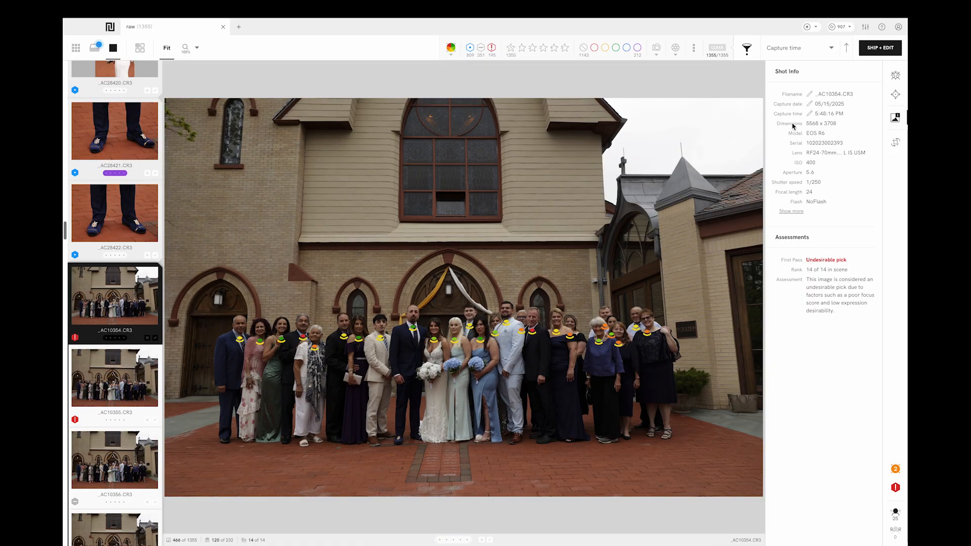
click(895, 76)
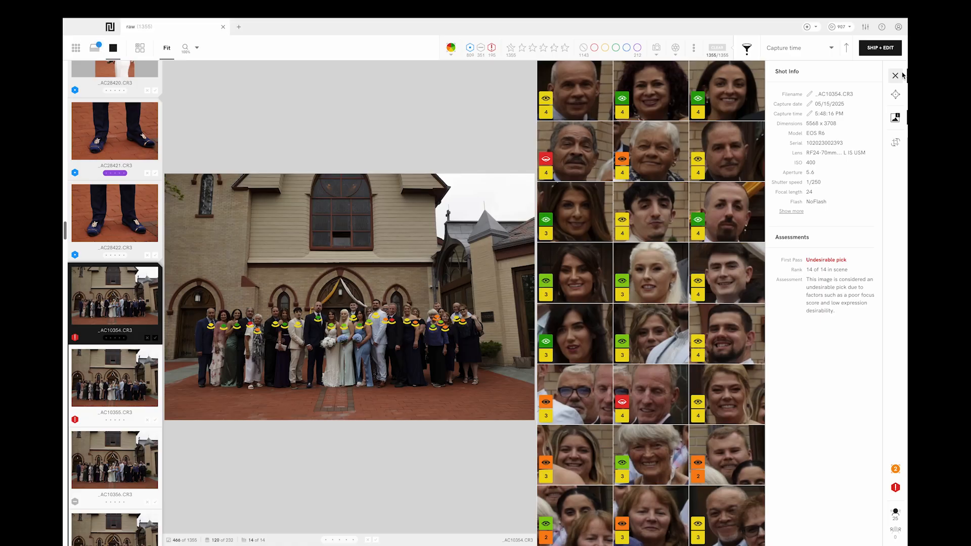
click(897, 118)
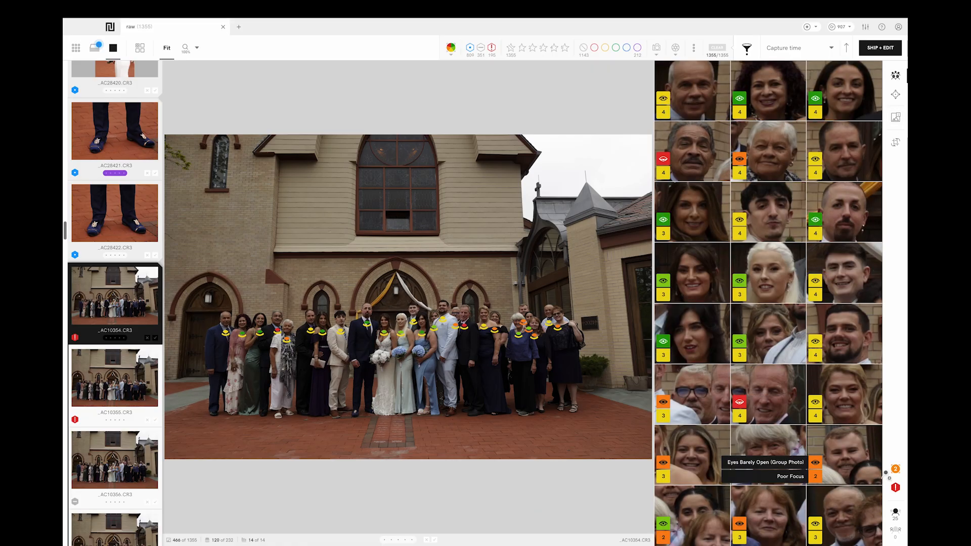
mouse_move(896, 487)
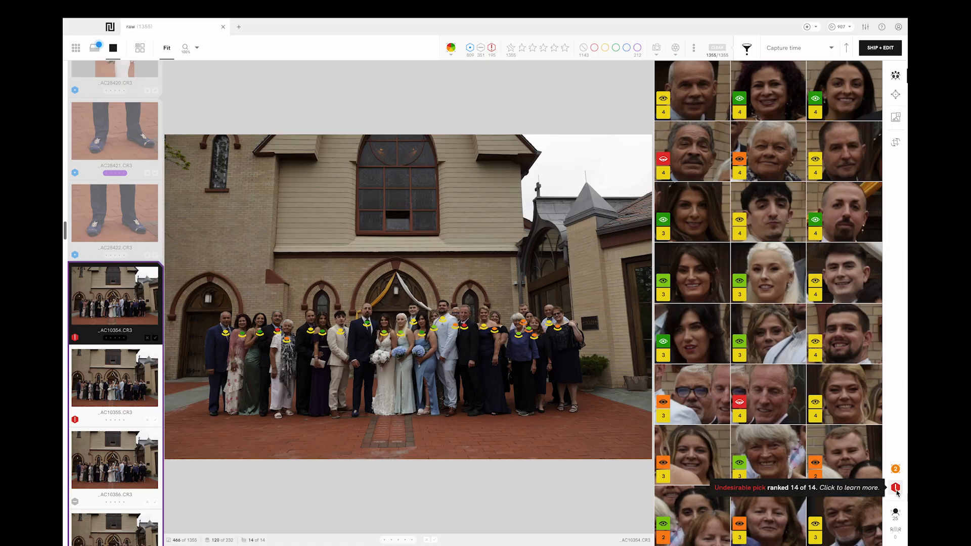
Step: Compare the faces in group photos _AC10355.CR3 and _AC10356.CR3 and rate _AC10356.CR3 purple
mouse_move(524, 323)
key(Right)
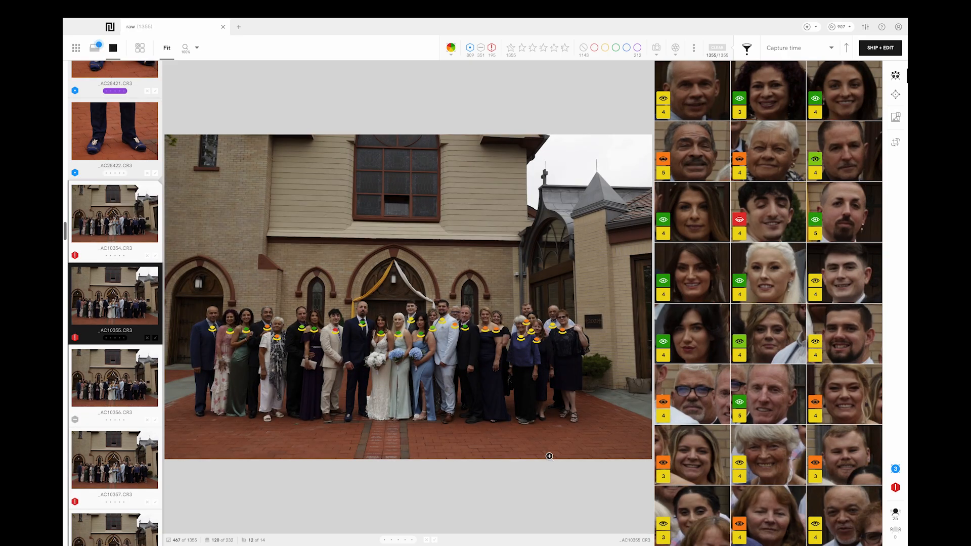
key(Right)
key(Left)
key(Right)
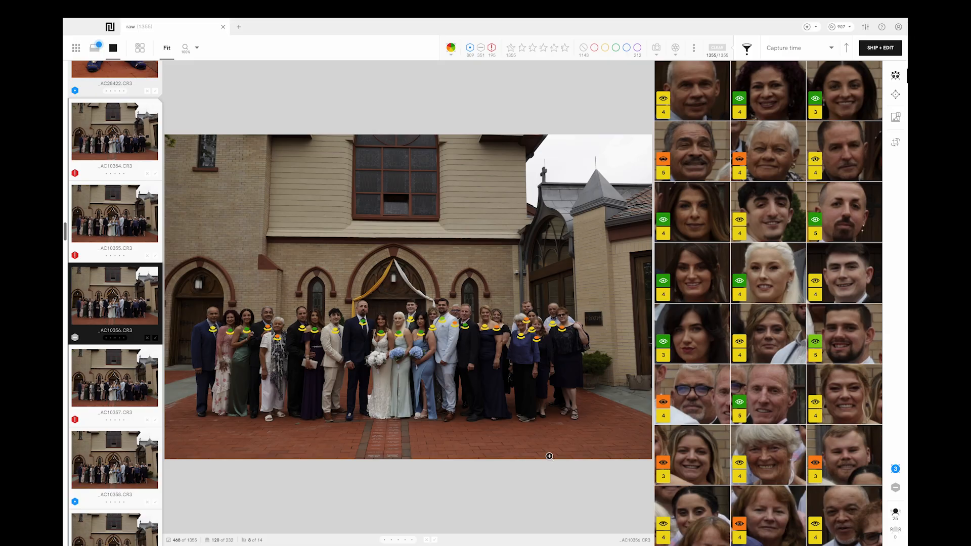
key(0)
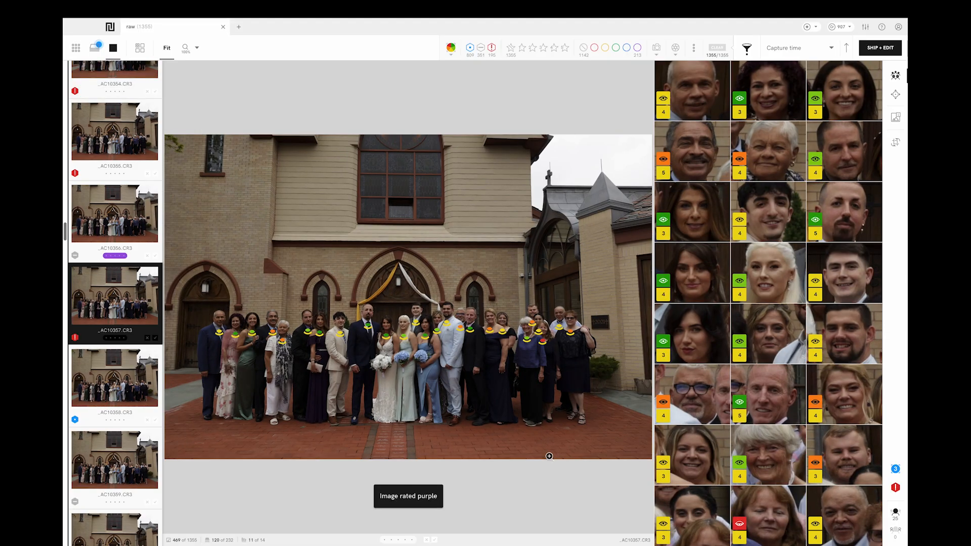
Step: Rate the group photos _AC10358.CR3, _AC10360.CR3 and _AC10361.CR3 purple, leaving _AC10357.CR3 and _AC10359.CR3 unrated
key(Right)
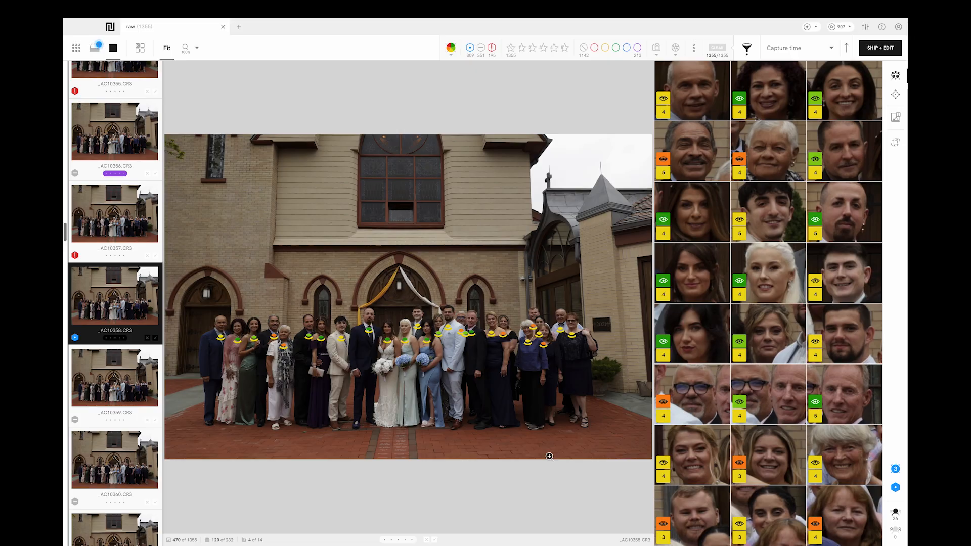
key(0)
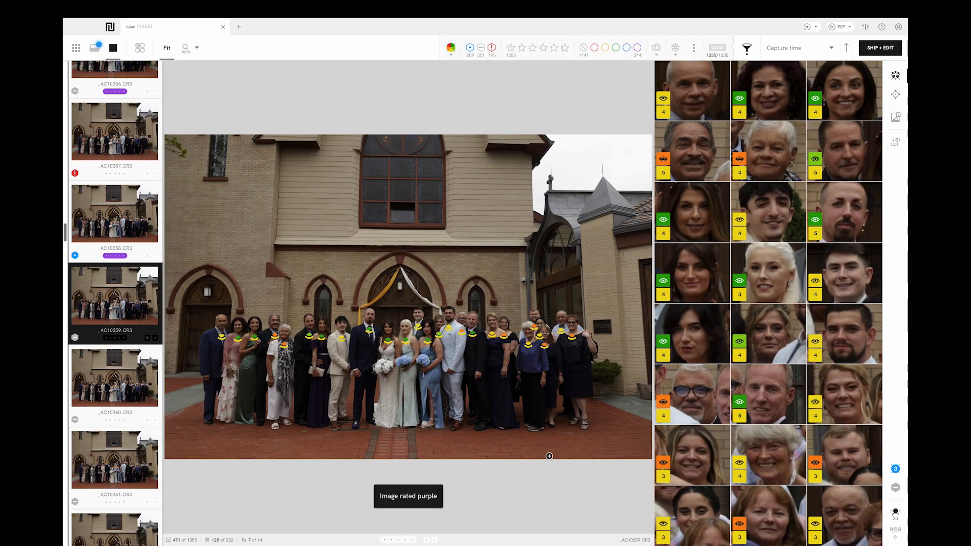
key(Right)
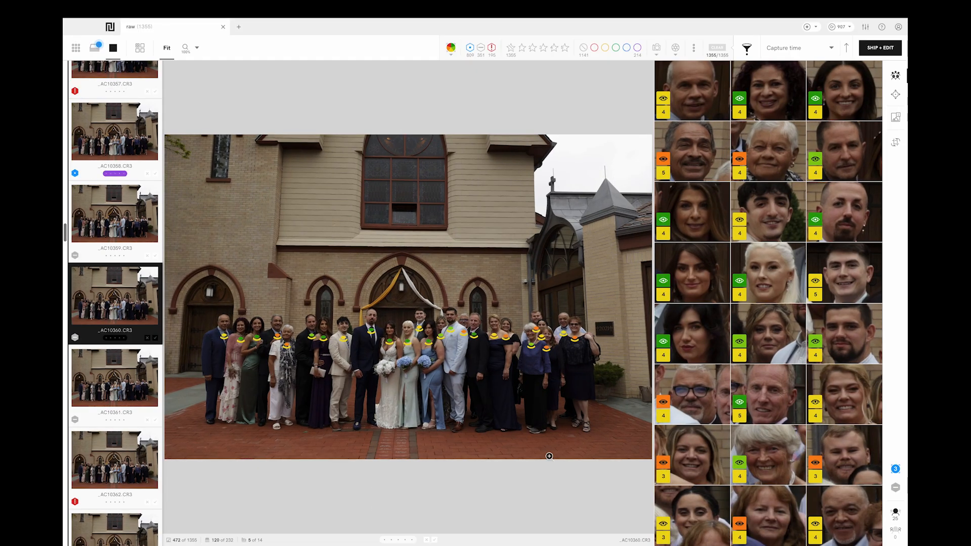
key(0)
key(Right)
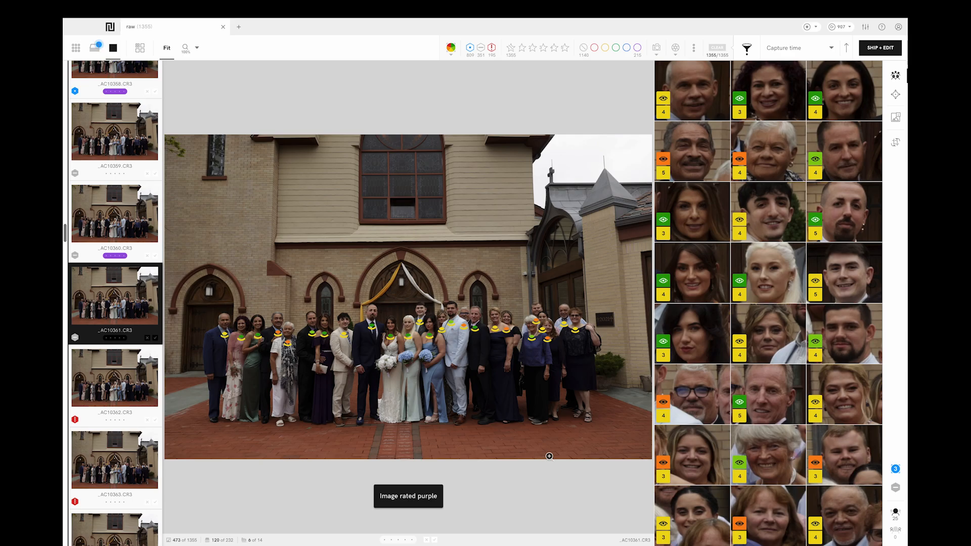
key(0)
key(Right)
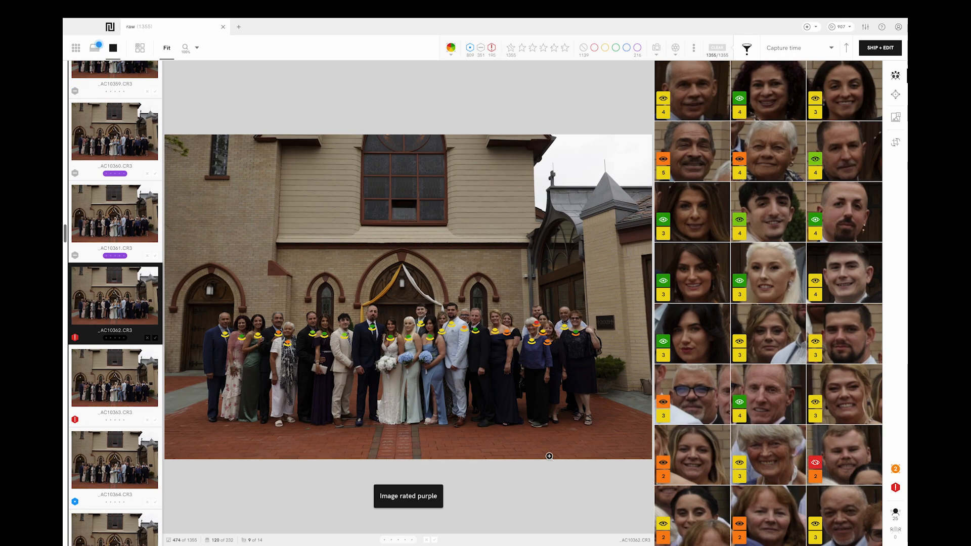
Step: Clear the purple rating from group shot _AC10361.CR3 and rate _AC10362.CR3 purple
key(Left)
key(Left)
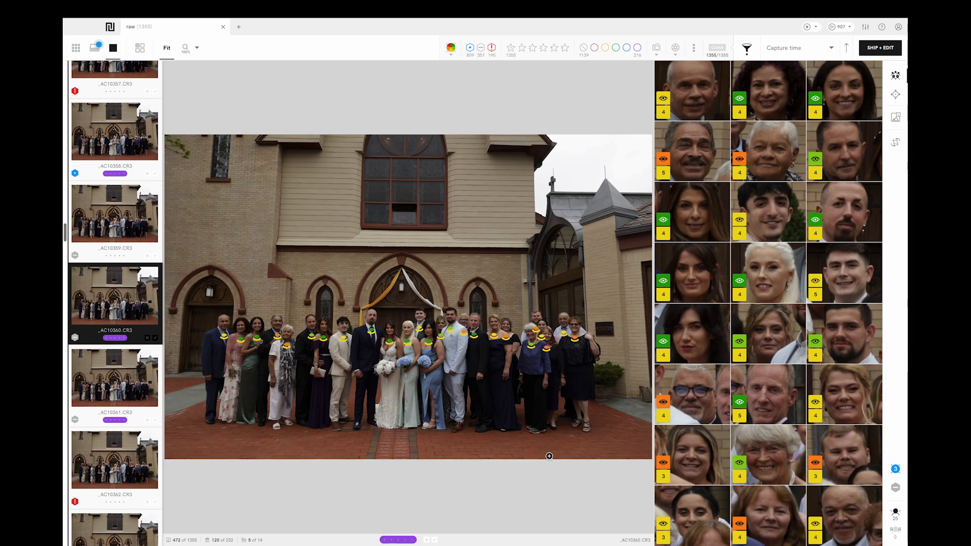
key(Right)
key(0)
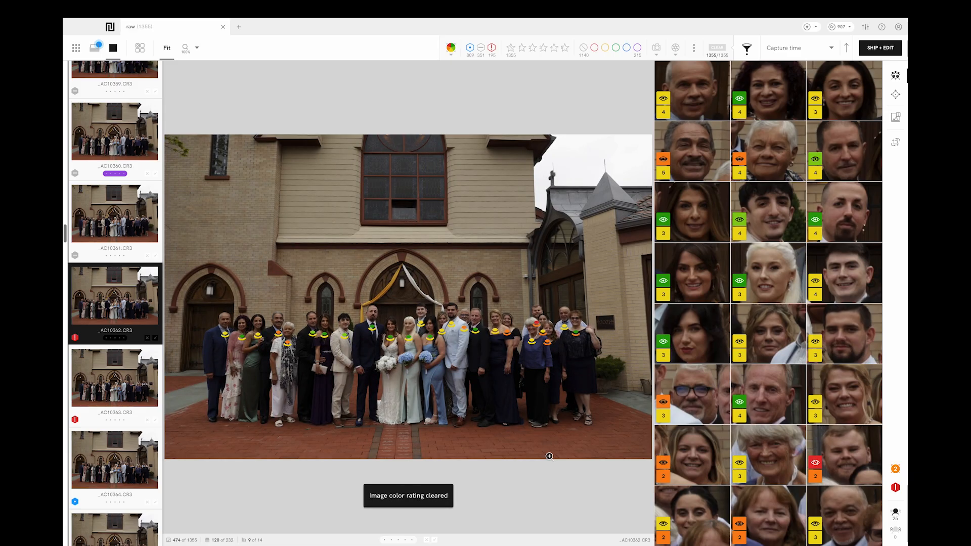
key(0)
Step: Advance past the remaining church group shots to _AC10369.CR3 and hide the face close-ups
key(Right)
key(Right)
key(Right)
key(Right)
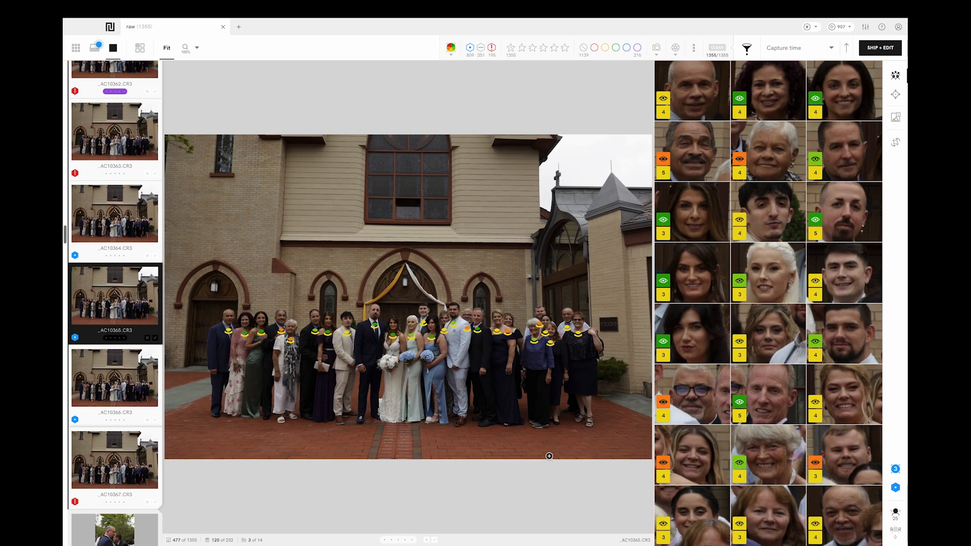
key(Right)
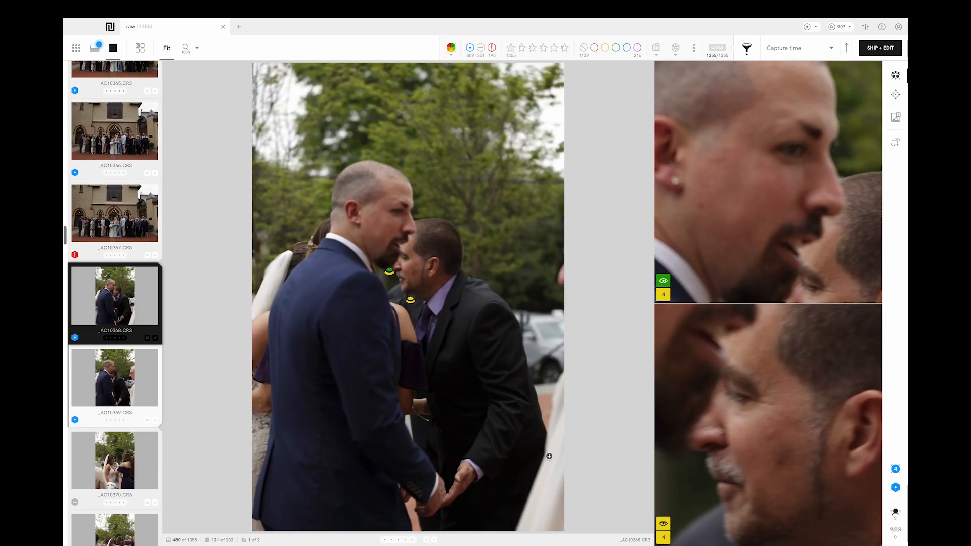
key(Right)
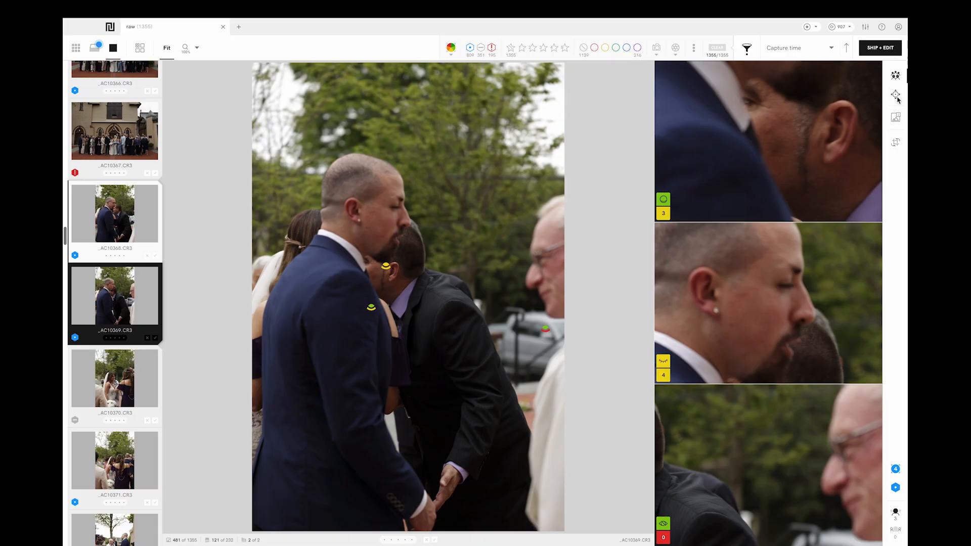
click(895, 76)
Step: Rate _AC10372.CR3 and _AC10374.CR3, the groom with the elderly couple, purple
key(Right)
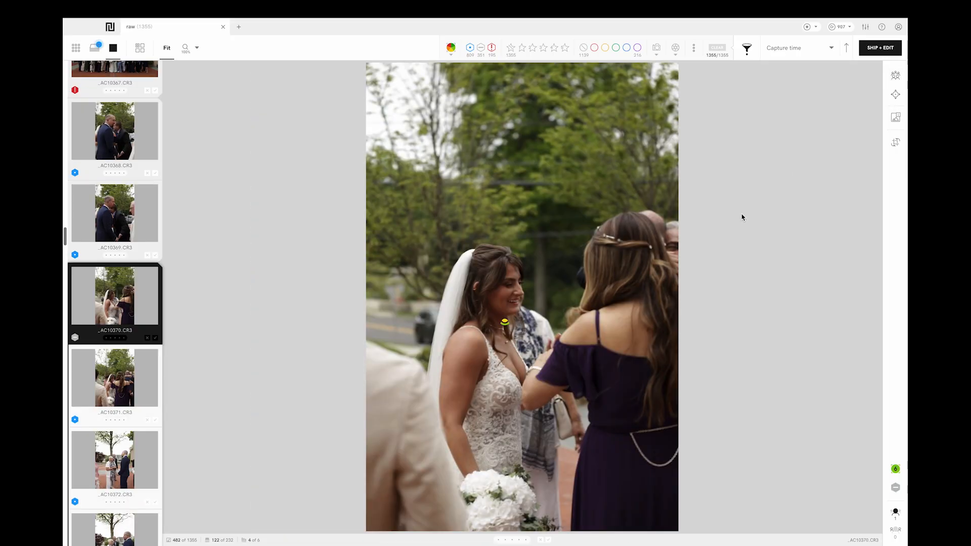
key(Right)
key(Right)
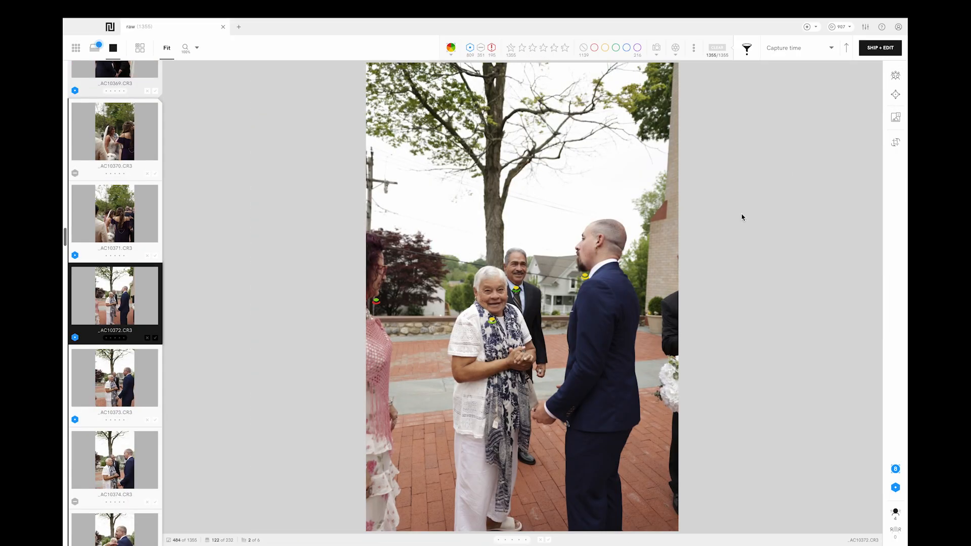
key(0)
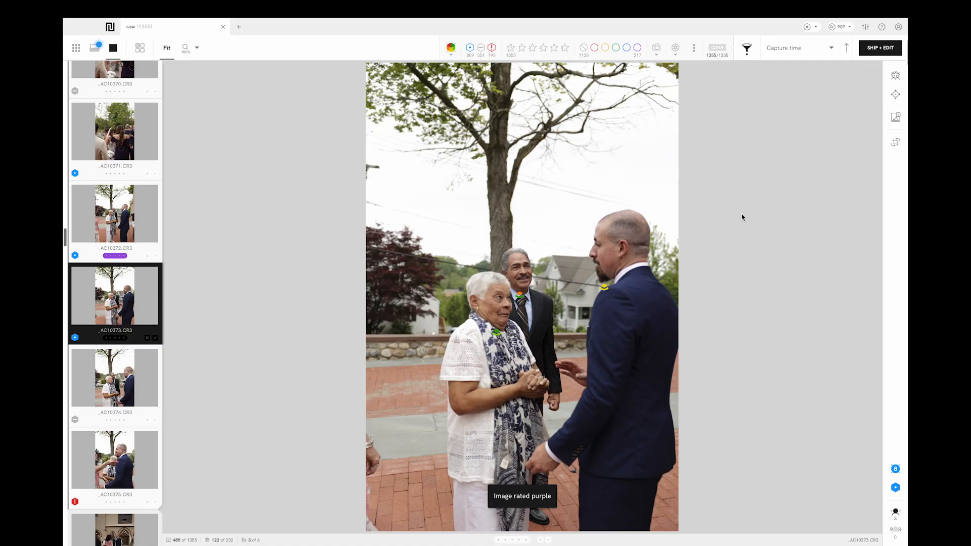
key(Right)
key(Right)
key(Left)
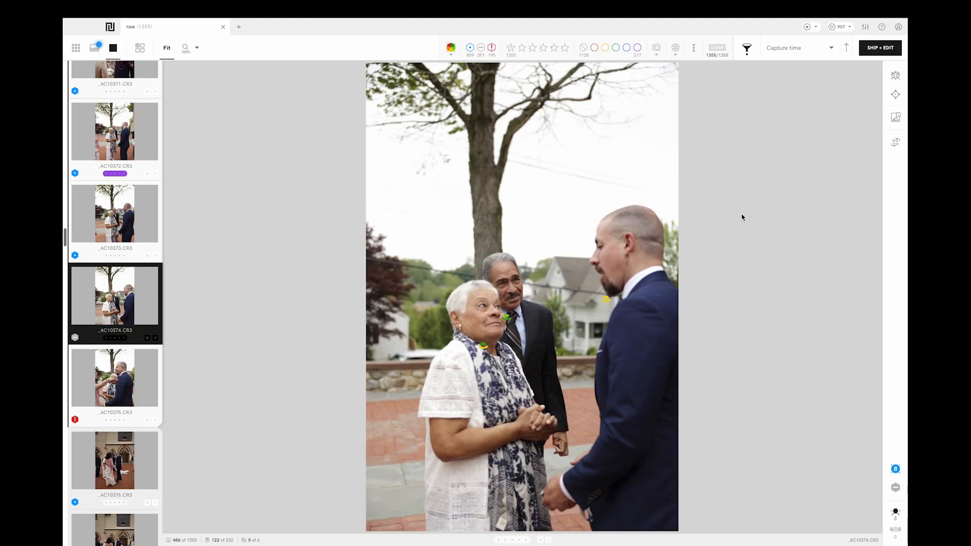
key(0)
Step: Rate the church courtyard photos _AC10376.CR3, _AC10377.CR3 and _AC10378.CR3 purple
key(Right)
key(Right)
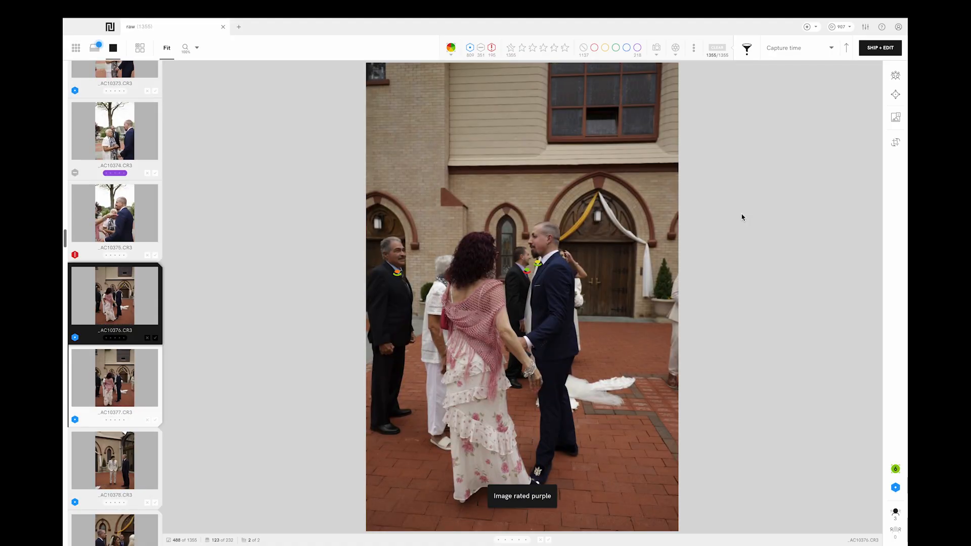
key(Left)
key(Right)
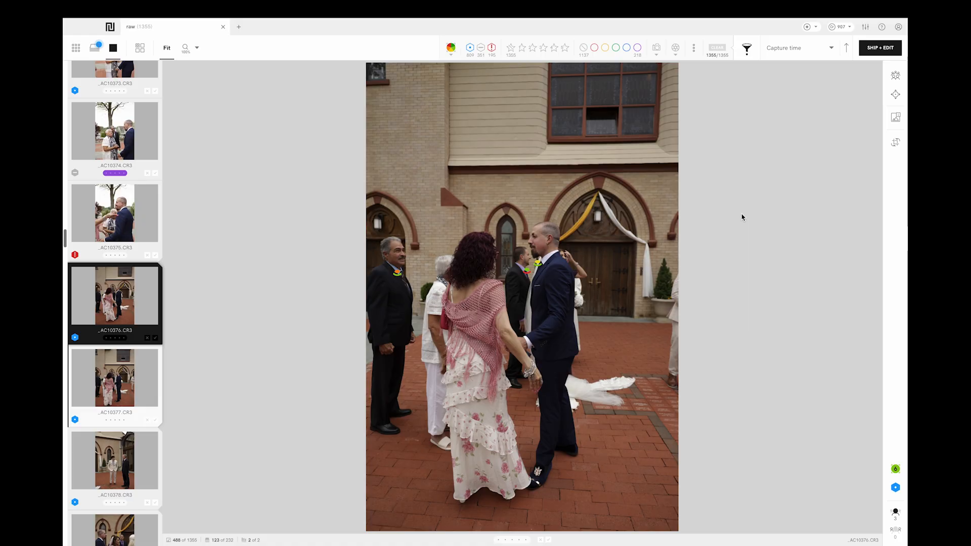
key(0)
key(Right)
key(Right)
key(Left)
key(0)
key(Right)
key(Right)
key(Left)
key(0)
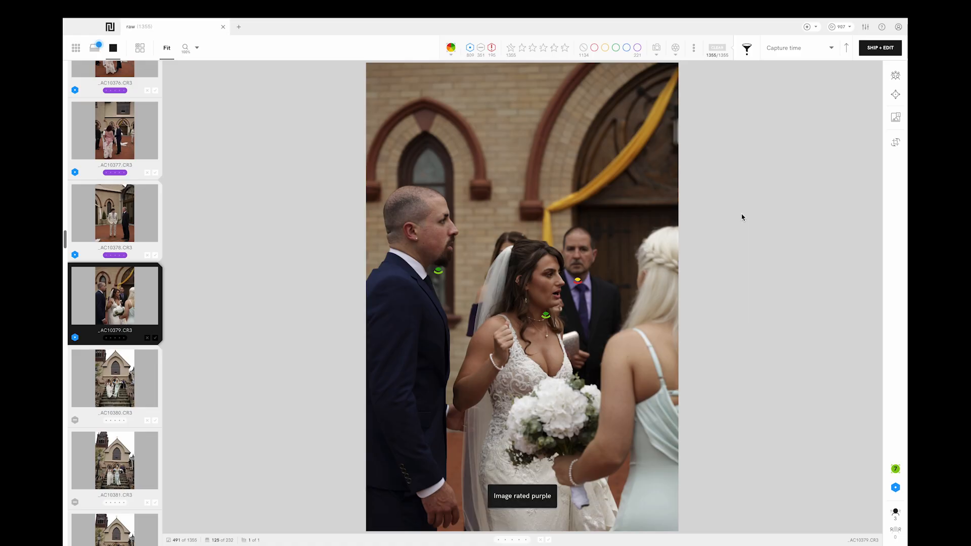
Step: Rate the church-steps photos _AC10381.CR3, _AC10384.CR3 and _AC10385.CR3 and the sidewalk photo _AC10386.CR3 purple
key(Right)
key(Right)
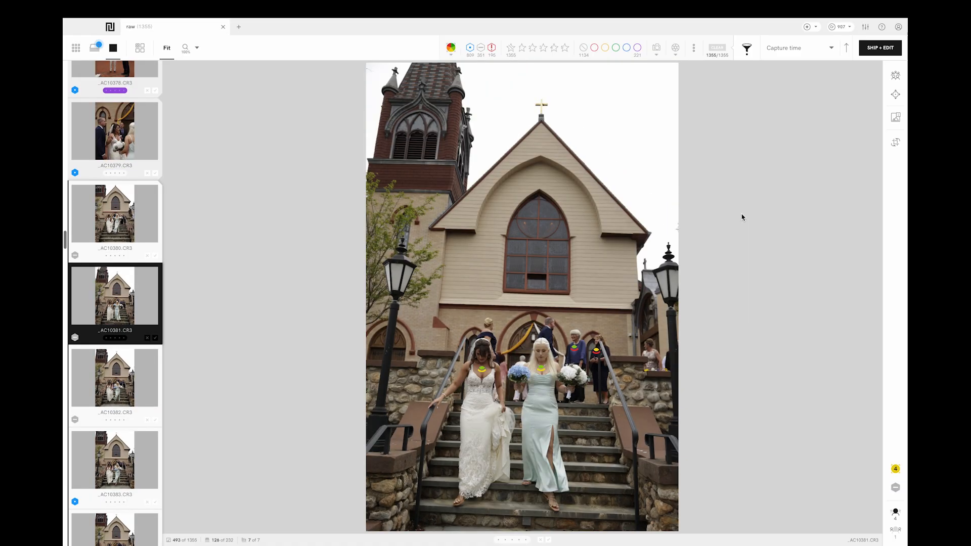
key(0)
key(Right)
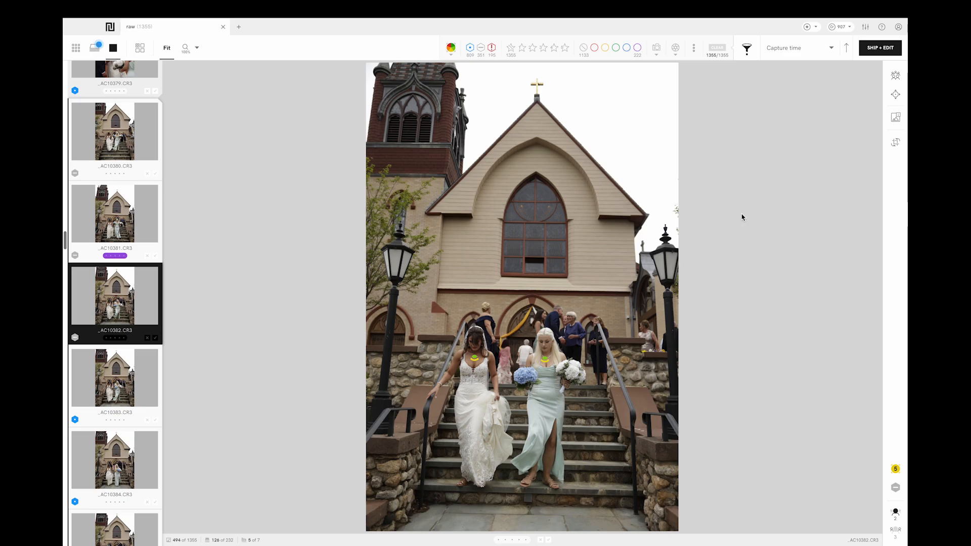
key(Right)
key(Right)
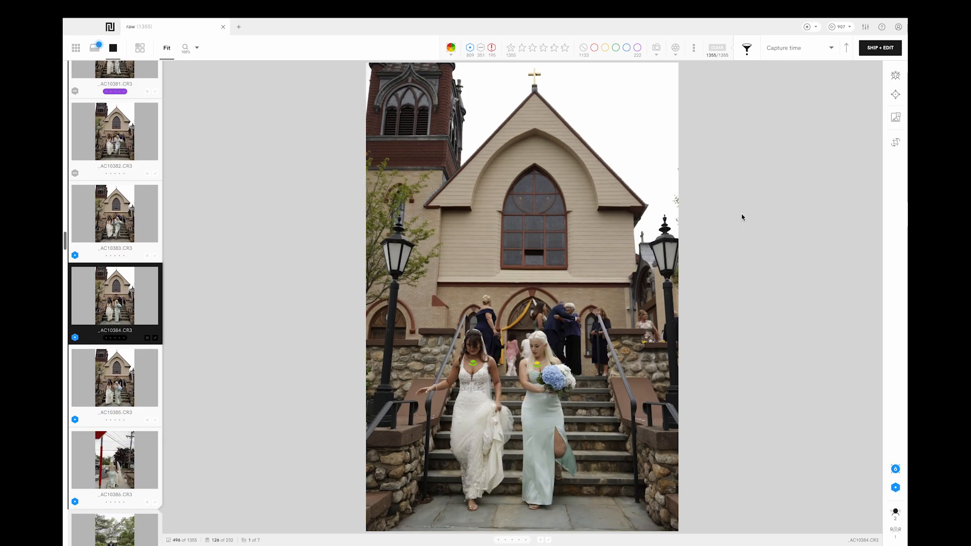
key(0)
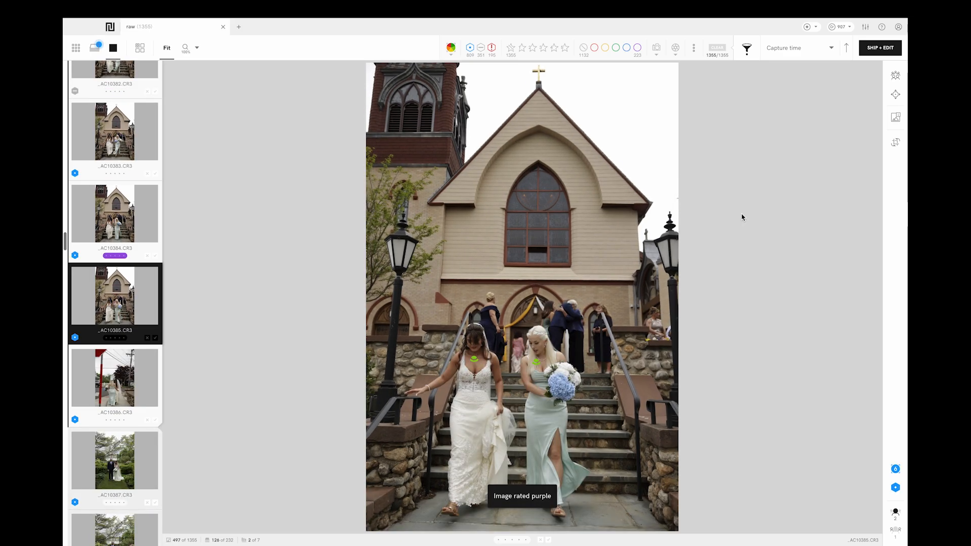
key(0)
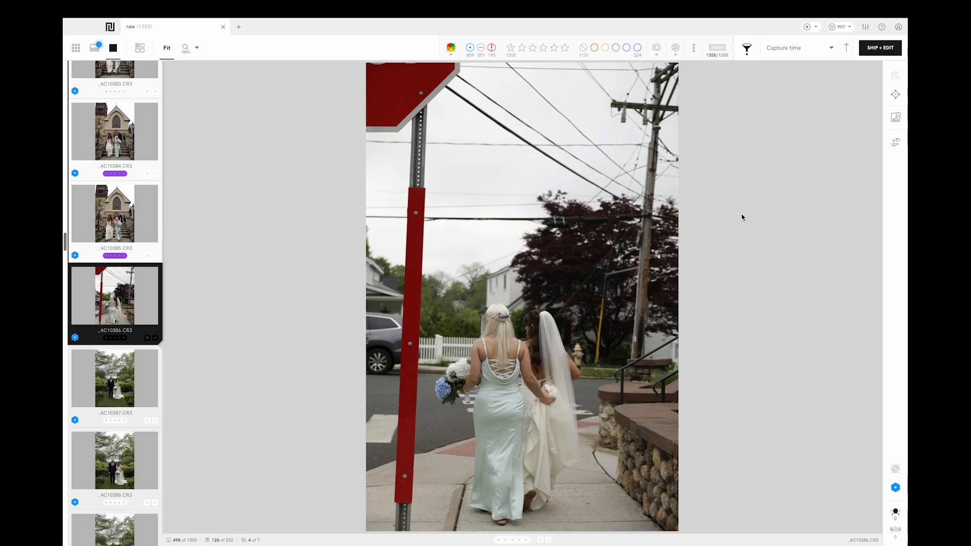
key(0)
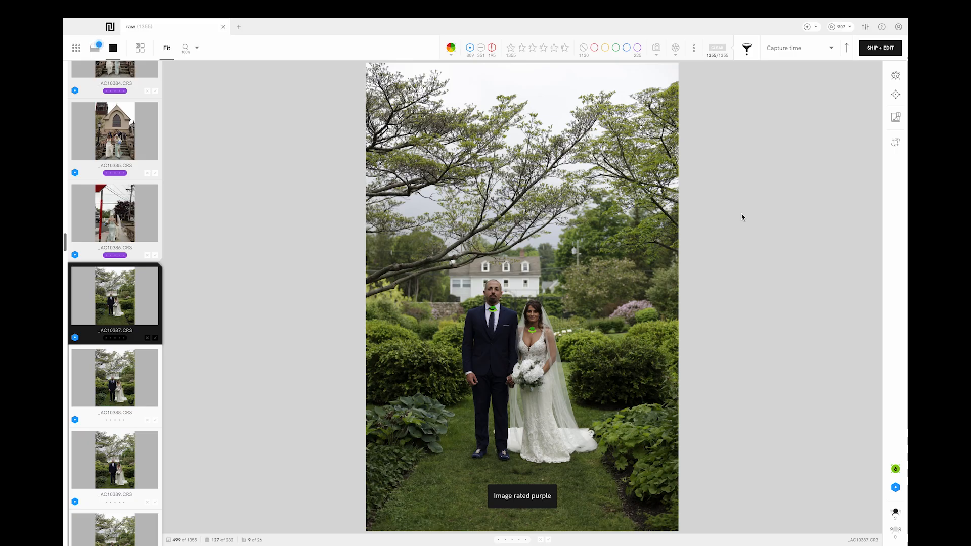
Step: Rate the garden portrait _AC10388.CR3 of the couple purple, skipping _AC10387.CR3
key(Right)
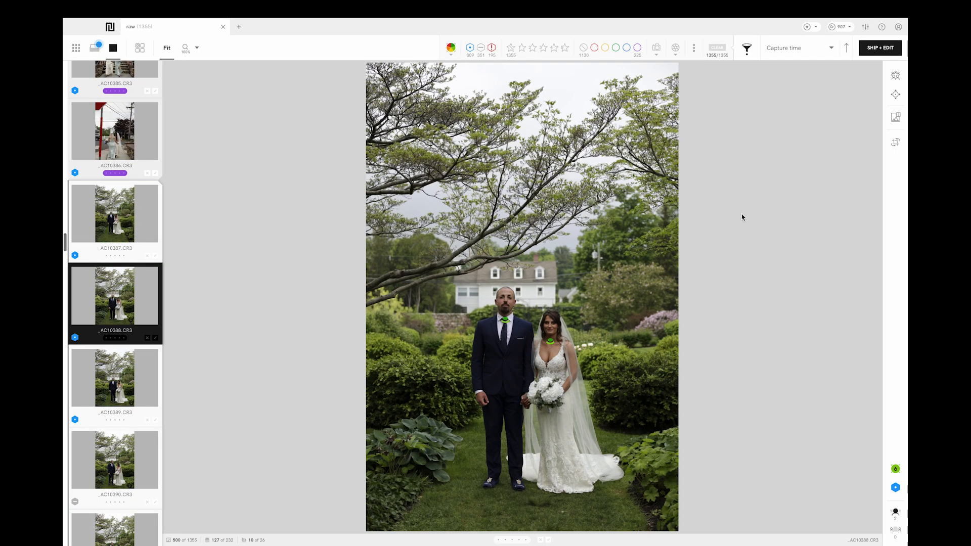
key(0)
key(Right)
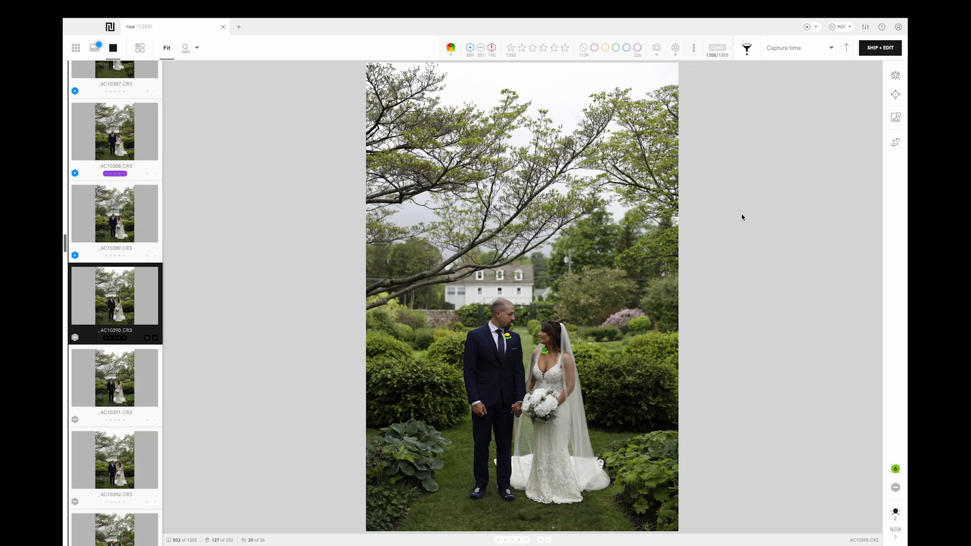
Step: Filter to images with no star rating and no color label, and select them all
mouse_move(814, 2)
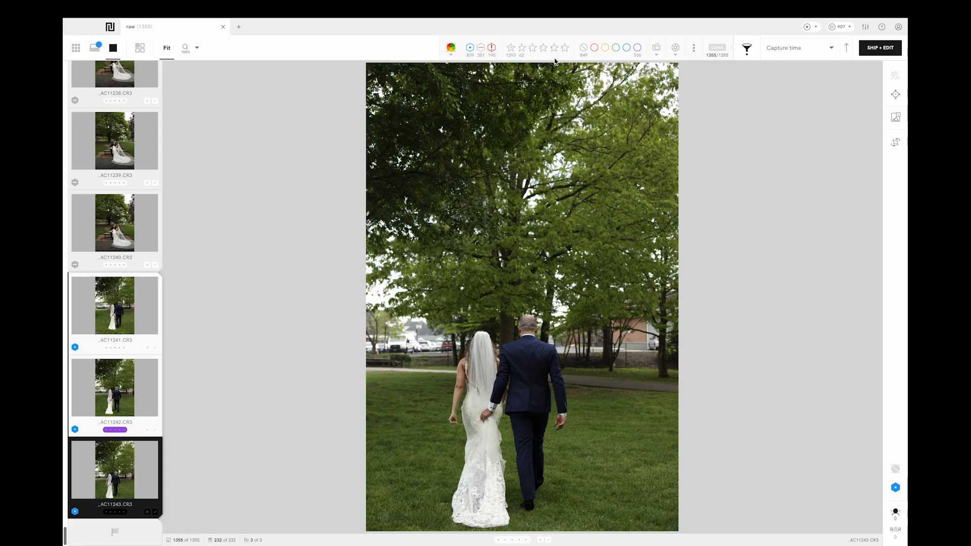
click(511, 48)
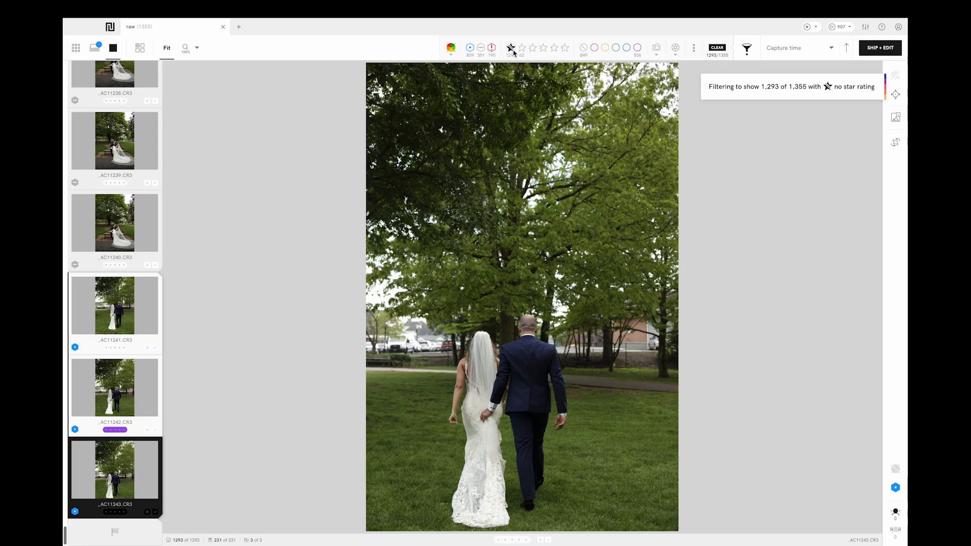
click(584, 48)
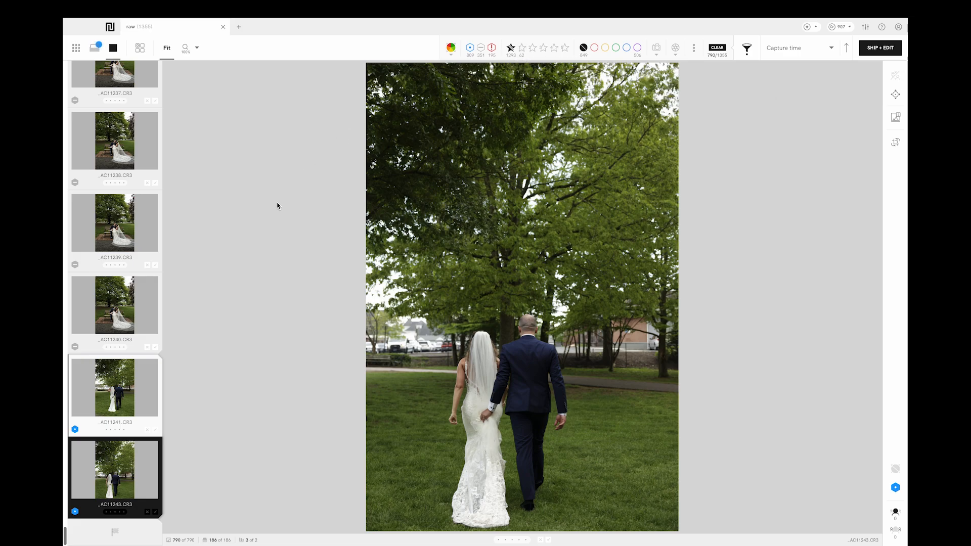
key(ctrl+a)
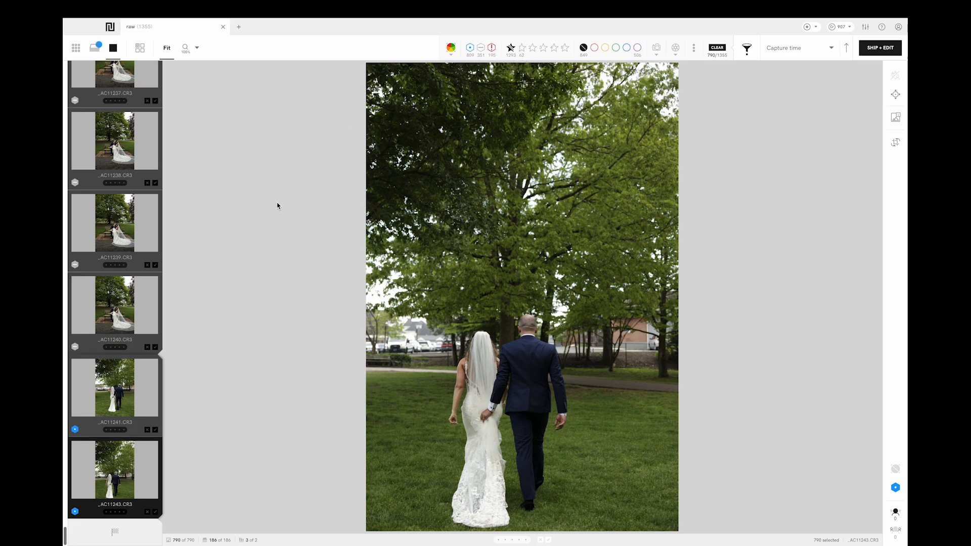
scroll(157, 236, up, 10)
scroll(157, 236, up, 5)
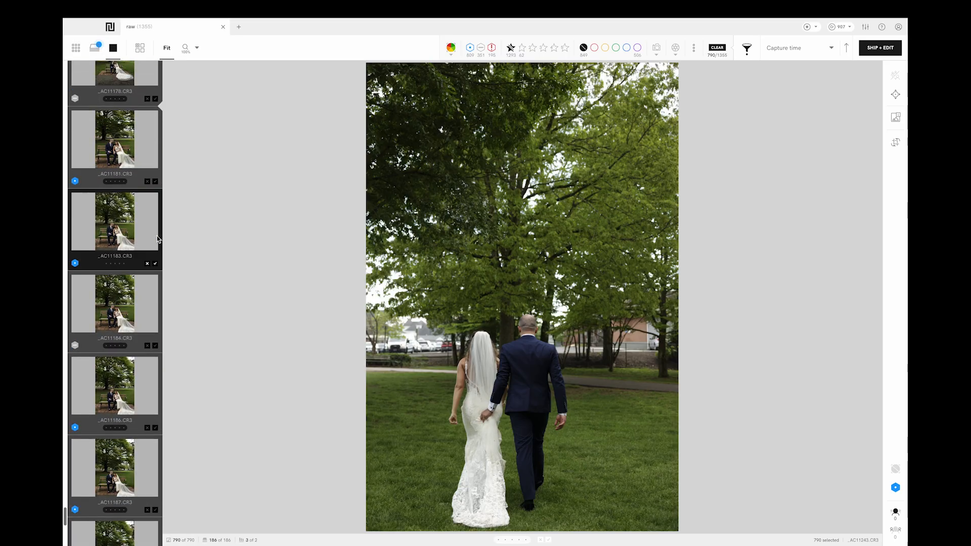
Step: Remove the star and color filters, drop the multiple selection, and look over the unfiltered park photos
click(511, 47)
click(584, 48)
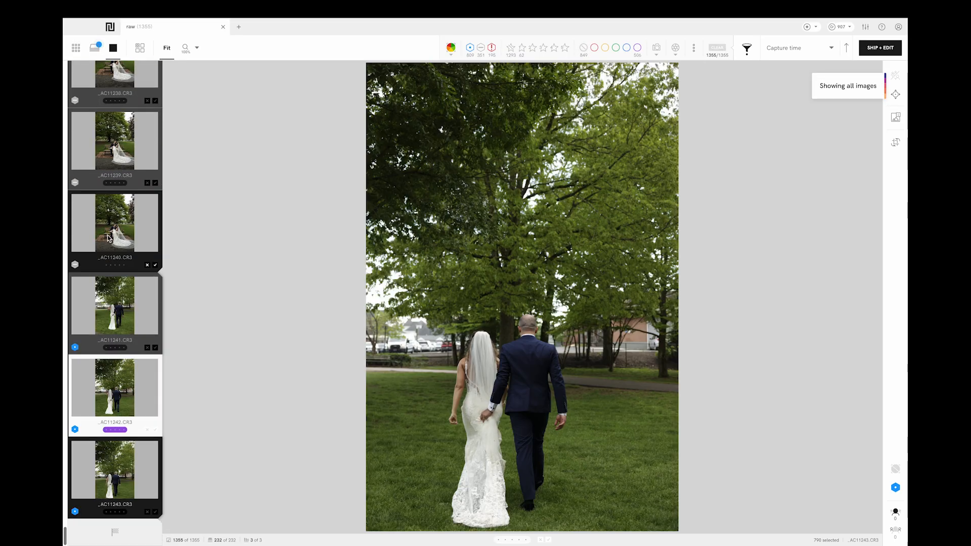
click(116, 306)
scroll(120, 308, up, 10)
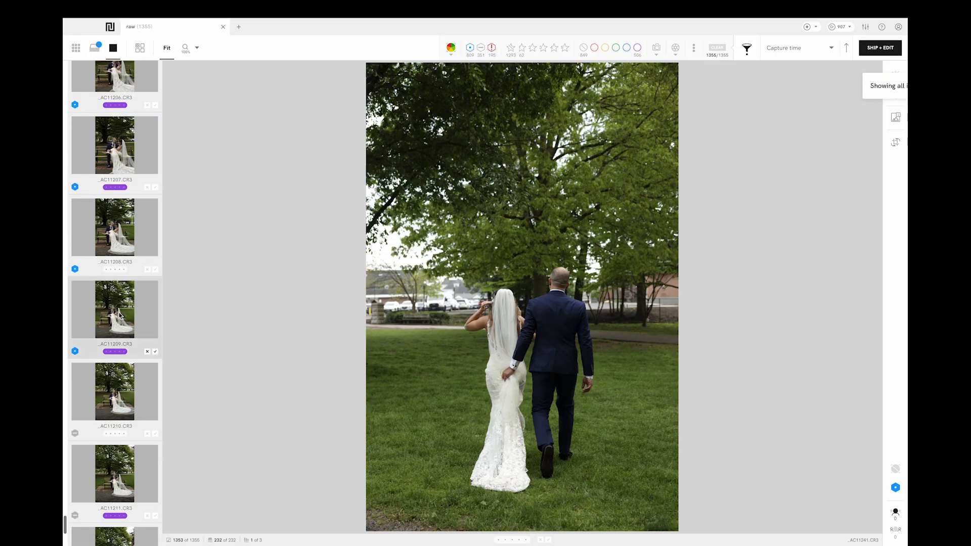
scroll(120, 309, up, 5)
click(120, 347)
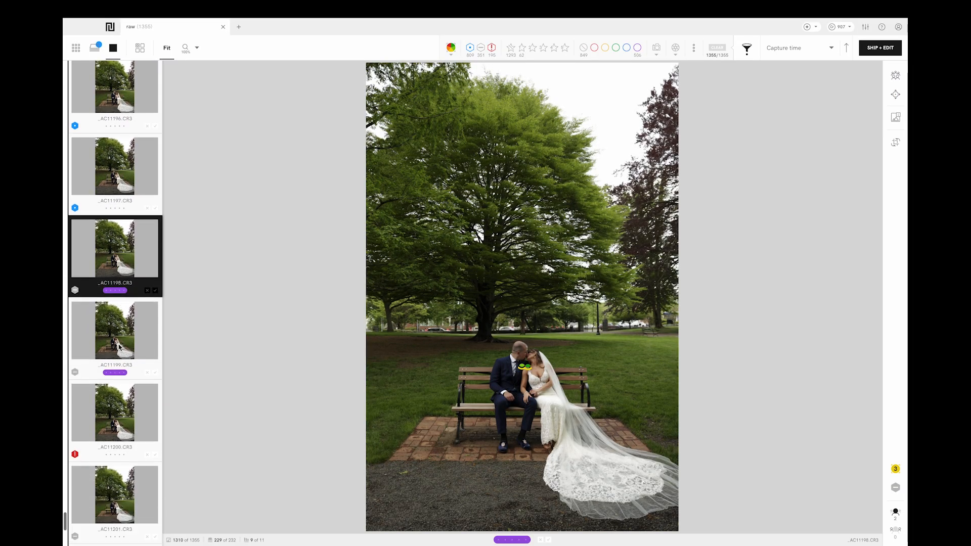
Step: Filter to images with no star rating and no color label, and check through the filtered photos
click(584, 48)
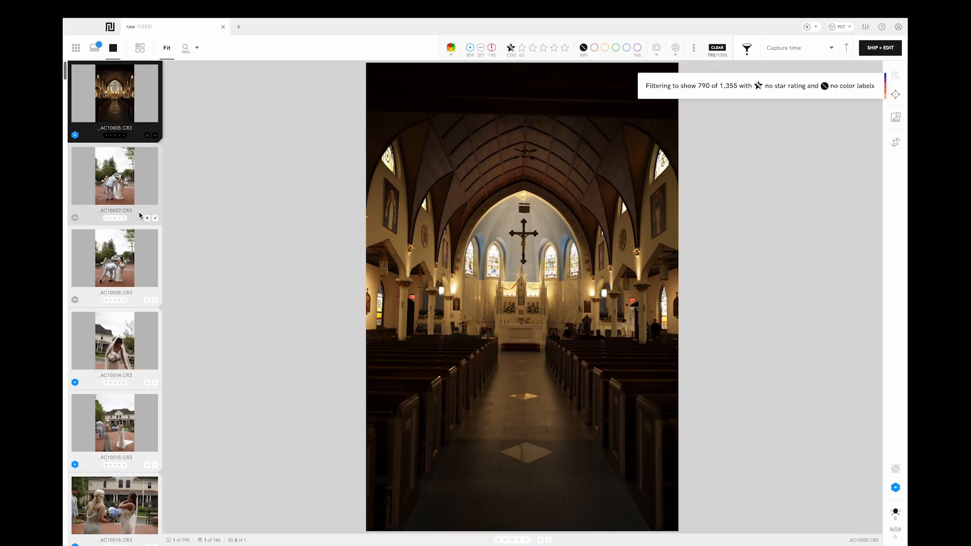
scroll(140, 216, down, 10)
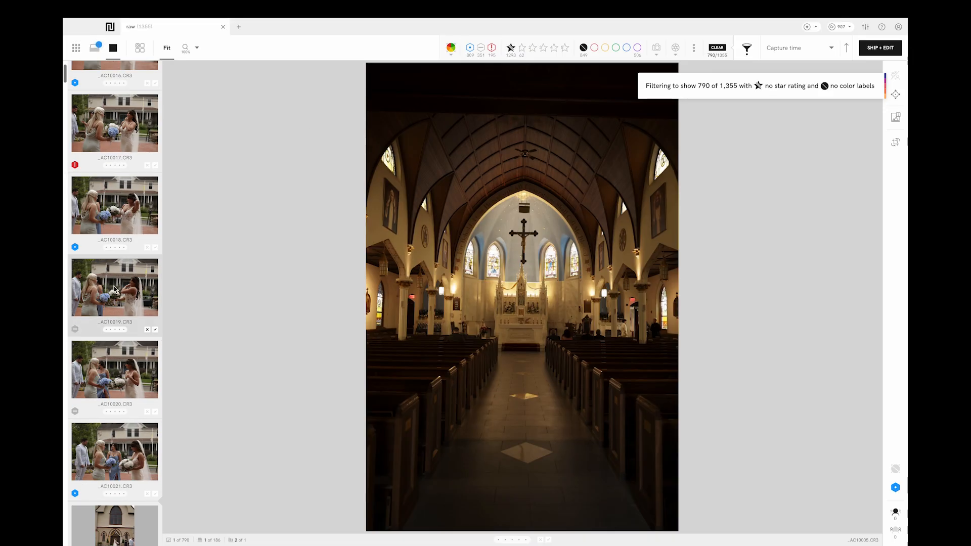
click(127, 249)
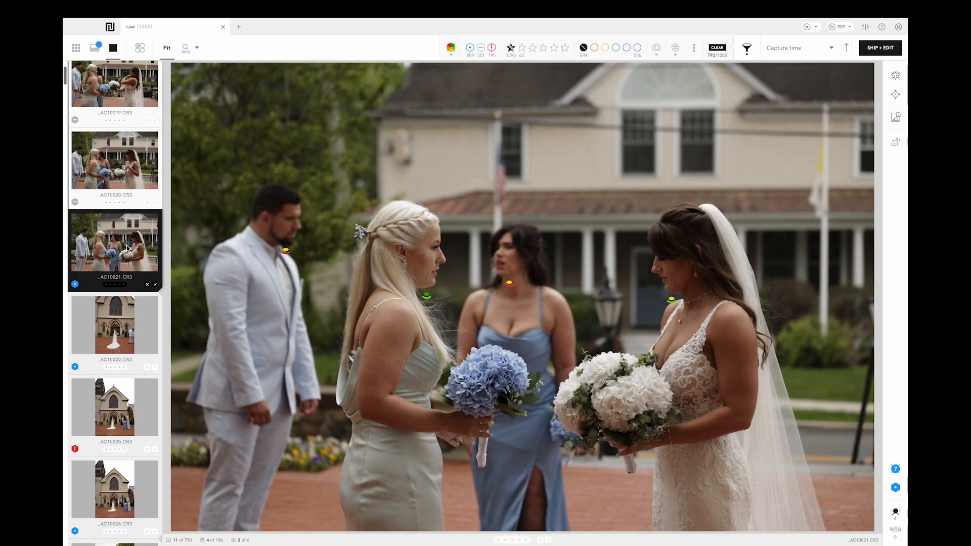
scroll(127, 278, down, 8)
click(125, 346)
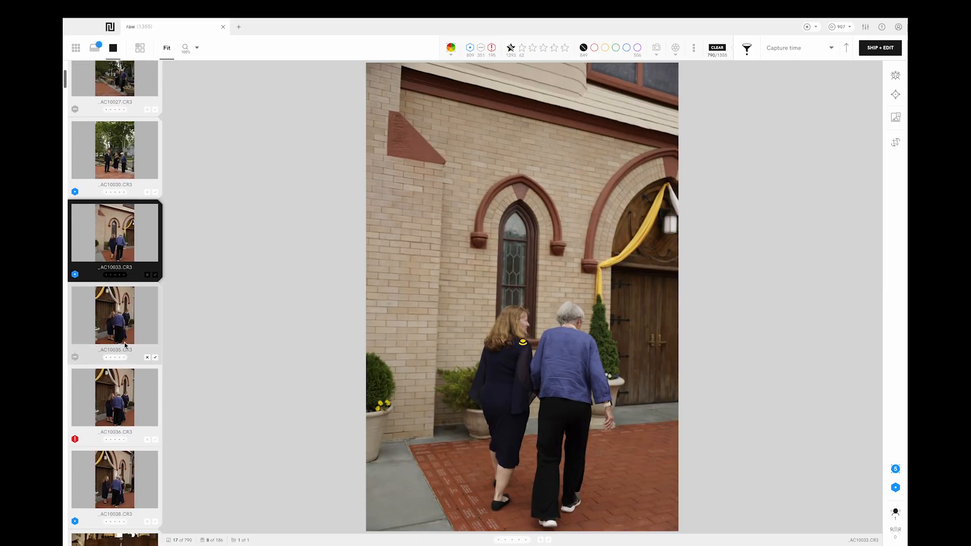
scroll(126, 329, down, 6)
click(129, 313)
scroll(129, 313, down, 5)
click(129, 313)
scroll(129, 314, down, 3)
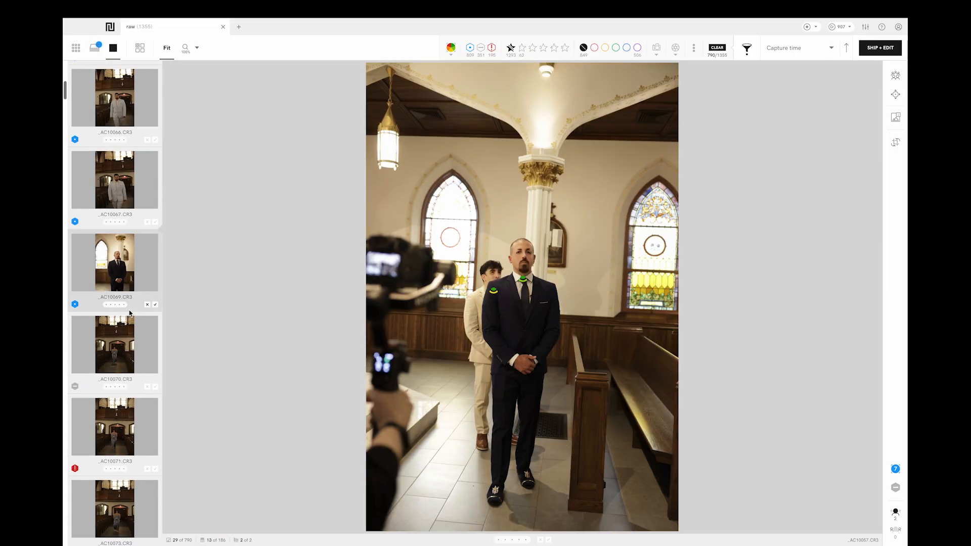
Step: Select all the filtered images without a star rating or color label, delete them, and confirm the deletion
key(ctrl+a)
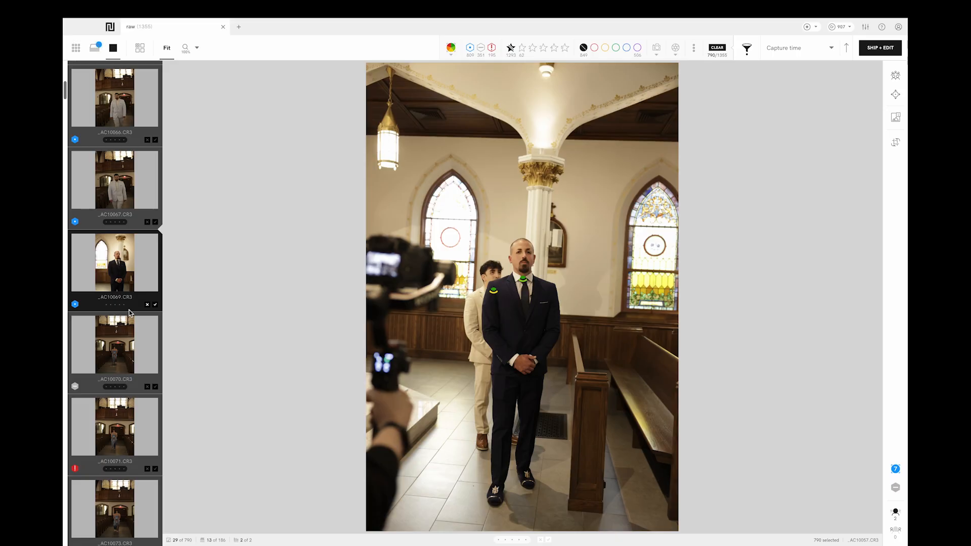
key(Delete)
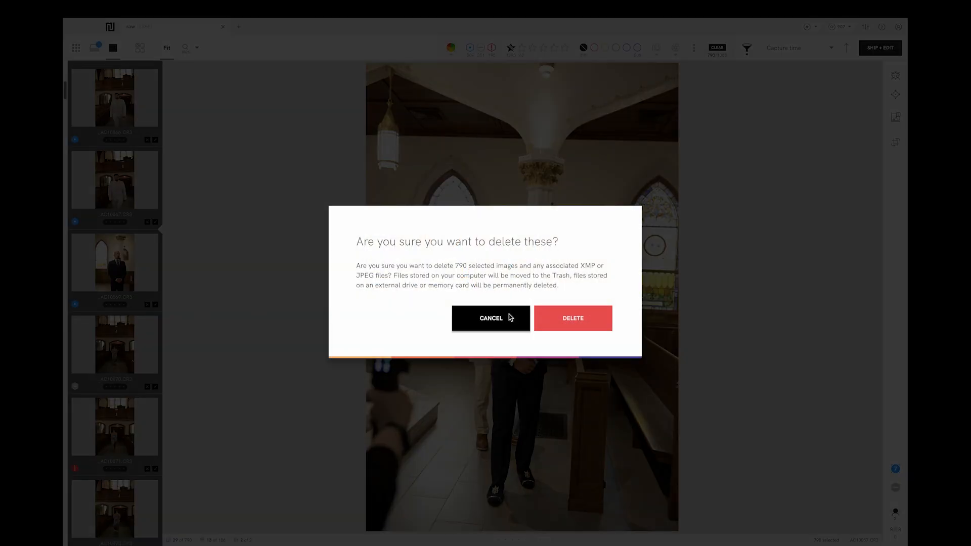
click(581, 317)
Step: Switch to the Finder desktop, check the raw folder and close it, and open the weddings folder on the 25 PHOTO 2 drive
key(ctrl+Up)
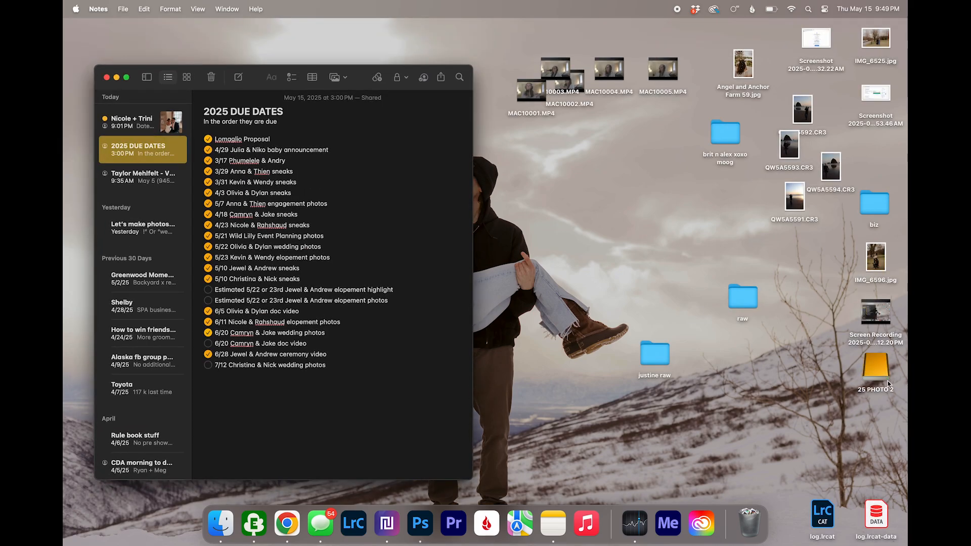
double_click(881, 375)
double_click(741, 304)
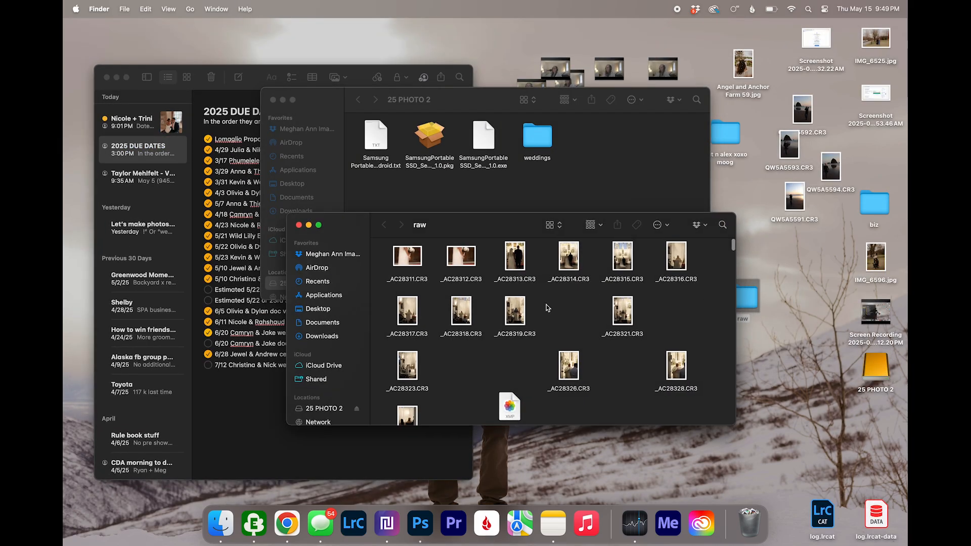
scroll(546, 308, up, 1)
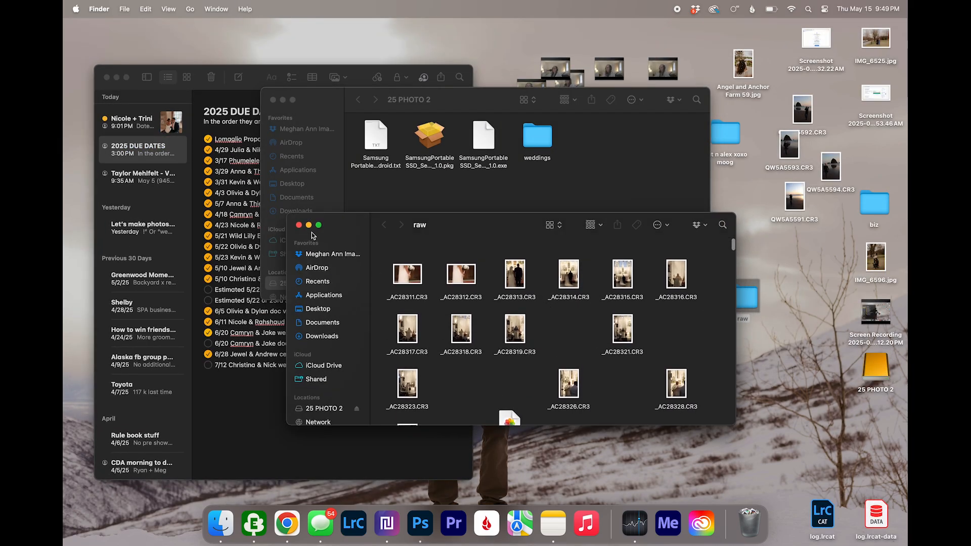
click(298, 225)
double_click(536, 141)
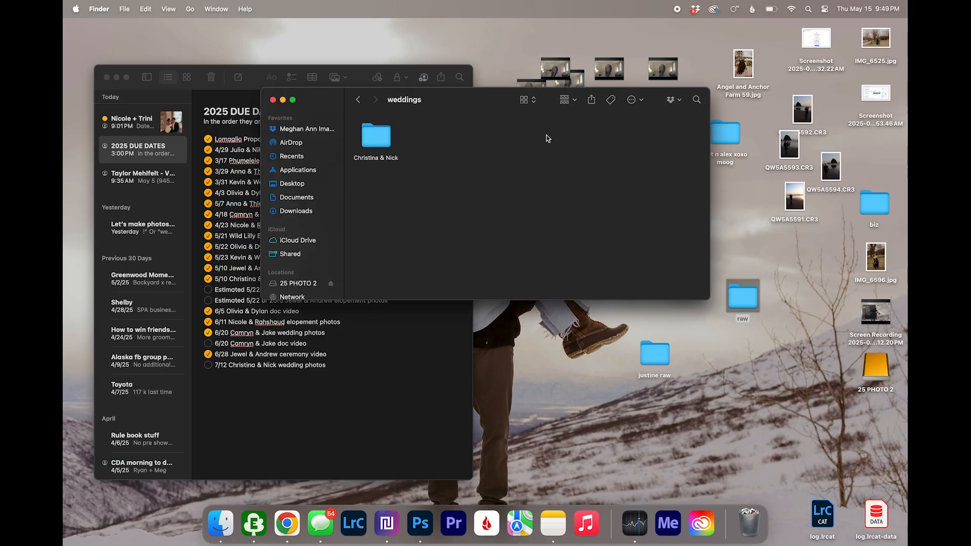
Step: Create a folder named with the couple's first names inside weddings, and copy the desktop's raw folder into it
right_click(426, 147)
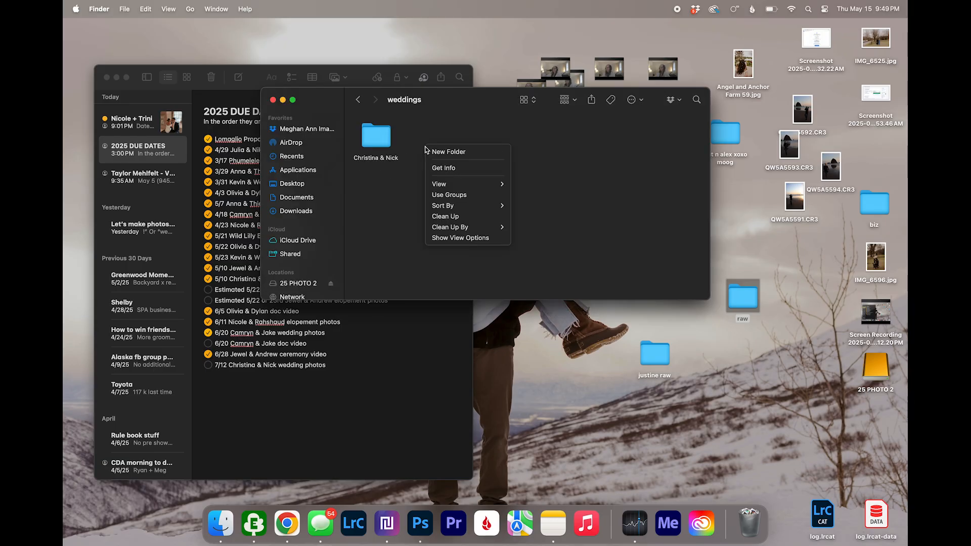
click(442, 151)
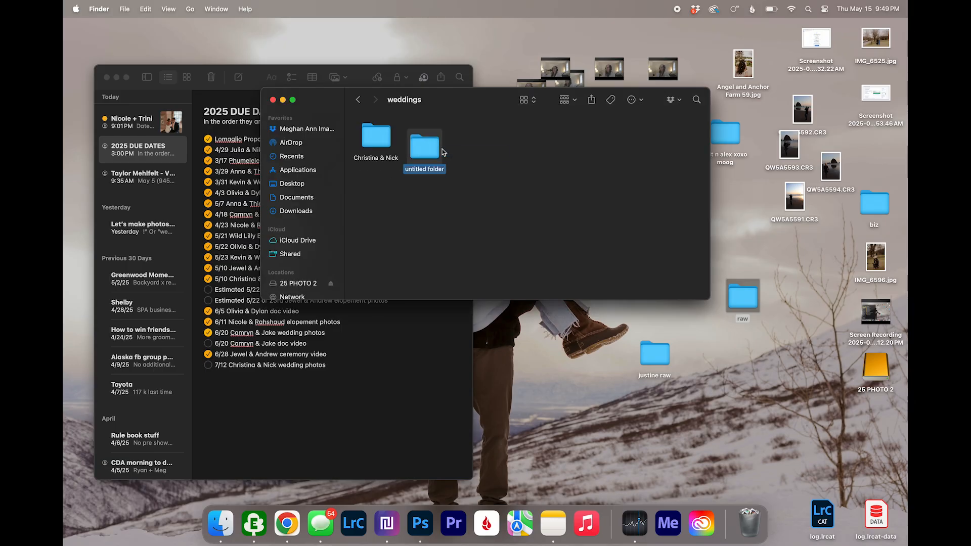
text(A)
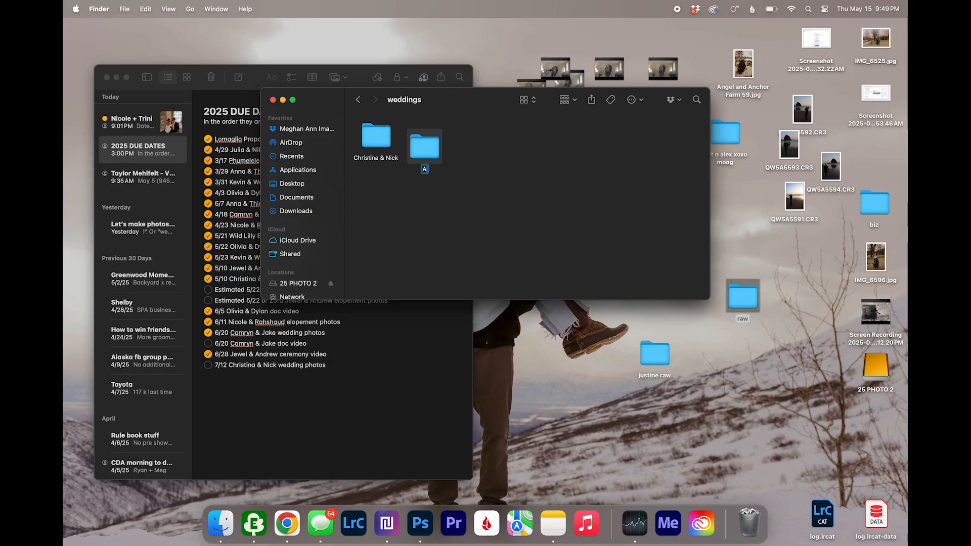
text(lexis & Steveb)
key(BackSpace)
text(n)
key(Return)
double_click(444, 169)
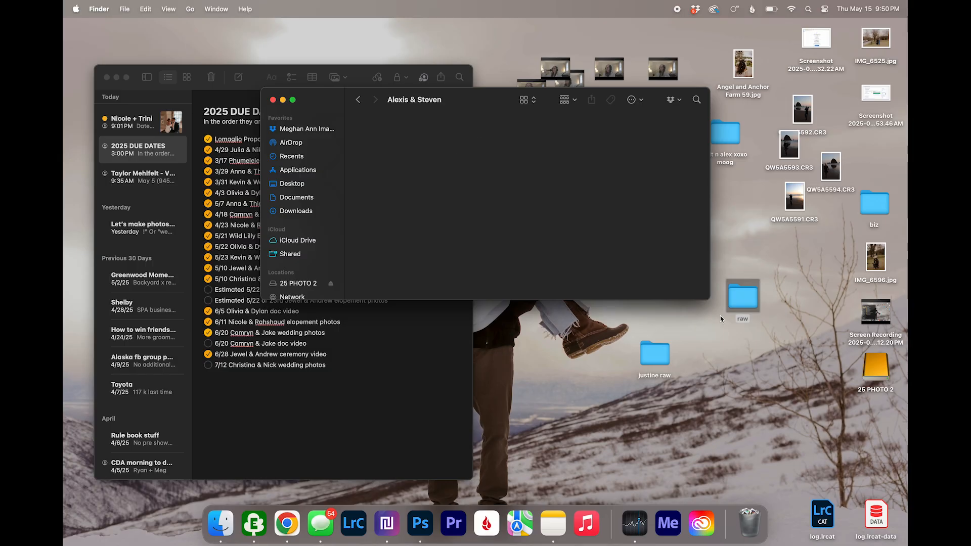
key(super+v)
Step: Look through the deleted CR3 files in the Trash and close its window
click(749, 522)
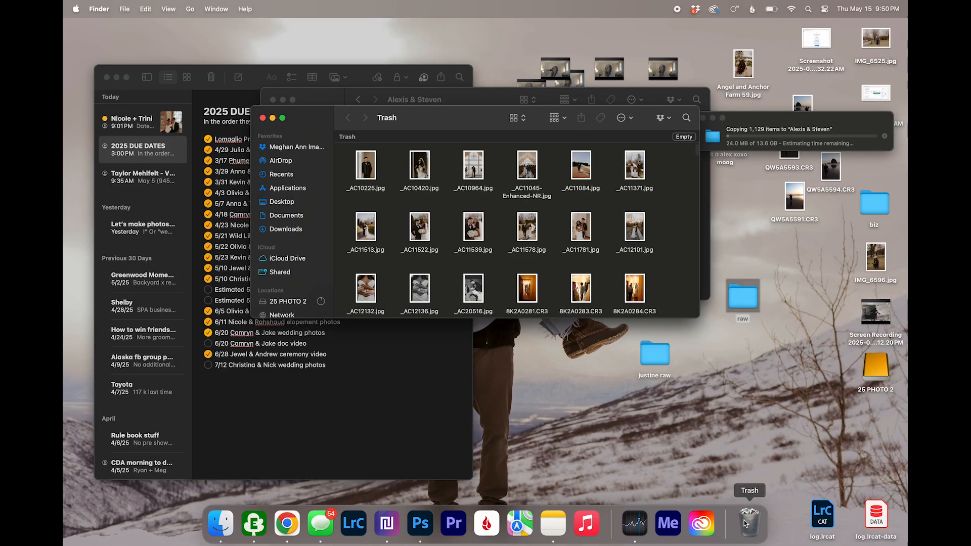
drag(697, 150, 692, 296)
scroll(585, 232, up, 8)
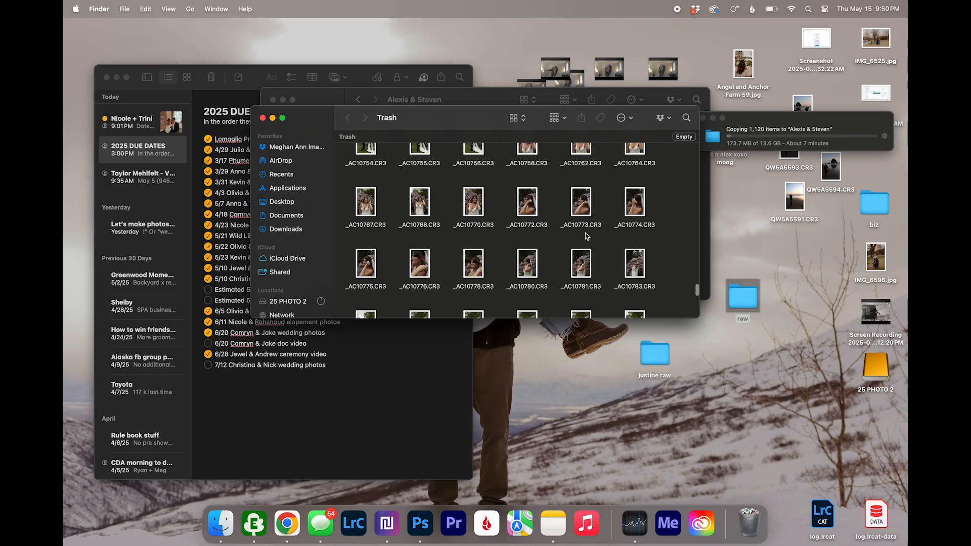
click(263, 118)
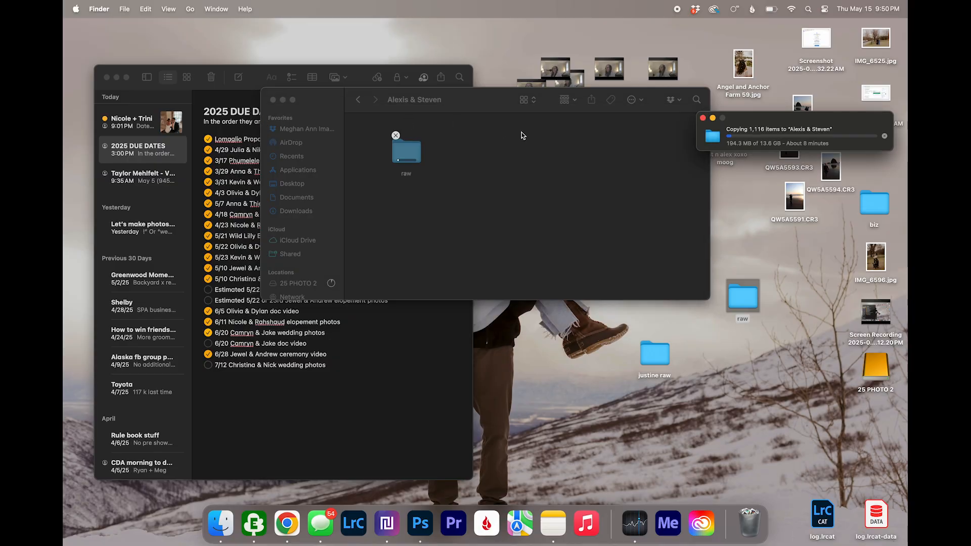
drag(485, 105, 471, 129)
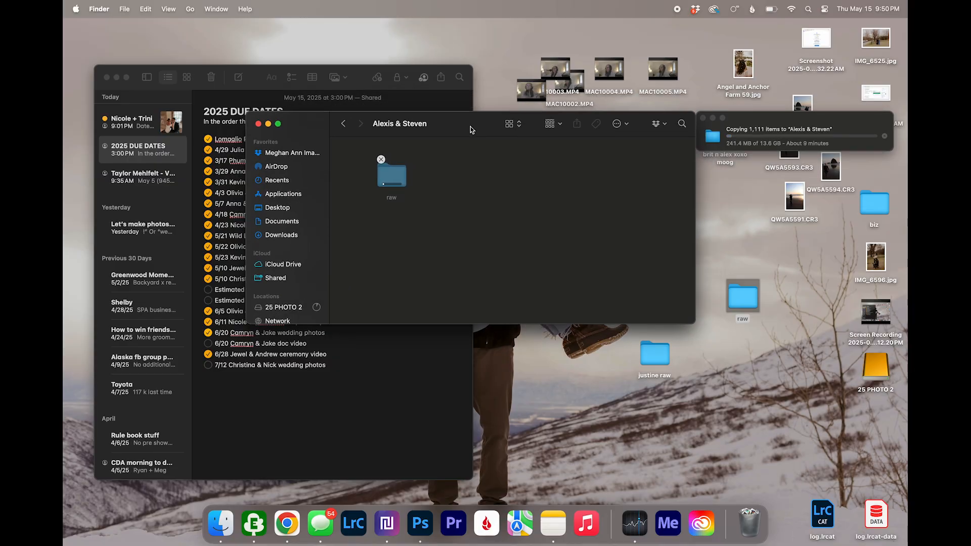
click(748, 521)
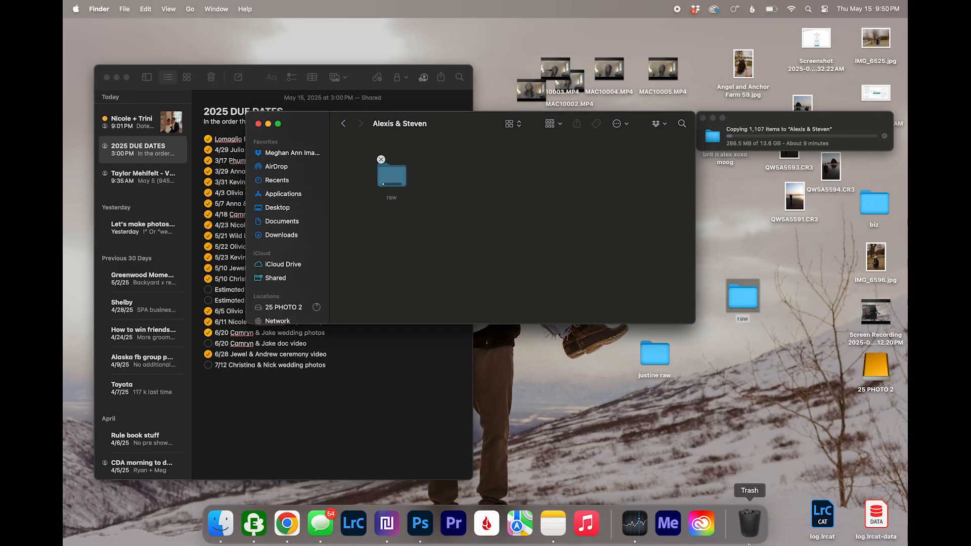
scroll(661, 265, up, 5)
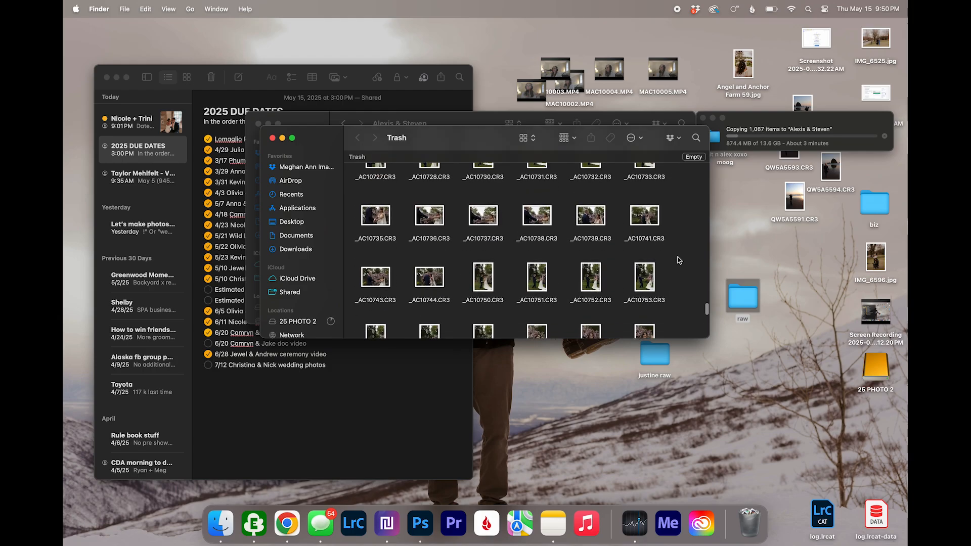
key(super+a)
drag(644, 216, 640, 218)
scroll(383, 309, up, 15)
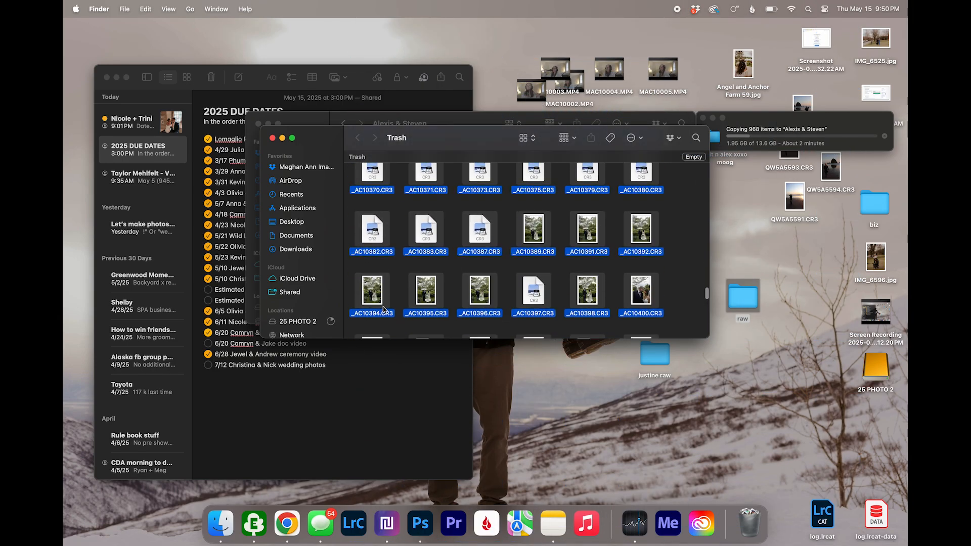
key(super+w)
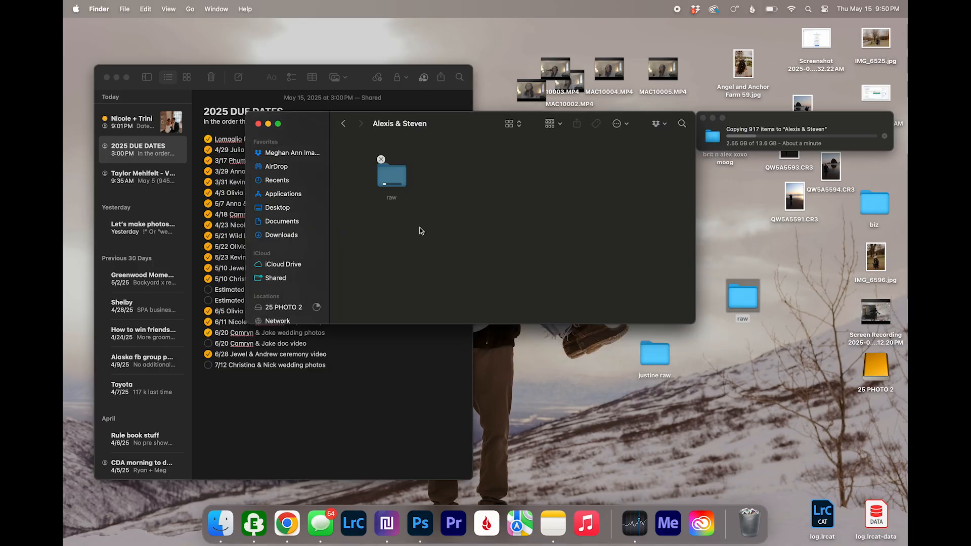
Step: Check the Narrative Select + Edit window, return to the Finder desktop, and inspect the files in the raw folder
key(ctrl+Up)
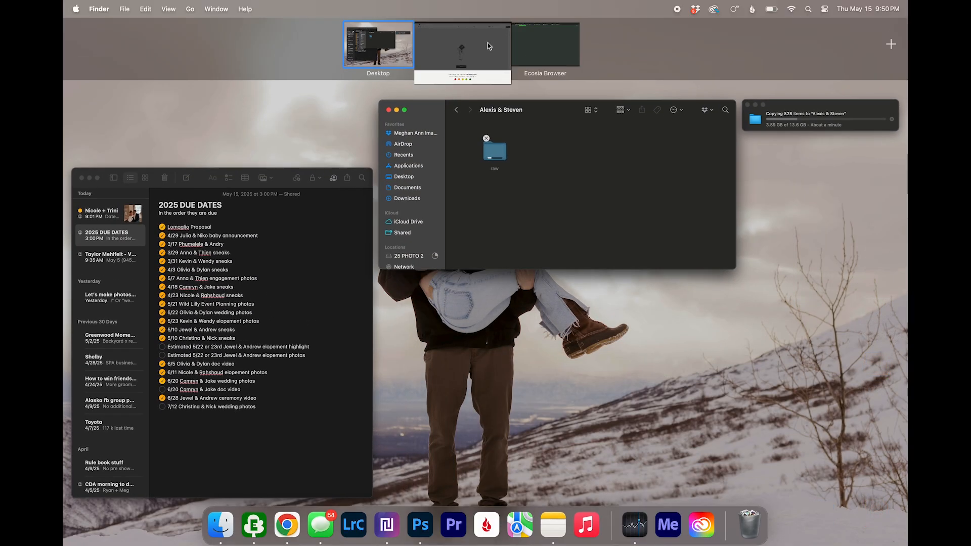
click(488, 42)
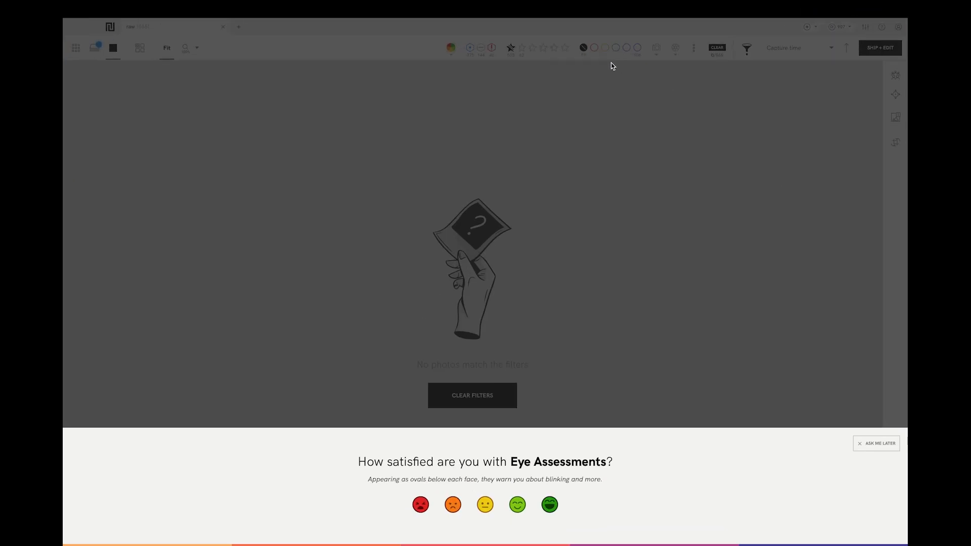
key(ctrl+Up)
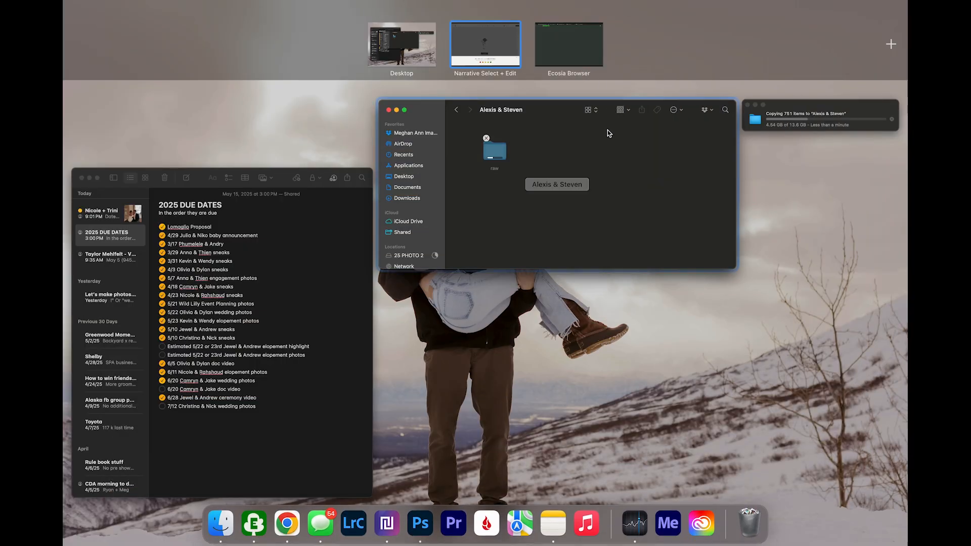
click(576, 153)
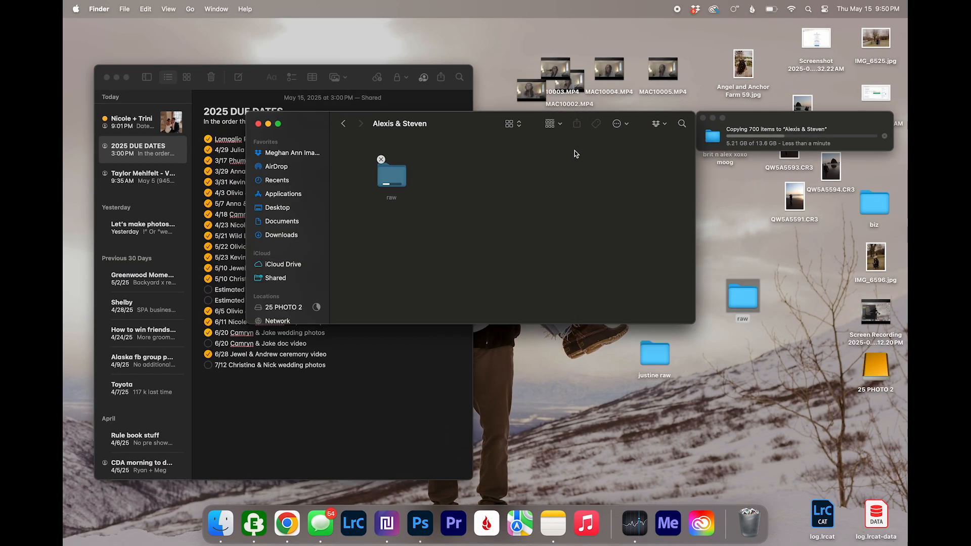
double_click(741, 303)
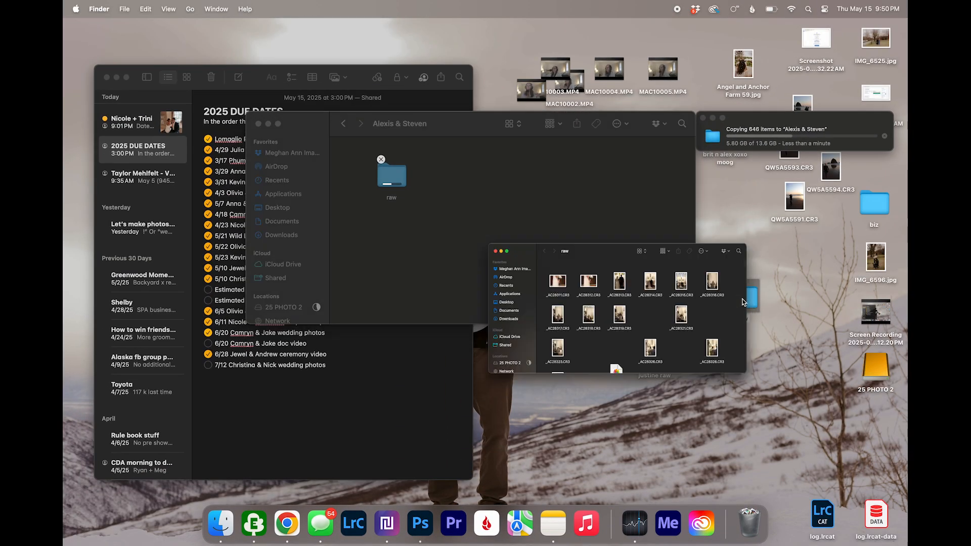
key(super+a)
drag(515, 328, 515, 325)
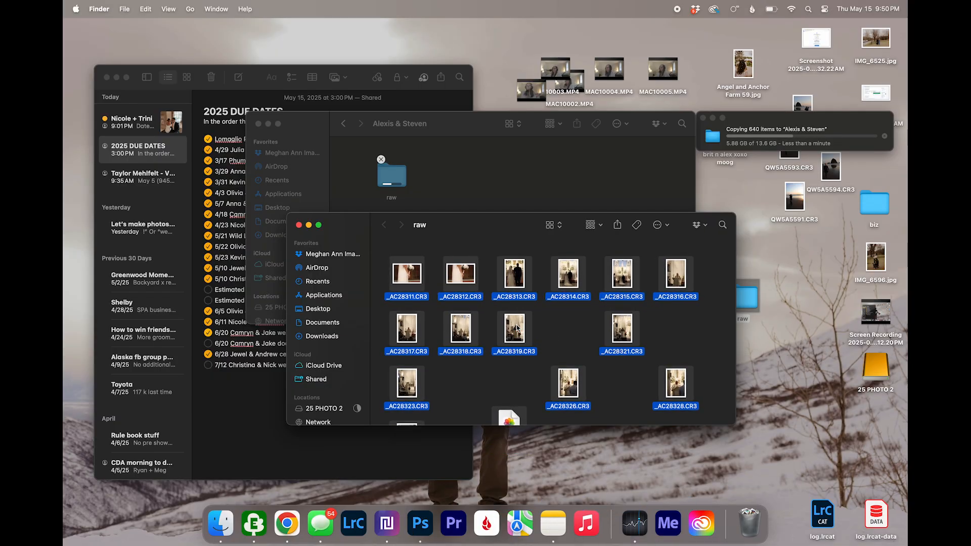
click(299, 225)
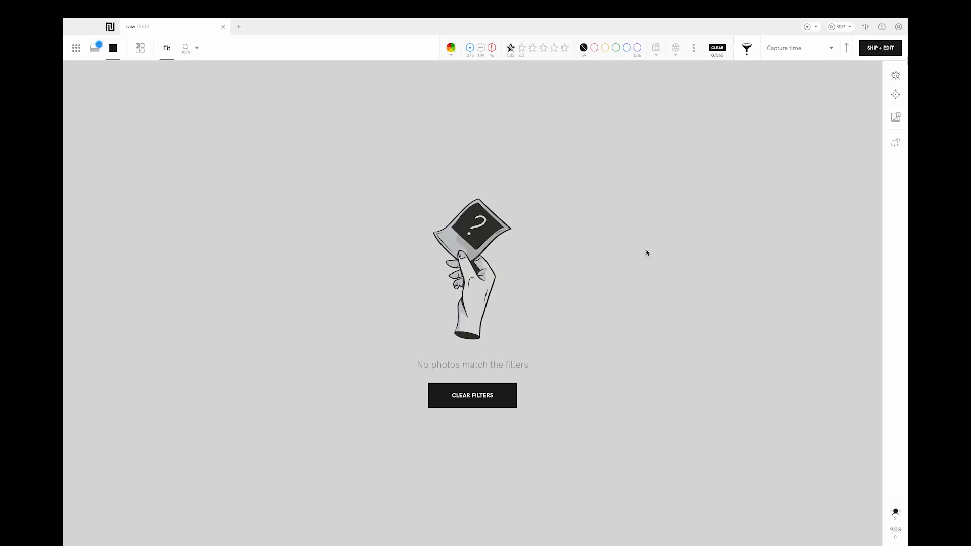
Step: In Narrative Select + Edit, remove the no-color and no-star filters and look over the remaining keepers
click(583, 48)
click(511, 47)
scroll(108, 266, down, 20)
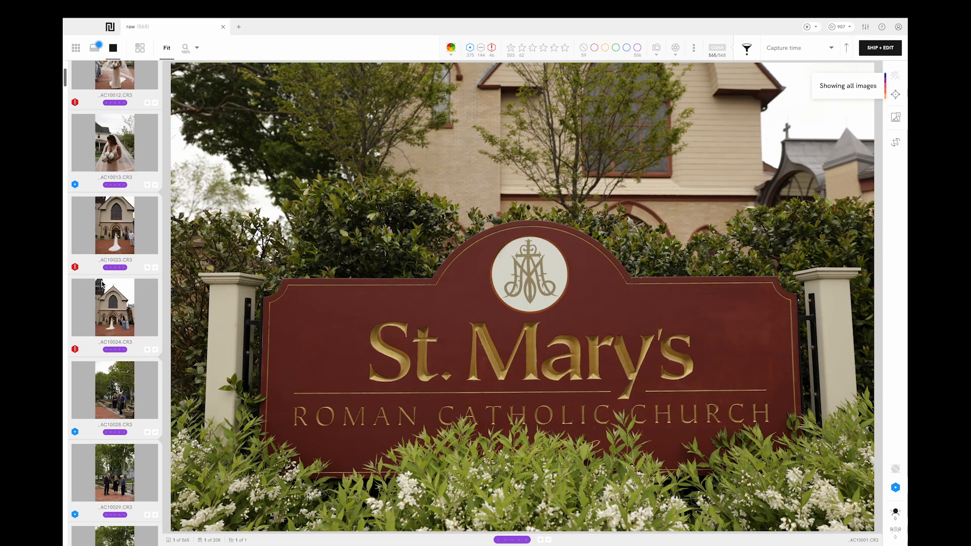
click(103, 285)
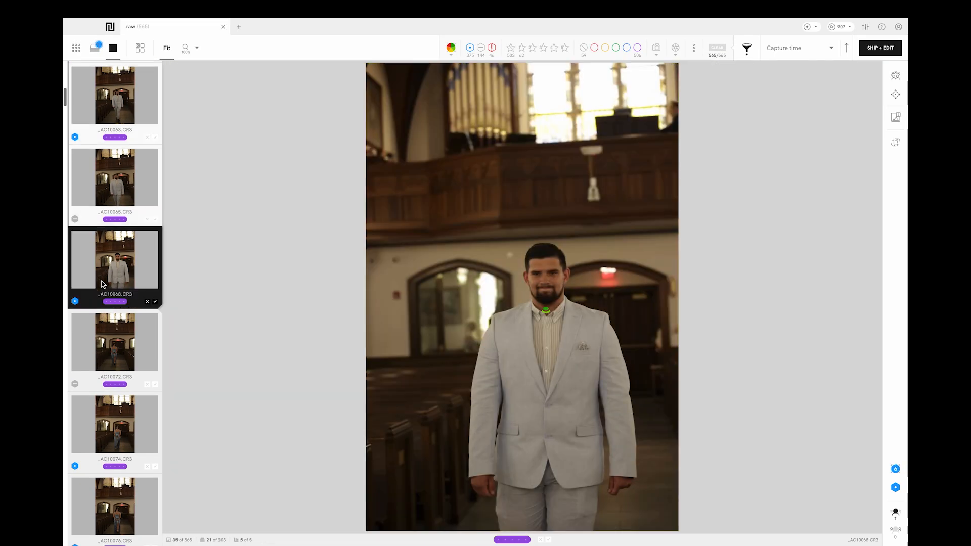
scroll(103, 284, up, 20)
scroll(103, 284, up, 3)
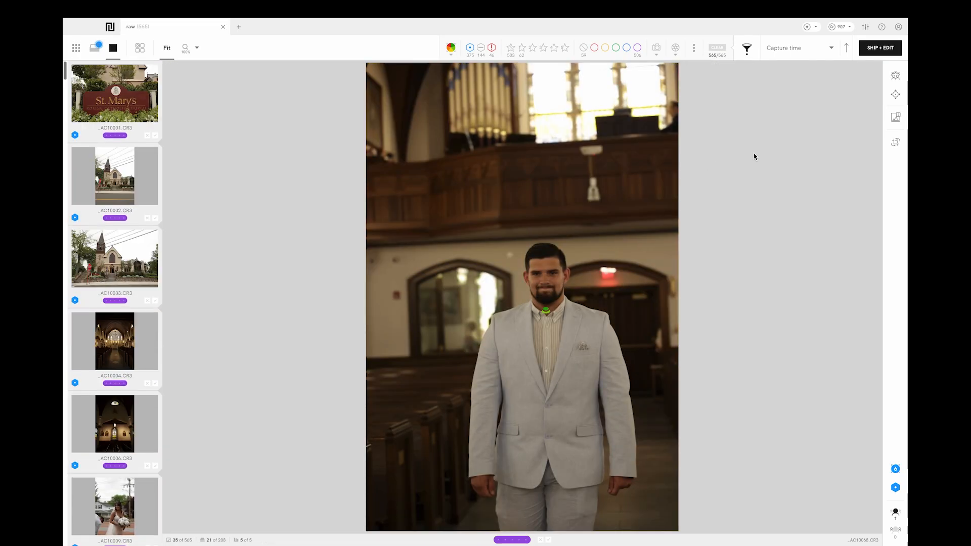
Step: Open the Ship + Pre-edit settings, choose the Edit Style 1 preset for Lightroom, and browse the other presets
click(889, 48)
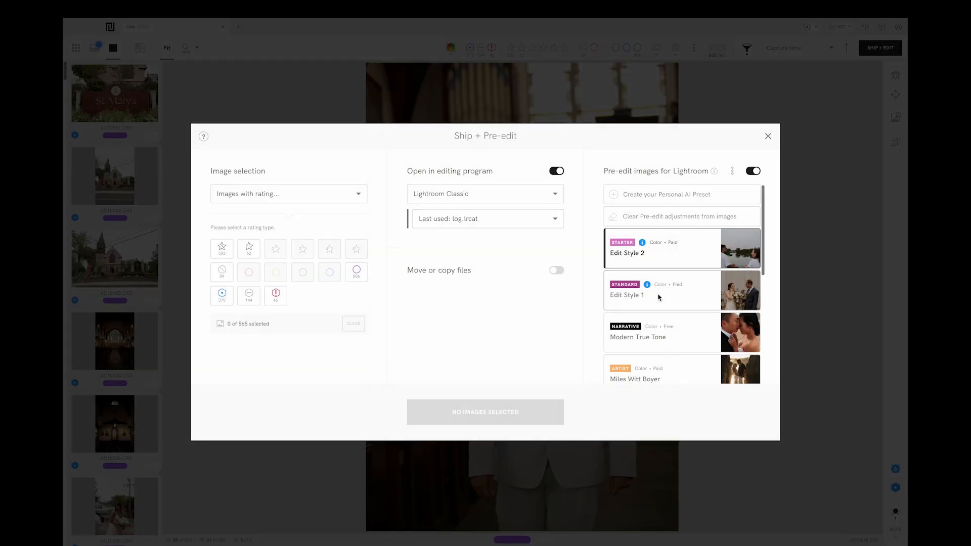
click(673, 293)
click(677, 261)
click(679, 295)
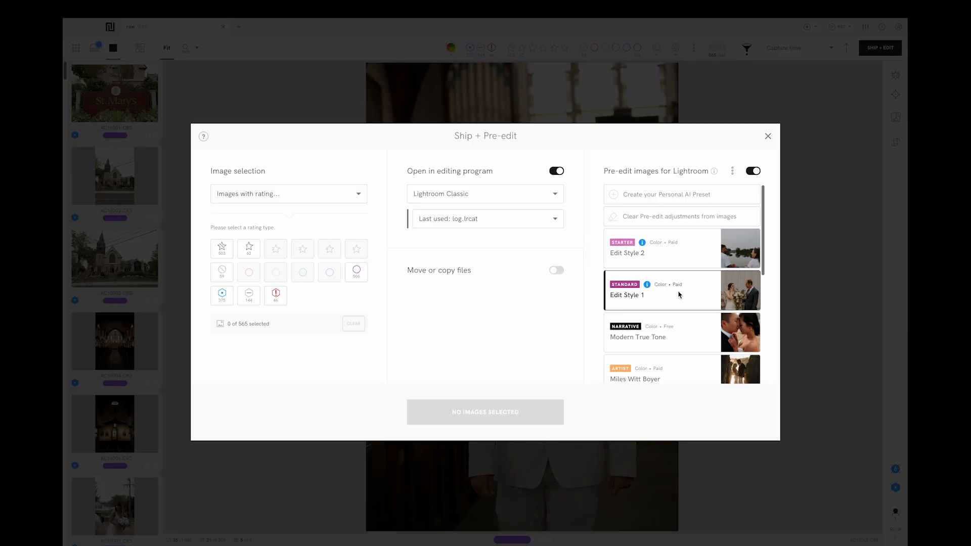
scroll(650, 297, down, 5)
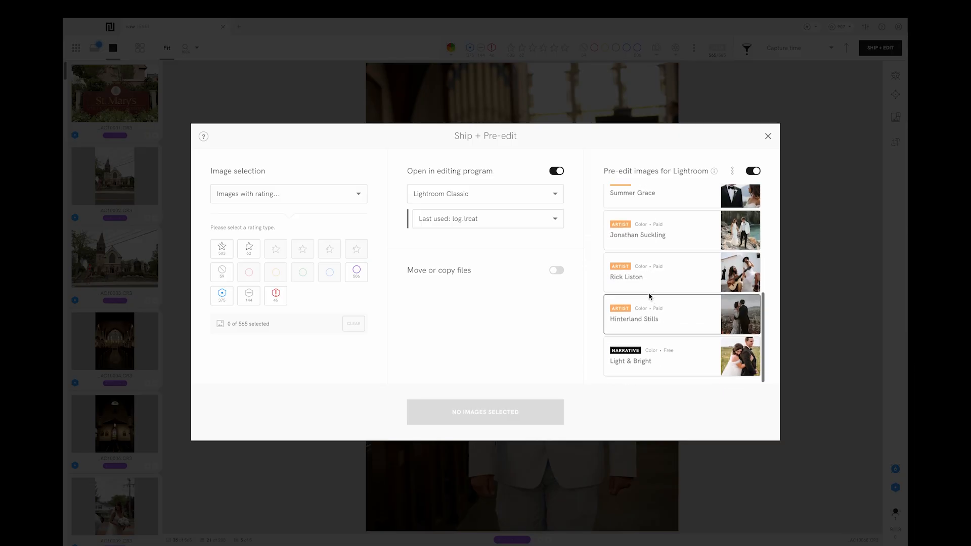
scroll(650, 296, up, 5)
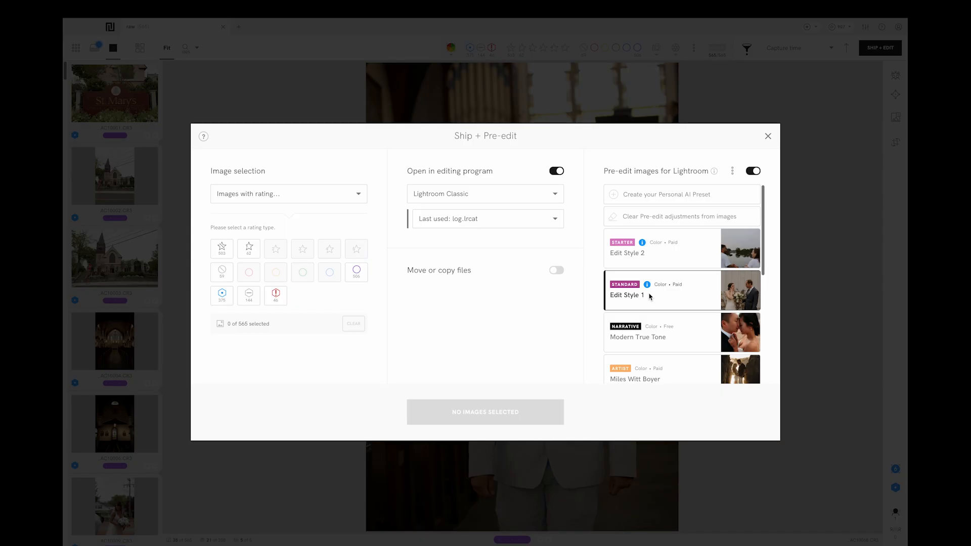
Step: Include images with a purple label or a 1-star rating, and choose to create a new Lightroom Classic catalog
click(358, 273)
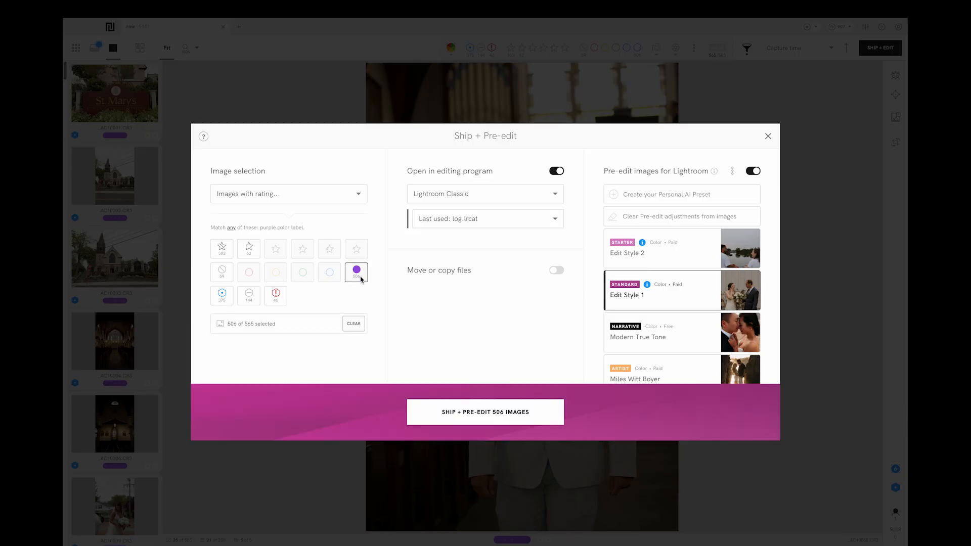
click(259, 253)
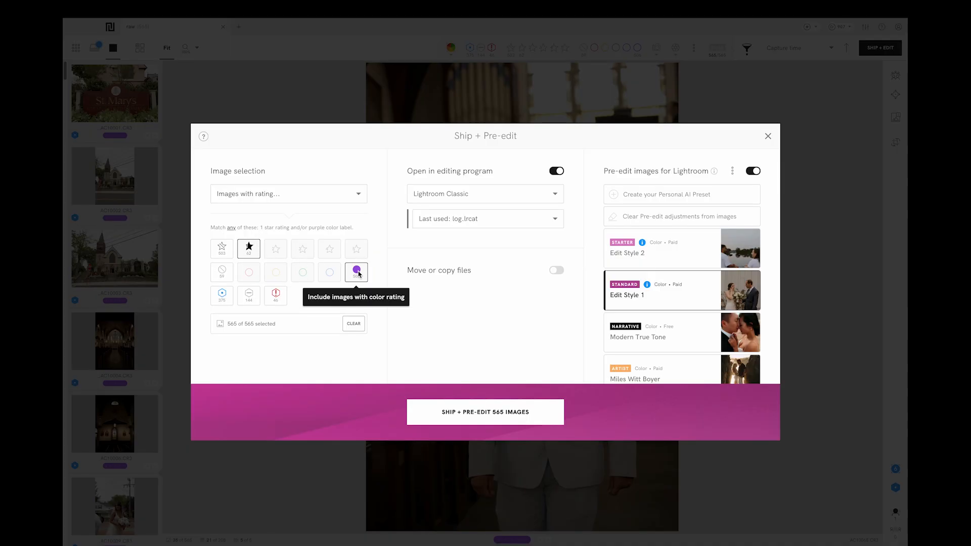
click(516, 218)
click(493, 256)
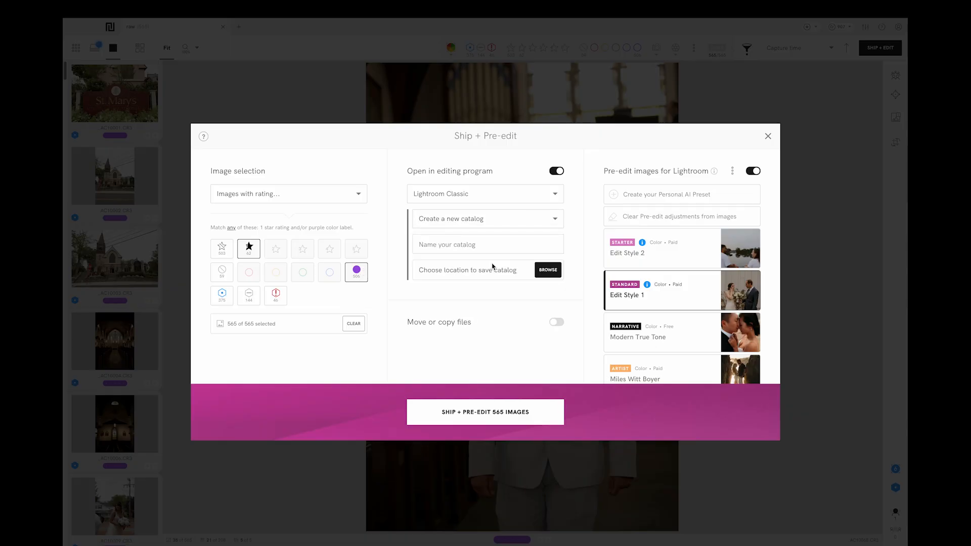
Step: Name the new catalog log and save it in the couple's folder inside weddings on the 25 PHOTO 2 drive
text(log)
click(548, 270)
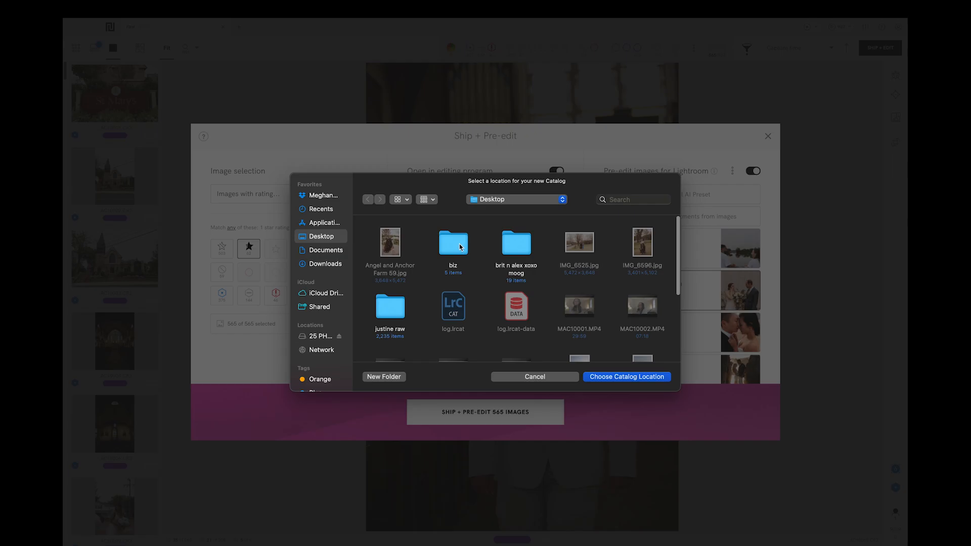
click(316, 336)
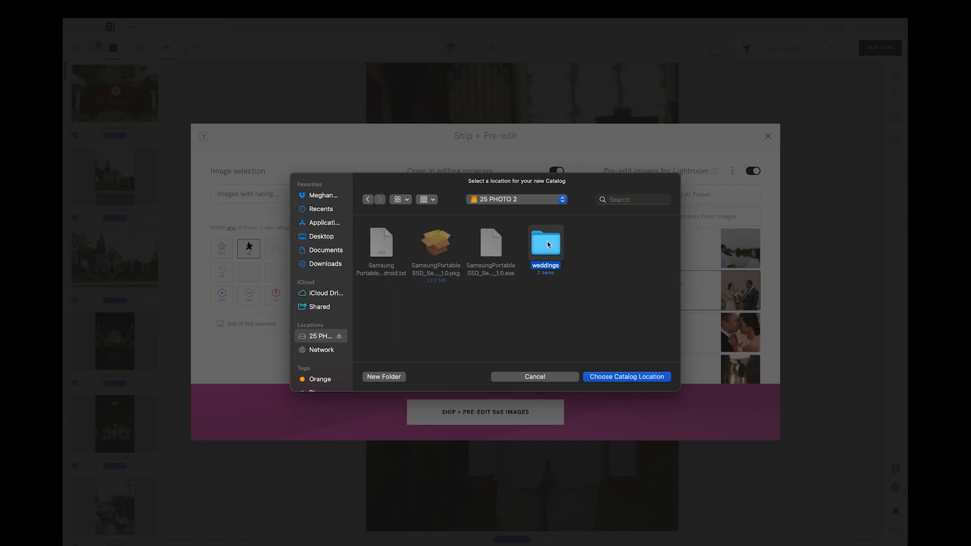
double_click(547, 245)
double_click(392, 248)
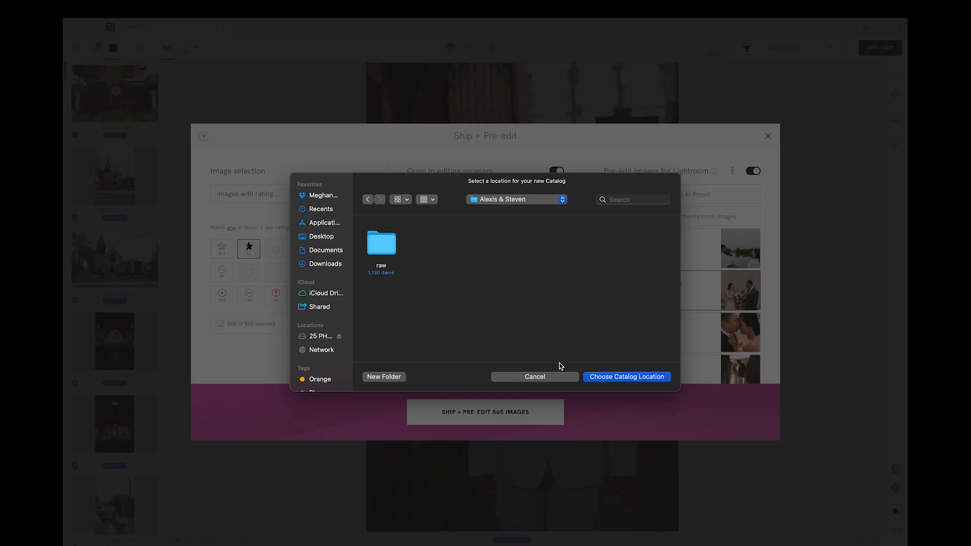
click(635, 377)
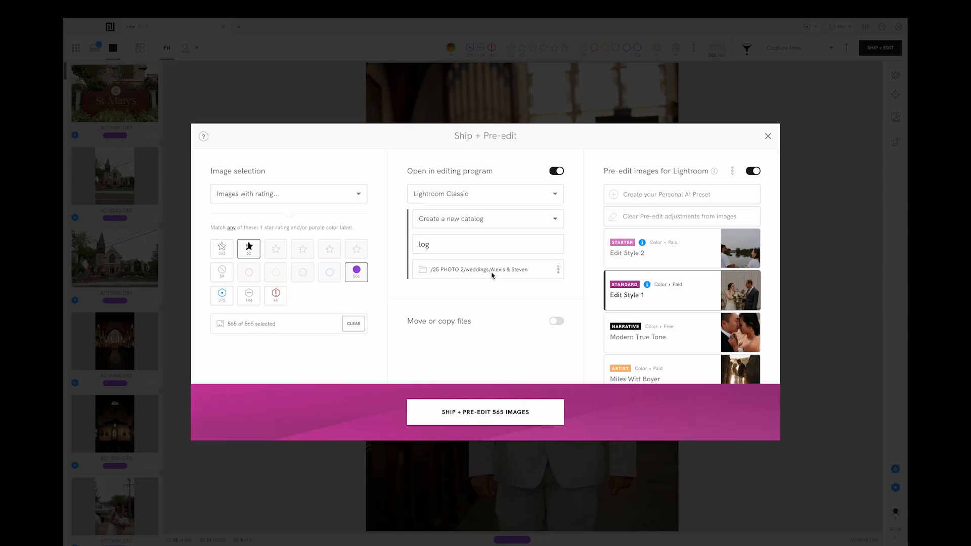
Step: Ship and pre-edit the selected images, and import them all into the log catalog in Lightroom Classic, shown in full screen
click(479, 421)
click(564, 349)
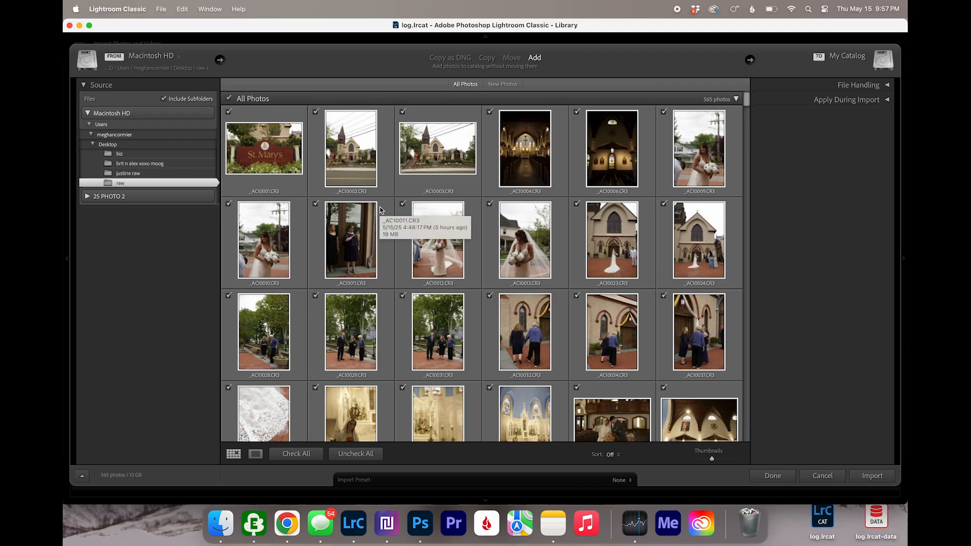
click(872, 482)
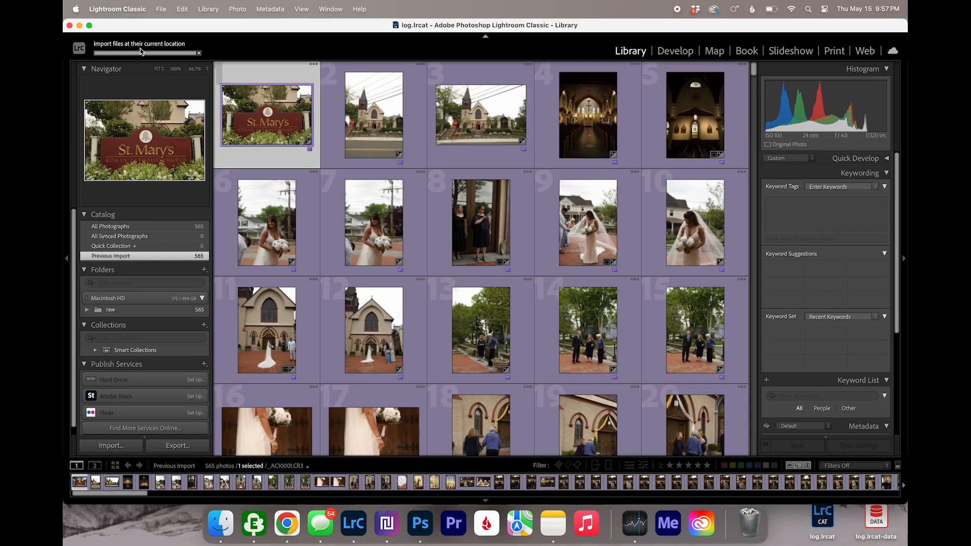
click(89, 25)
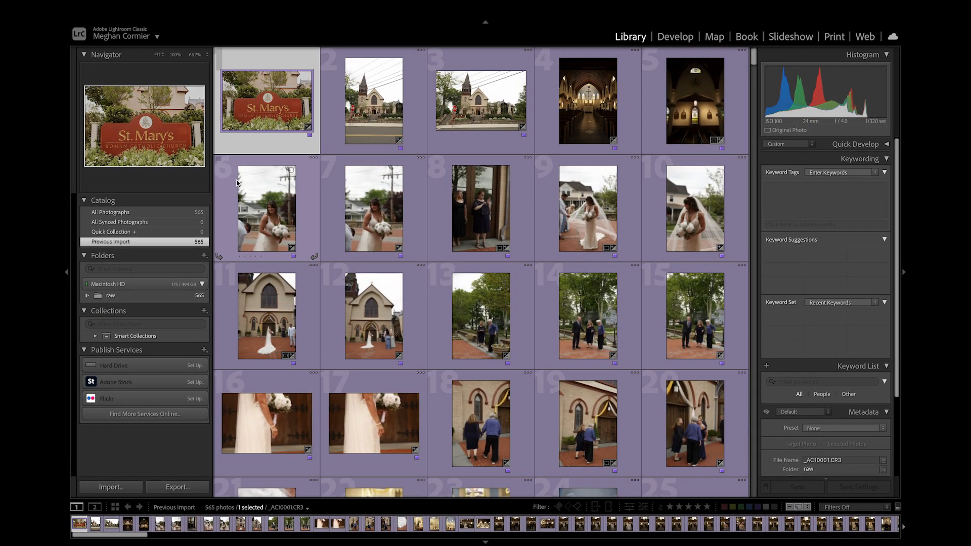
Step: Look over the first imported church and bride photos, viewing the bride portrait _AC10009.CR3 enlarged at full display brightness
click(351, 116)
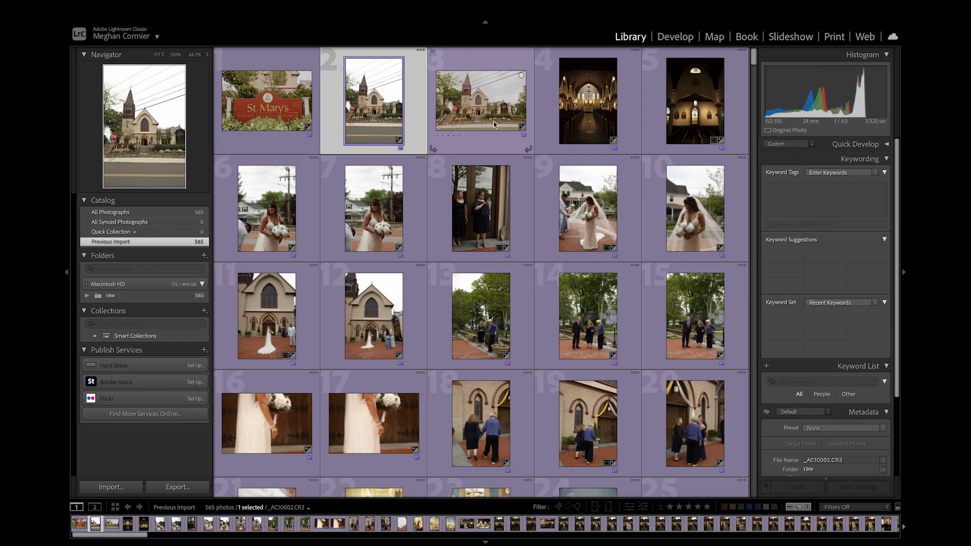
click(595, 225)
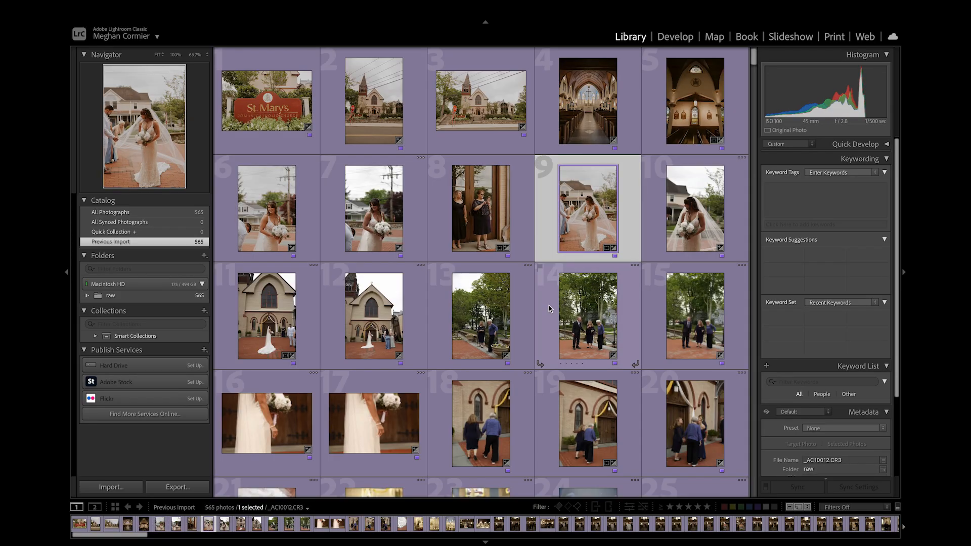
click(276, 239)
key(XF86MonBrightnessUp)
key(XF86MonBrightnessUp)
key(XF86MonBrightnessUp)
key(XF86MonBrightnessUp)
key(XF86MonBrightnessUp)
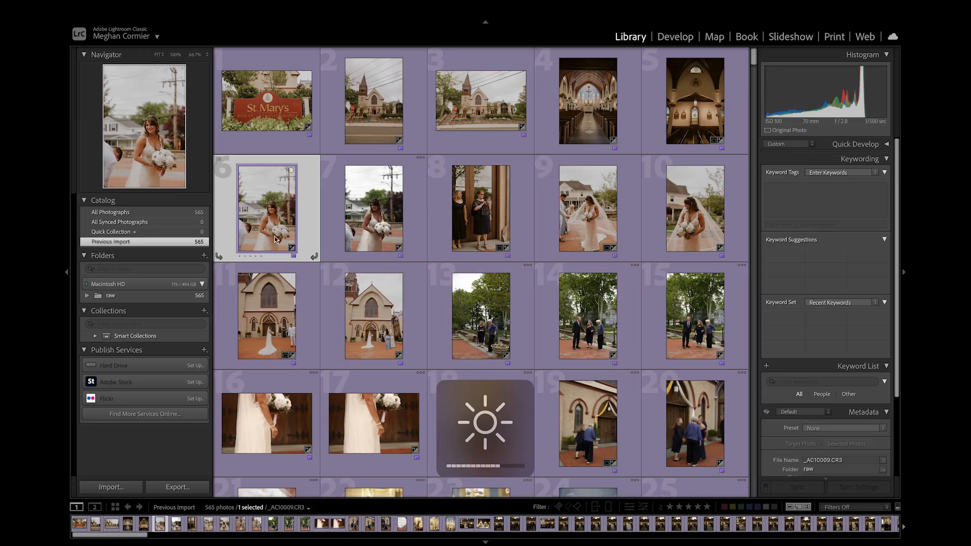
key(f)
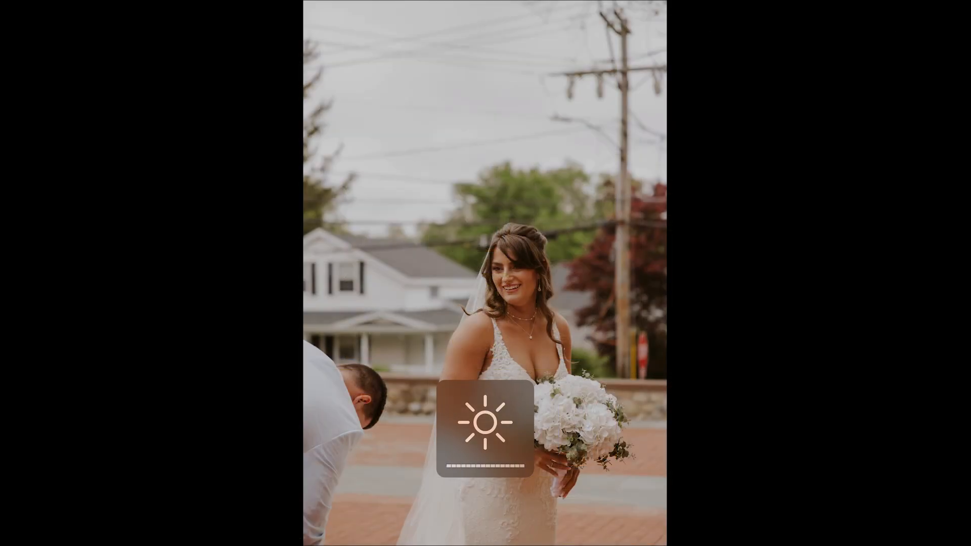
key(f)
Step: Find the altar ceremony photo _AC10155.CR3 and develop it with Exposure at 0.00 and Temp at 2,903
scroll(678, 126, down, 5)
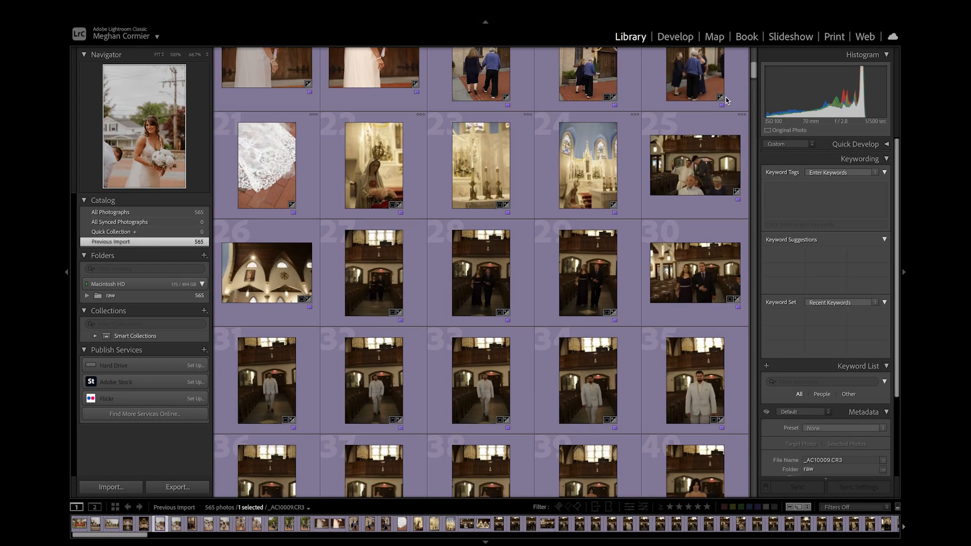
drag(754, 71, 754, 102)
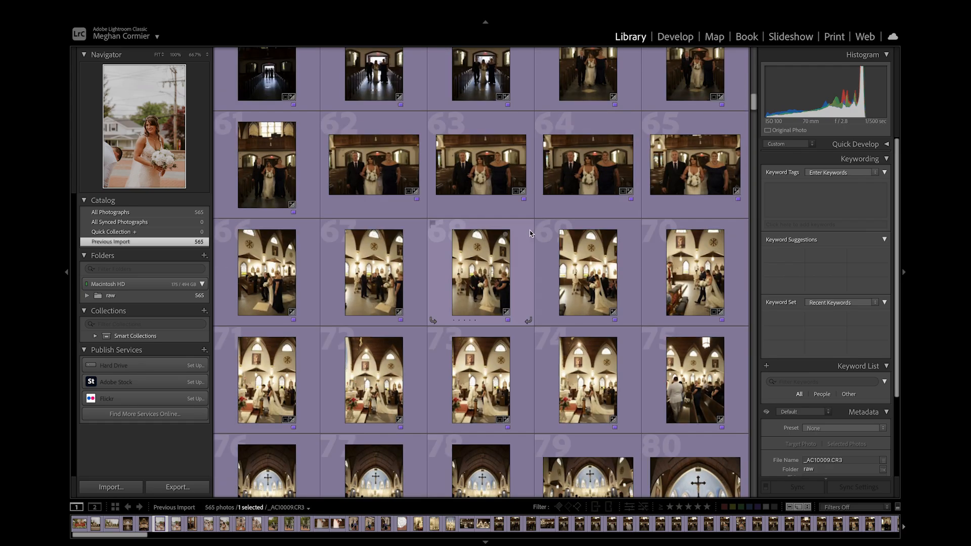
scroll(509, 291, down, 2)
scroll(509, 291, down, 1)
click(548, 288)
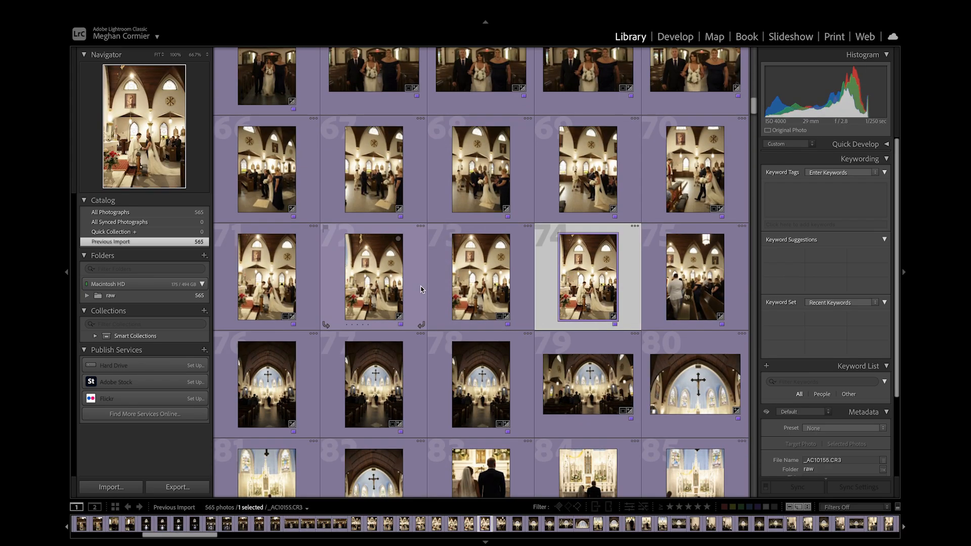
key(d)
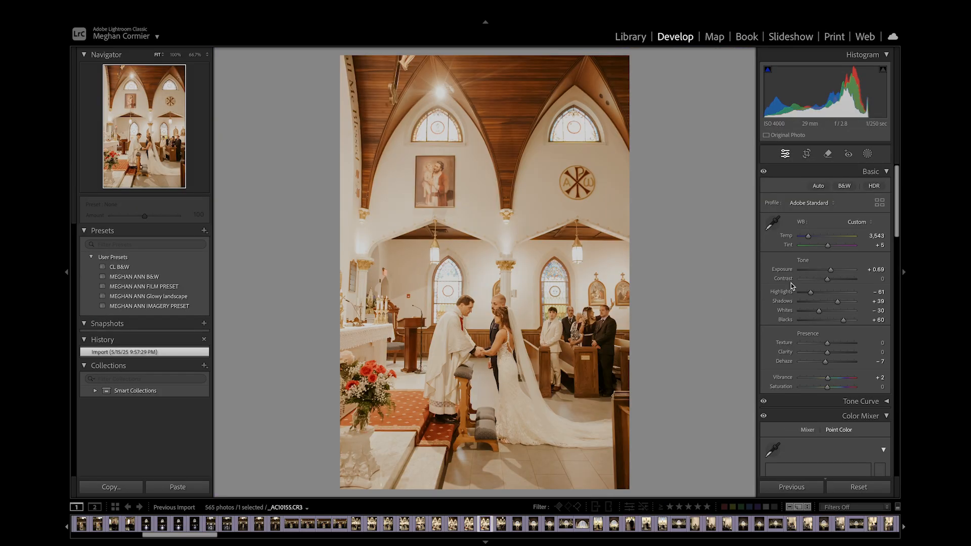
double_click(830, 271)
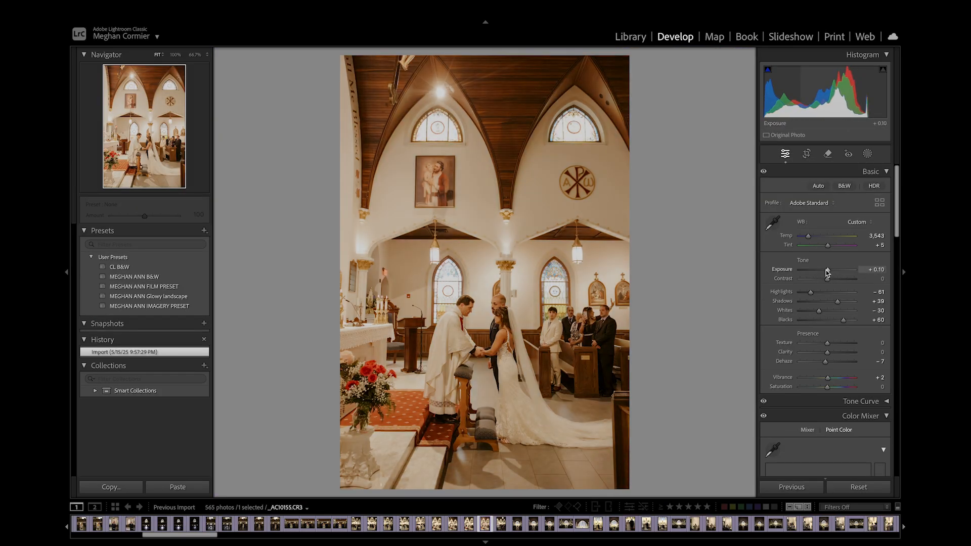
drag(805, 238, 805, 236)
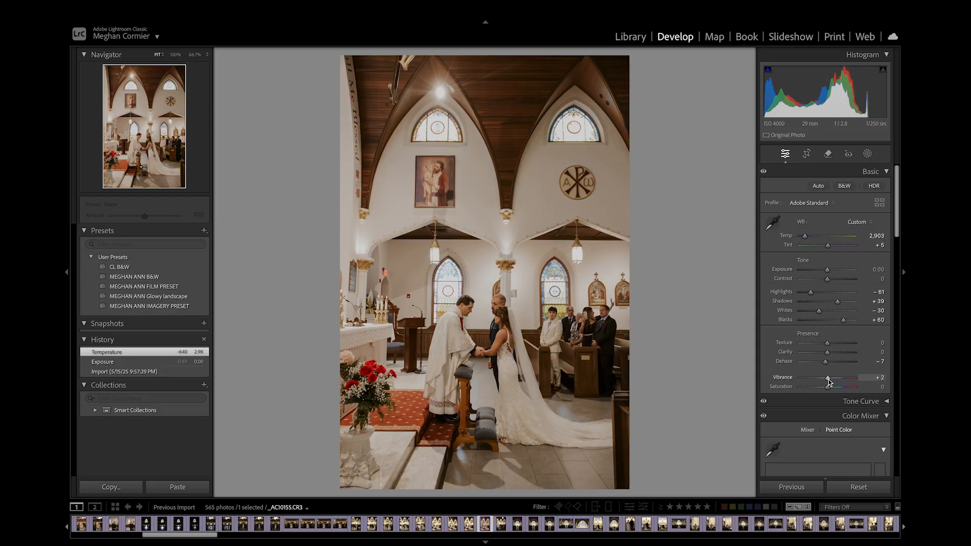
Step: Refine the altar ceremony photo with Vibrance +14, a post-crop vignette amount of -8 and Temp 2,836
drag(831, 382, 824, 376)
scroll(809, 354, down, 15)
scroll(827, 377, up, 15)
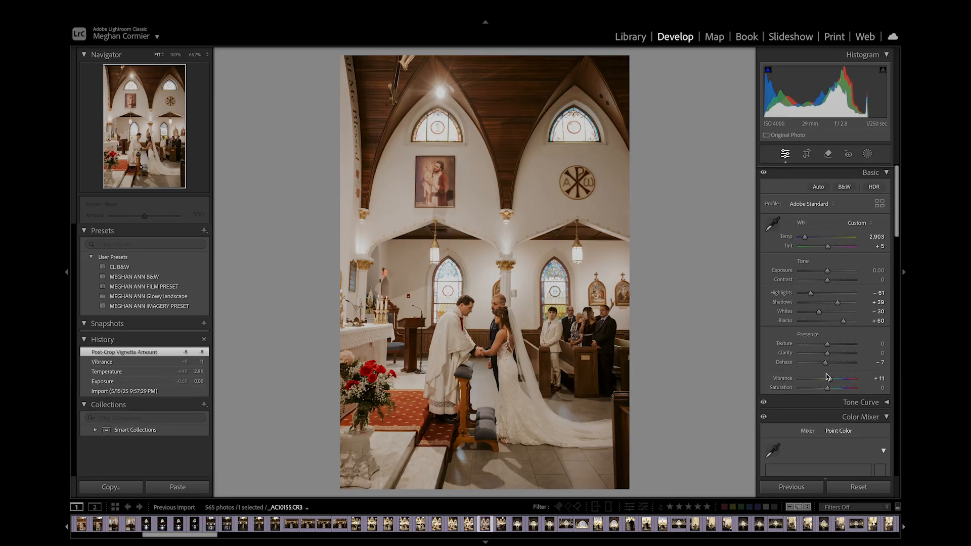
drag(805, 238, 805, 238)
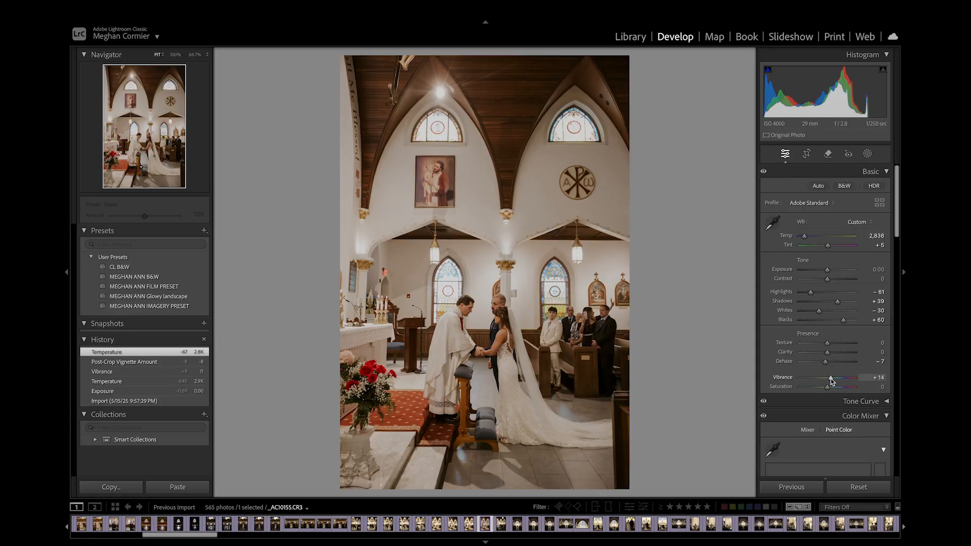
drag(832, 381, 831, 380)
Step: Straighten the altar ceremony photo with the Level Upright correction
scroll(829, 378, down, 15)
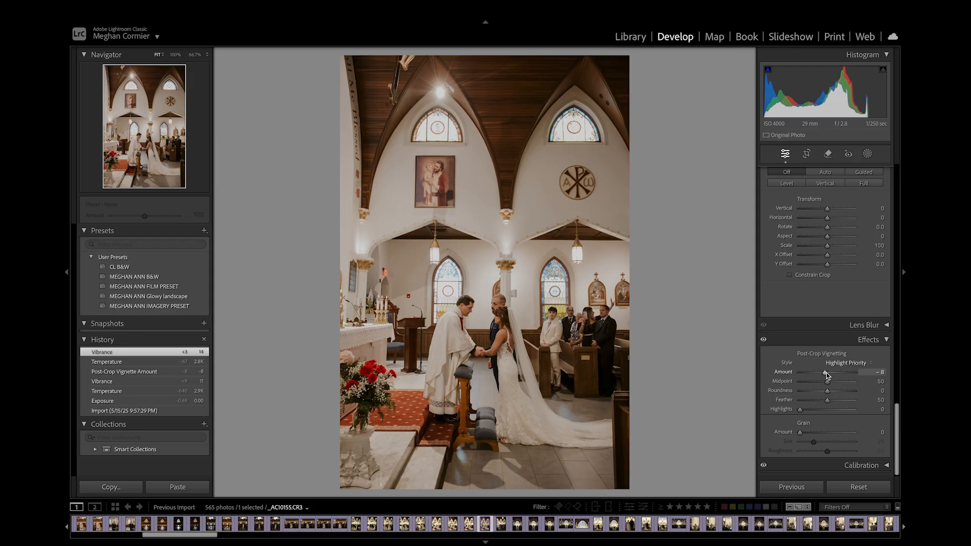
scroll(821, 376, up, 15)
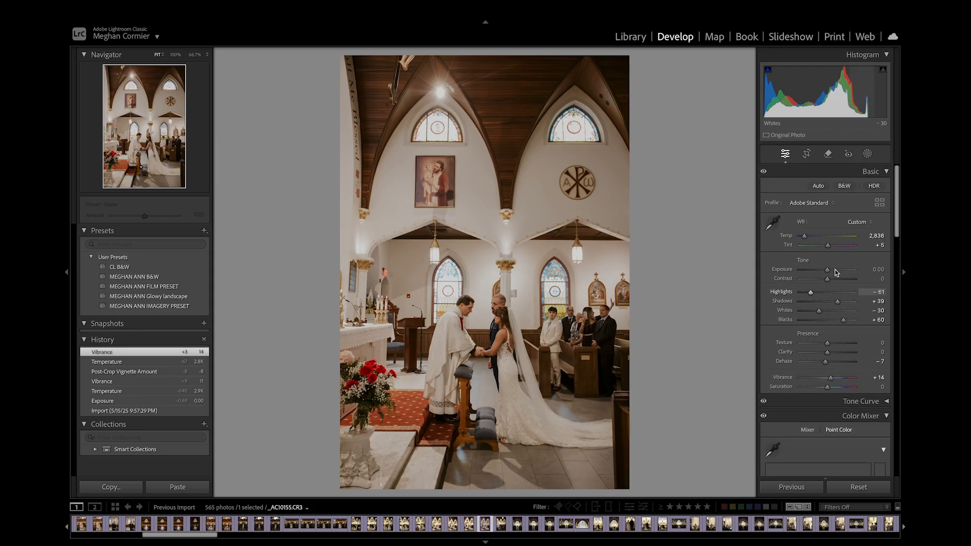
scroll(809, 313, down, 15)
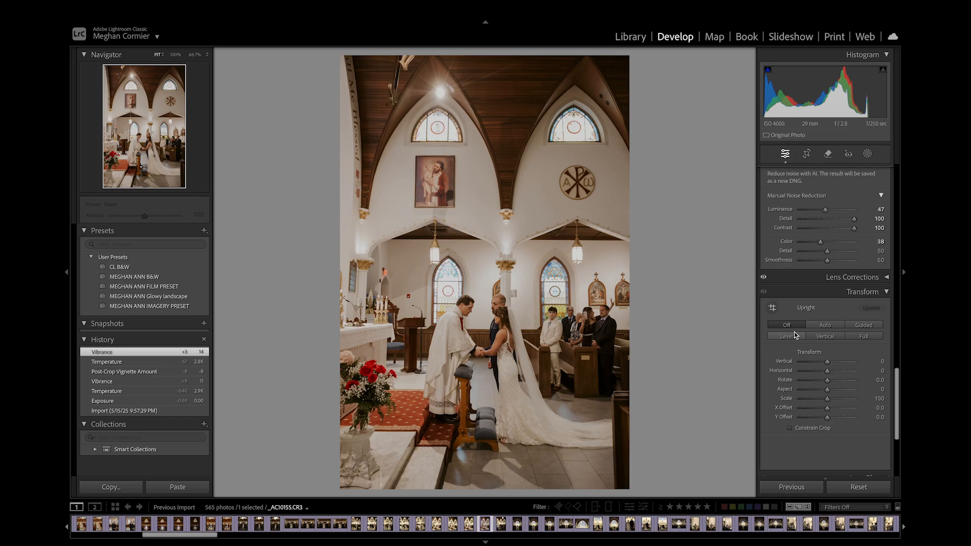
click(796, 336)
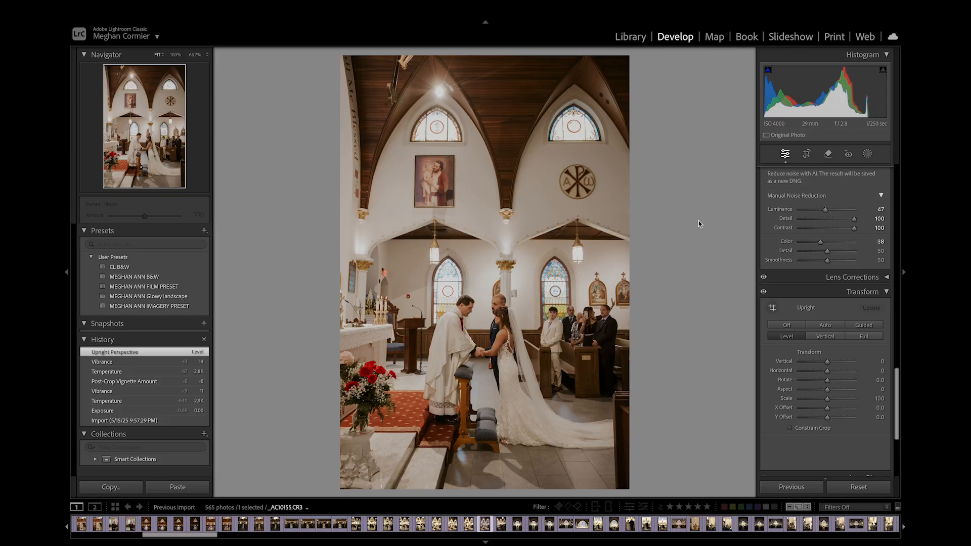
Step: Heal the two dark ceiling spots beside the upper-right arched window using clean wood above them, and rate the photo five stars
click(599, 145)
drag(596, 113, 609, 217)
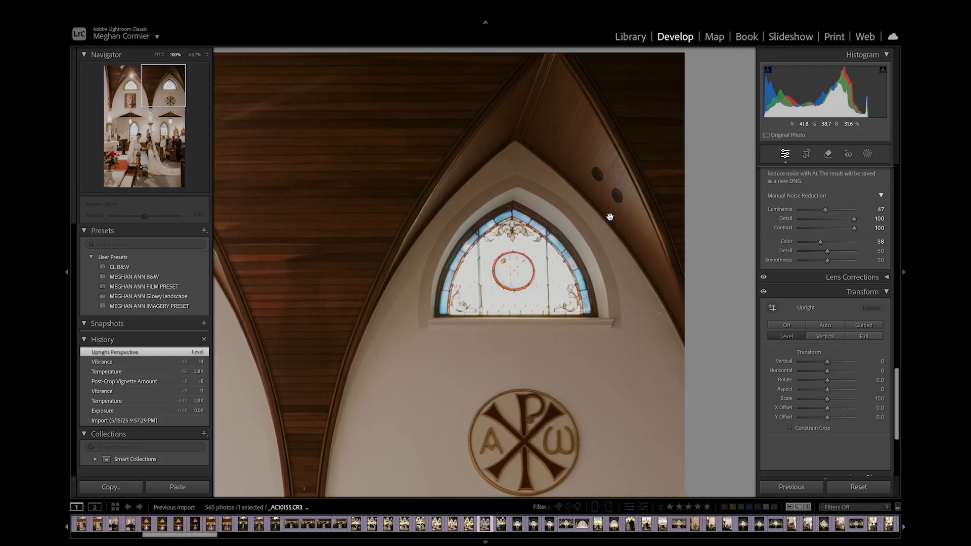
click(826, 155)
click(806, 189)
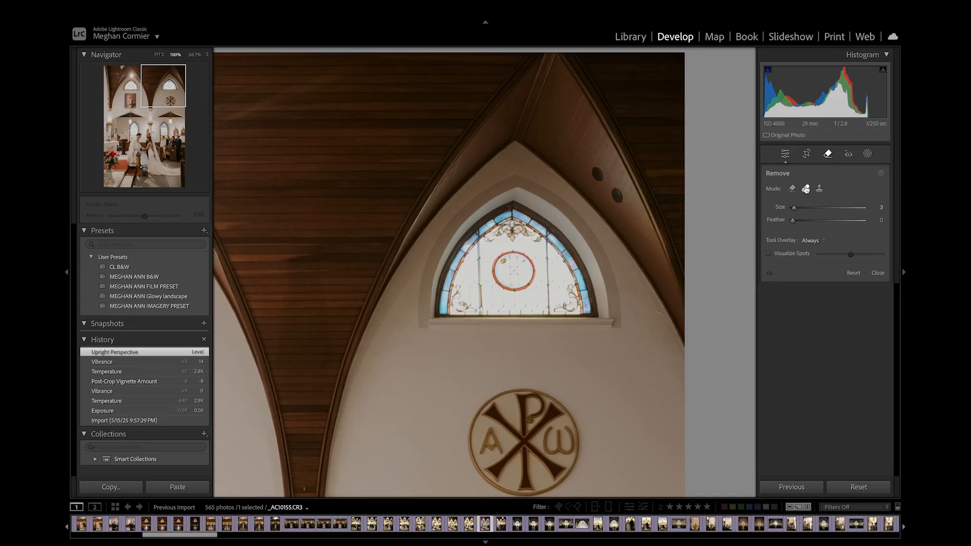
click(598, 172)
drag(569, 162, 571, 149)
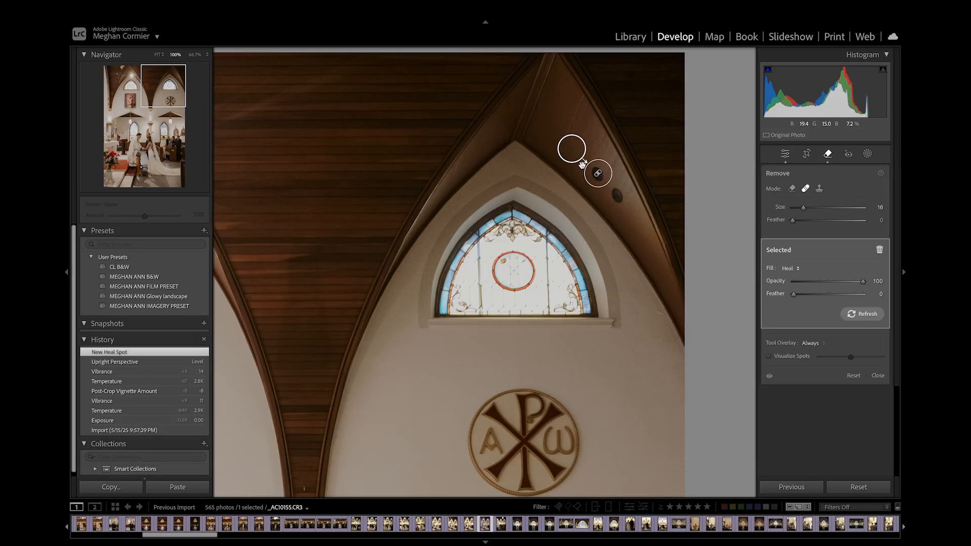
click(620, 194)
drag(590, 184, 588, 158)
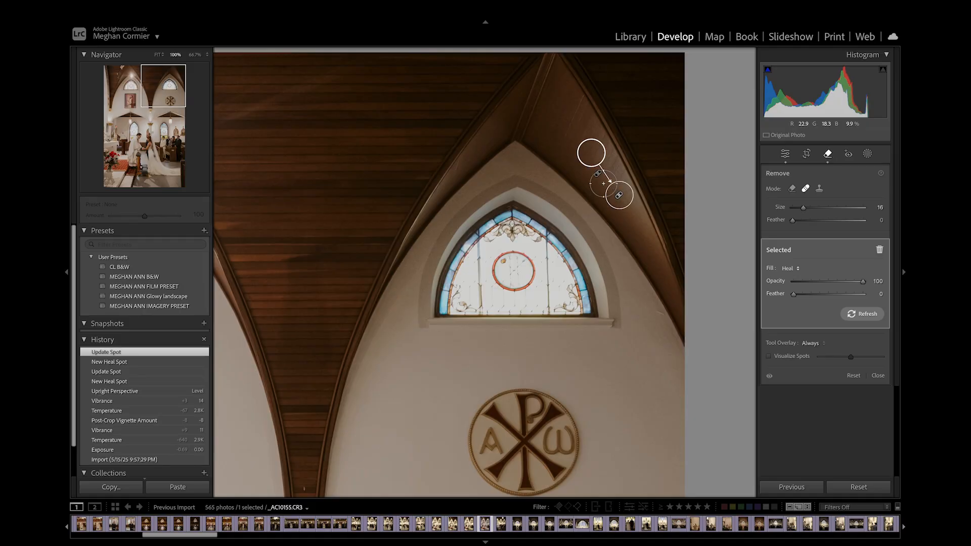
key(q)
click(603, 185)
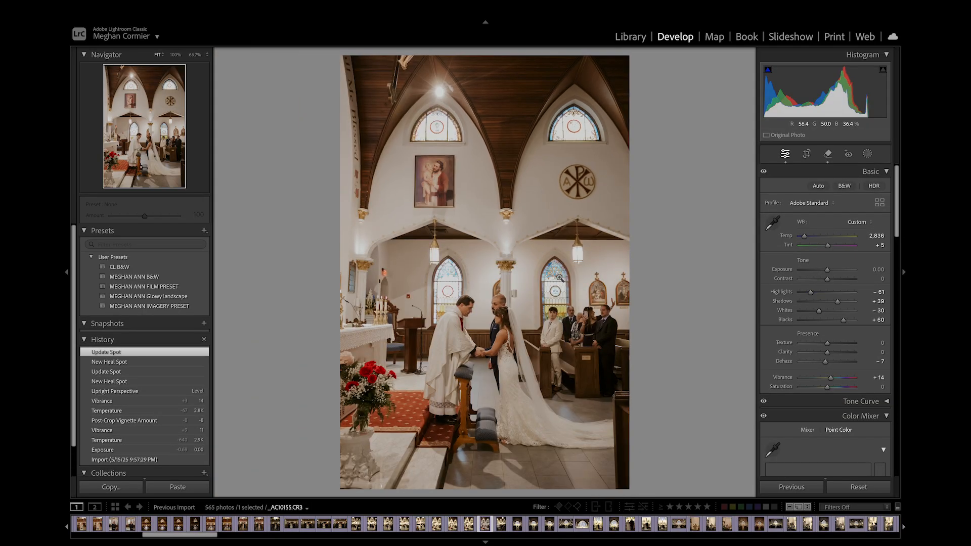
key(g)
key(5)
Step: Apply the Level Upright correction to the crucifix arch photo _AC10166.CR3 and crop it slightly tighter to center the cross
scroll(525, 331, down, 3)
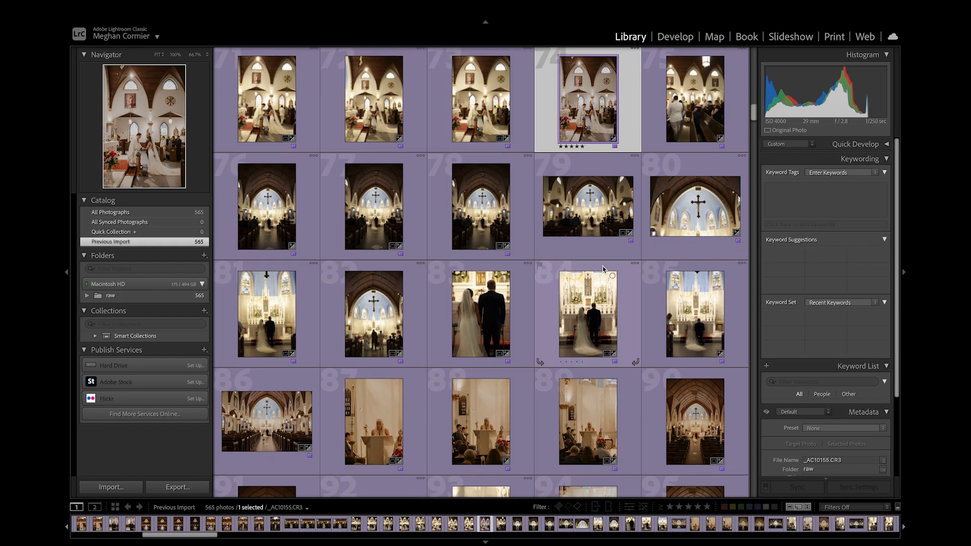
click(704, 204)
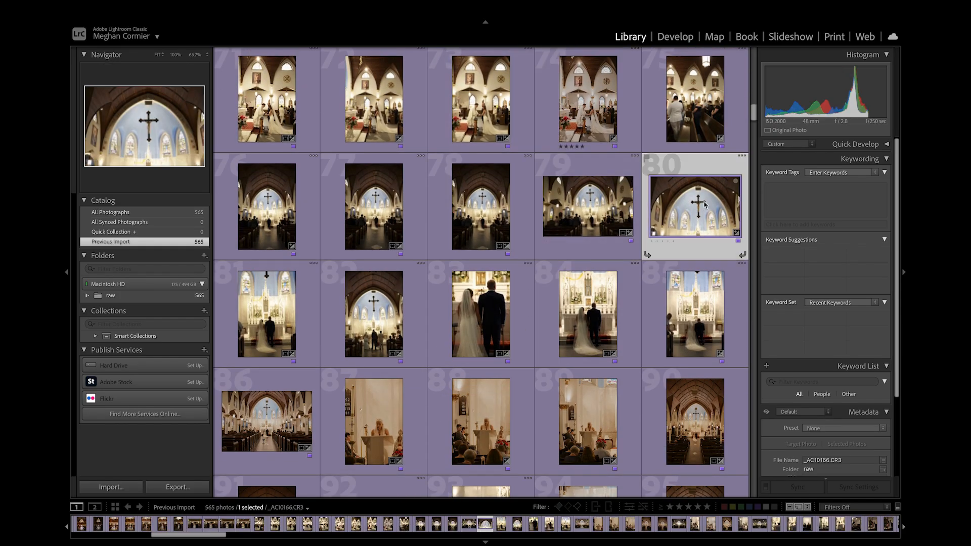
key(d)
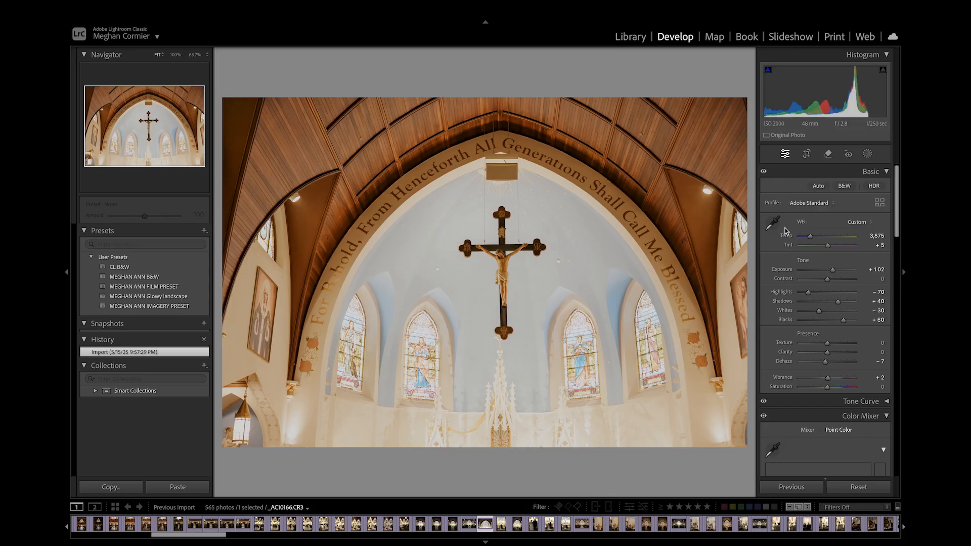
scroll(803, 185, down, 15)
click(801, 184)
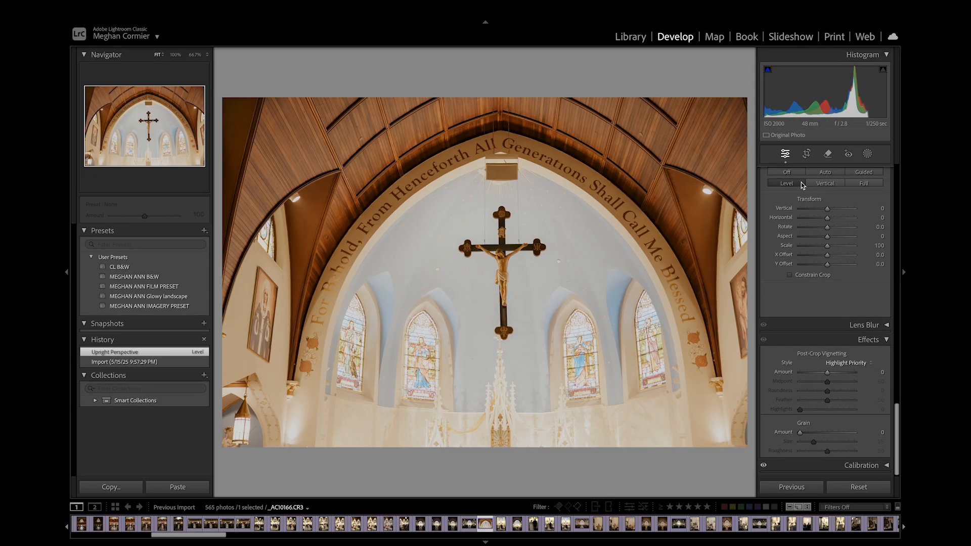
click(806, 154)
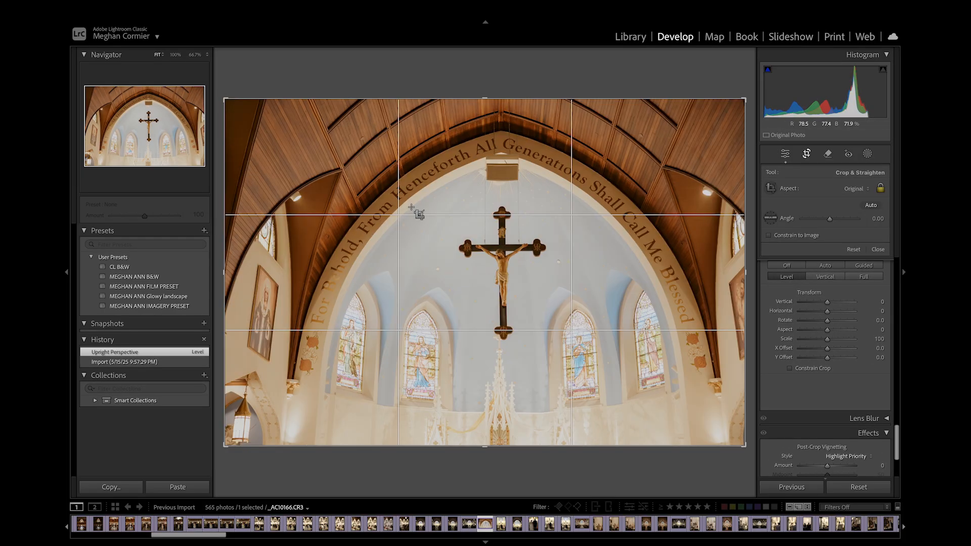
drag(225, 99, 233, 109)
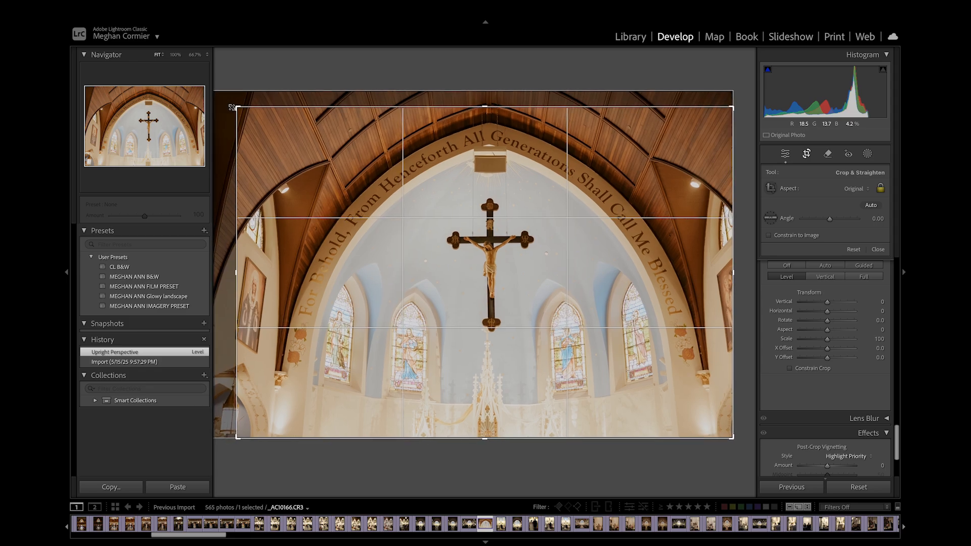
key(Return)
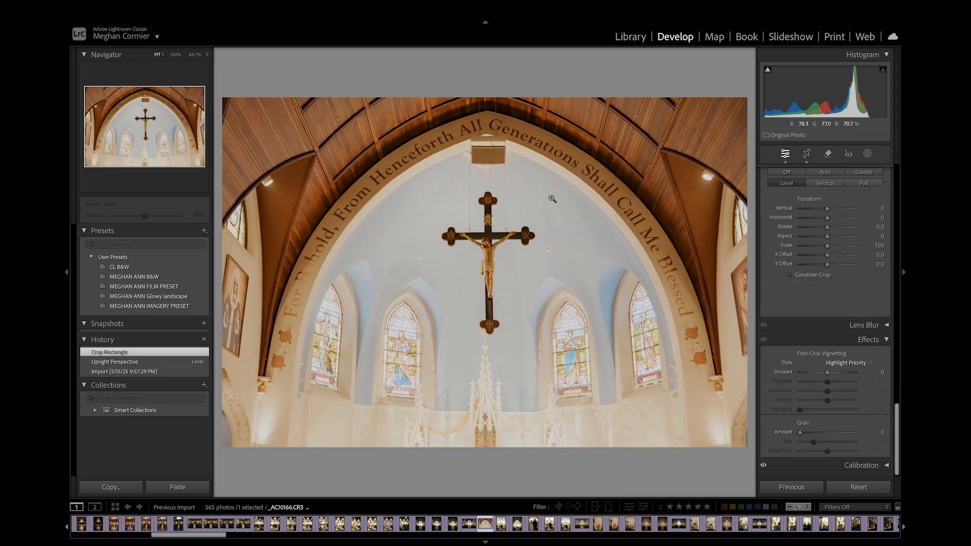
Step: Refine the crucifix arch photo with a post-crop vignette amount of -10, Temp 3,111, Vibrance +12 and Dehaze -5
drag(827, 372, 826, 377)
scroll(817, 303, up, 10)
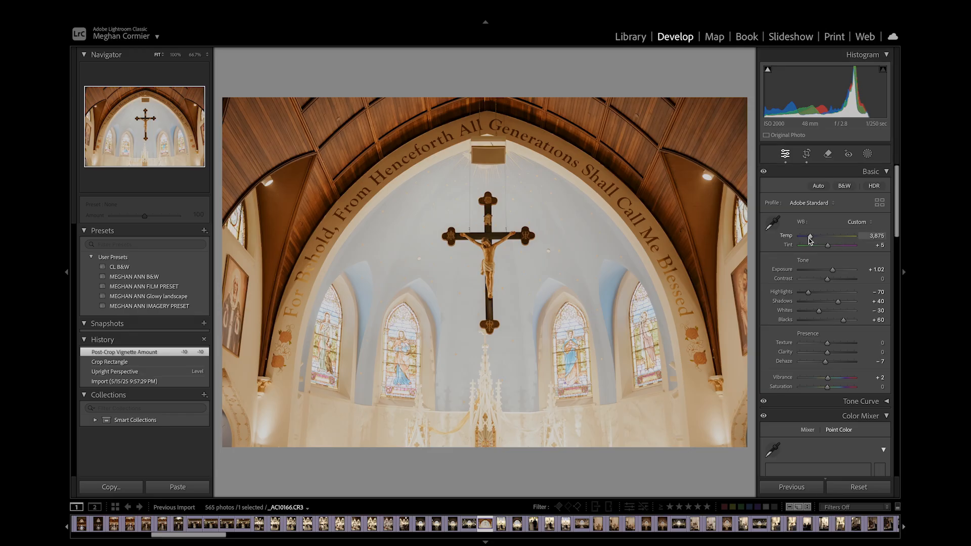
drag(808, 241, 807, 241)
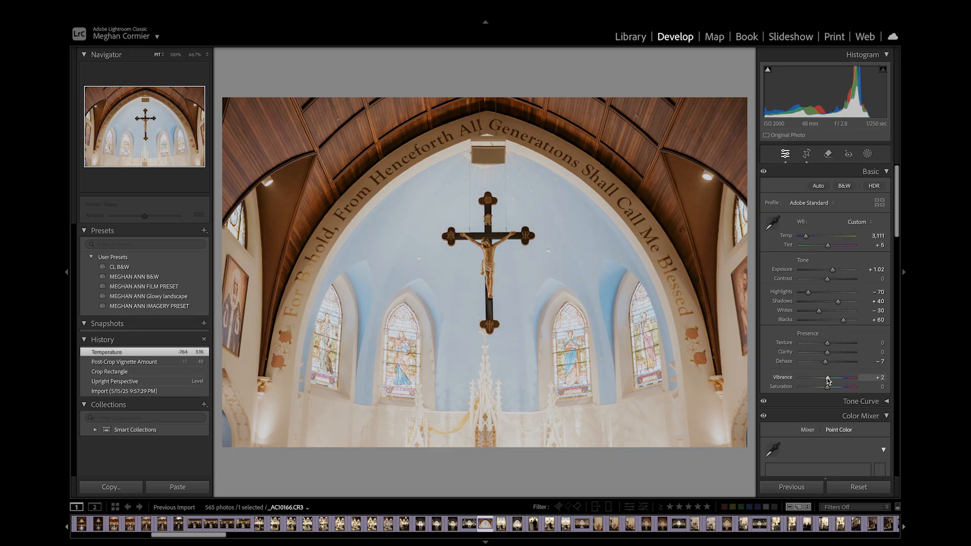
drag(830, 378, 825, 363)
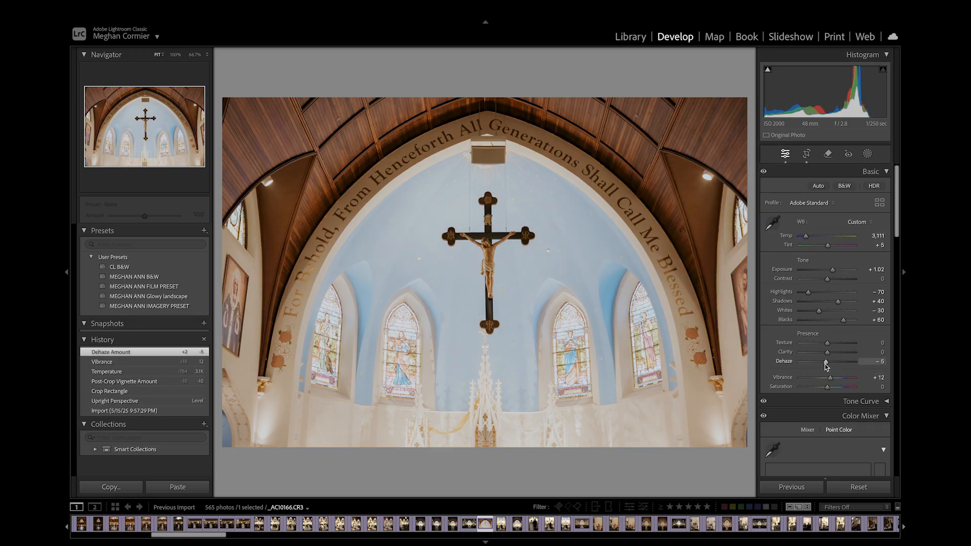
Step: Set Whites to -67, Highlights to -90 and Exposure to +0.85 on the crucifix arch photo and rate it five stars
click(809, 312)
click(804, 293)
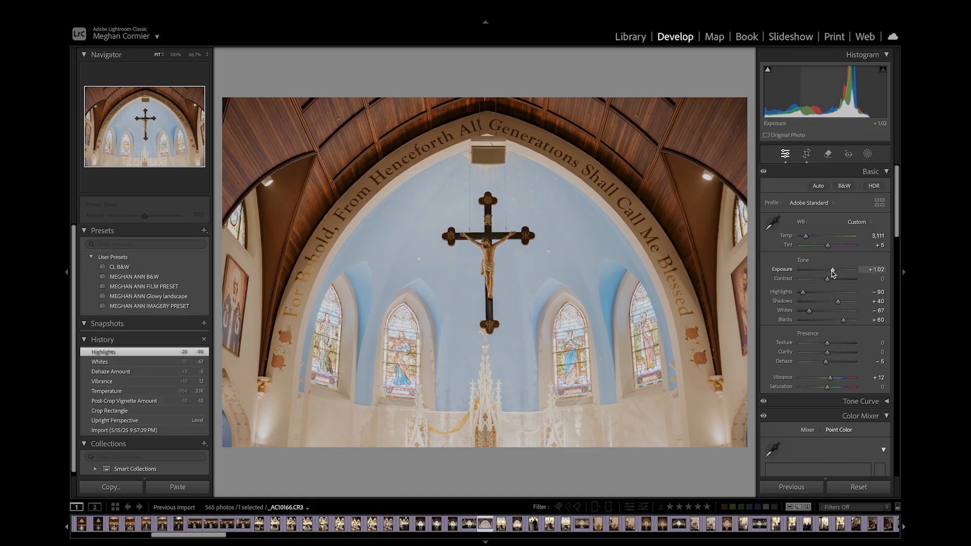
drag(832, 274, 831, 274)
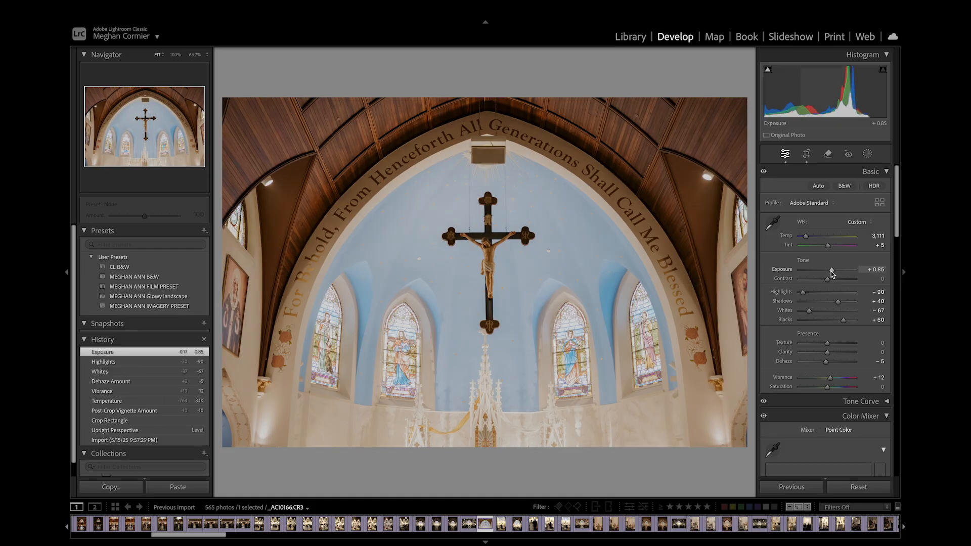
key(g)
key(5)
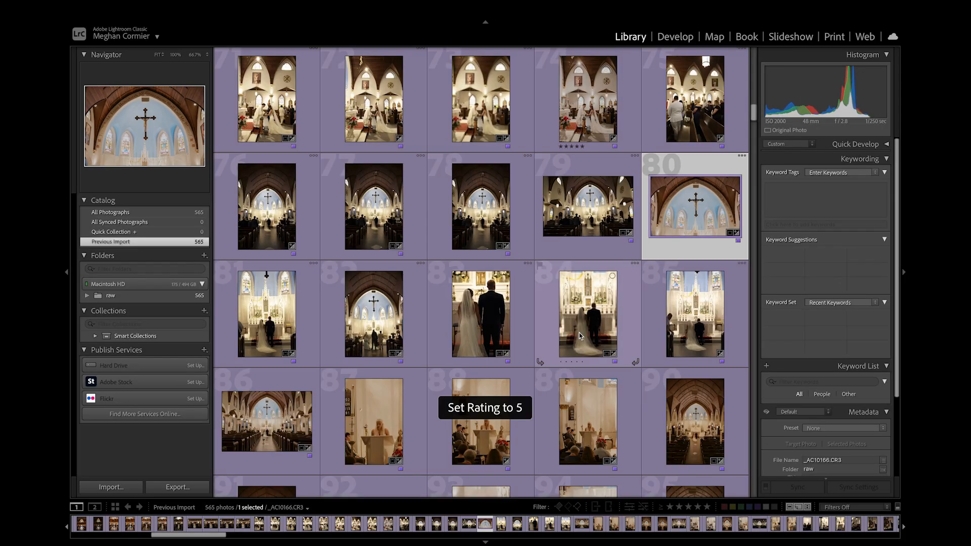
Step: Open photo _AC28381.CR3 beside the stained-glass window for developing and set Temp to 2,841 and Vibrance to +12
scroll(580, 337, down, 6)
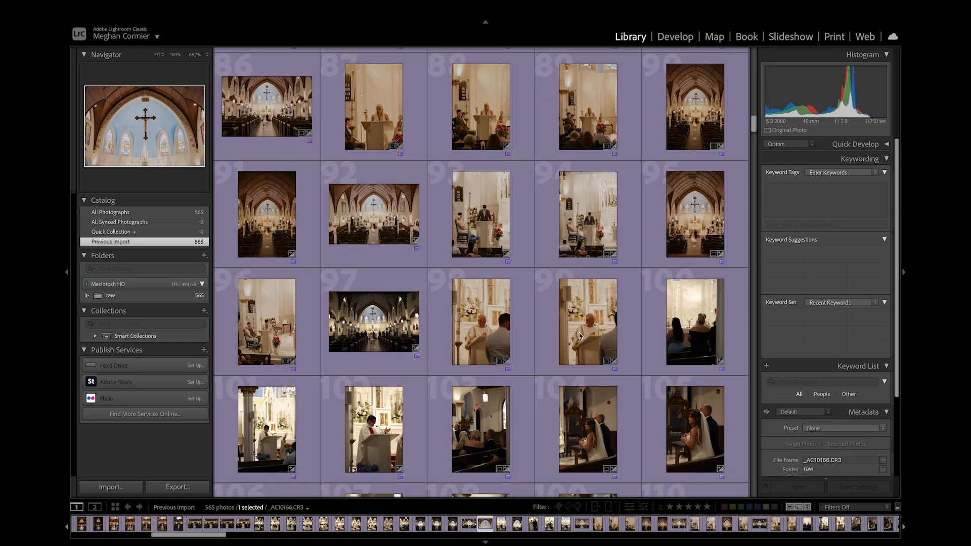
scroll(581, 336, down, 18)
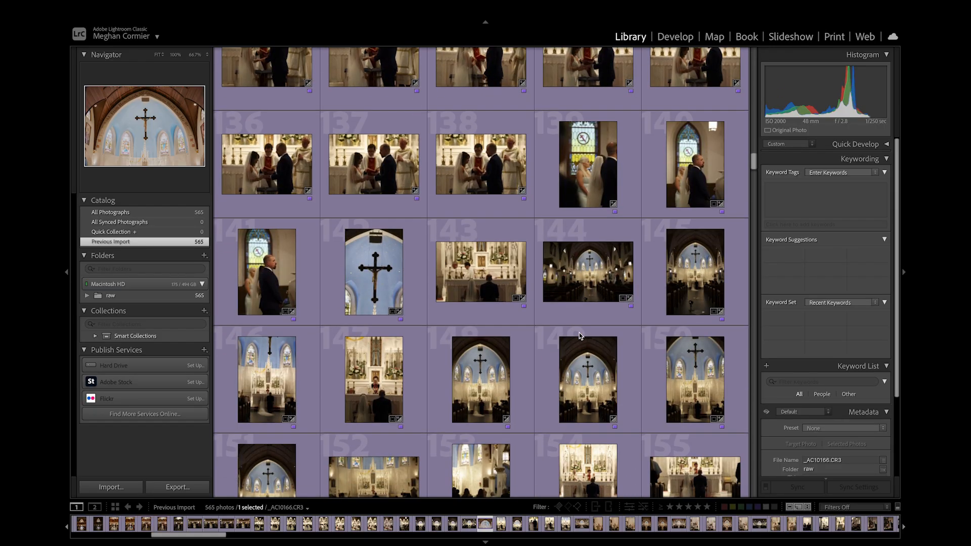
click(566, 152)
key(d)
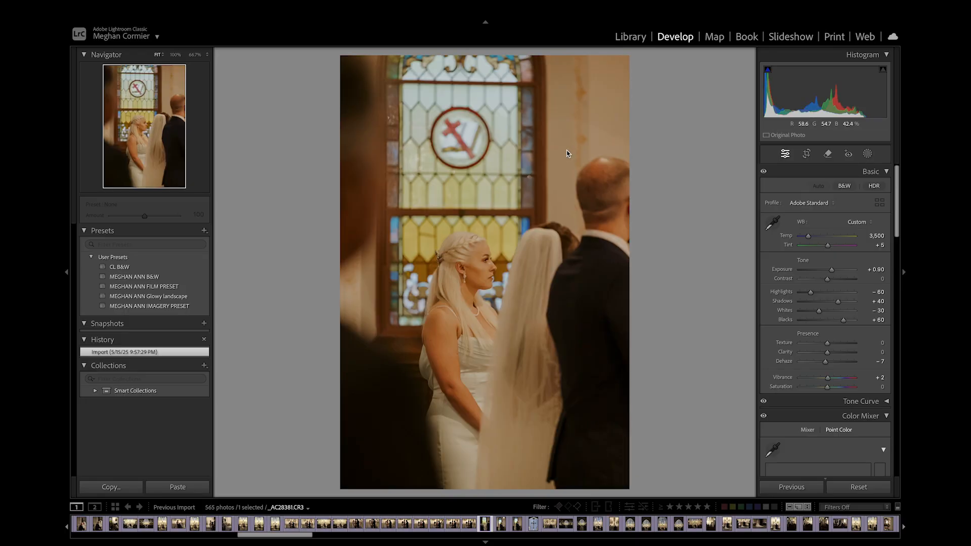
drag(809, 237, 805, 237)
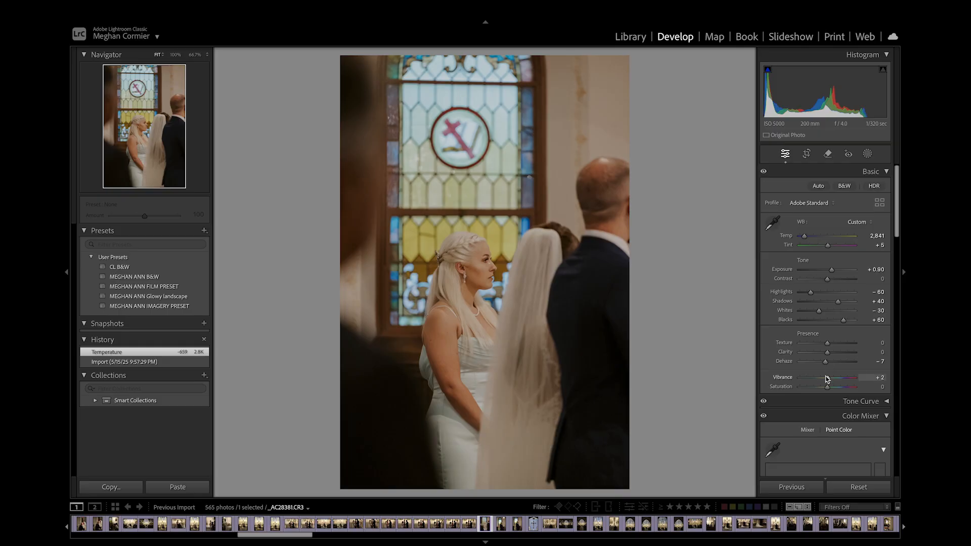
drag(827, 379, 830, 378)
Step: Crop the stained-glass window photo slightly tighter with a crop angle of -0.01 and rate it five stars
click(807, 155)
drag(724, 226, 723, 226)
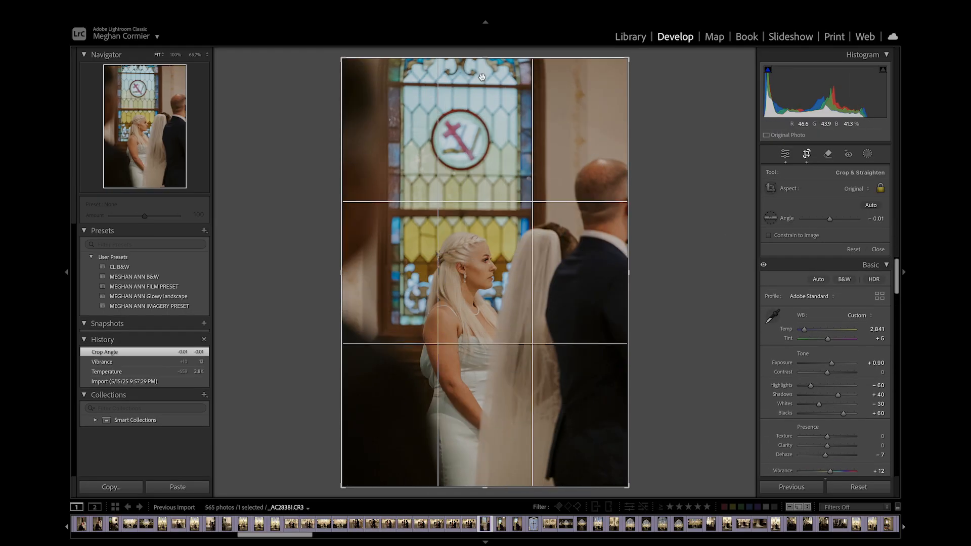
drag(492, 57, 490, 72)
key(Return)
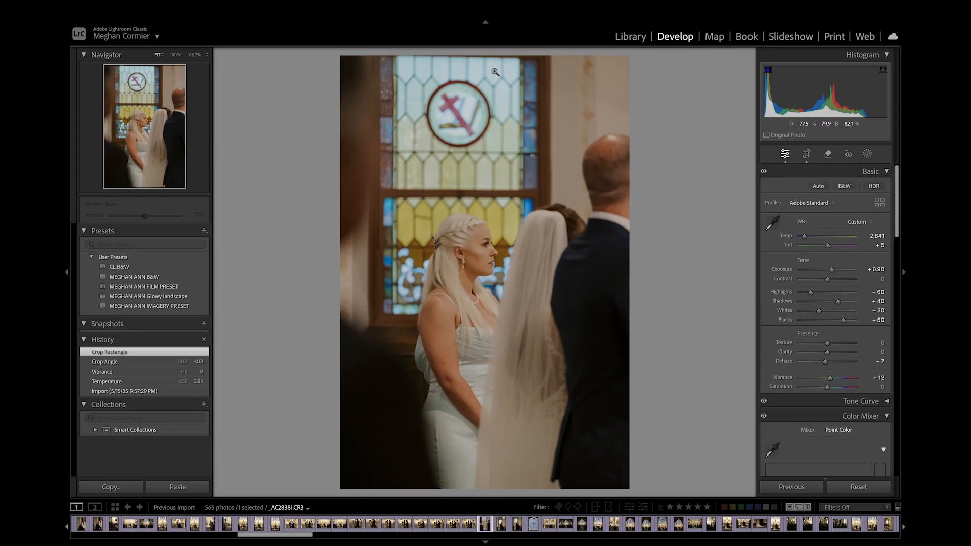
key(g)
key(5)
Step: Open the kneeling couple photo _AC28409.CR3 for developing and set Temp to 2,601, Vibrance to +10 and Dehaze to -2
scroll(608, 235, down, 5)
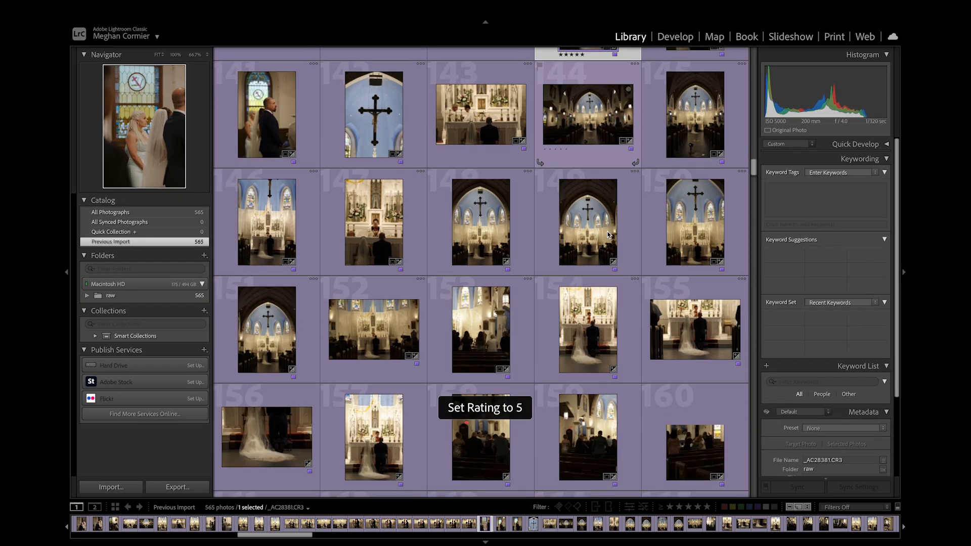
scroll(607, 235, down, 4)
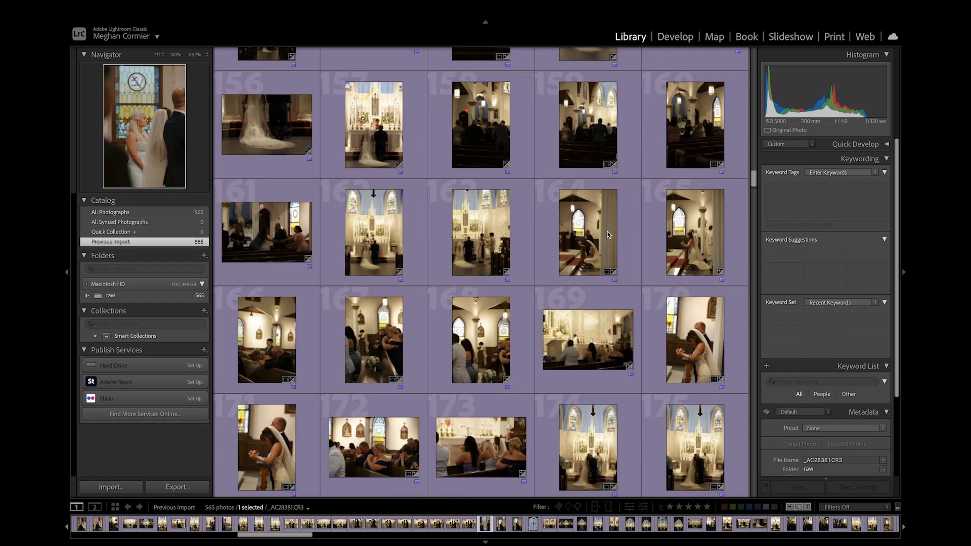
scroll(607, 235, down, 4)
click(681, 223)
key(d)
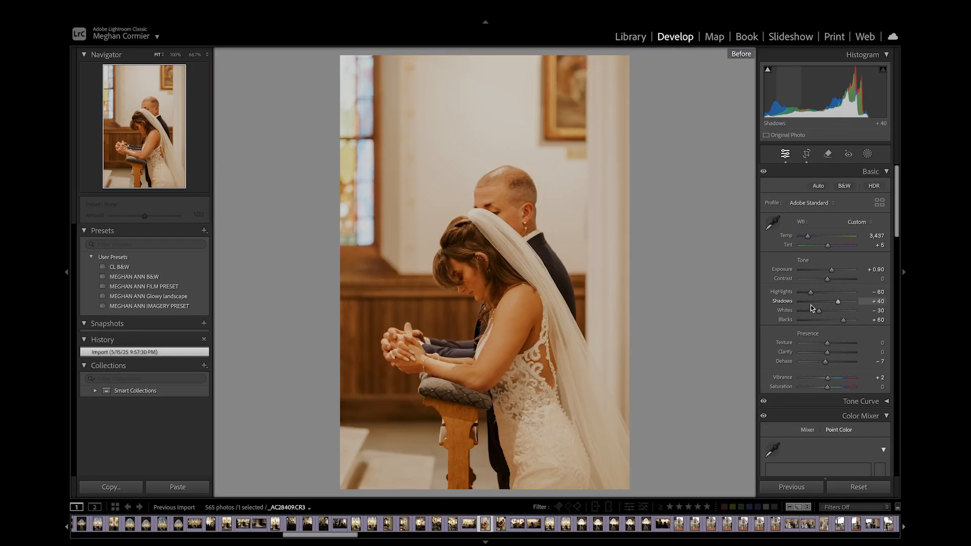
drag(807, 238, 804, 240)
mouse_move(830, 380)
mouse_down()
mouse_move(827, 362)
mouse_move(824, 373)
mouse_up()
Step: Give the kneeling couple photo a post-crop vignette amount of -12 and warm its Temp to 2,705
scroll(828, 362, down, 10)
scroll(826, 374, up, 10)
scroll(825, 375, down, 1)
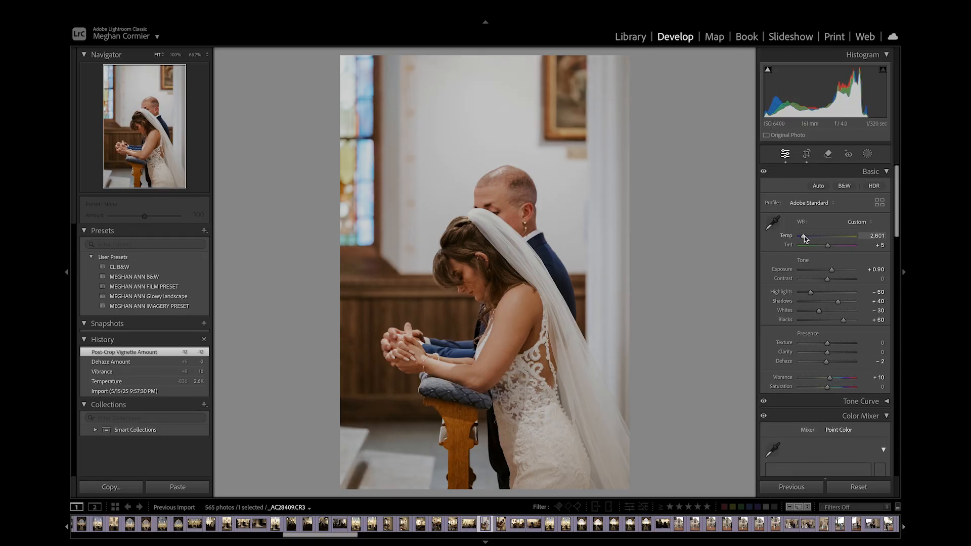
drag(805, 238, 804, 239)
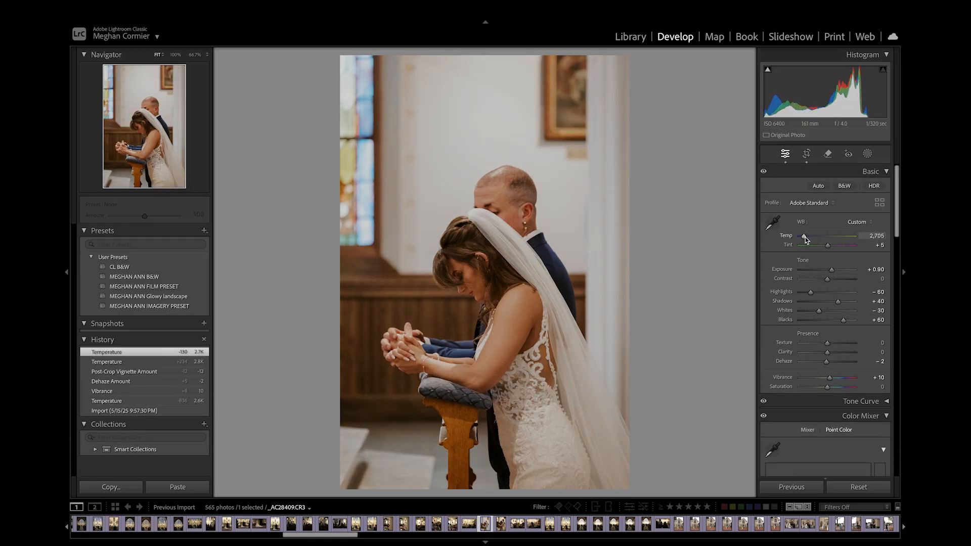
Step: Crop the kneeling couple photo tighter from the top, use the 2 x 3 / 4 x 6 aspect ratio and reposition the image inside the crop
click(806, 153)
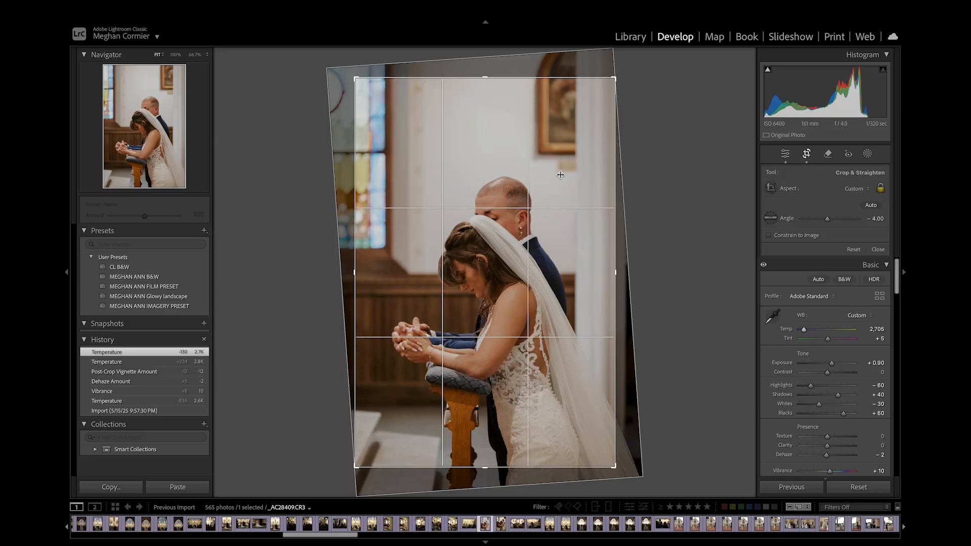
drag(487, 76, 489, 84)
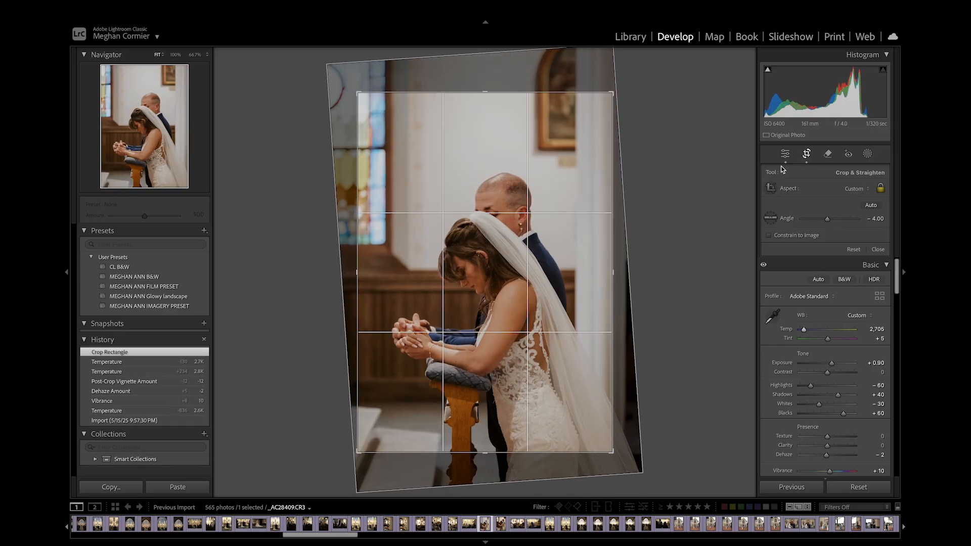
click(858, 189)
click(866, 248)
drag(499, 263, 496, 247)
key(Return)
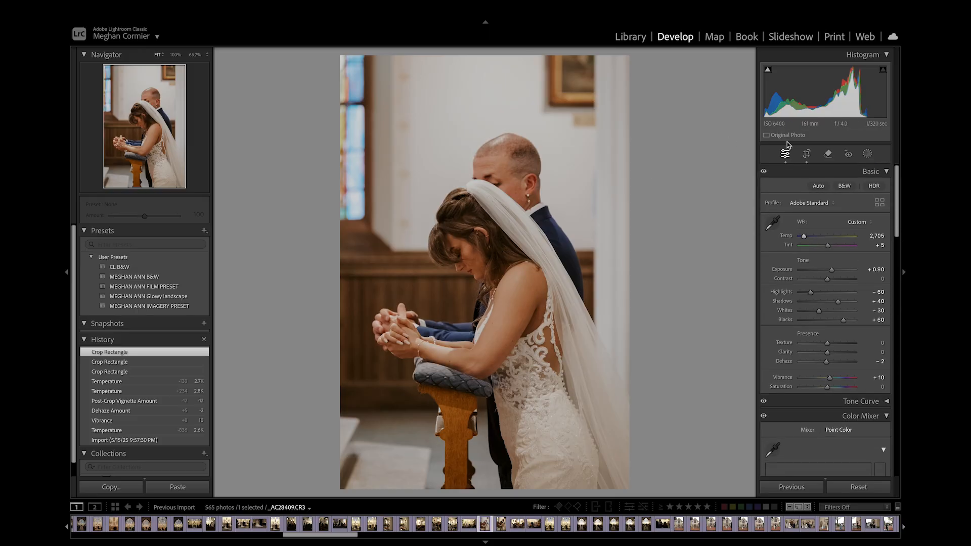
Step: Fine-tune the kneeling couple's crop by shifting the image slightly up and left and pulling in the right edge
click(807, 155)
drag(479, 245, 472, 239)
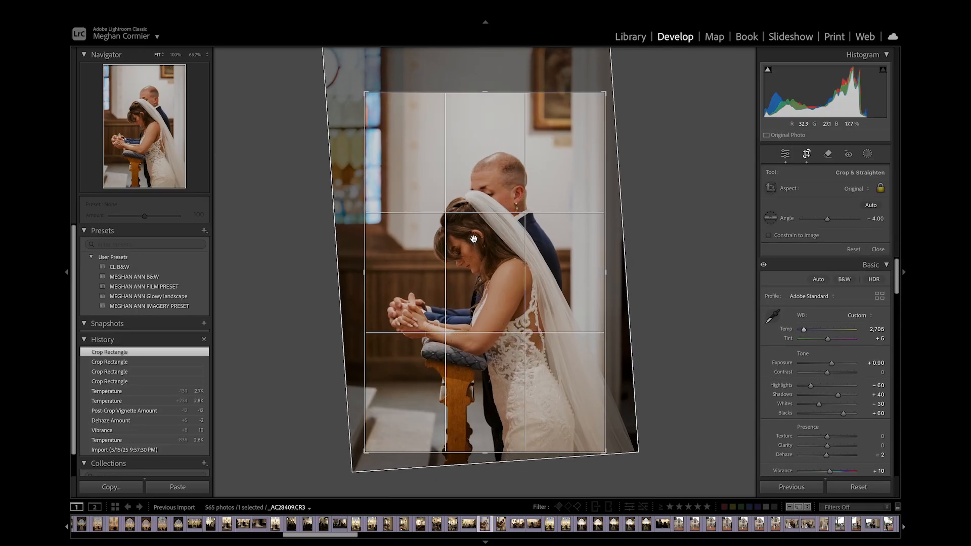
key(Return)
click(806, 154)
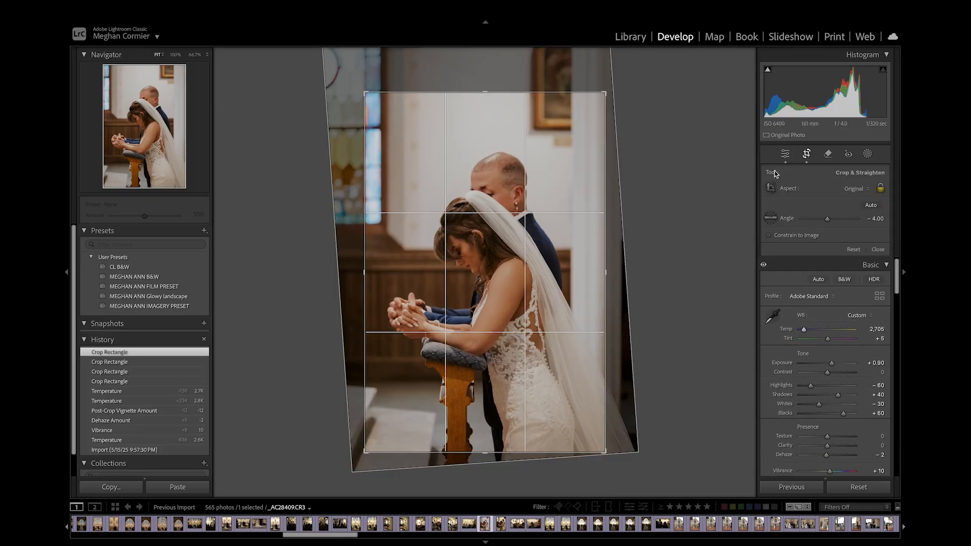
drag(513, 259, 508, 251)
key(Return)
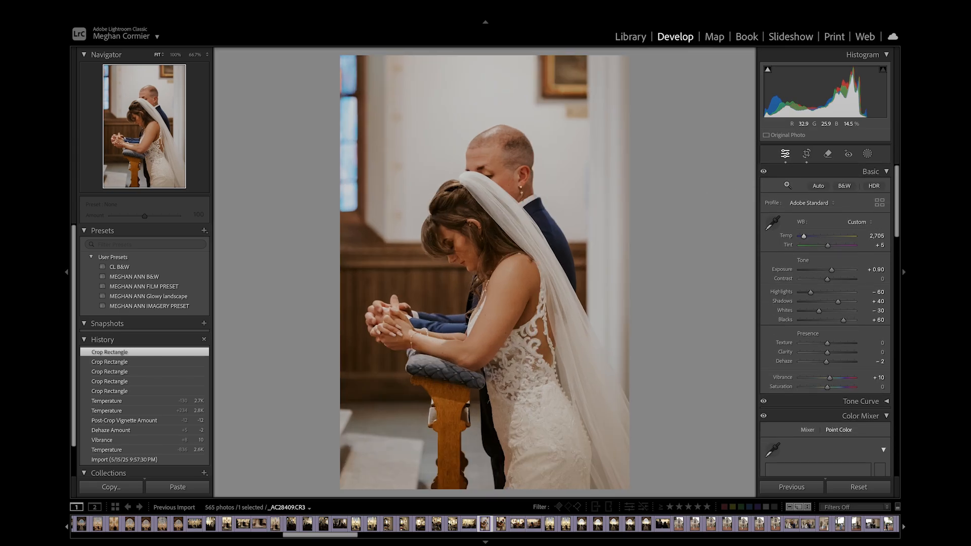
click(825, 159)
click(807, 157)
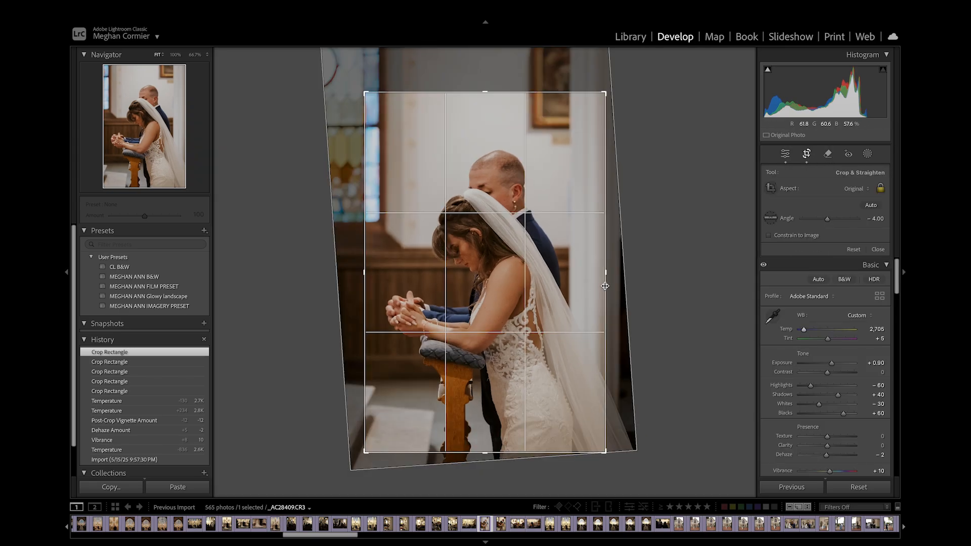
drag(605, 285, 597, 287)
key(Return)
Step: Check the bride's face in the kneeling couple photo at 100% and rate the photo five stars
click(478, 257)
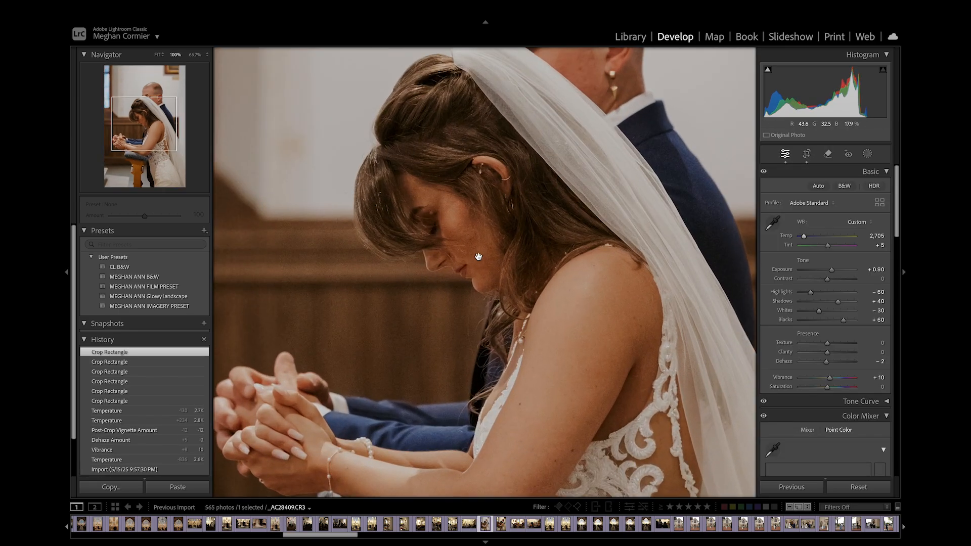
click(479, 259)
click(479, 260)
click(479, 260)
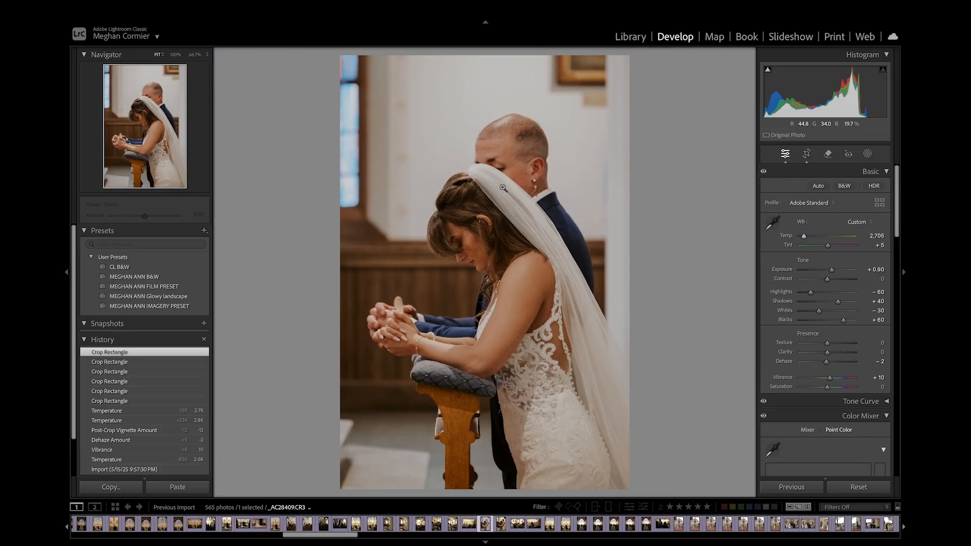
key(g)
key(5)
Step: Find photo _AC10339.CR3 of the couple seen from behind at the church doorway and open it for developing
scroll(504, 190, down, 10)
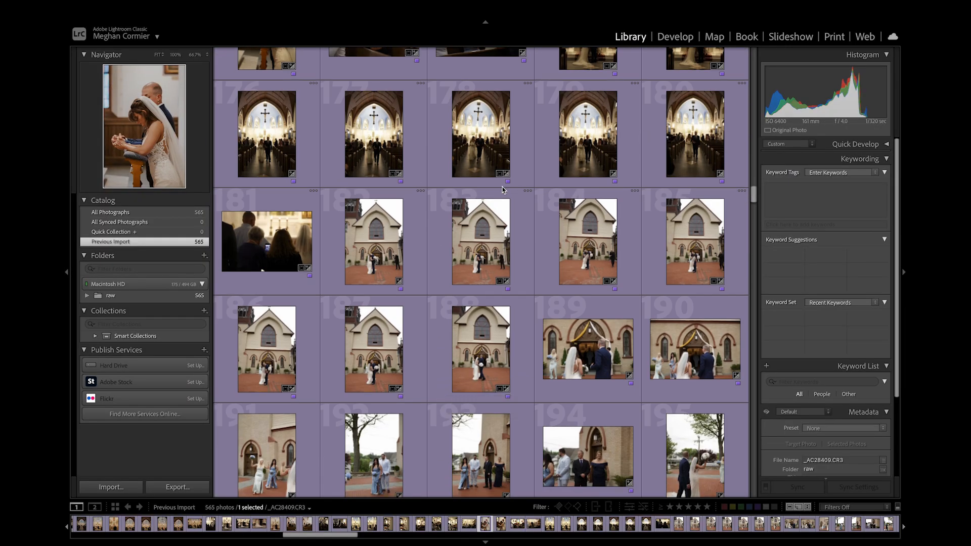
scroll(503, 190, down, 2)
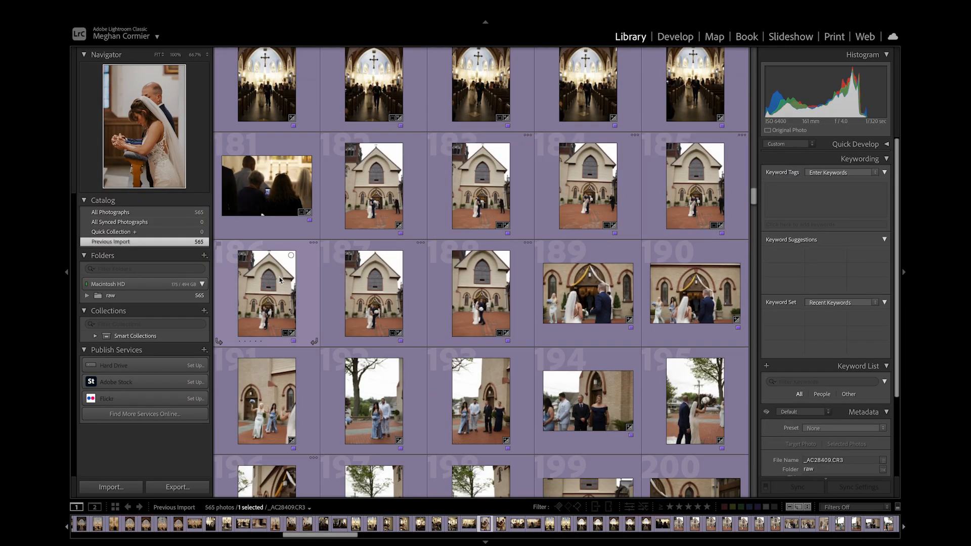
click(374, 298)
scroll(458, 316, down, 7)
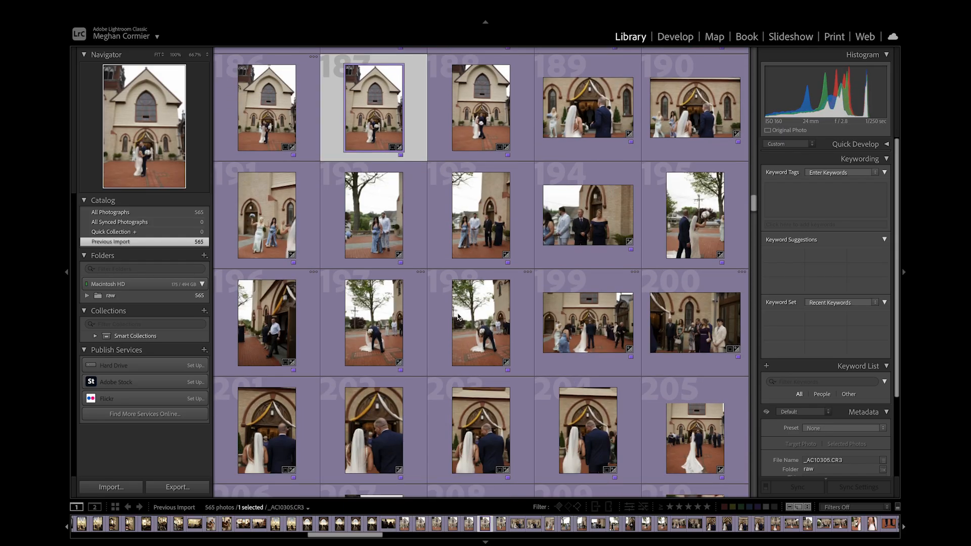
scroll(457, 316, down, 10)
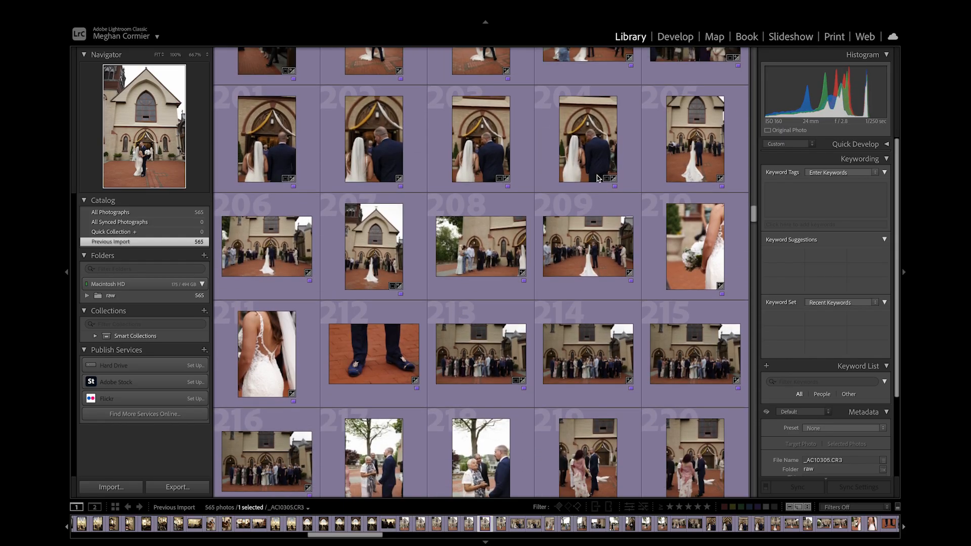
click(586, 142)
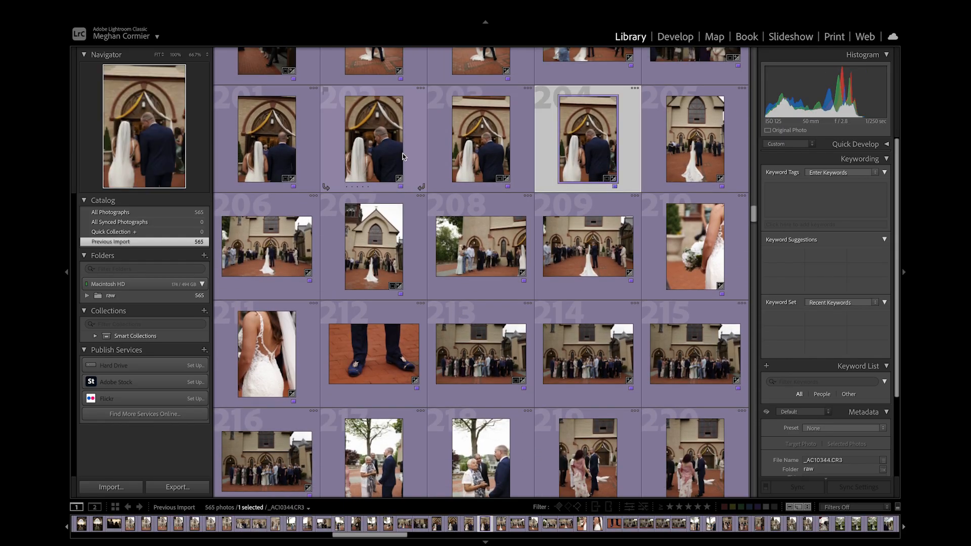
click(305, 139)
key(d)
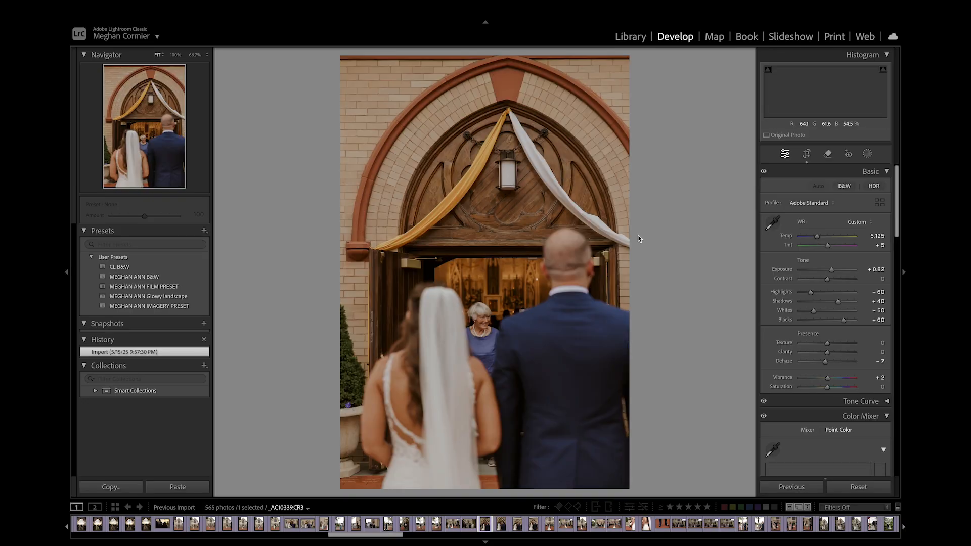
click(807, 154)
mouse_move(515, 259)
mouse_down()
mouse_move(514, 226)
mouse_move(511, 251)
mouse_up()
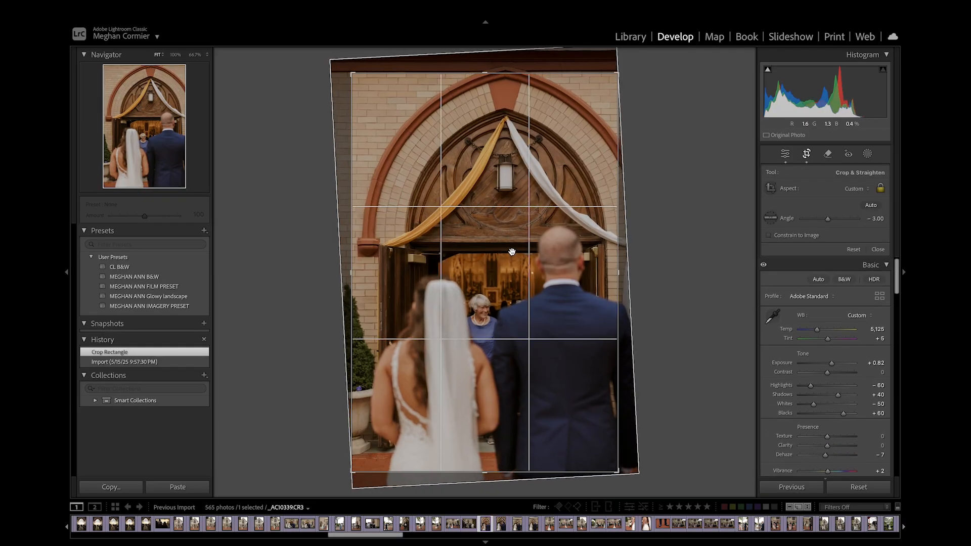
key(super+z)
click(786, 154)
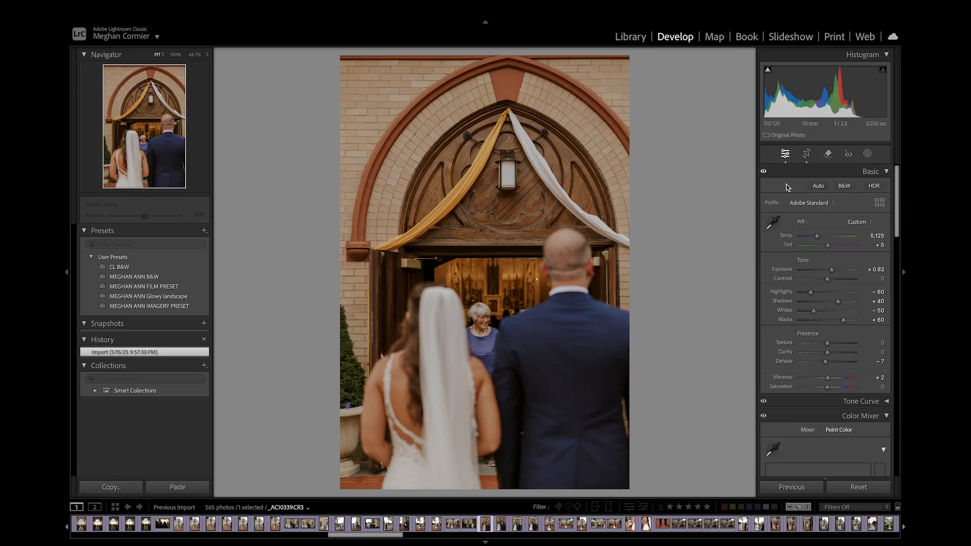
Step: Crop the church doorway photo tighter from the top, reposition the image inside the crop and use the 2 x 3 / 4 x 6 aspect ratio
click(806, 154)
drag(505, 199, 504, 192)
drag(493, 68, 492, 85)
drag(499, 167, 497, 160)
click(849, 190)
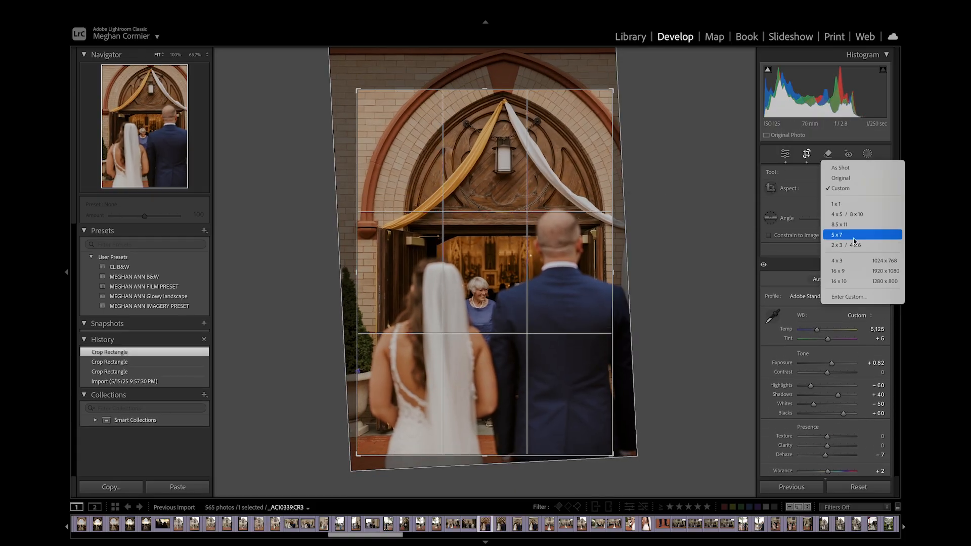
click(854, 245)
key(Return)
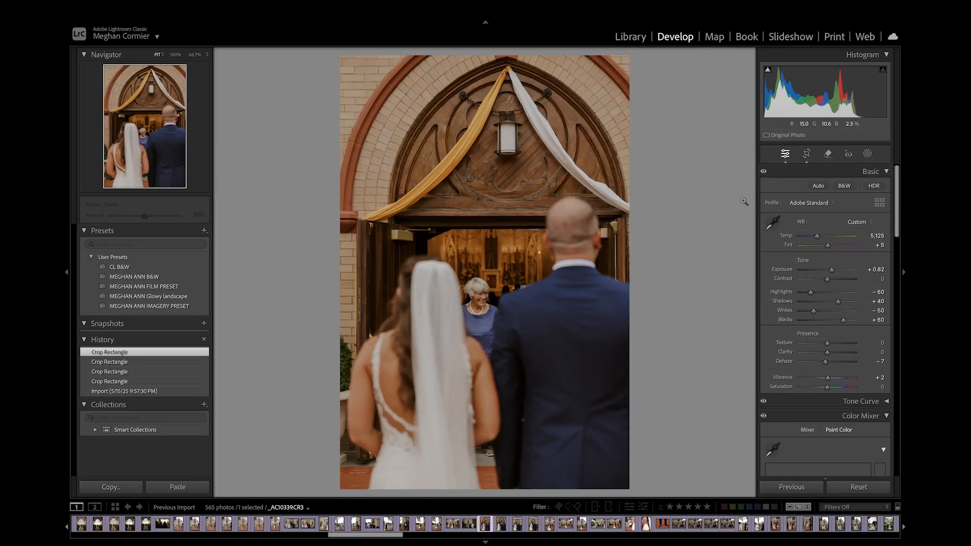
Step: Shift the doorway photo slightly left and up inside its crop and rate it five stars
click(807, 155)
drag(524, 272, 520, 270)
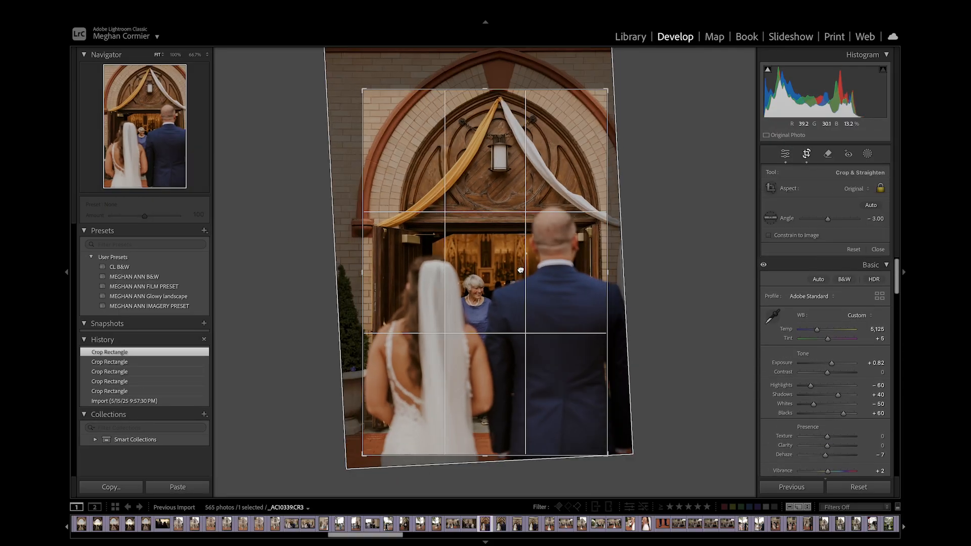
key(Return)
key(g)
key(5)
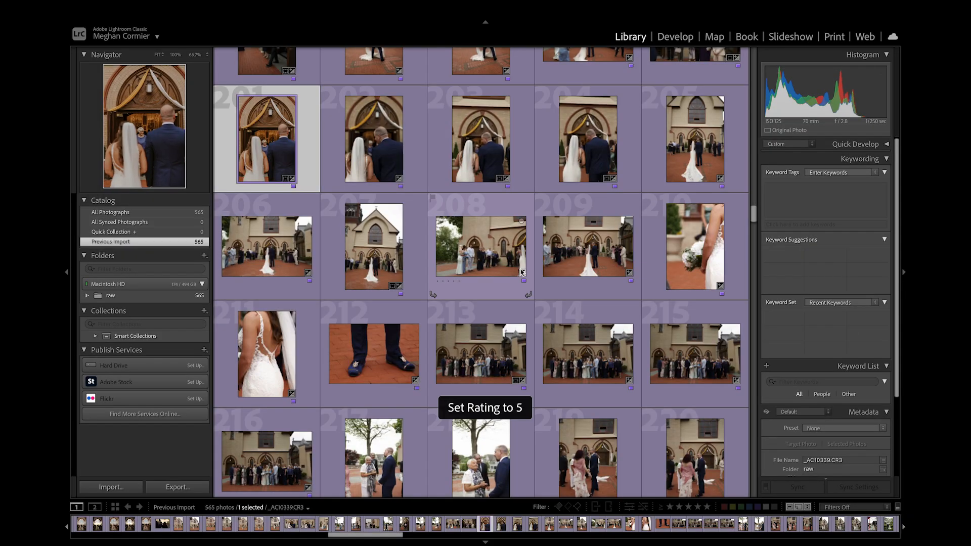
Step: Find photo _AC10349.CR3 of the couple and guests in front of the full church facade and open it for developing
scroll(521, 272, down, 2)
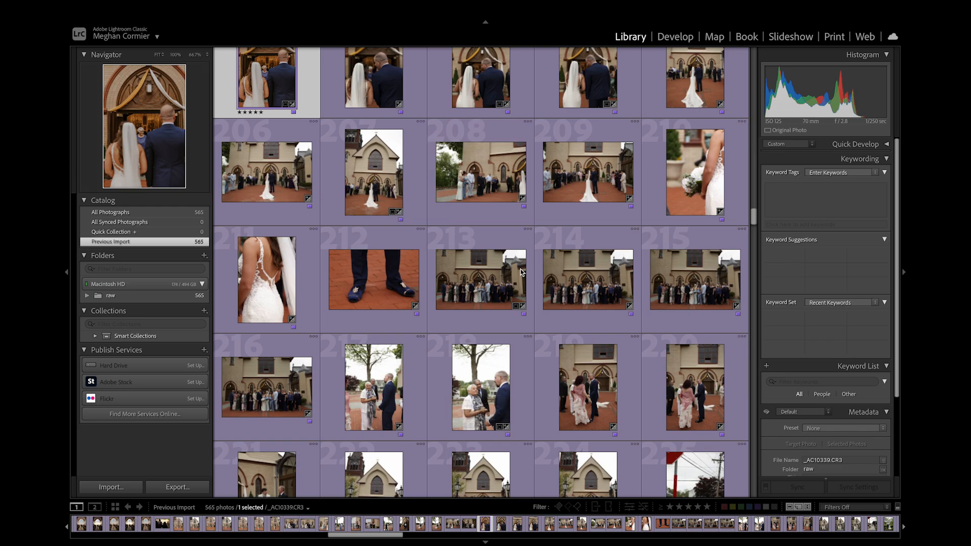
scroll(523, 272, down, 2)
click(389, 121)
key(d)
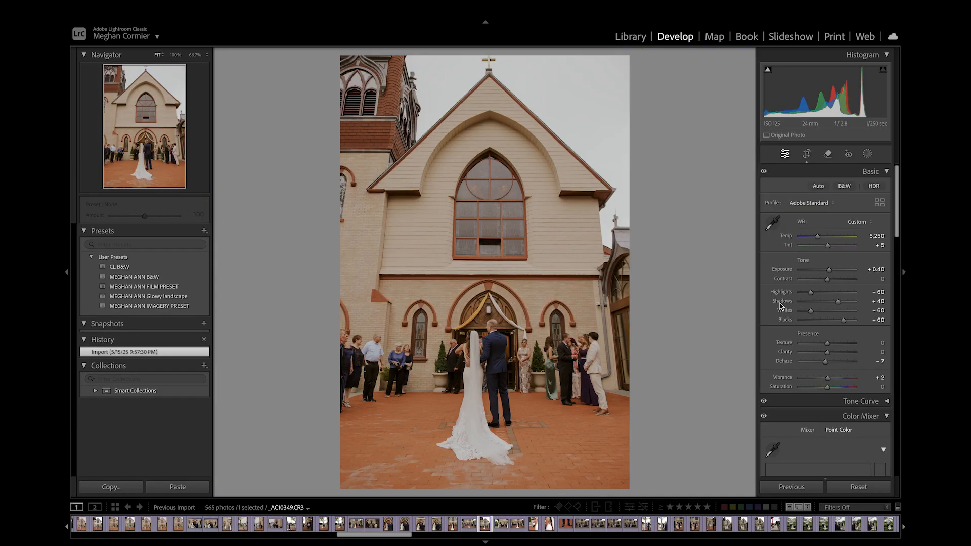
Step: Set the church facade photo's Dehaze to -3, Whites to -80 and Highlights to -82
drag(825, 361, 826, 362)
click(803, 311)
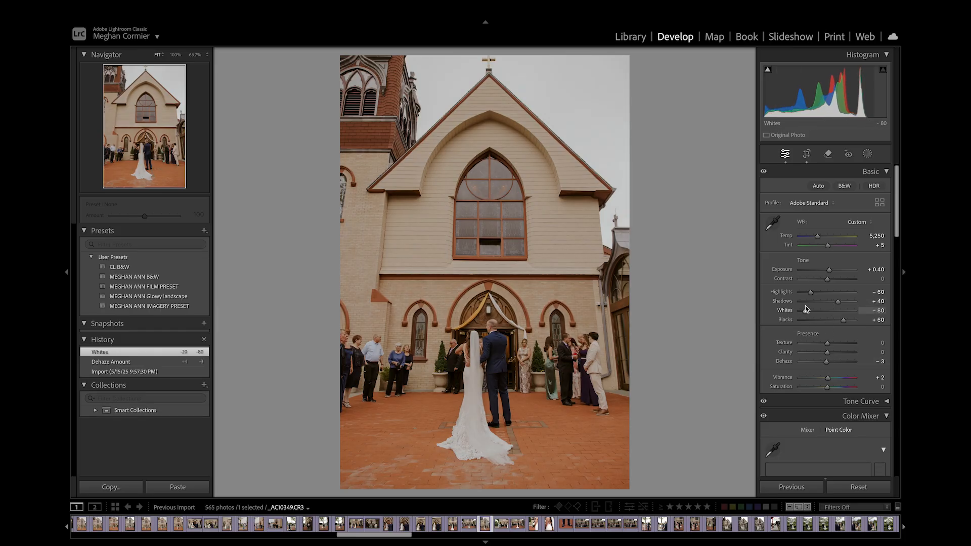
click(803, 292)
Step: Add a post-crop vignette with an amount of -10 to the church facade photo and rate it five stars
scroll(806, 296, down, 10)
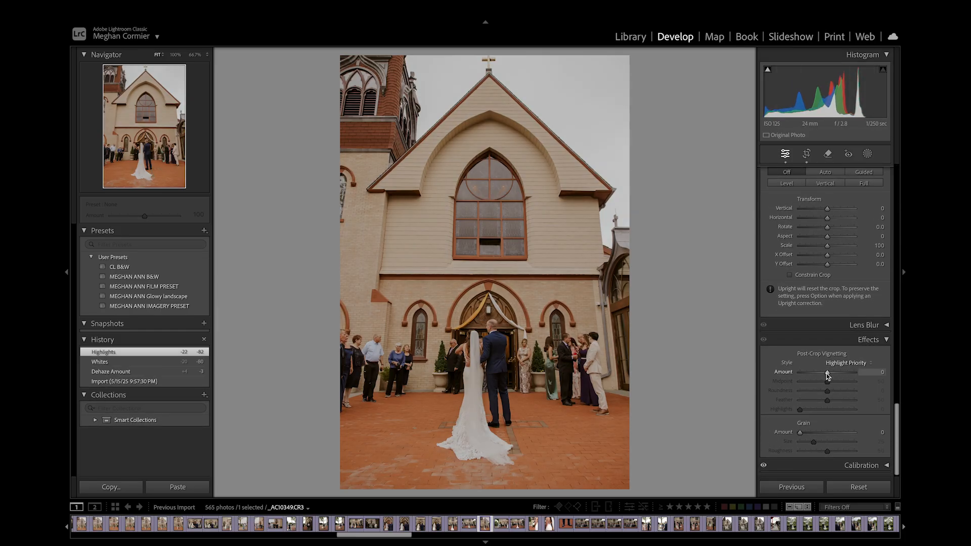
drag(828, 372, 824, 373)
scroll(823, 373, up, 10)
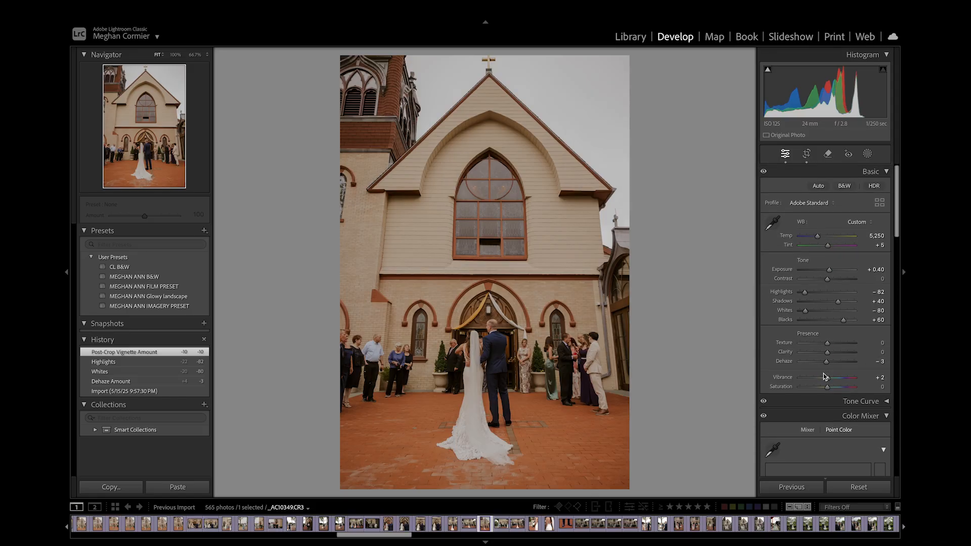
key(g)
key(5)
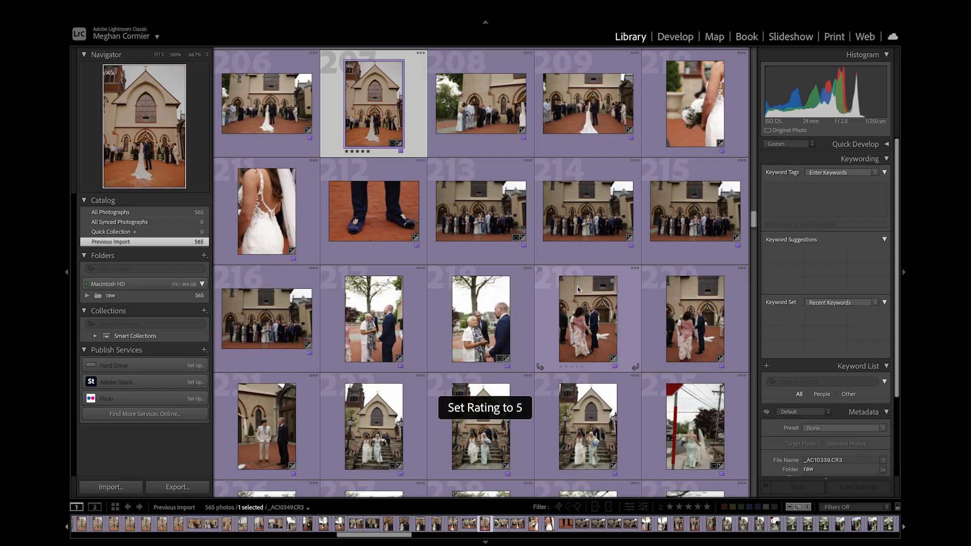
Step: Open the couple's full-length garden portrait _AC10388.CR3 for developing and add a Select Subject mask with Shadows at 15
scroll(393, 299, down, 3)
scroll(393, 300, down, 3)
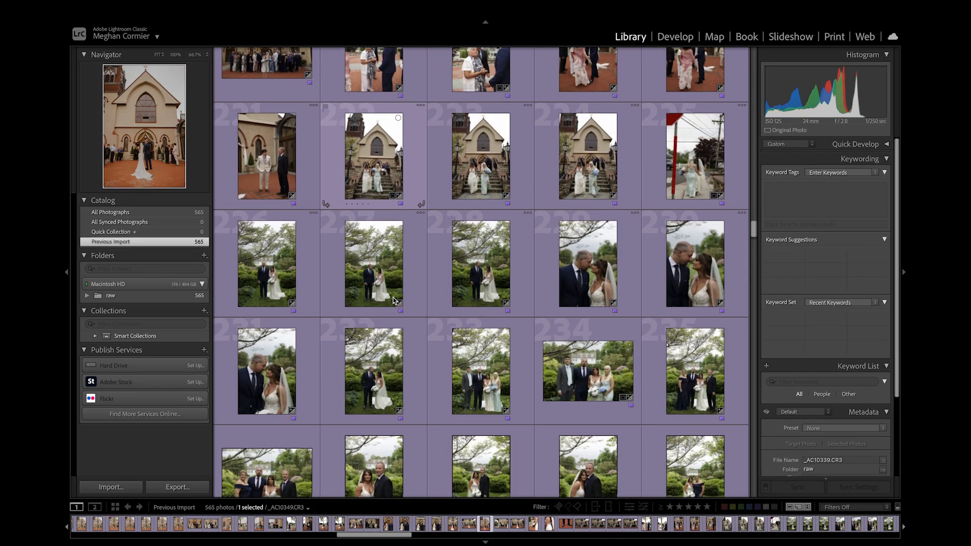
click(266, 260)
key(d)
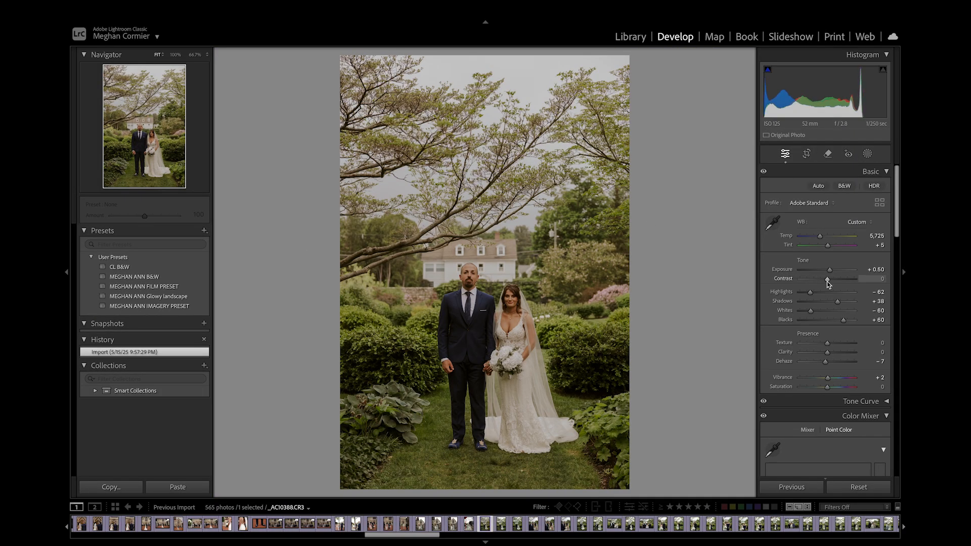
click(867, 153)
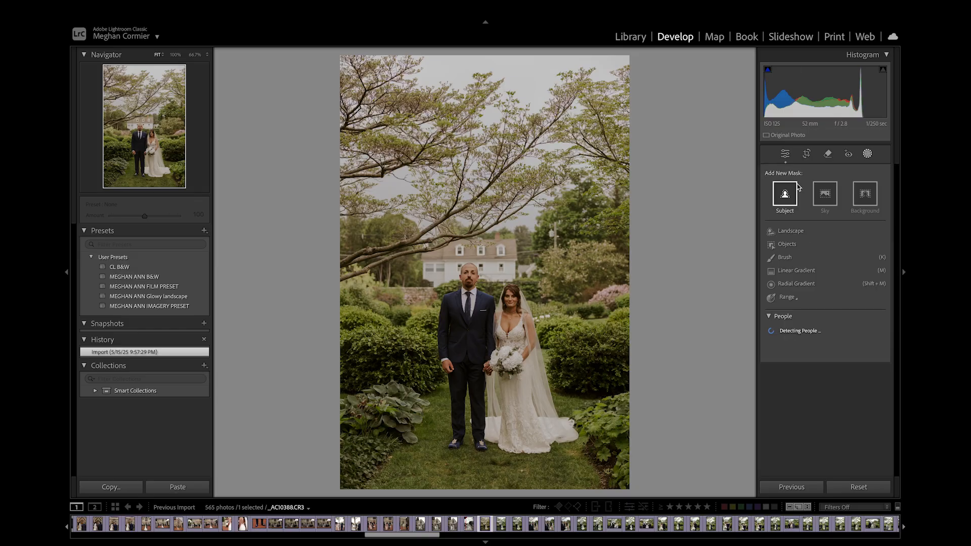
click(792, 201)
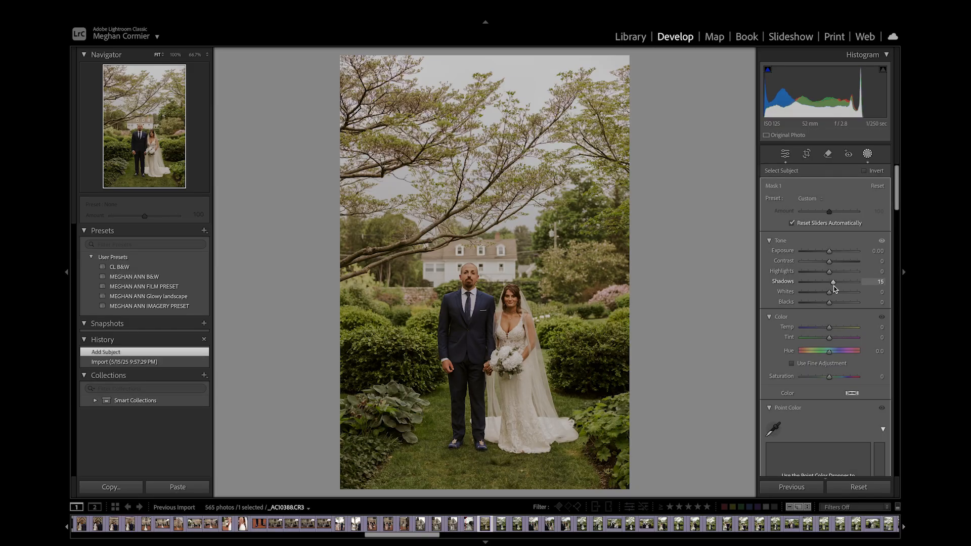
Step: Crop the couple's garden portrait slightly tighter from its upper-left corner and rate it five stars
click(806, 154)
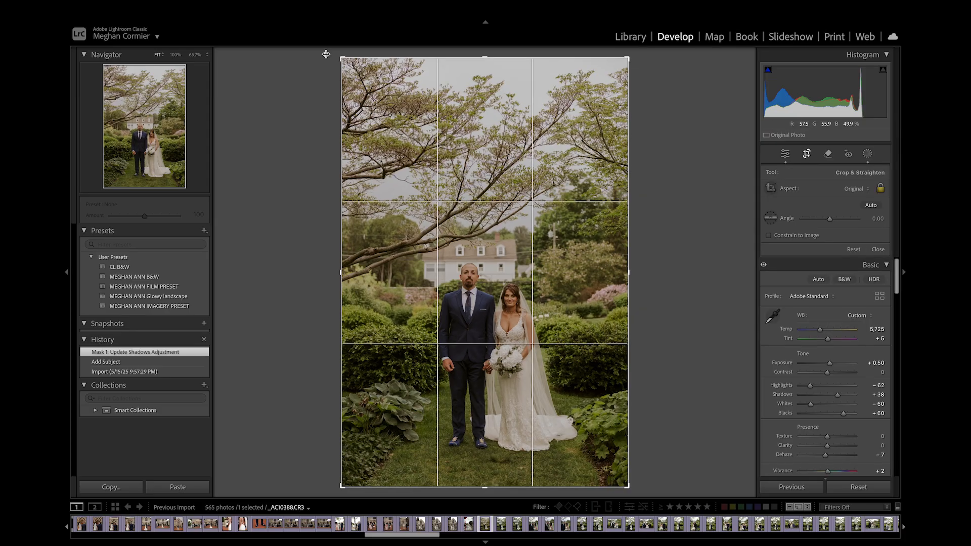
drag(342, 58, 350, 66)
key(g)
key(5)
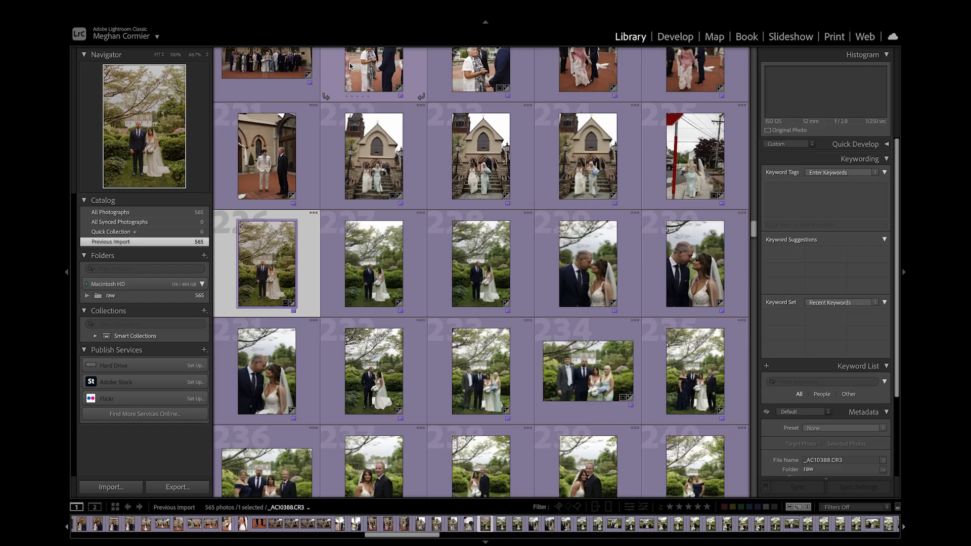
Step: Find photo _AC10438.CR3 of the bride and the woman in the navy dress facing each other and open it for developing
scroll(601, 260, down, 2)
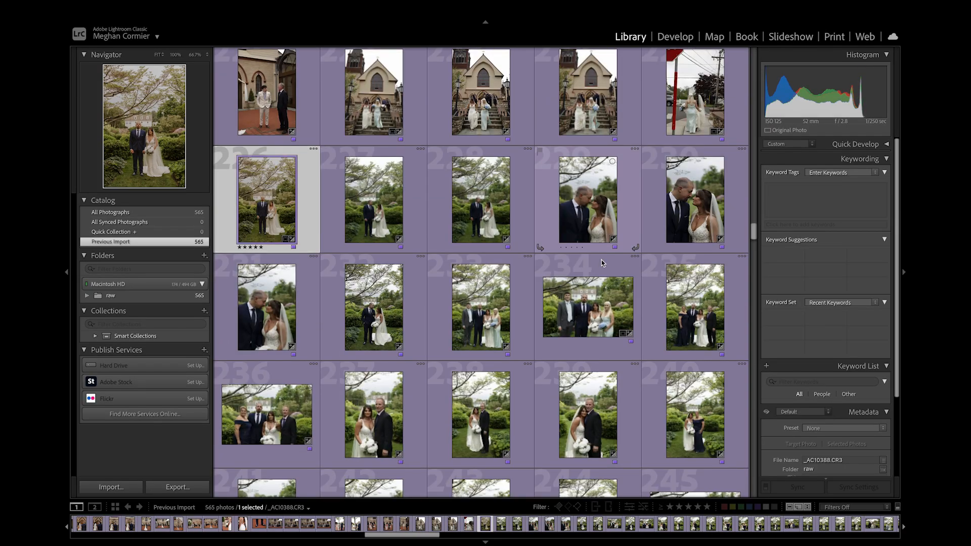
scroll(498, 303, down, 4)
scroll(498, 304, down, 2)
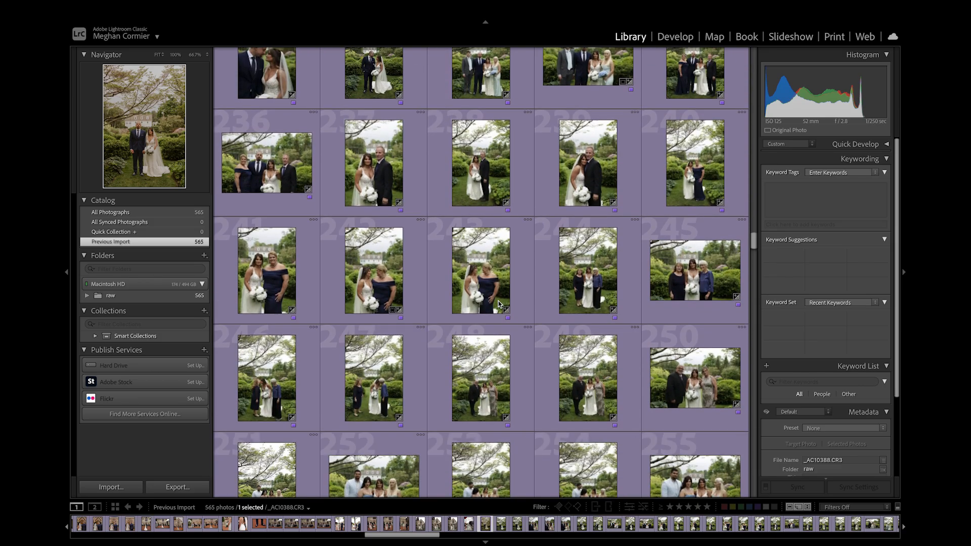
click(498, 304)
key(d)
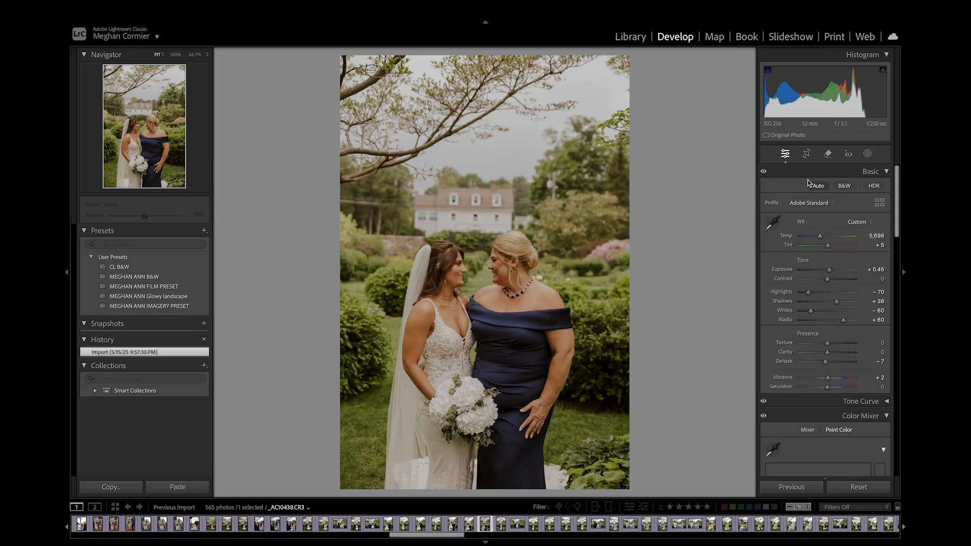
Step: Straighten the bride and navy-dress photo to an angle of -1.21 and crop it tighter from the top
click(804, 157)
drag(694, 258, 693, 253)
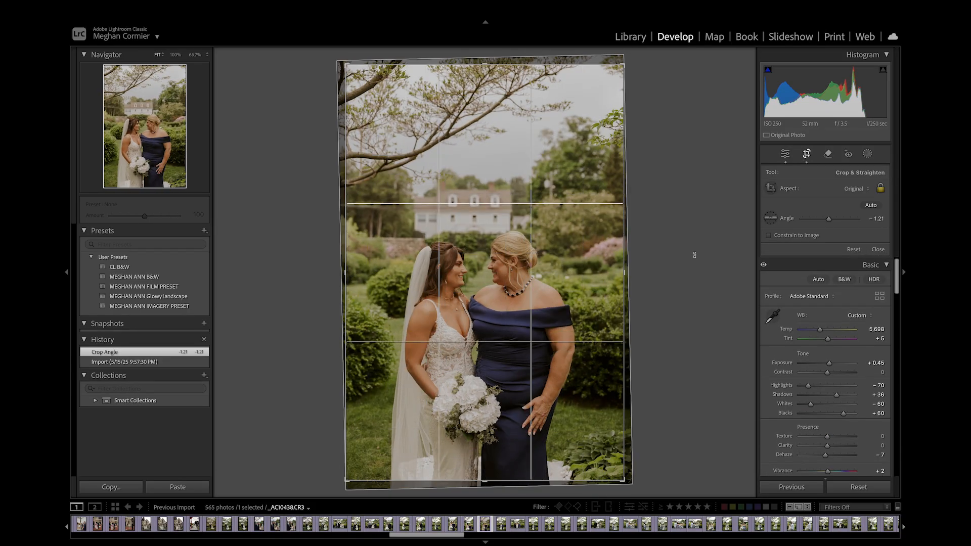
drag(521, 64, 521, 83)
key(Return)
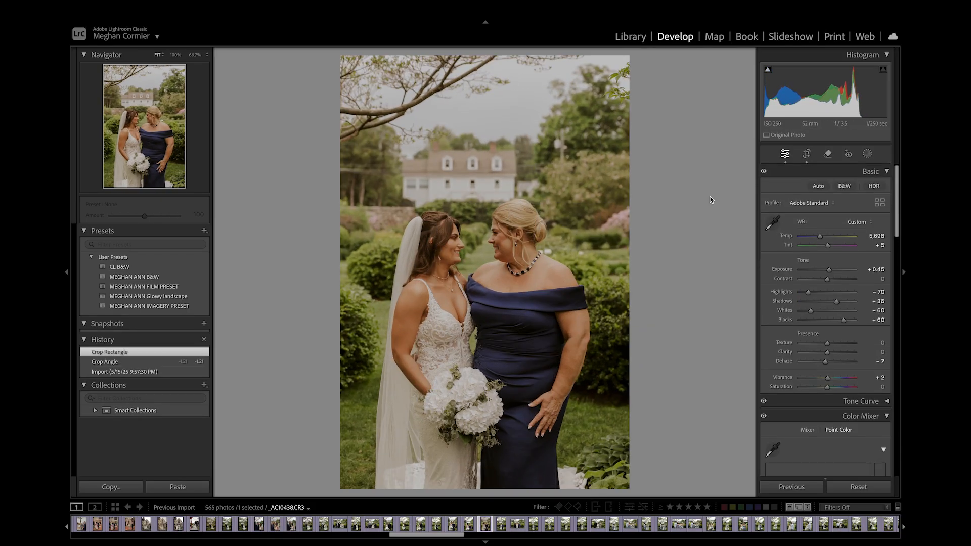
Step: Nudge the bride and navy-dress photo upward inside its crop and set its Exposure to +0.10
click(805, 153)
drag(568, 219, 568, 216)
key(Return)
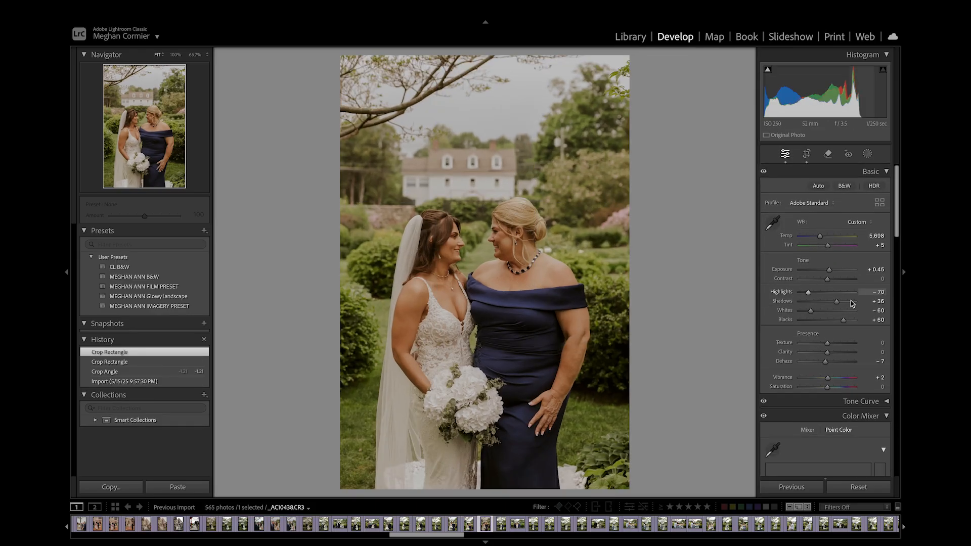
drag(829, 269, 827, 269)
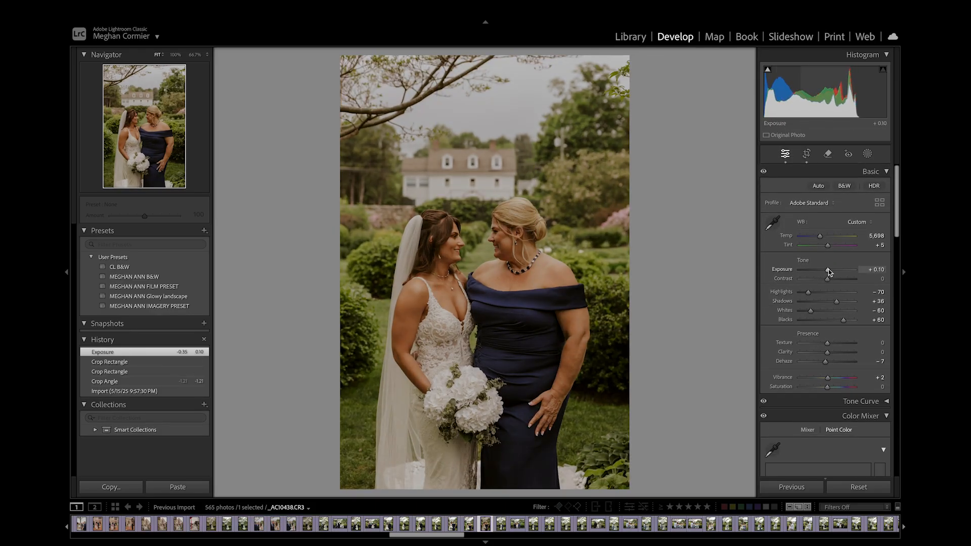
Step: Add a Select Subject mask with Shadows at 11 over the two women and rate the photo five stars
click(867, 153)
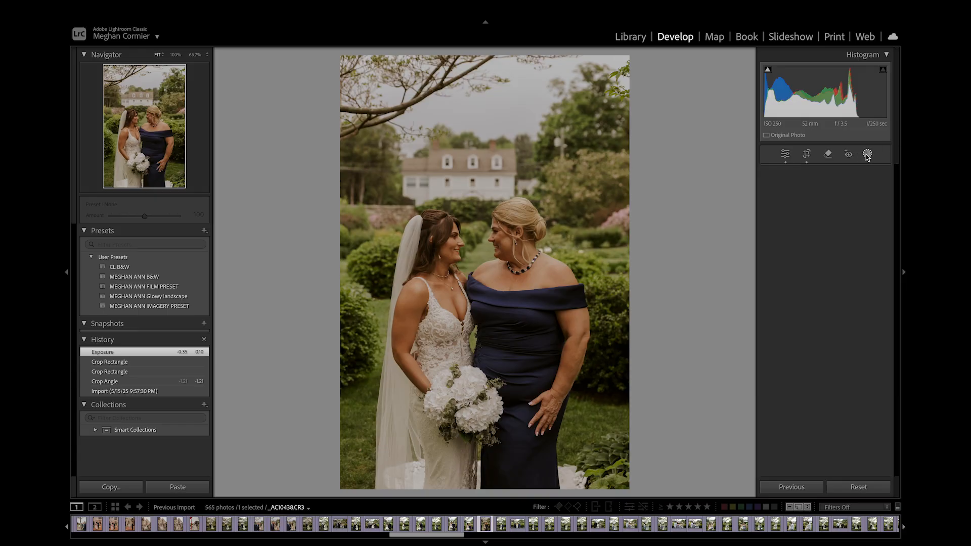
click(785, 192)
mouse_move(871, 2)
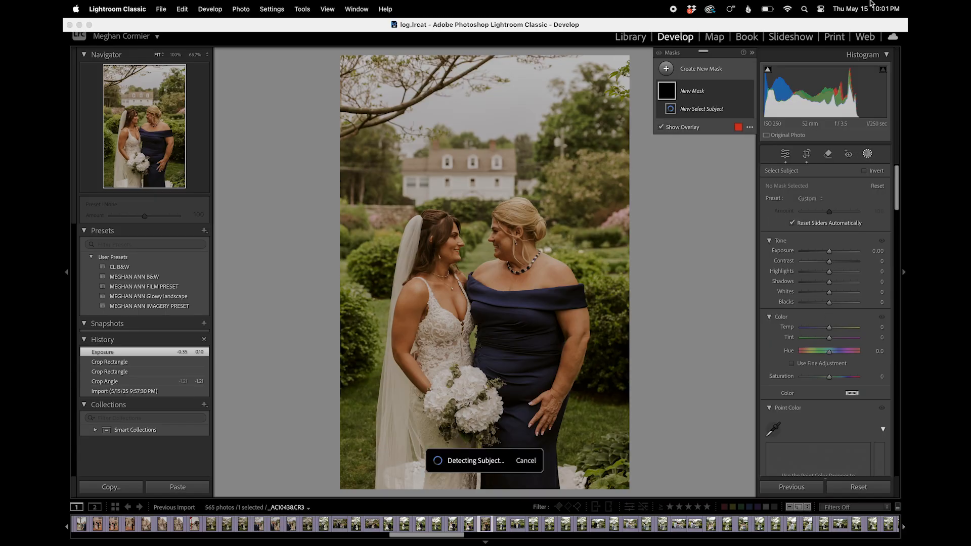
drag(830, 282, 834, 285)
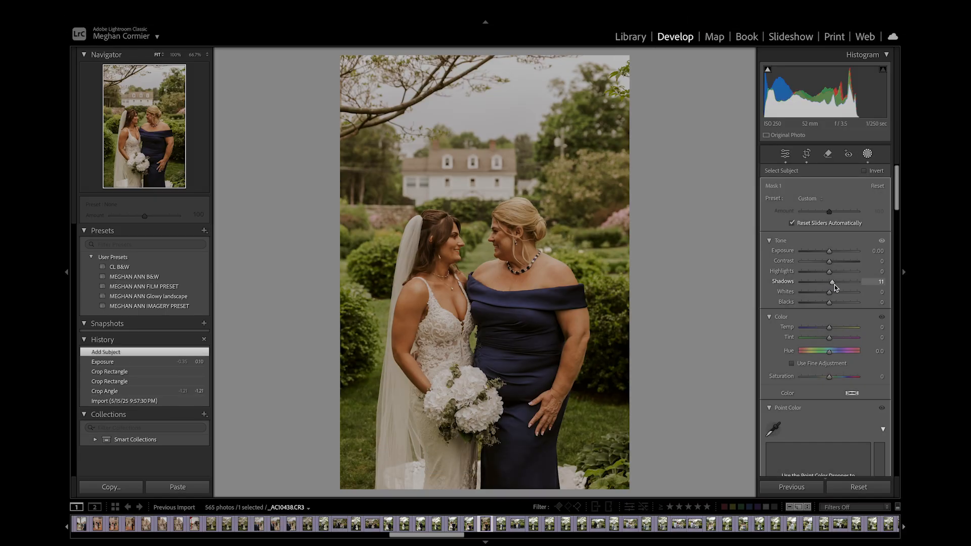
key(g)
key(5)
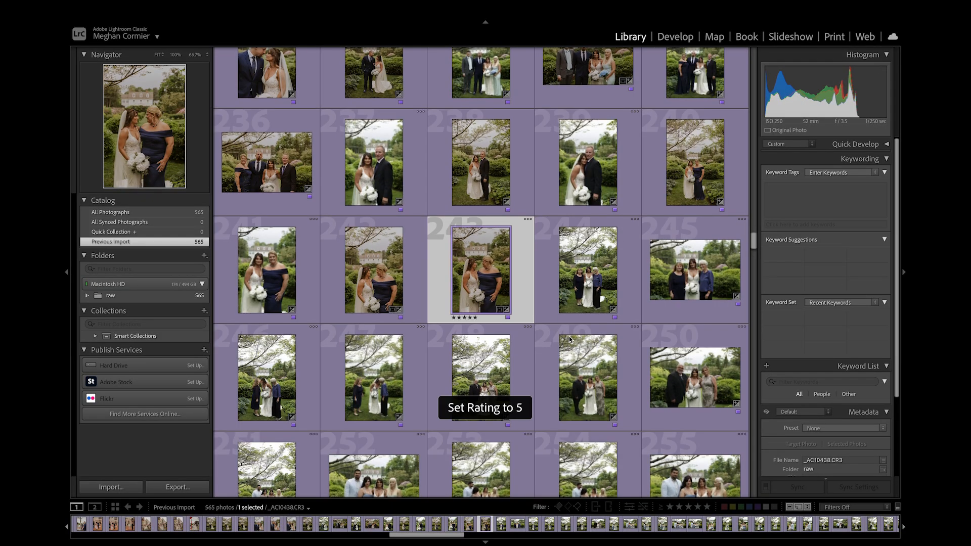
Step: Compare the dip-kiss photos by the wooden garden arch and open _AC10702.CR3 for developing
scroll(569, 338, down, 5)
scroll(569, 338, down, 15)
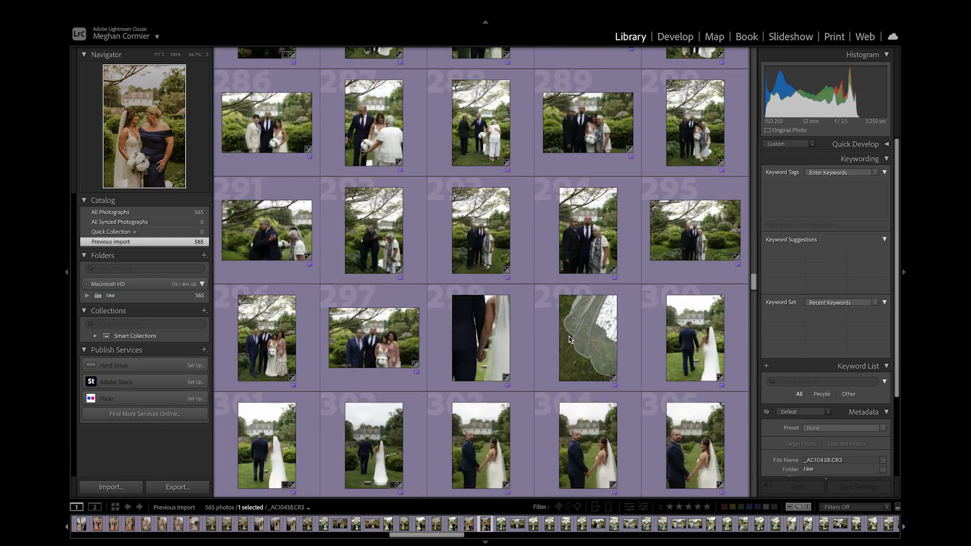
scroll(570, 339, up, 4)
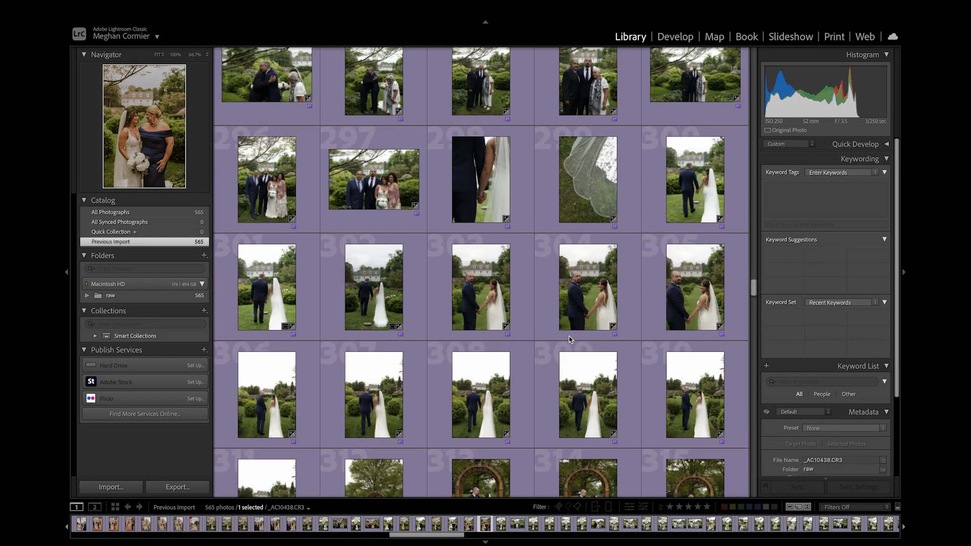
scroll(569, 338, down, 4)
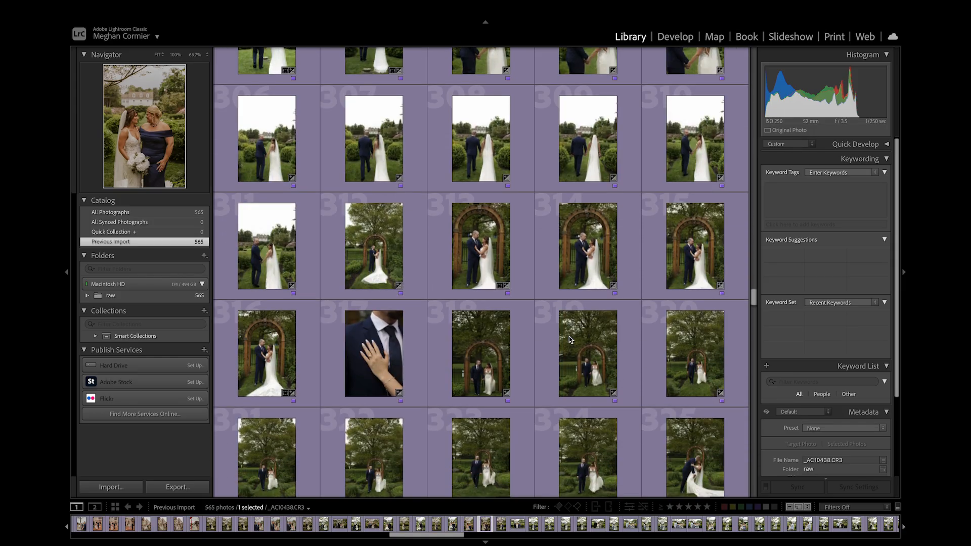
scroll(569, 336, down, 4)
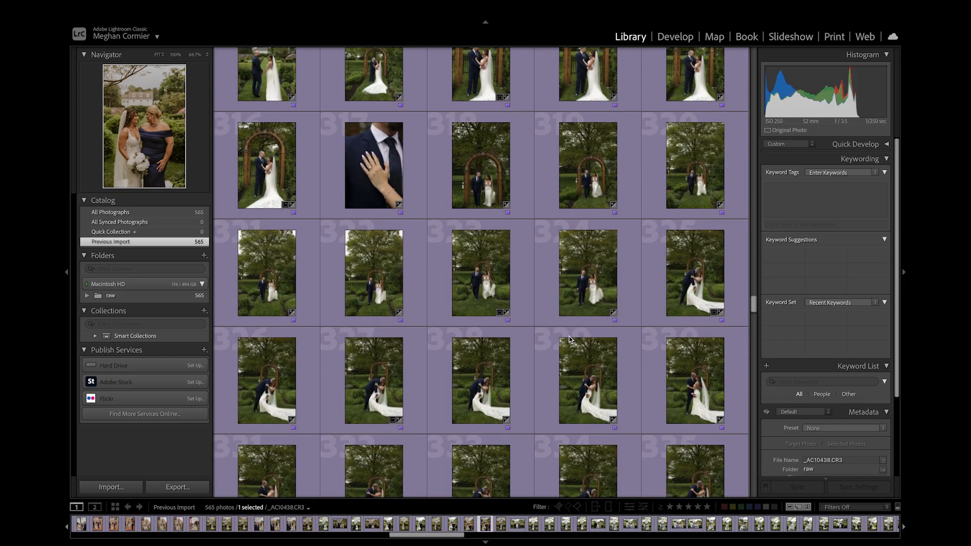
scroll(569, 336, down, 3)
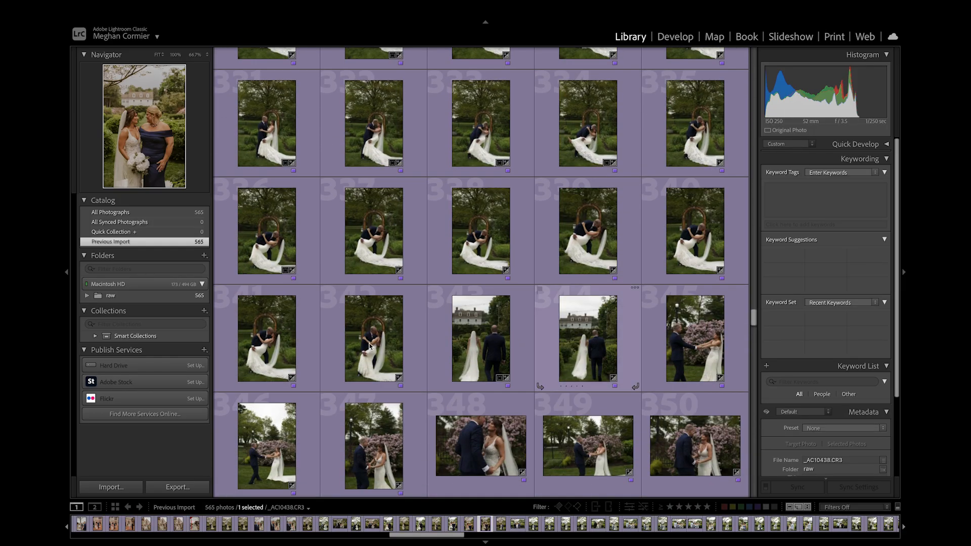
scroll(370, 346, up, 1)
click(614, 281)
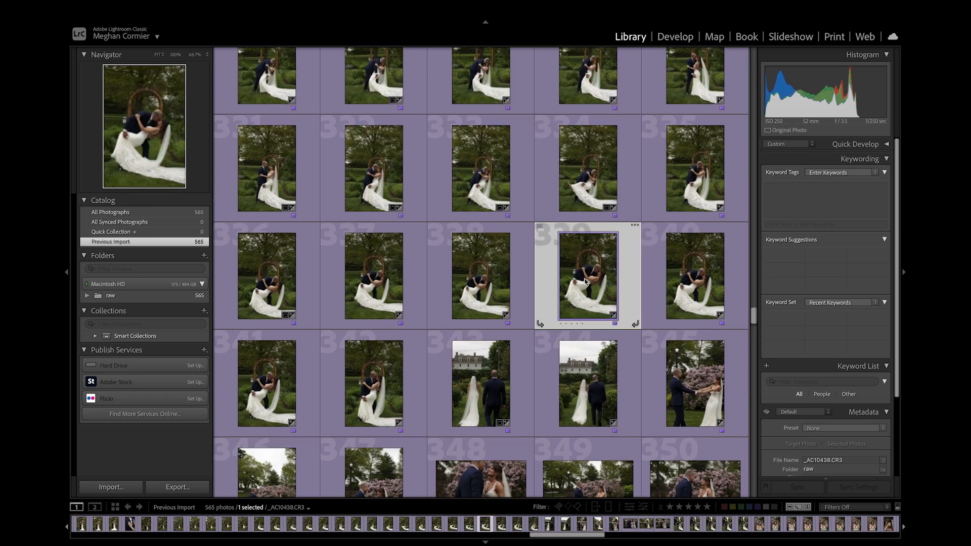
click(502, 270)
click(378, 274)
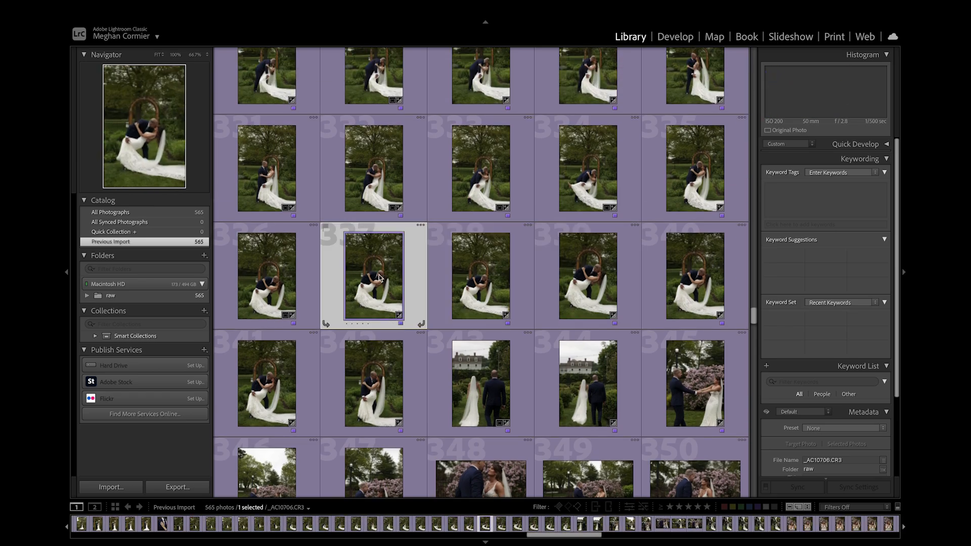
key(d)
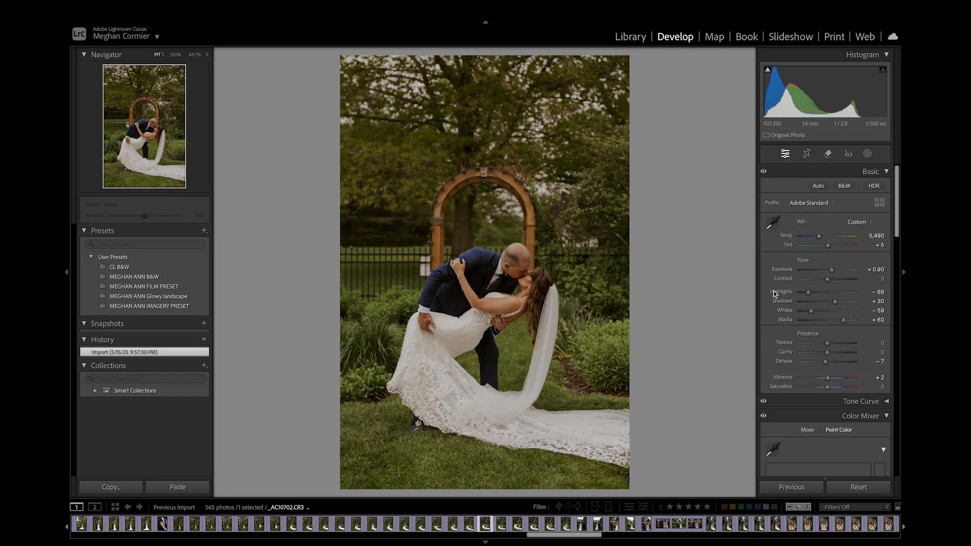
Step: Add a Select Subject mask over the dip-kiss couple with Shadows at 12 and Whites at 5
key(shift+w)
click(782, 195)
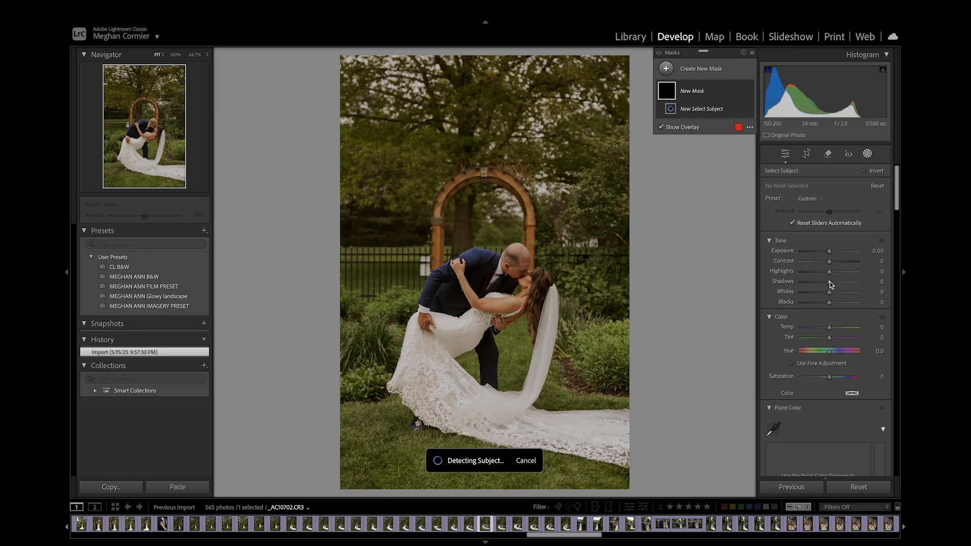
drag(834, 287, 831, 292)
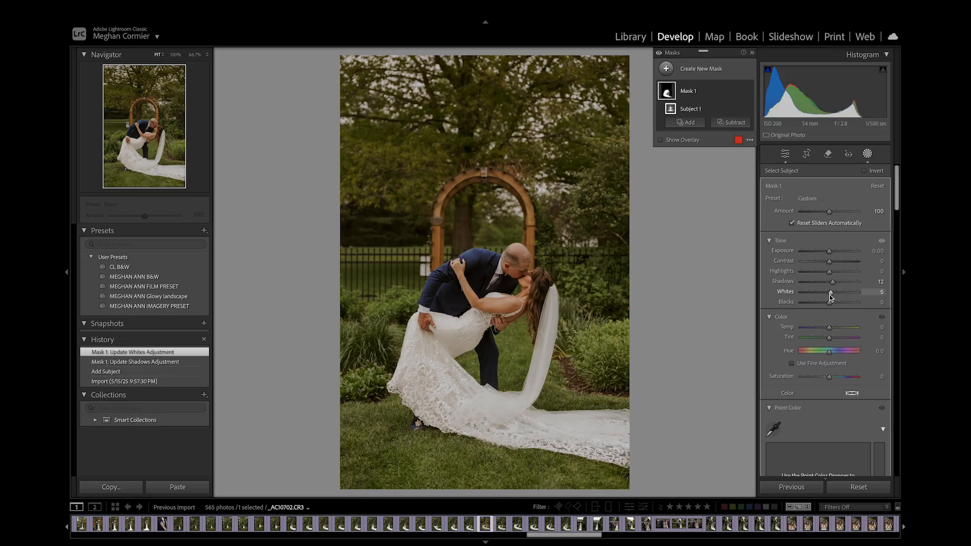
Step: Straighten the dip-kiss photo to a crop angle of -0.59
click(807, 155)
drag(740, 221, 742, 225)
key(Return)
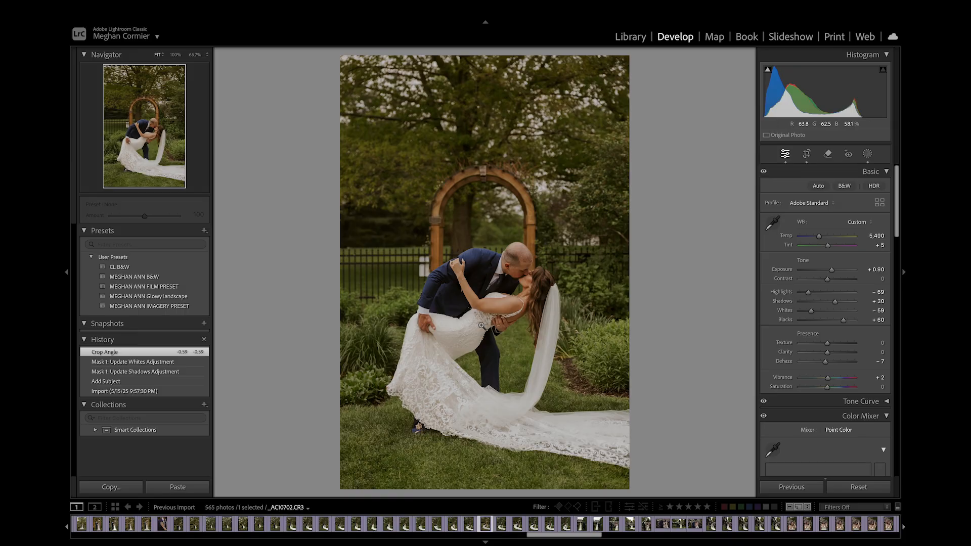
Step: Remove the white sign on the fence behind the couple with the Remove tool using generative AI
click(403, 295)
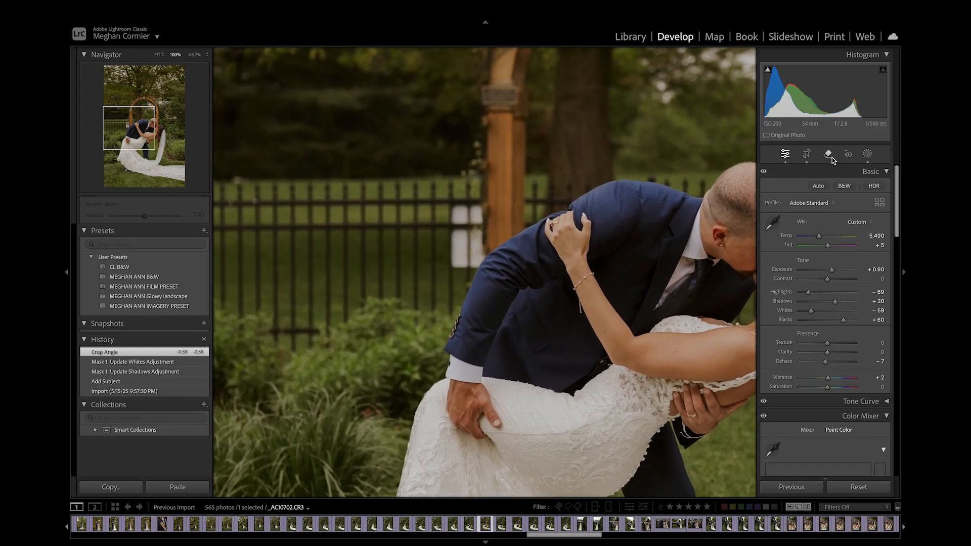
click(829, 154)
click(792, 187)
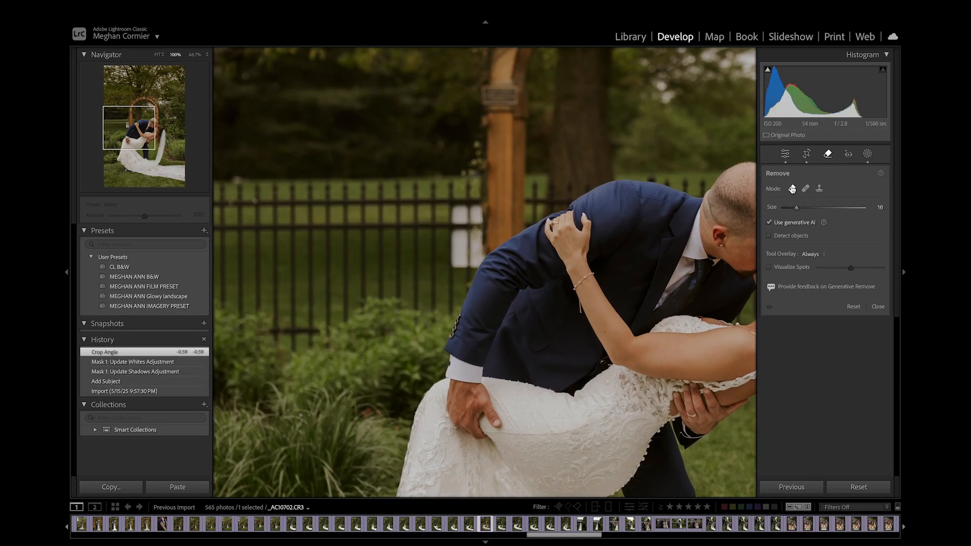
drag(480, 210, 456, 208)
mouse_move(476, 263)
mouse_down()
mouse_move(459, 259)
mouse_move(464, 236)
mouse_move(468, 249)
mouse_up()
key(Return)
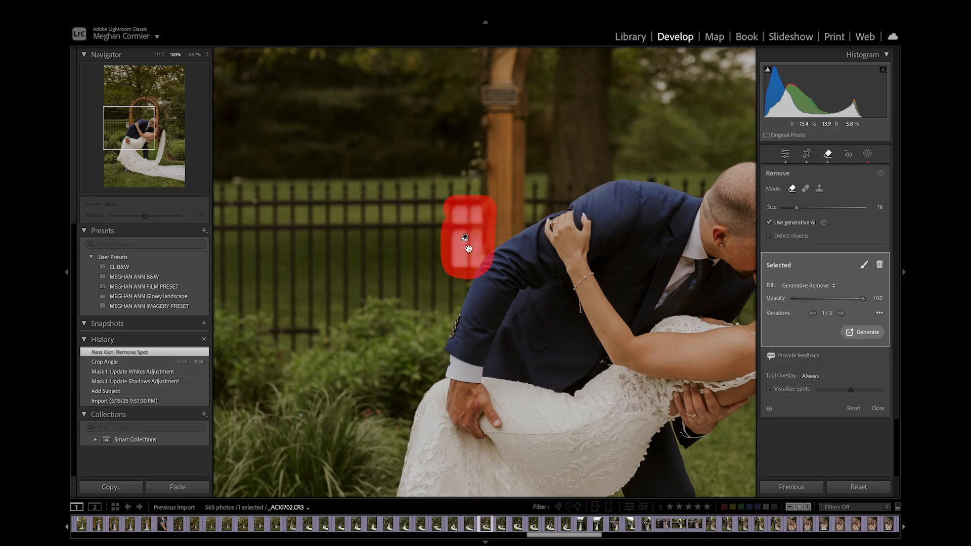
key(q)
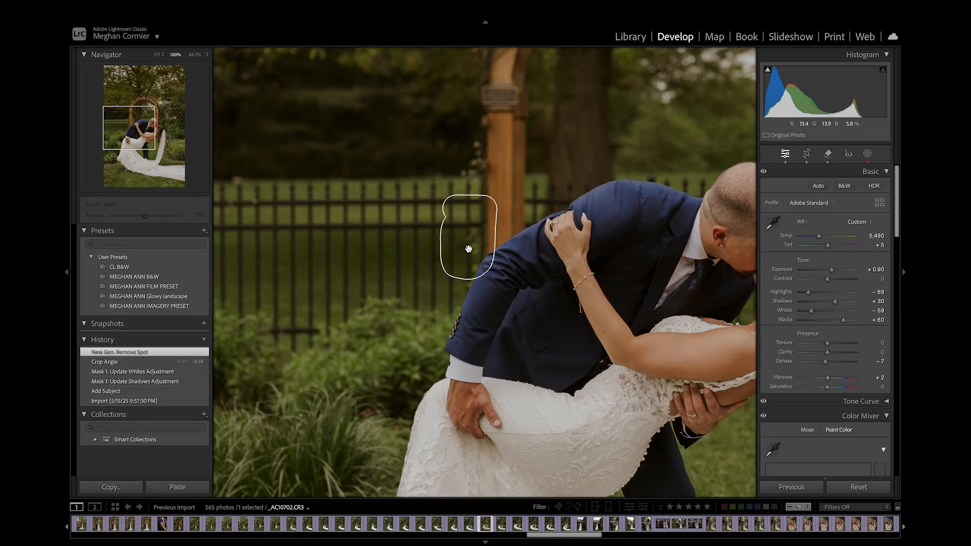
click(469, 249)
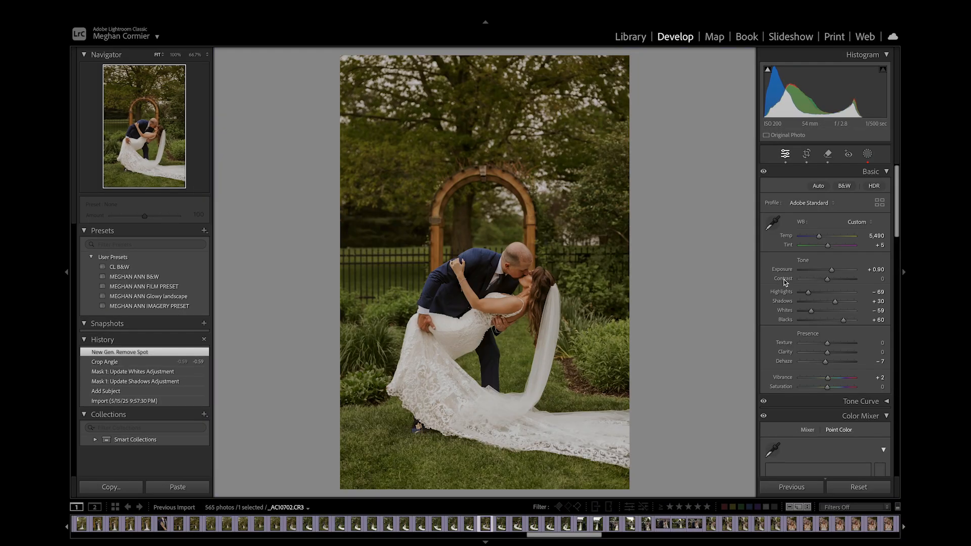
Step: Set the dip-kiss photo's post-crop vignetting Amount to -13
scroll(784, 282, down, 10)
scroll(784, 282, up, 1)
drag(827, 373, 823, 372)
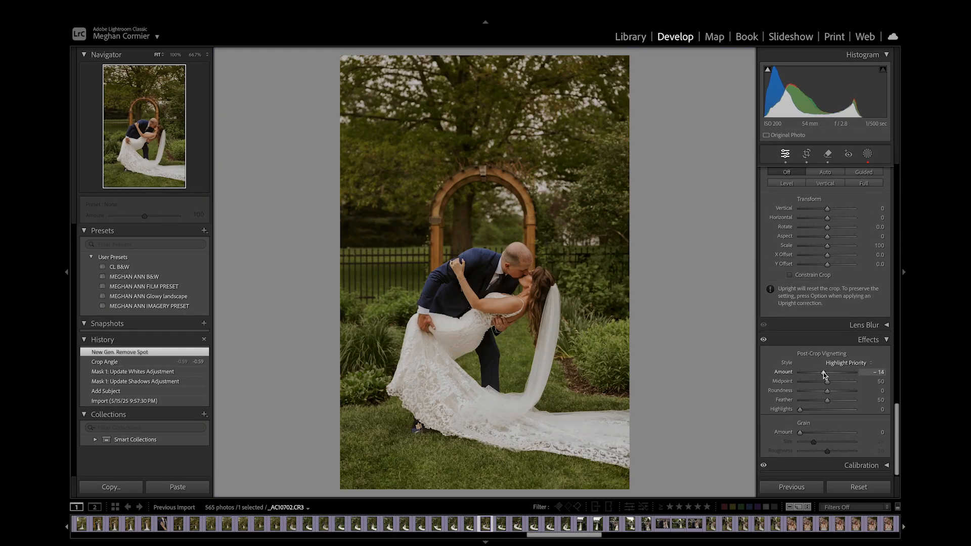
scroll(824, 373, up, 15)
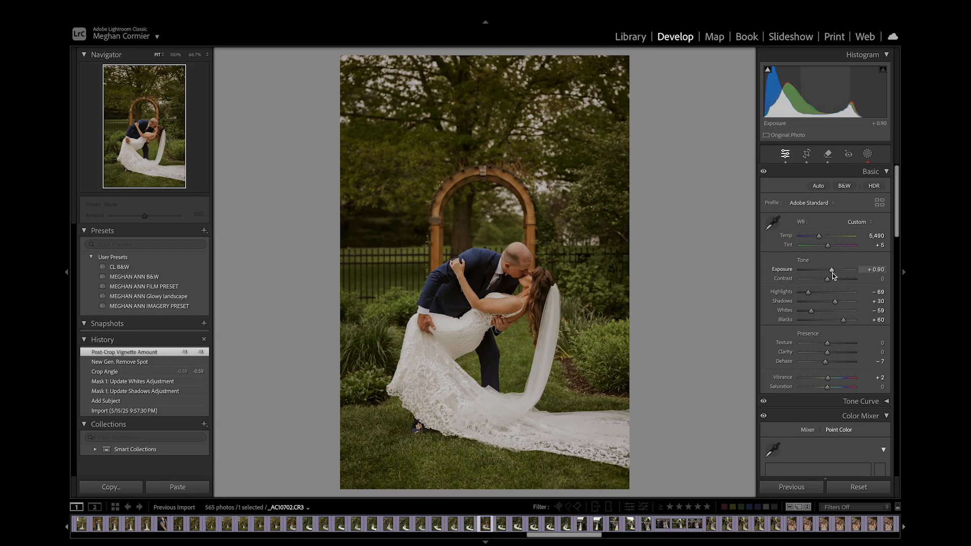
Step: Open the bride portrait _AC10766.CR3 by the pink blossoms for developing and crop it slightly tighter from its upper-right corner
key(g)
scroll(474, 310, down, 3)
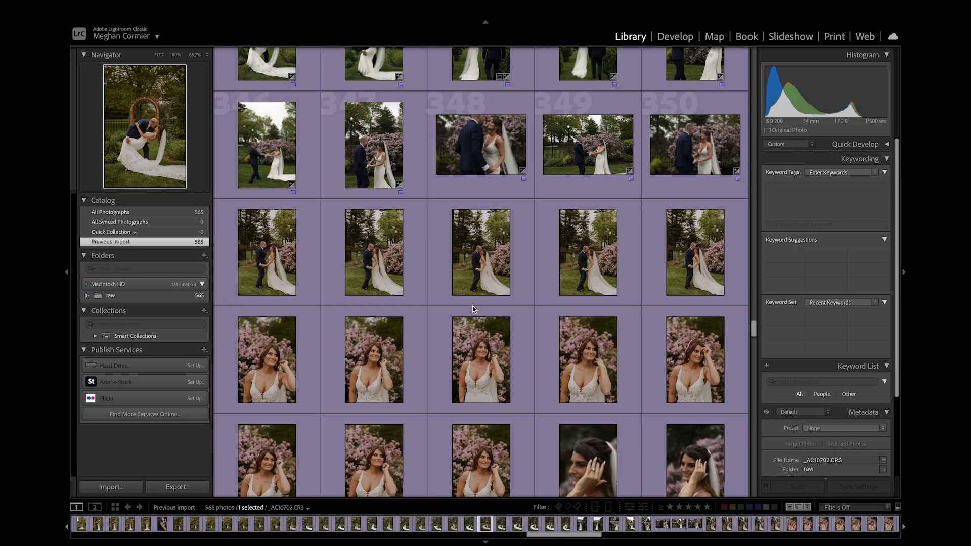
scroll(474, 310, down, 2)
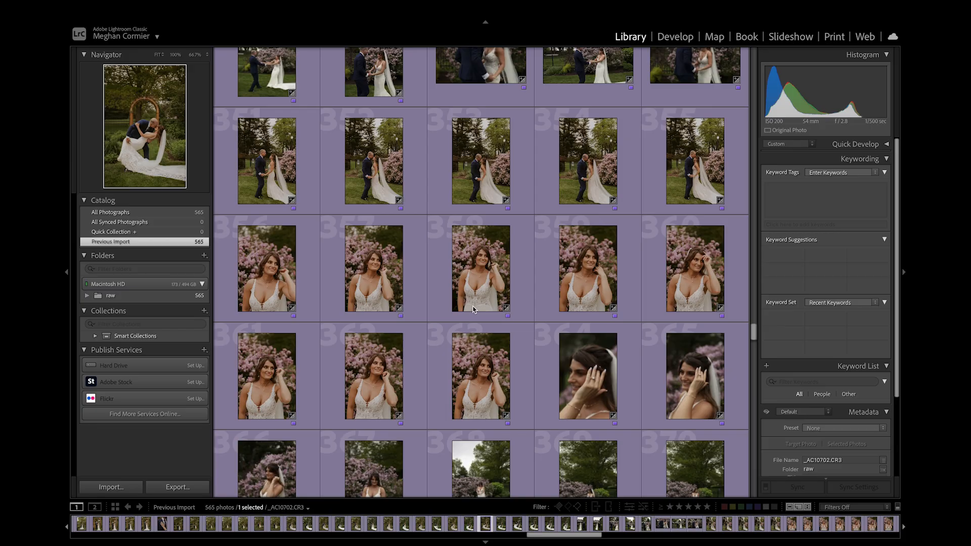
scroll(474, 309, up, 1)
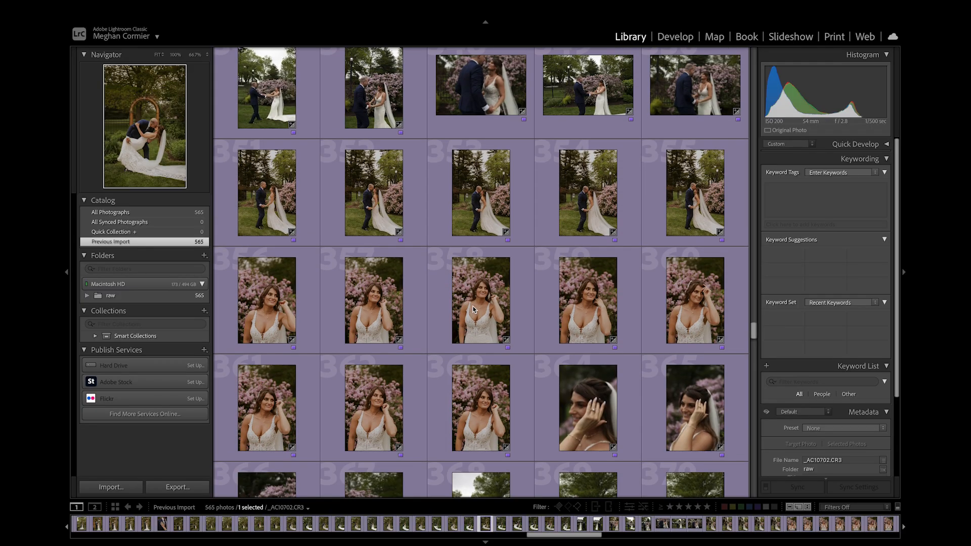
click(273, 416)
key(d)
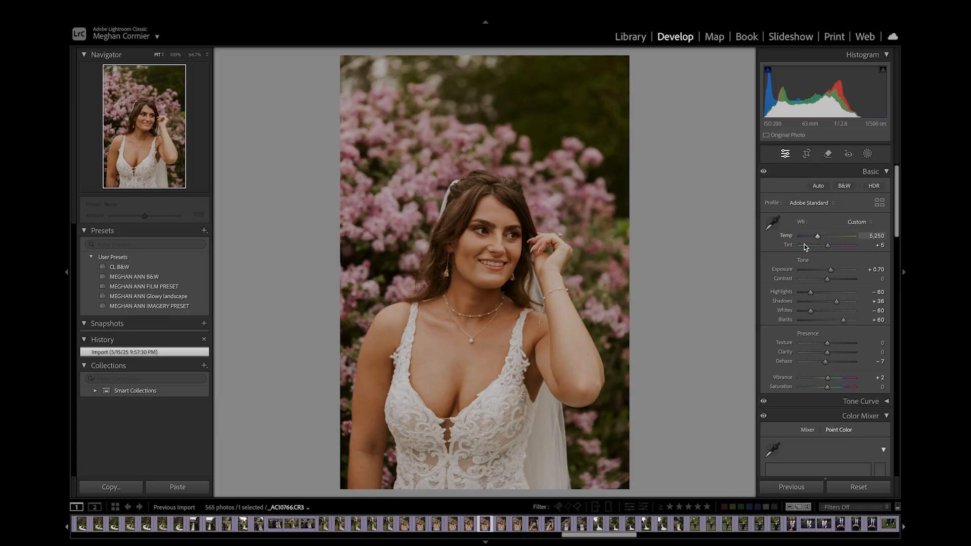
click(806, 153)
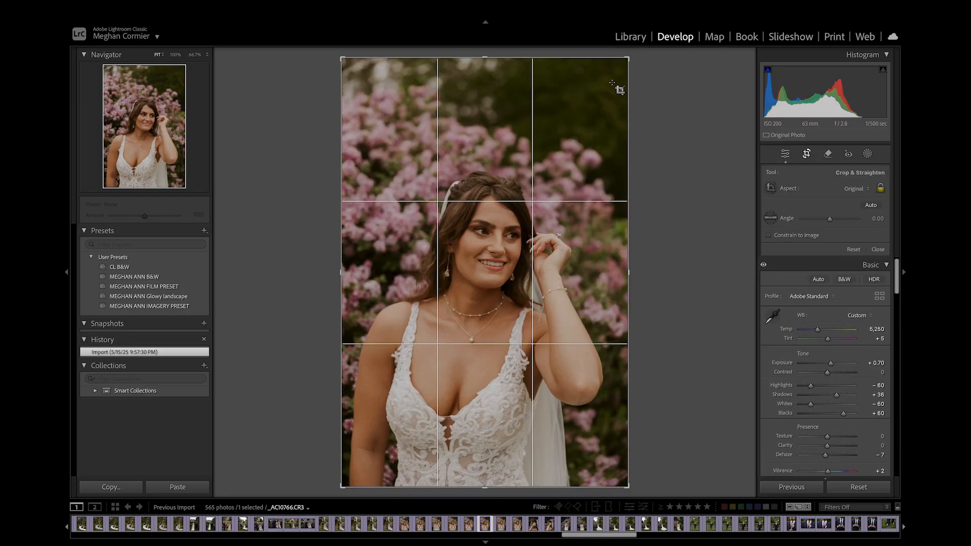
key(Return)
Step: Heal the small blemishes beside the corner of the bride's mouth with the Heal mode at brush size 9
click(505, 249)
drag(505, 249, 597, 233)
click(597, 232)
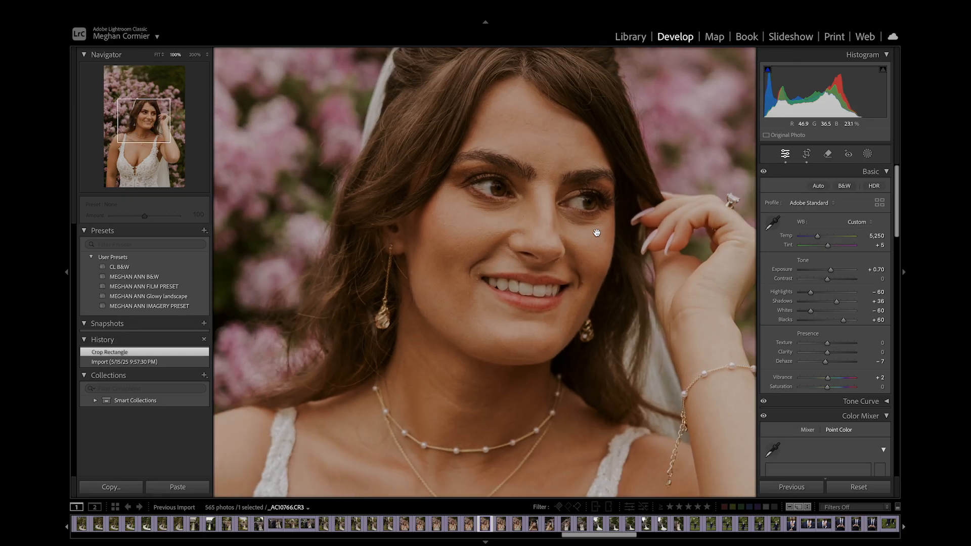
click(497, 245)
key(ctrl+=)
drag(498, 246, 639, 182)
click(829, 155)
click(807, 189)
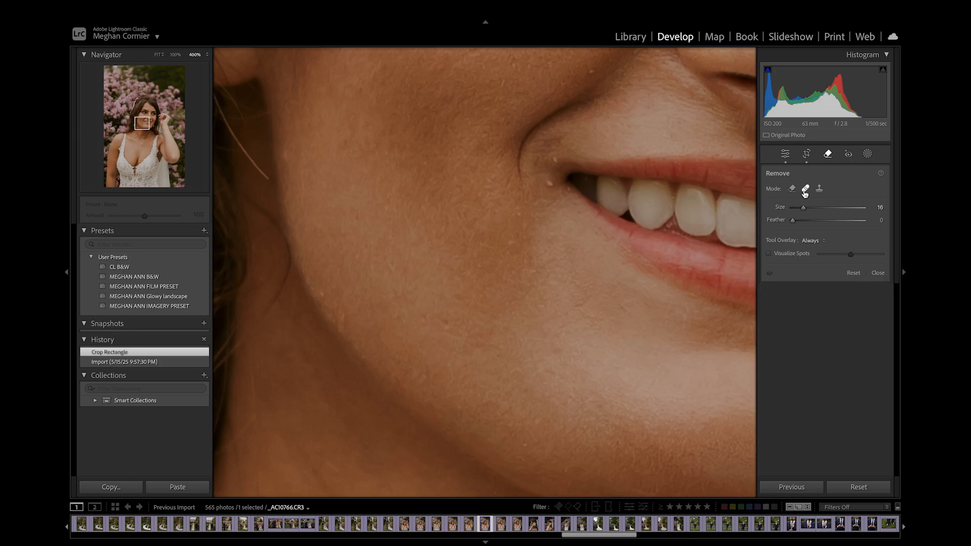
click(550, 188)
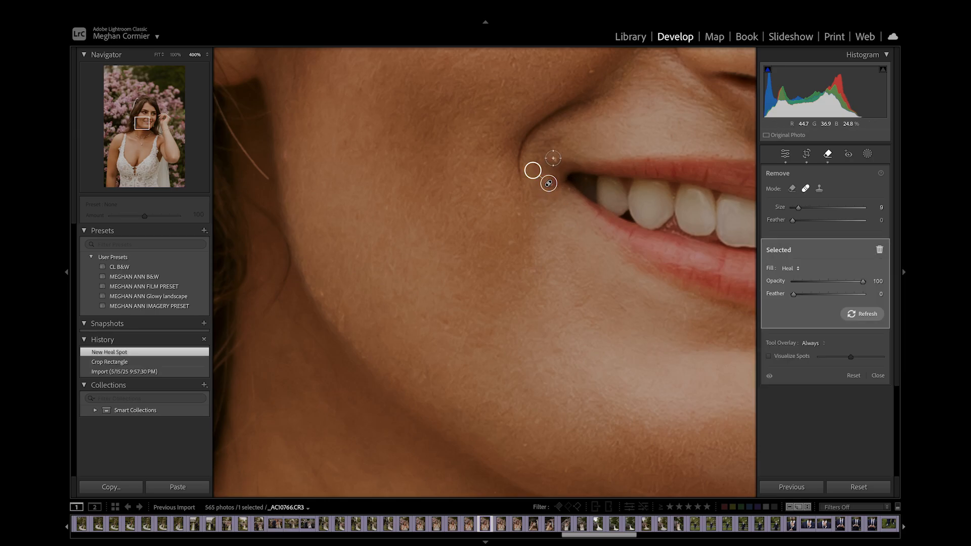
click(550, 185)
key(q)
click(520, 325)
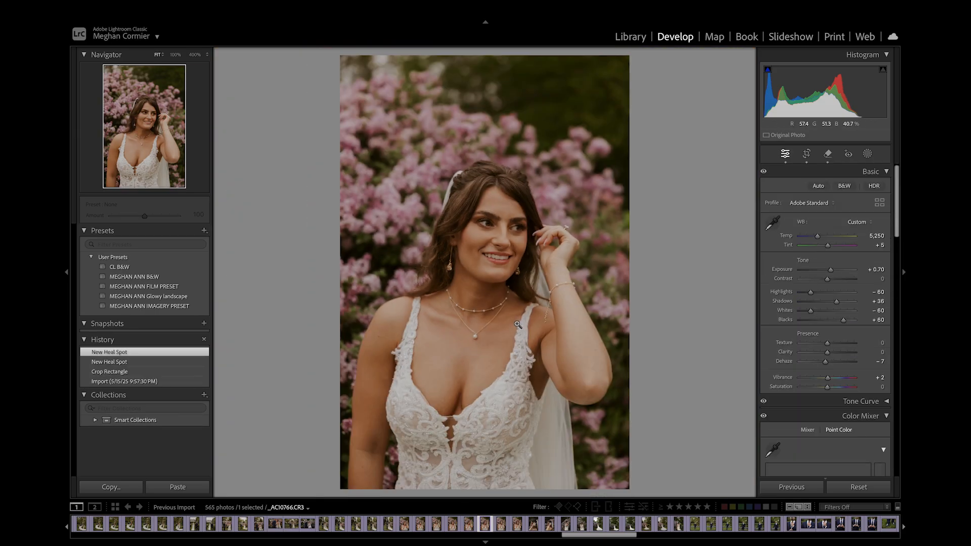
Step: Paint a brush mask over the bride's forehead, nose, cheeks and chin, leaving out her eyes and mouth
click(509, 253)
key(super+minus)
key(super+minus)
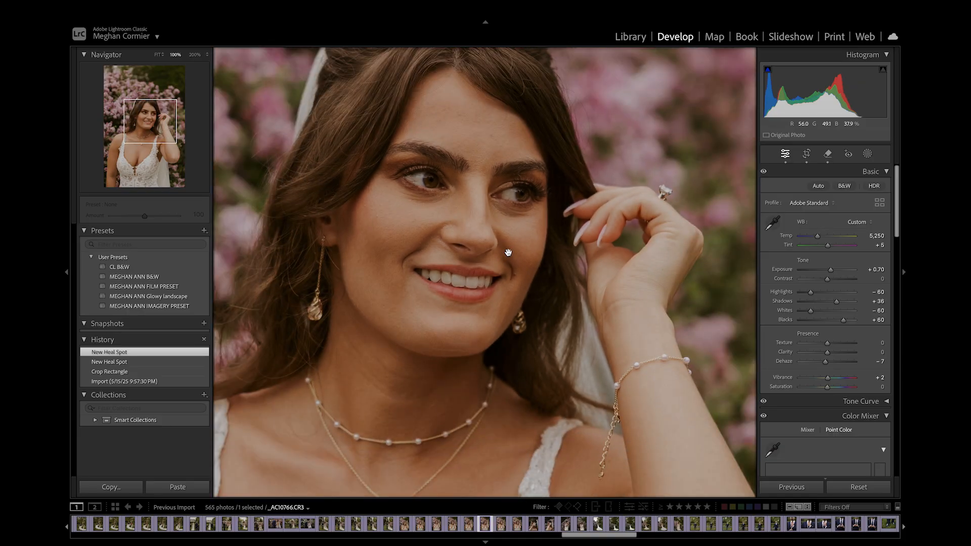
drag(509, 252, 540, 316)
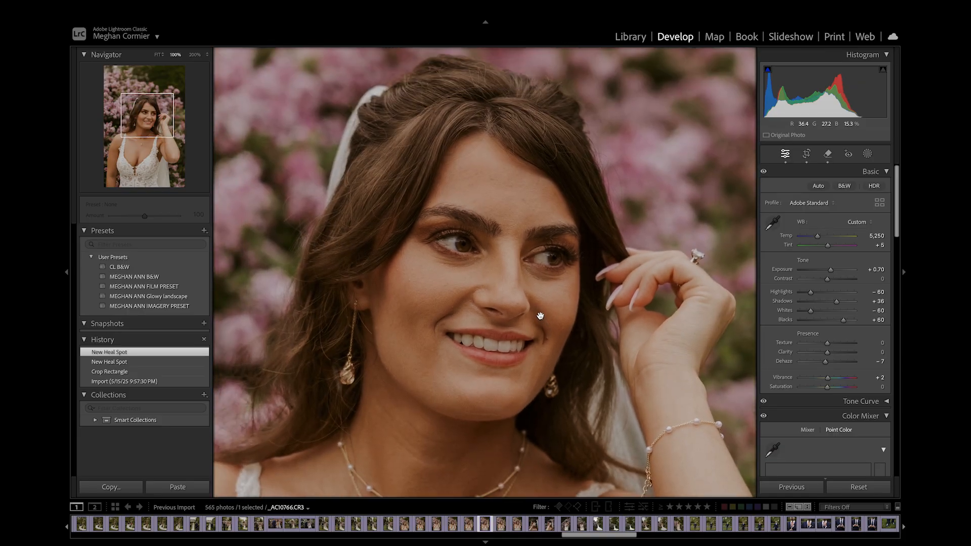
click(867, 154)
click(779, 261)
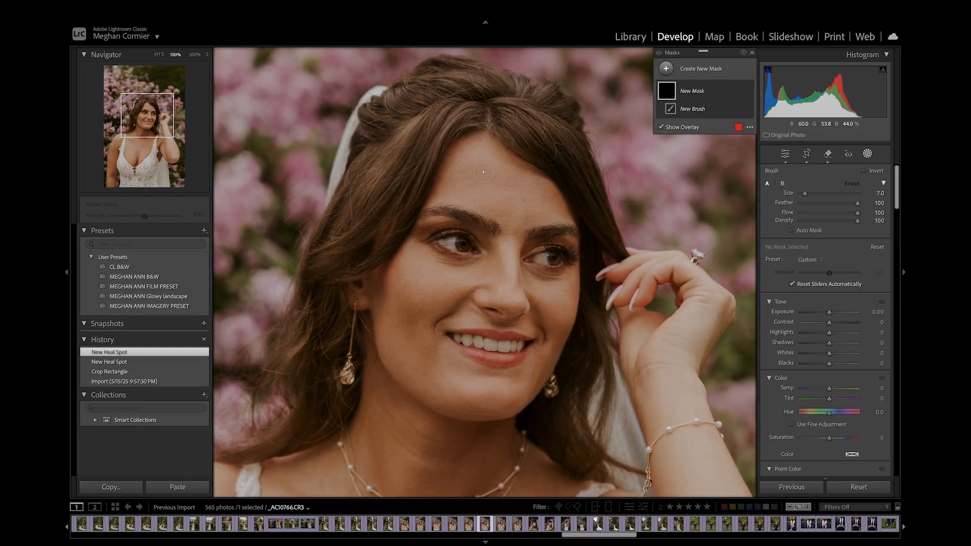
mouse_move(481, 172)
mouse_down()
mouse_move(518, 194)
mouse_move(478, 160)
mouse_move(549, 199)
mouse_move(511, 204)
mouse_move(529, 202)
mouse_move(459, 182)
mouse_move(476, 166)
mouse_up()
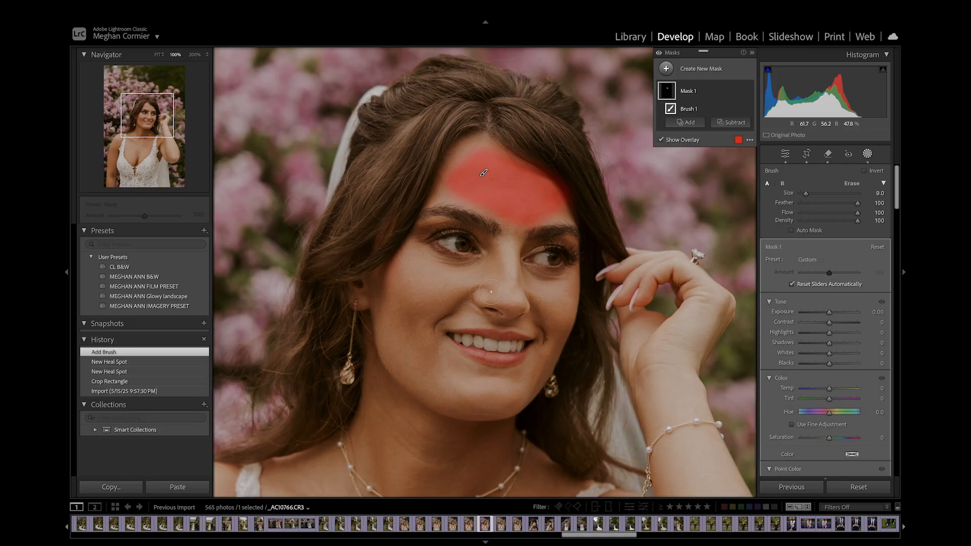
key([)
mouse_move(508, 294)
mouse_down()
mouse_move(513, 220)
mouse_move(512, 303)
mouse_move(450, 280)
mouse_move(497, 280)
mouse_move(428, 299)
mouse_move(451, 293)
mouse_move(410, 267)
mouse_move(408, 355)
mouse_move(407, 311)
mouse_move(421, 329)
mouse_move(450, 302)
mouse_move(466, 304)
mouse_move(419, 273)
mouse_move(404, 300)
mouse_move(417, 377)
mouse_move(475, 391)
mouse_move(434, 359)
mouse_up()
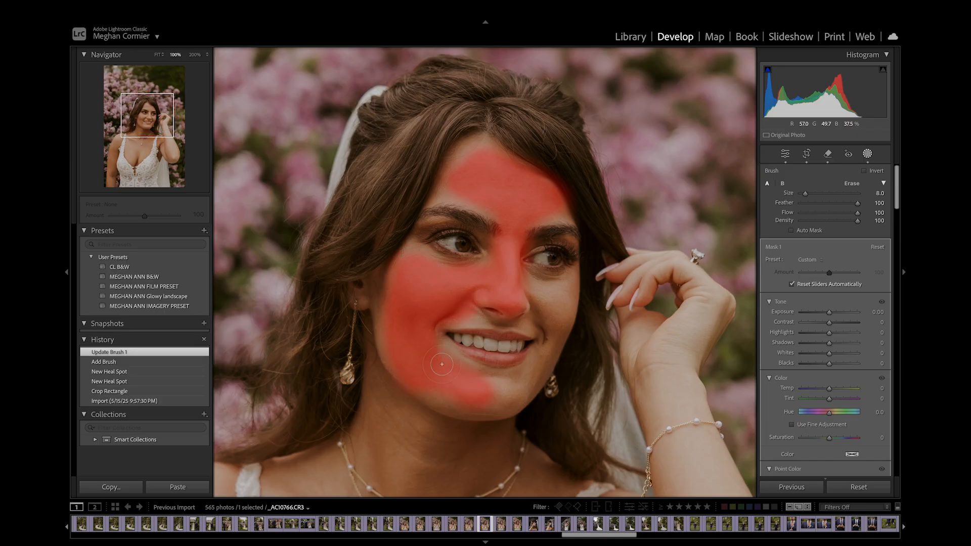
drag(464, 393, 526, 399)
mouse_move(531, 329)
mouse_down()
mouse_move(529, 291)
mouse_move(558, 301)
mouse_move(550, 314)
mouse_move(466, 307)
mouse_up()
scroll(540, 379, down, 2)
mouse_move(523, 386)
mouse_down()
mouse_move(555, 320)
mouse_move(517, 399)
mouse_up()
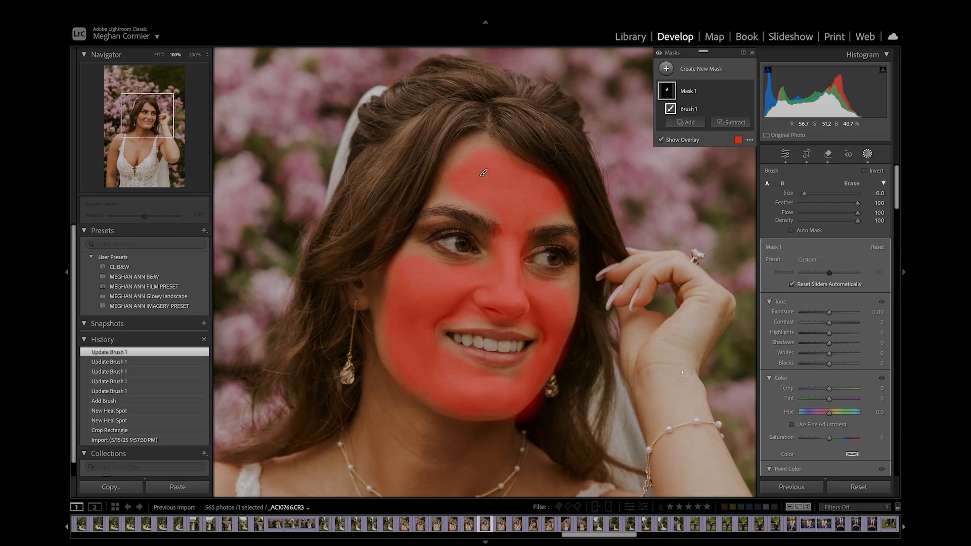
Step: Adjust the Texture of the brush mask on the bride's face
scroll(766, 363, down, 10)
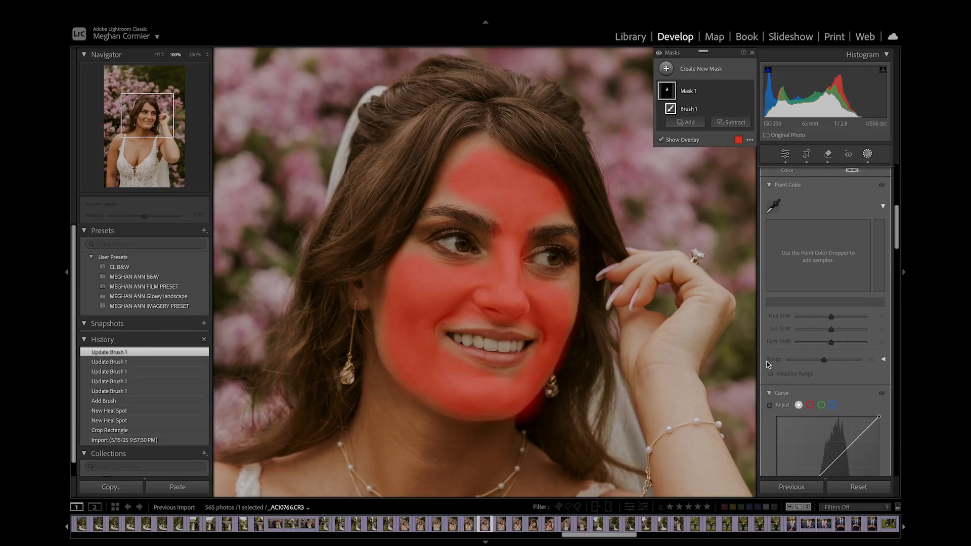
drag(829, 412, 829, 414)
key(shift+w)
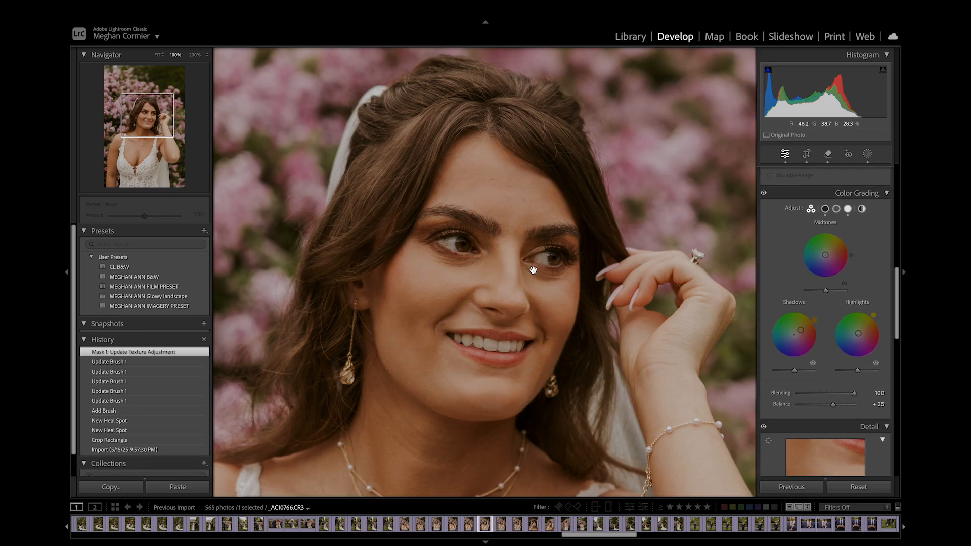
Step: Create a second brush mask and paint it over both of the bride's eyes at brush size 4
click(868, 154)
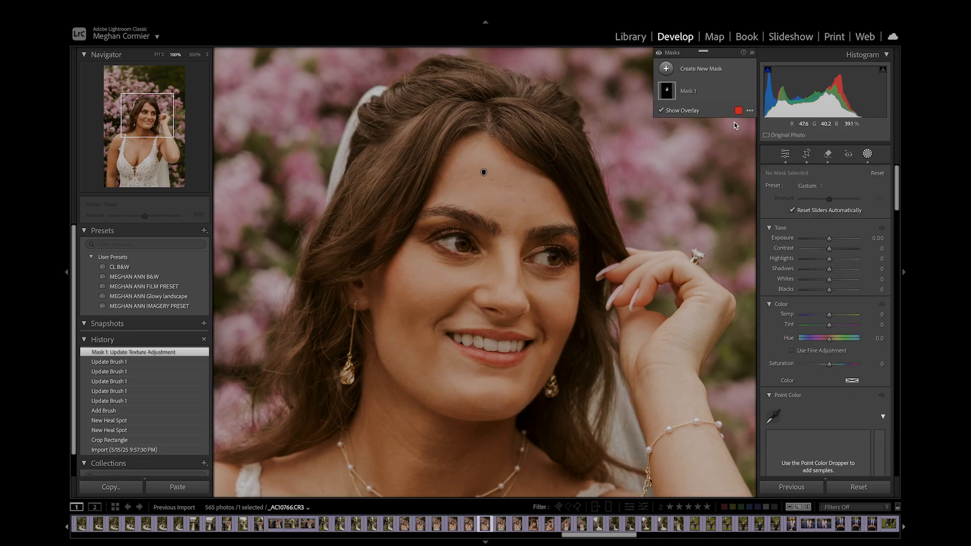
click(696, 69)
click(719, 170)
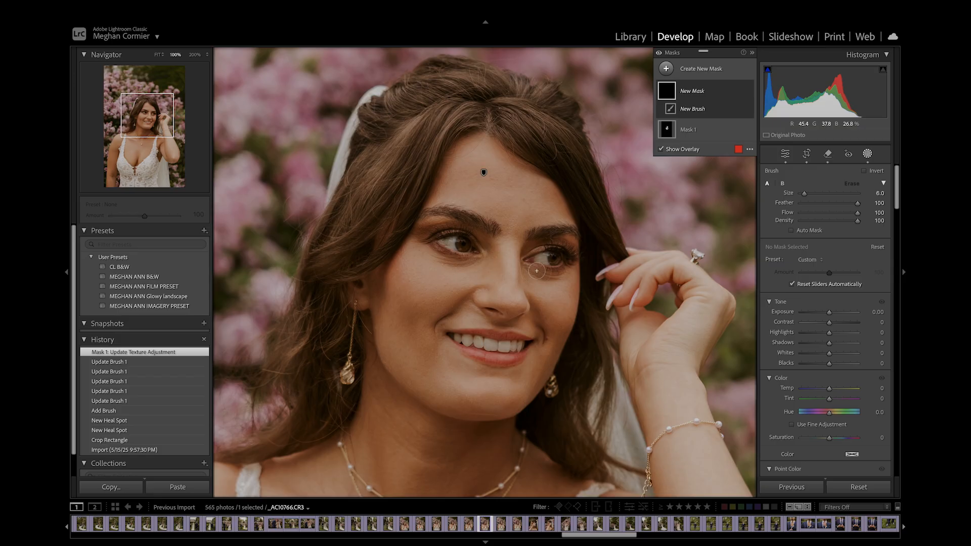
drag(545, 256, 549, 257)
mouse_move(470, 244)
mouse_down()
mouse_move(449, 241)
mouse_move(469, 251)
mouse_up()
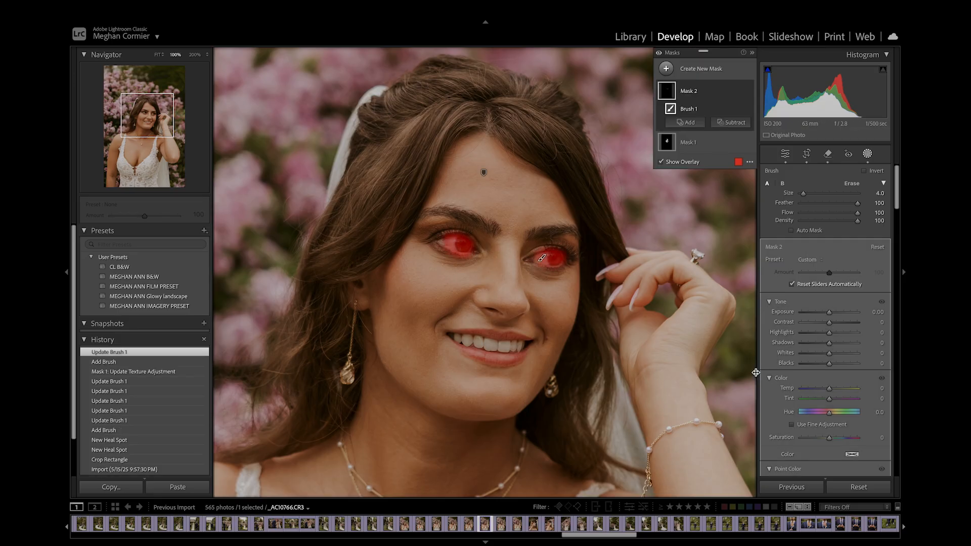
Step: Raise the Whites of the eye mask and rate the bride portrait five stars
click(830, 354)
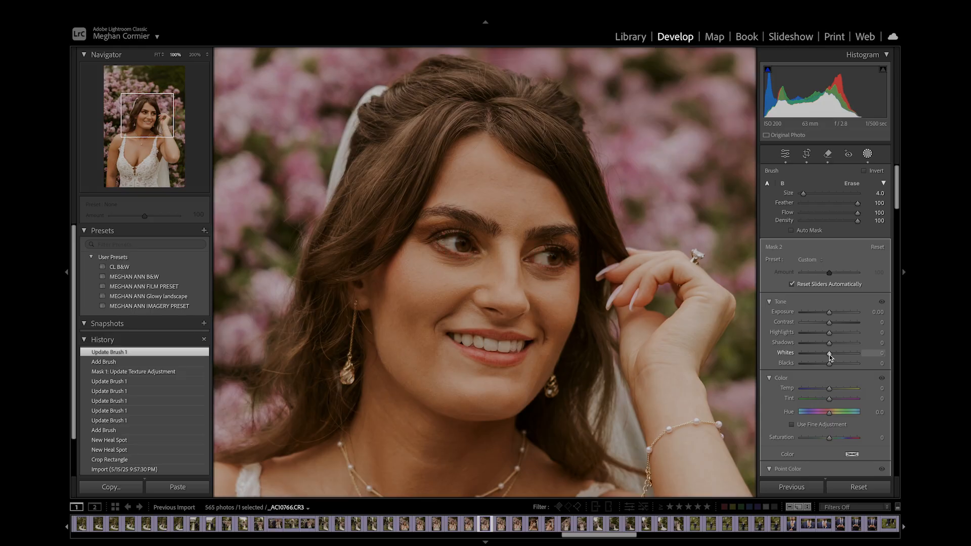
drag(833, 354, 834, 354)
key(shift+w)
click(598, 262)
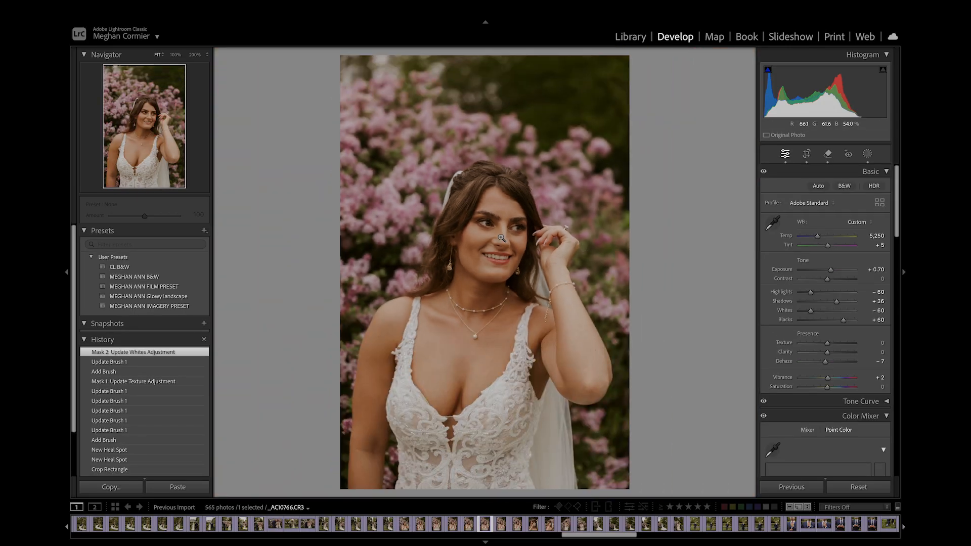
key(g)
key(5)
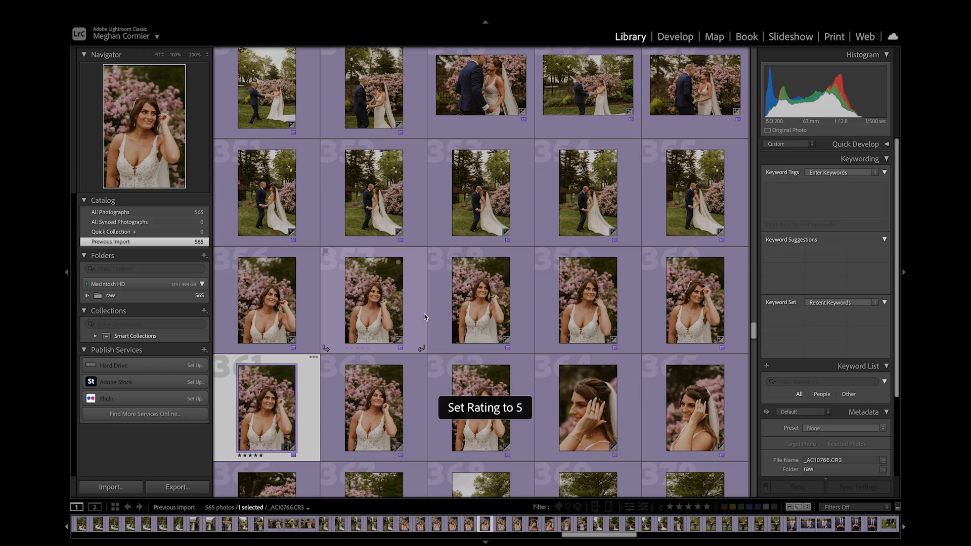
Step: Examine the two portraits of the bride showing her ring at full-screen size
scroll(425, 318, down, 3)
click(588, 219)
key(f)
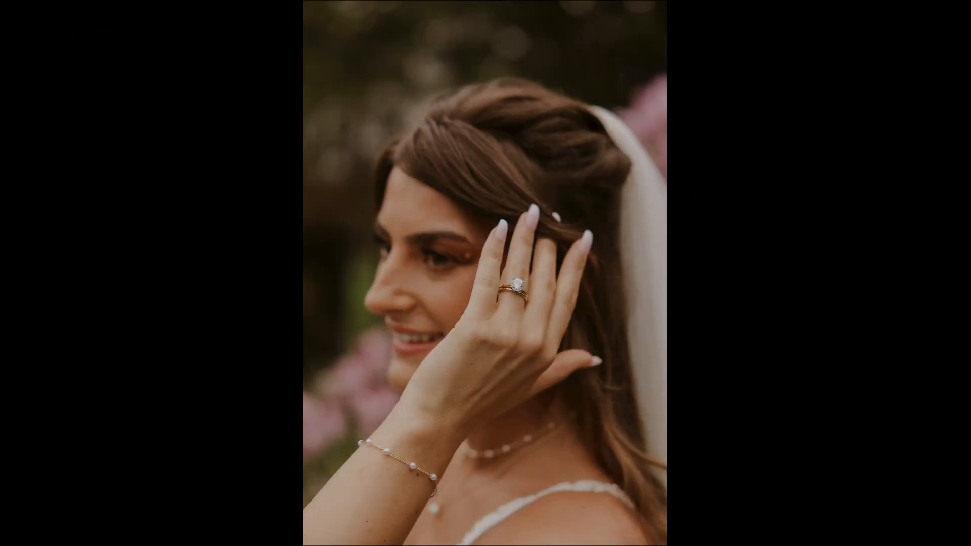
click(509, 301)
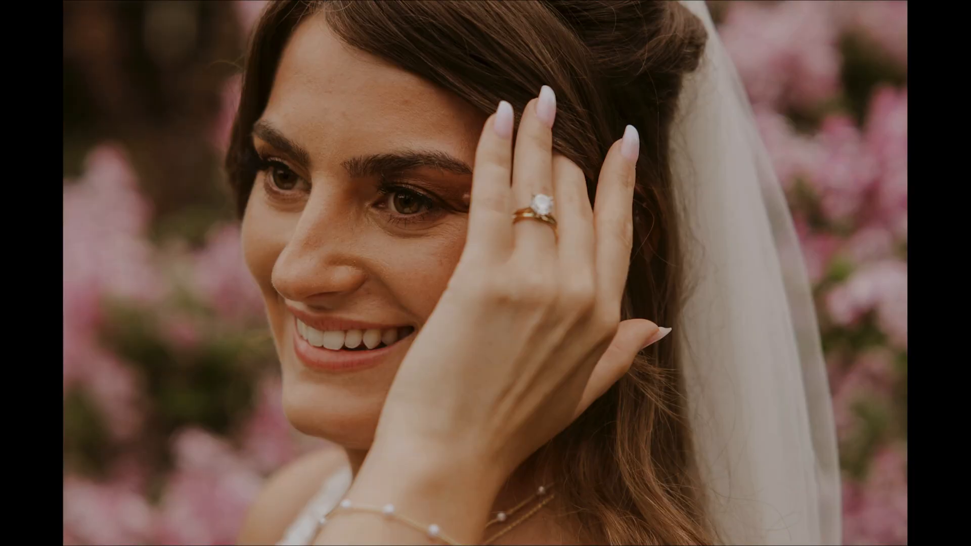
click(495, 303)
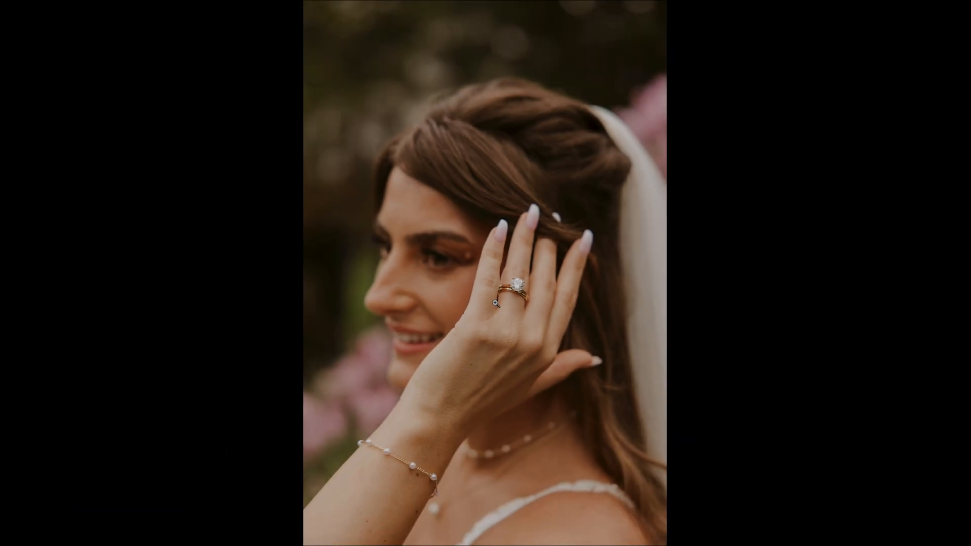
key(Right)
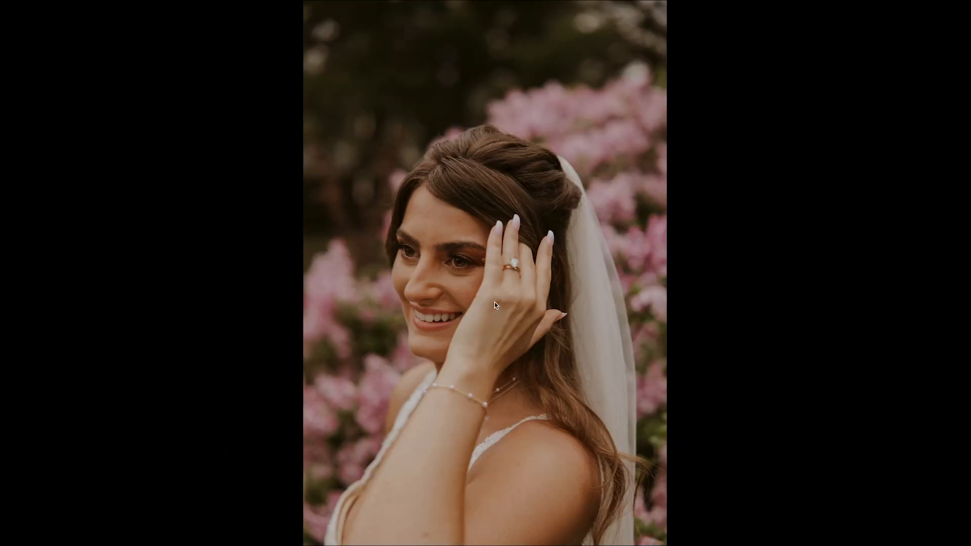
key(Escape)
Step: Find the photo of the groom holding his jacket lapels with his bearded chin in frame and rate it five stars
scroll(495, 305, down, 5)
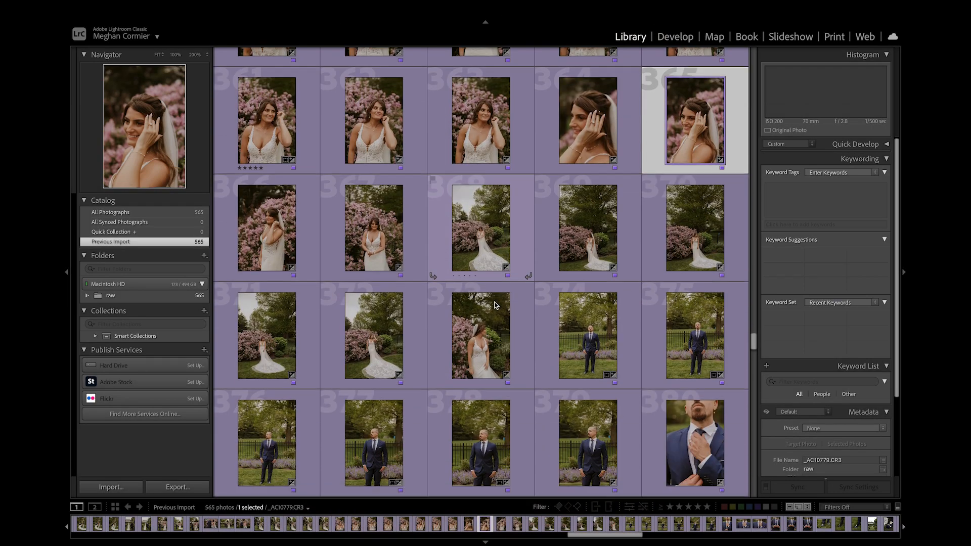
scroll(495, 305, down, 3)
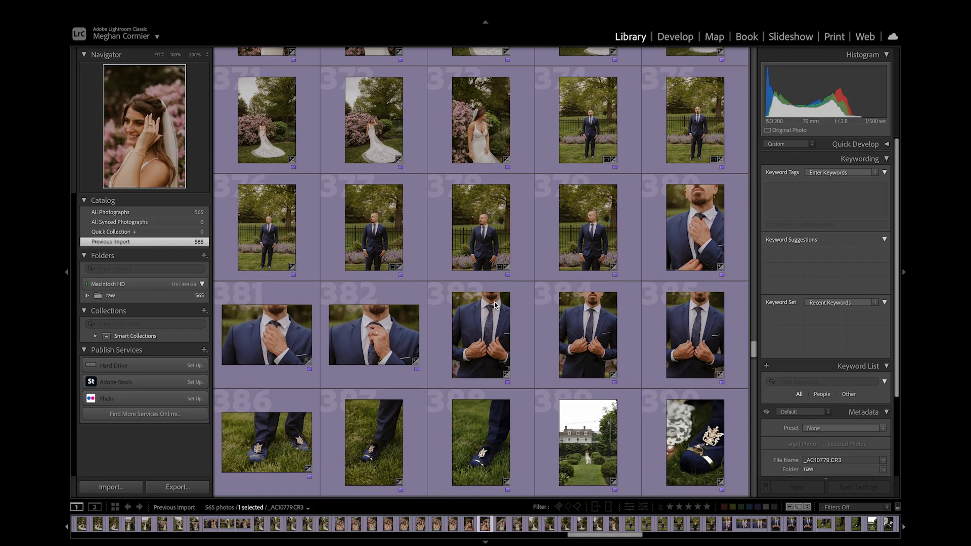
click(588, 352)
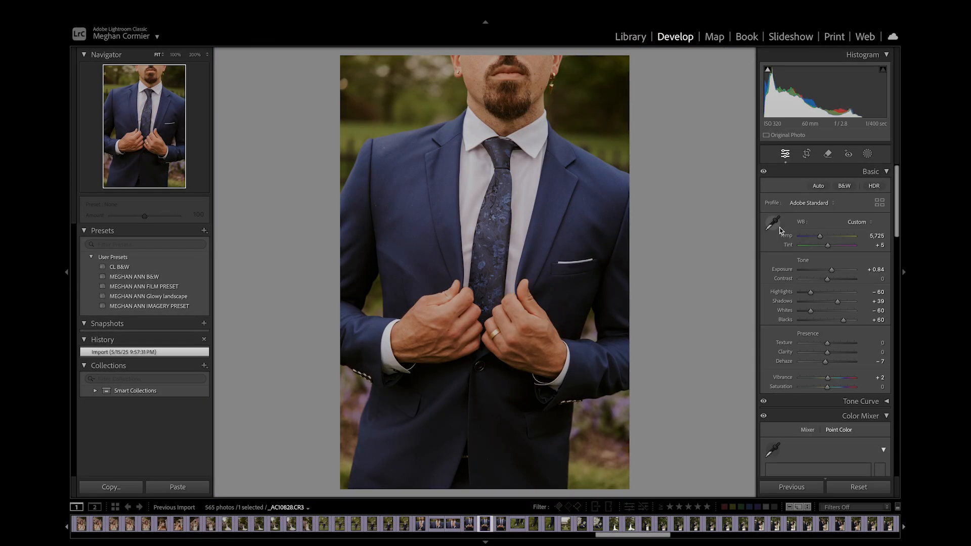
key(g)
key(5)
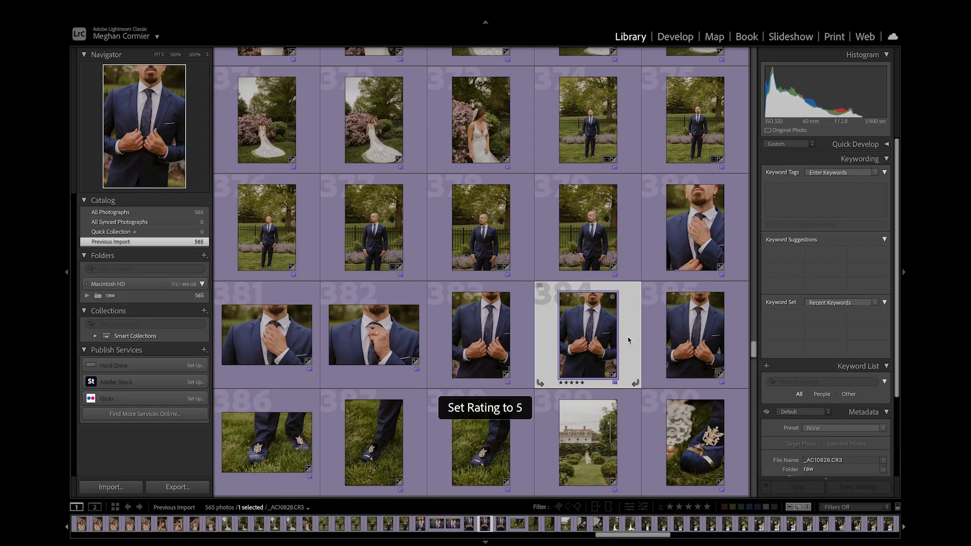
Step: Create a virtual copy of the next lapel photo and crop the original slightly tighter at the original aspect ratio
key(Right)
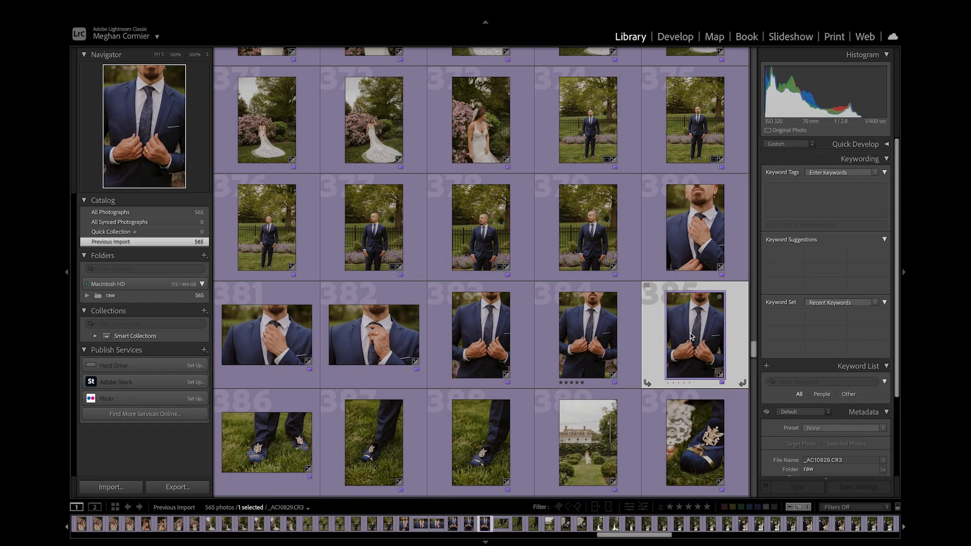
key(super+apostrophe)
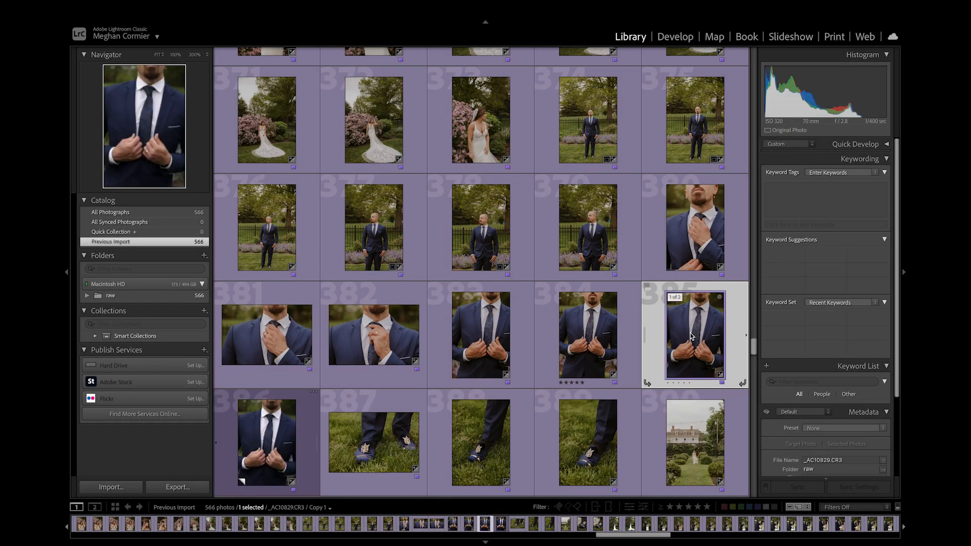
key(d)
click(808, 153)
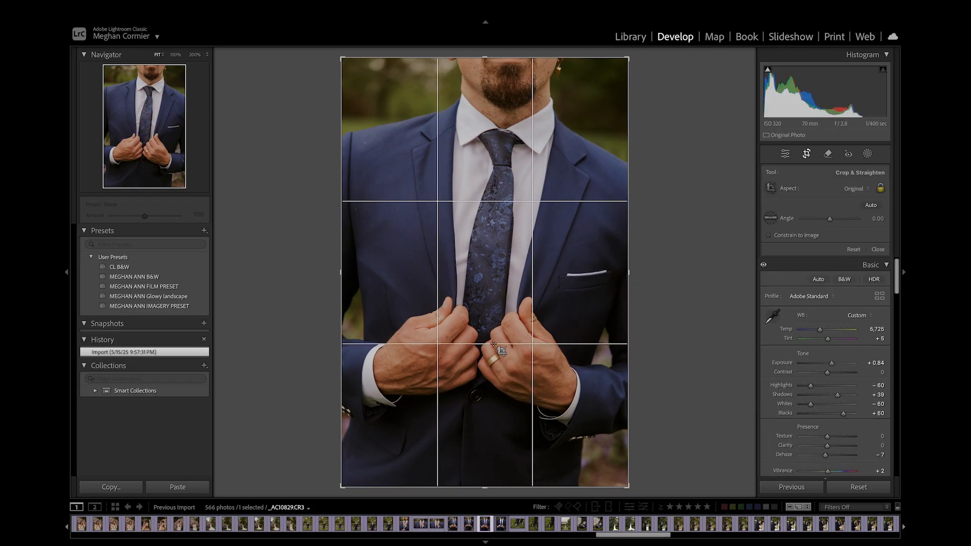
drag(498, 56, 499, 61)
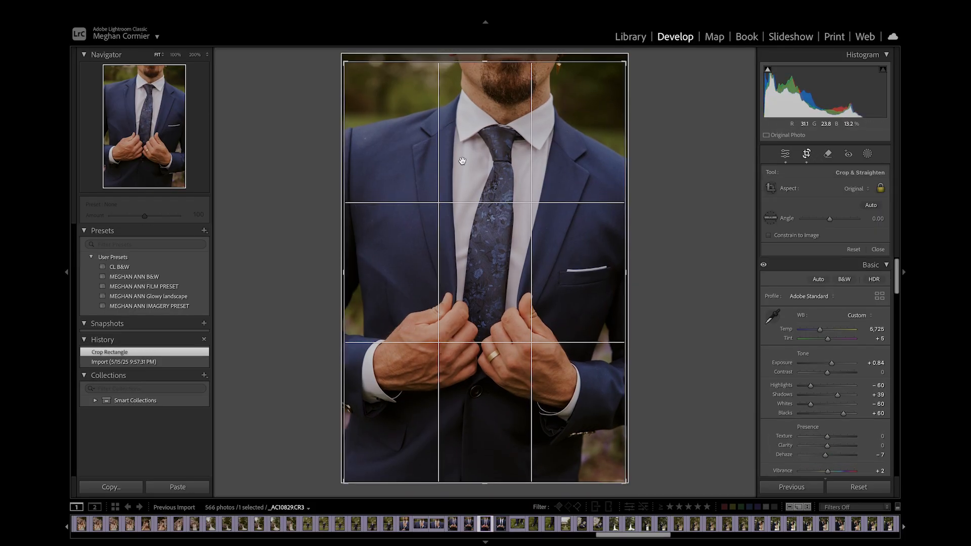
drag(463, 494, 463, 469)
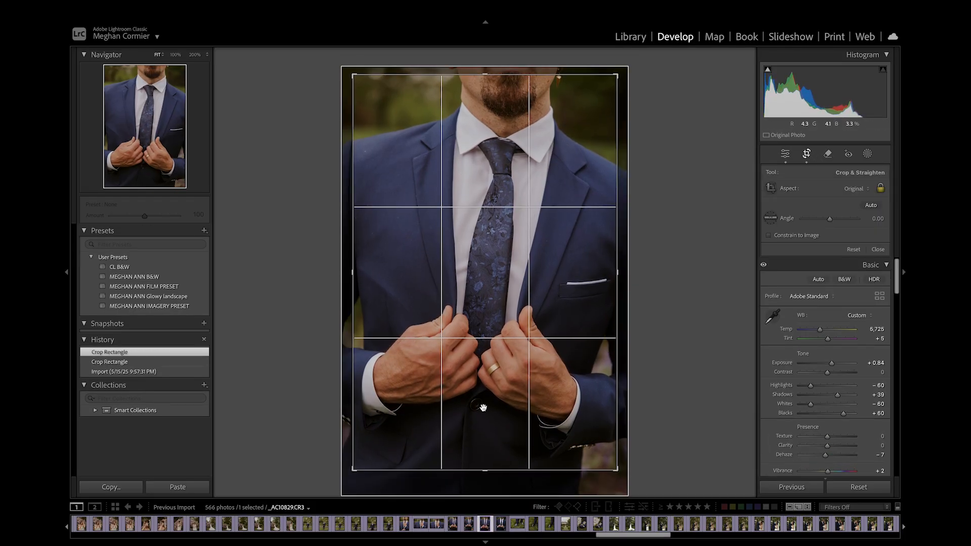
key(Return)
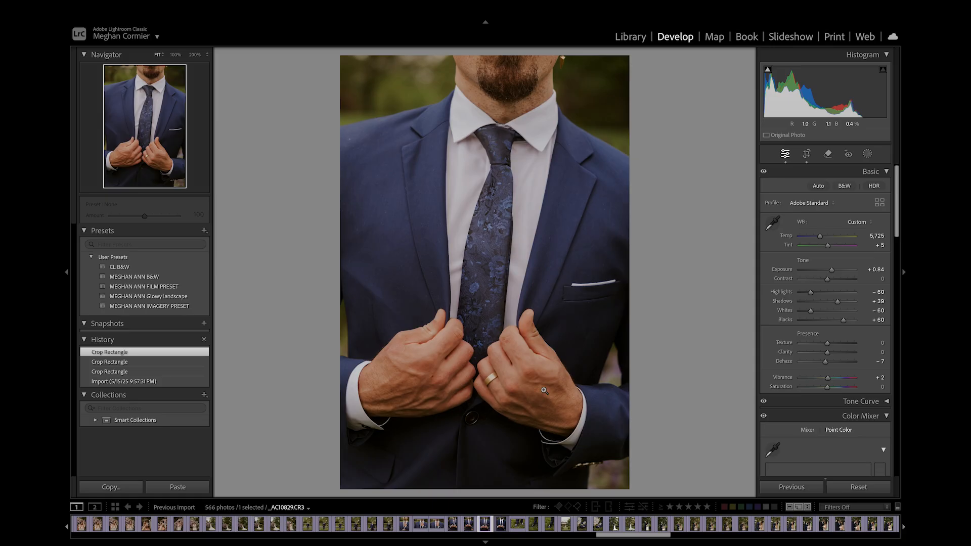
Step: Tighten the lapel photo's crop further around the tie and hands, and set its post-crop vignetting amount to -21
key(r)
drag(491, 466, 490, 457)
drag(488, 86, 489, 102)
key(Return)
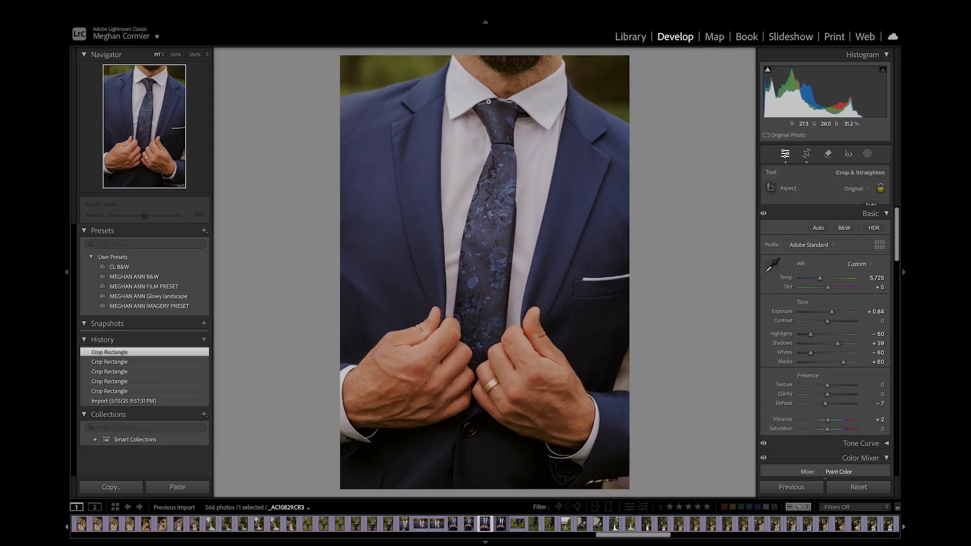
key(r)
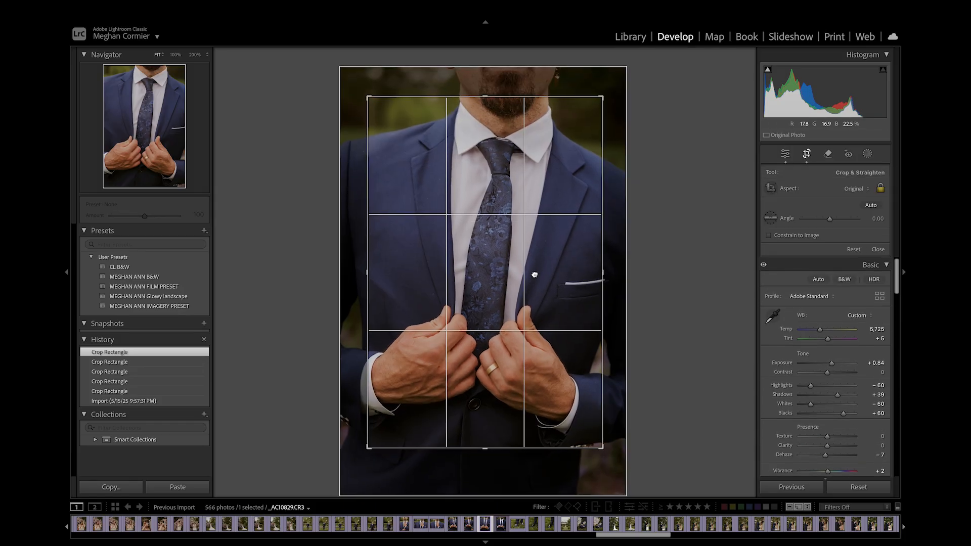
key(Return)
click(807, 154)
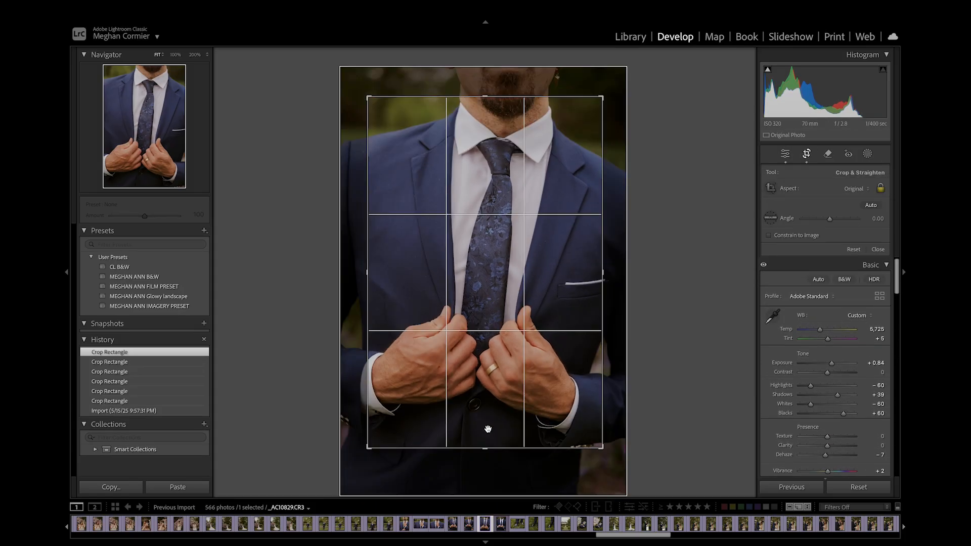
drag(479, 451, 479, 446)
key(Return)
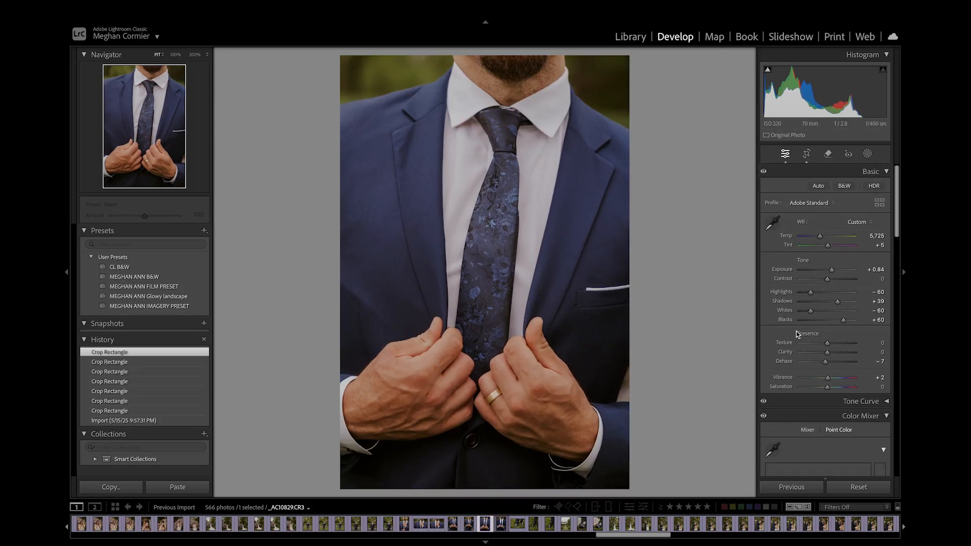
scroll(809, 354, down, 15)
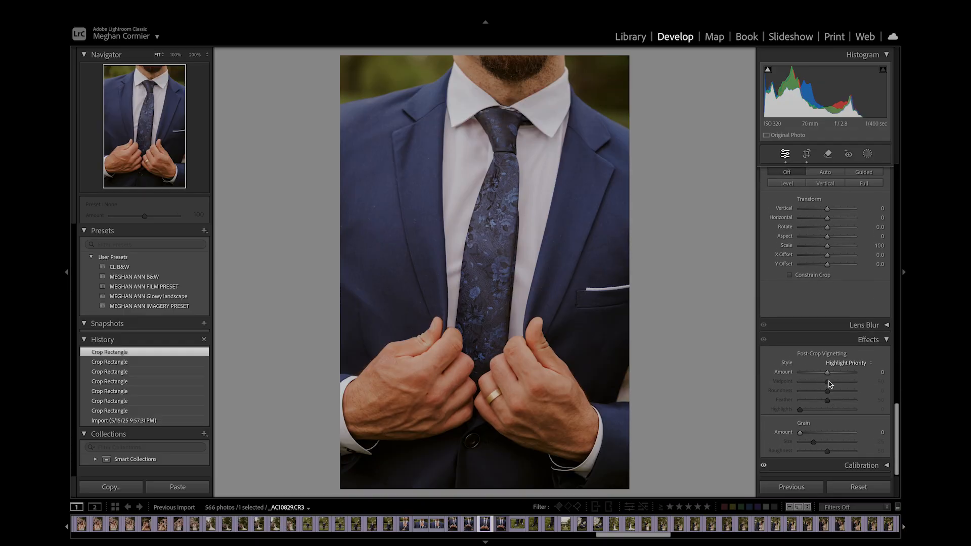
drag(828, 377, 823, 377)
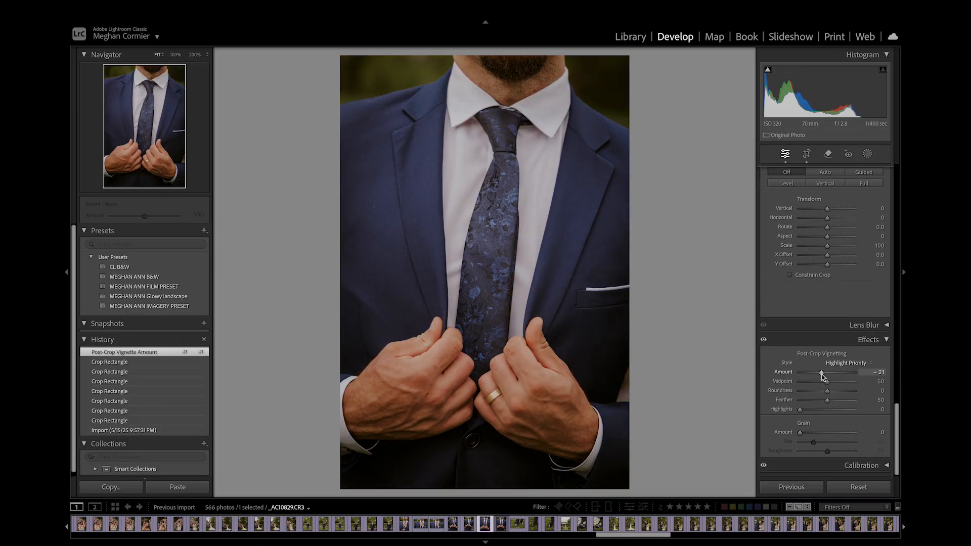
Step: Refine the vignetted lapel photo's crop slightly and rate it five stars
click(807, 154)
drag(540, 247, 541, 243)
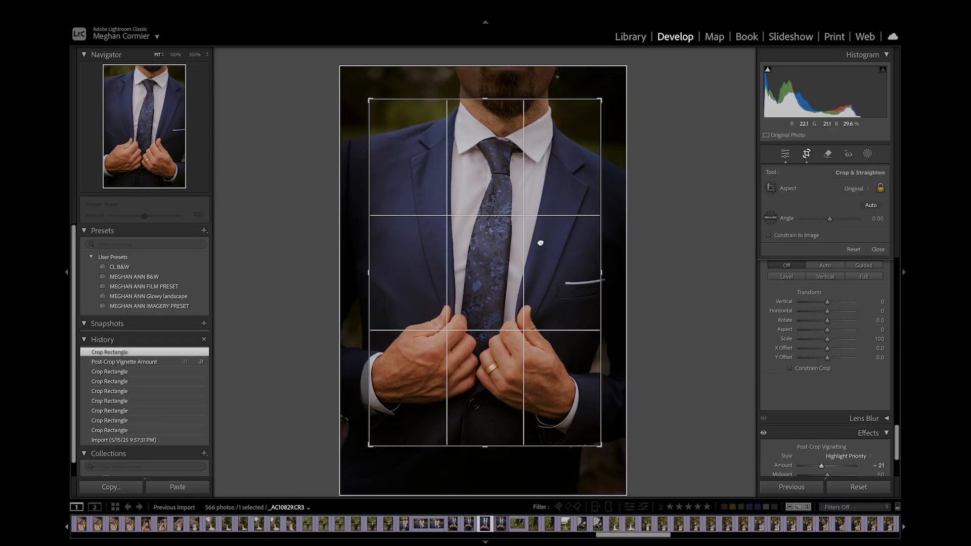
key(Return)
key(g)
key(5)
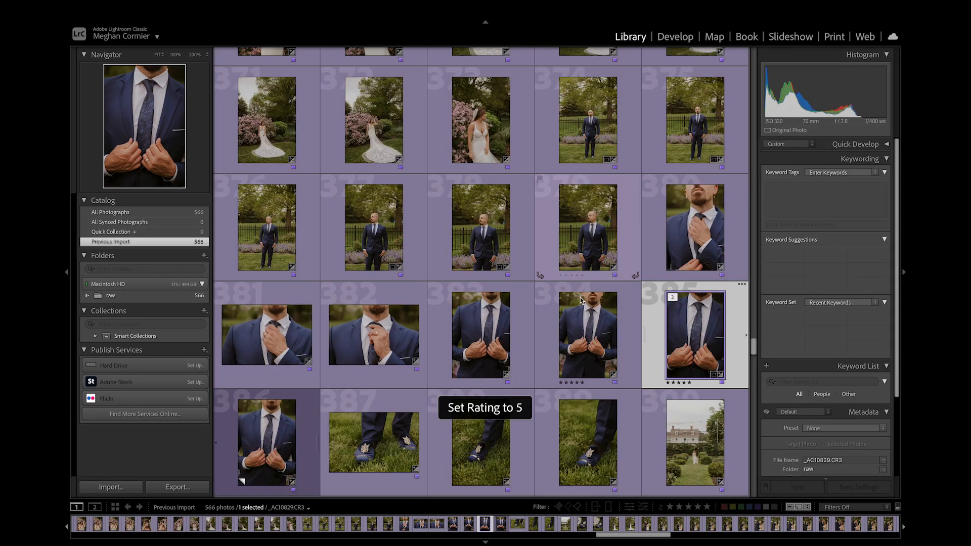
Step: Apply the CL B&W preset to the lapel photo's virtual copy, adjusting grain amount to 32 and vignetting amount to -8
click(249, 462)
key(d)
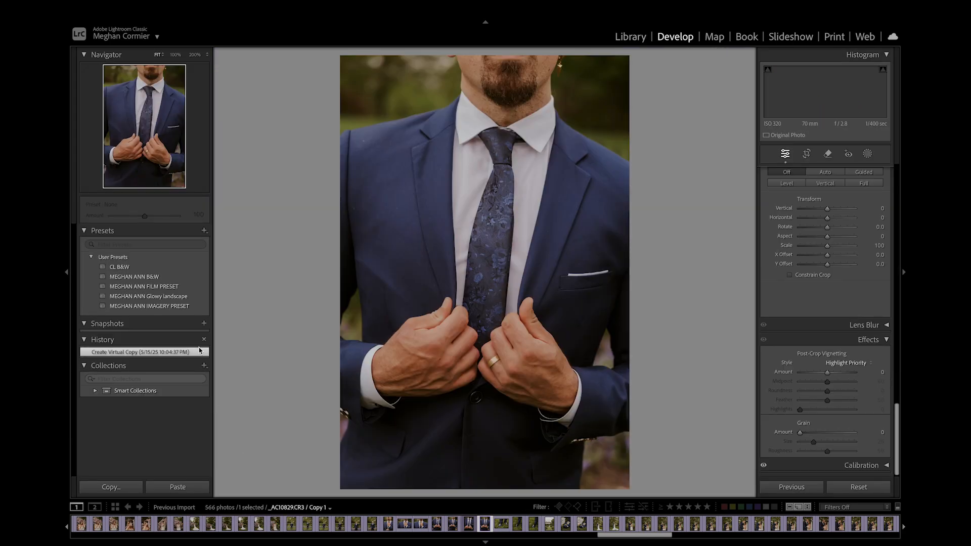
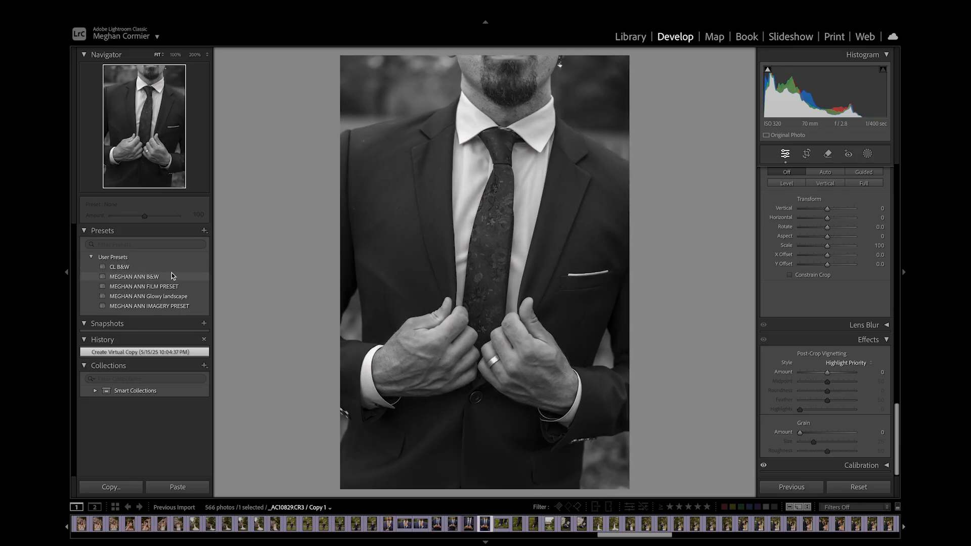
click(171, 267)
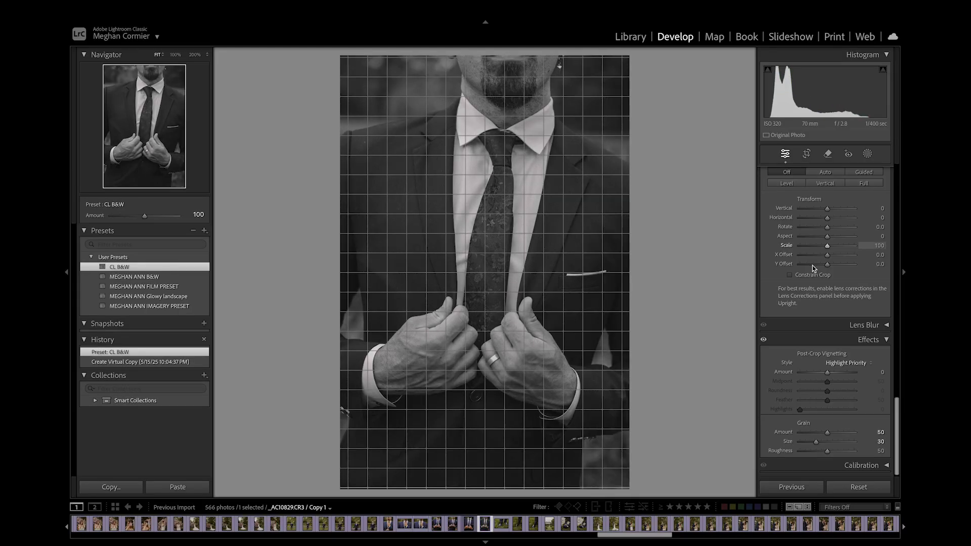
click(817, 432)
drag(828, 373, 826, 375)
Step: Crop the black-and-white virtual copy slightly tighter and rate it five stars
click(807, 155)
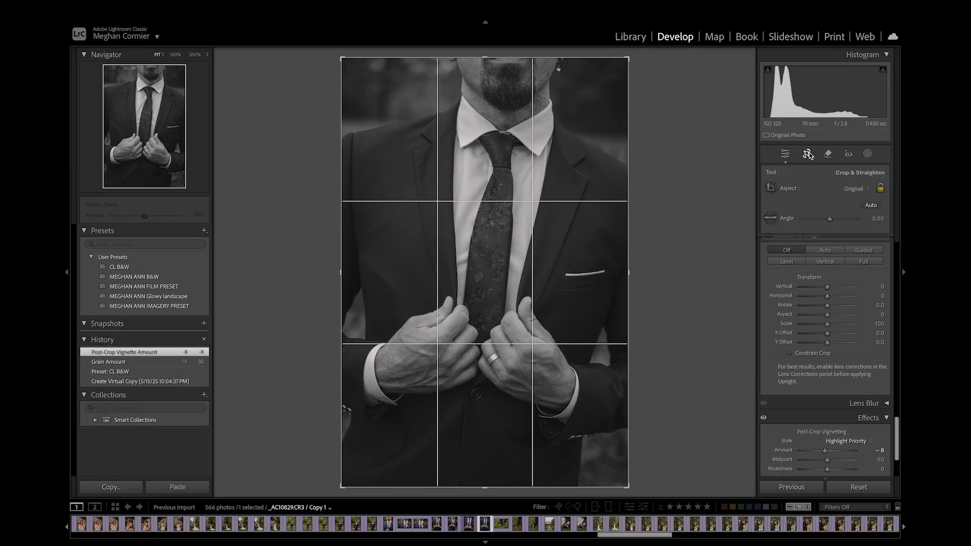
drag(630, 54, 625, 65)
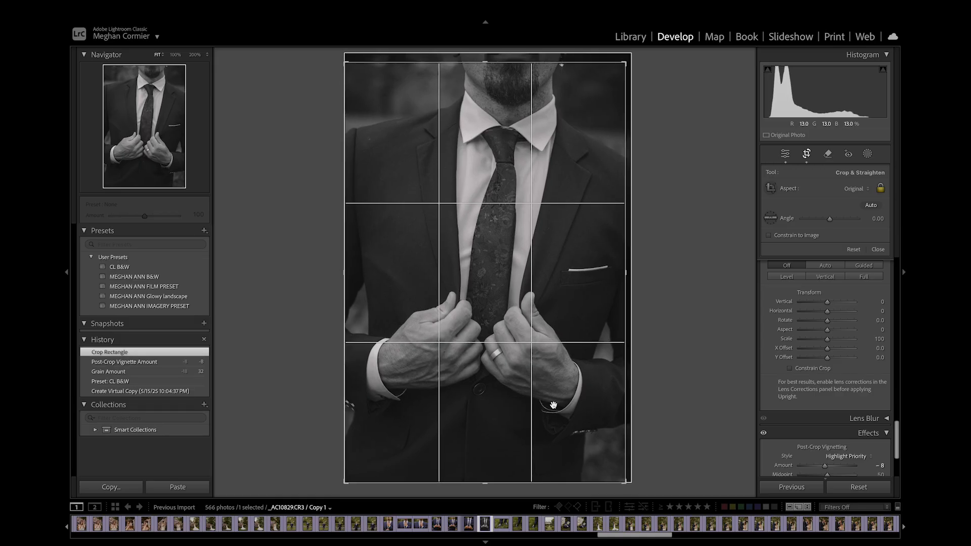
key(Return)
key(g)
key(5)
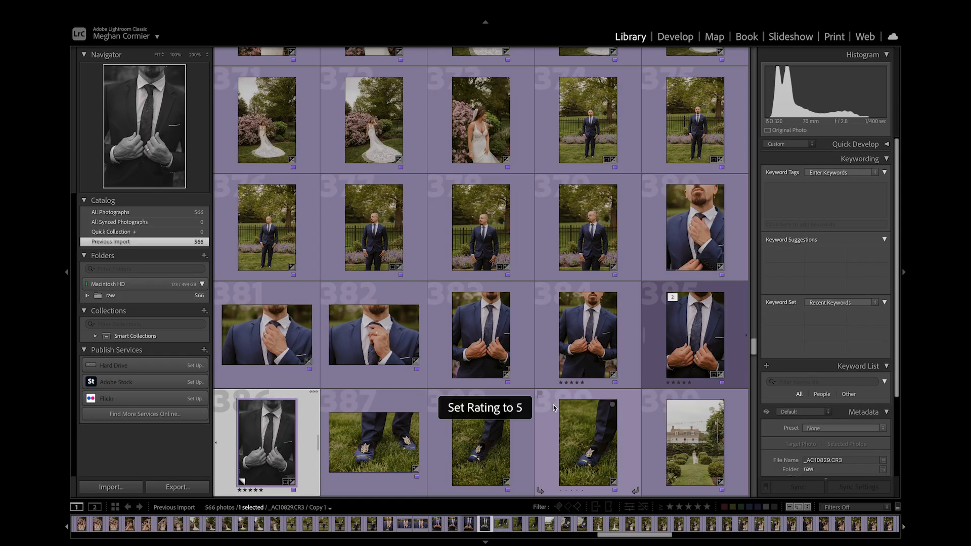
Step: On the second close-up of the rings on the blue velvet shoe, set post-crop vignetting to -13 and exposure to +0.70
scroll(554, 407, down, 3)
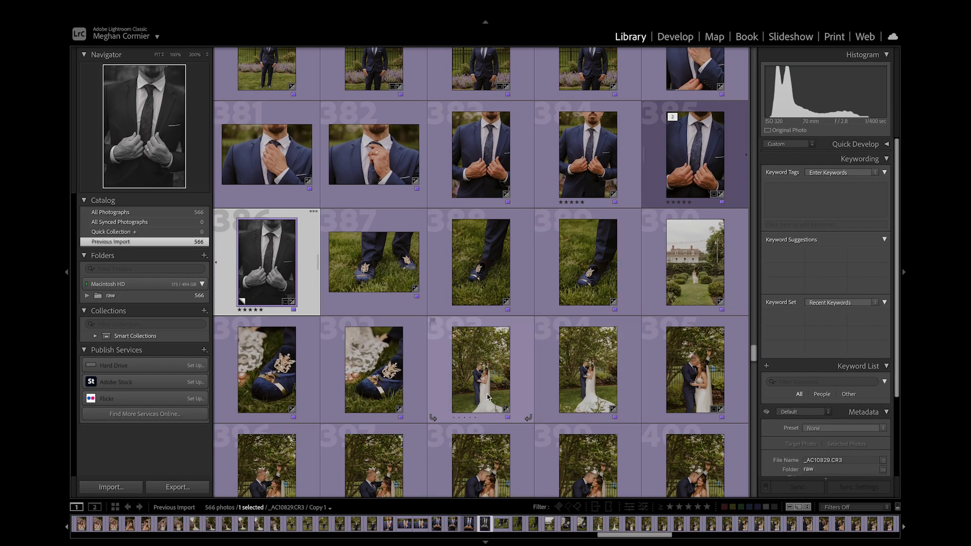
click(431, 379)
click(406, 371)
key(d)
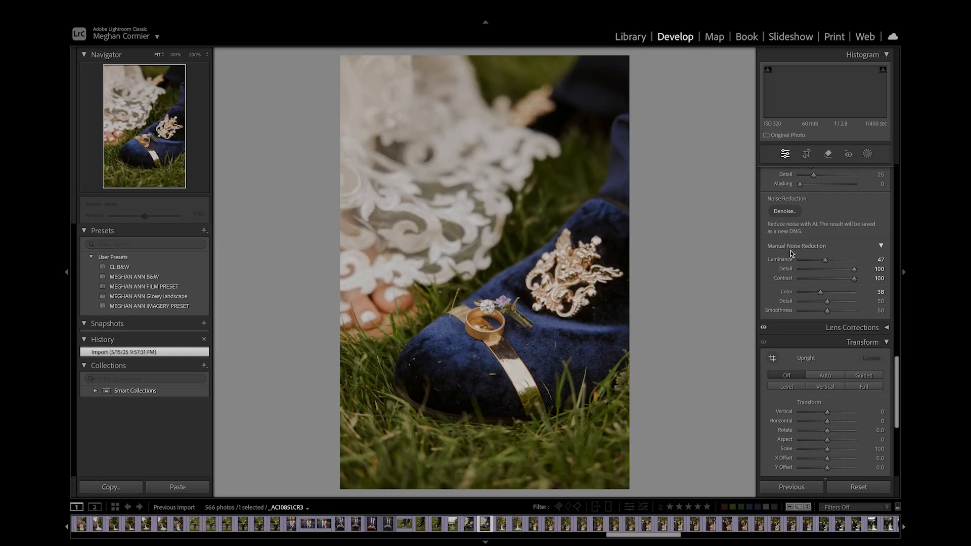
scroll(829, 327, down, 5)
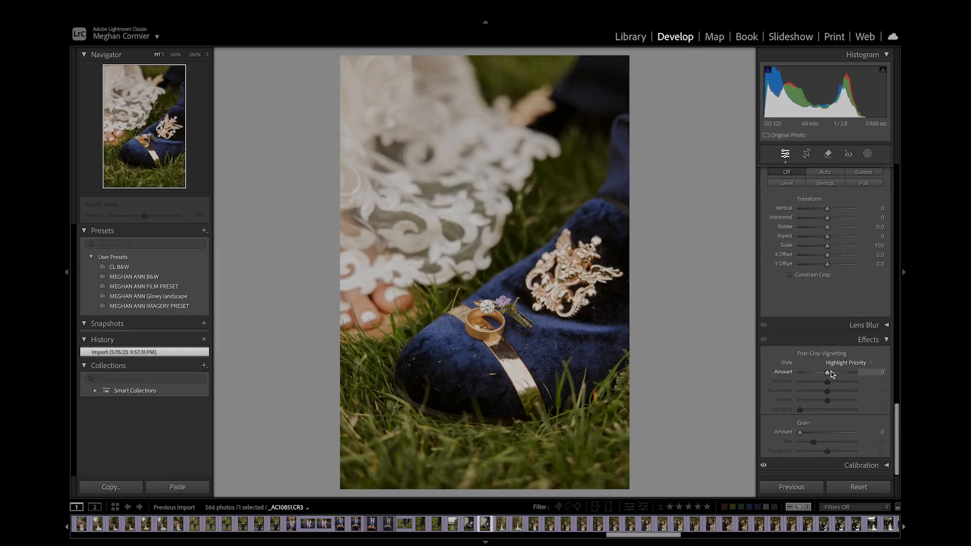
scroll(828, 375, up, 6)
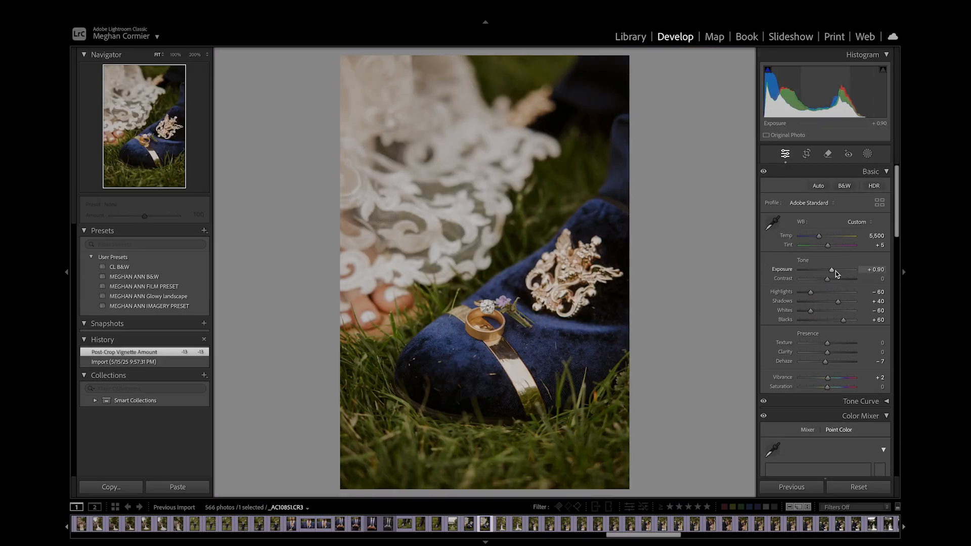
drag(833, 271, 832, 271)
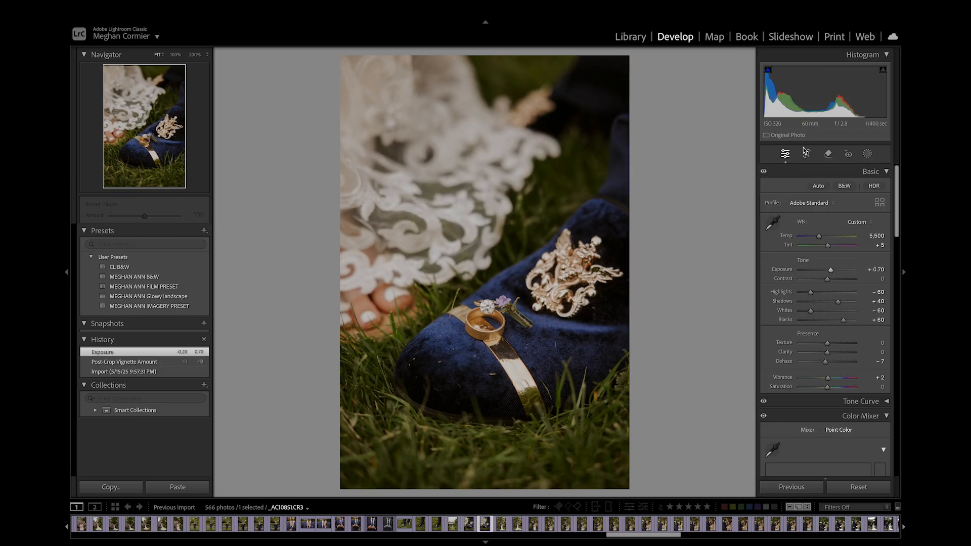
Step: Straighten the rings-on-shoe photo to an angle of -2.36 and tighten its crop around the shoe
click(806, 154)
drag(700, 275, 700, 266)
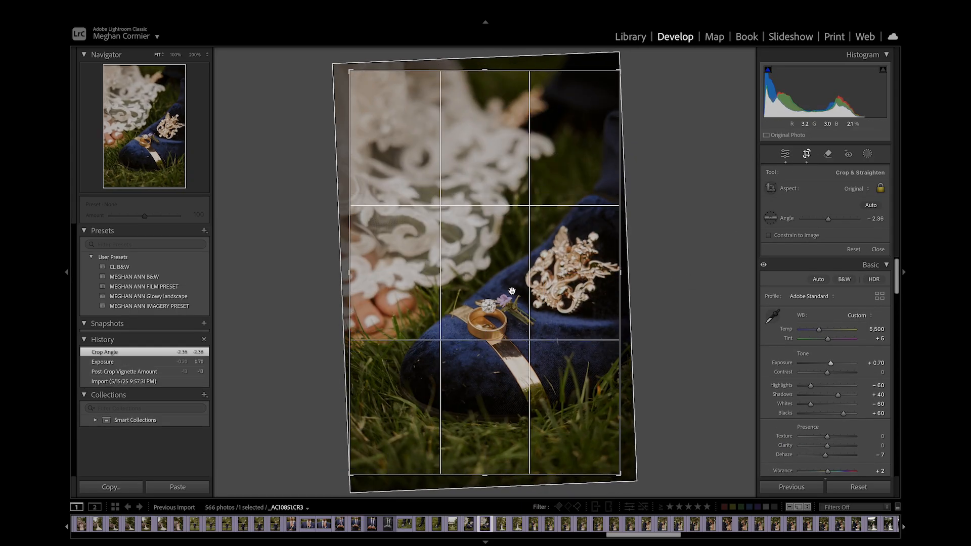
drag(351, 70, 358, 83)
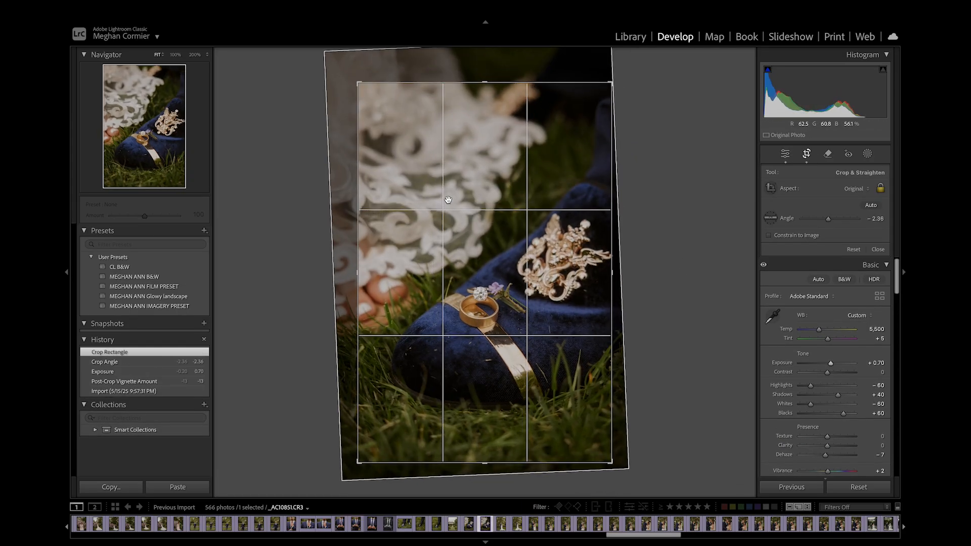
double_click(448, 200)
Step: Create a brush mask of size 4.0 painted over the diamond of the engagement ring
click(481, 297)
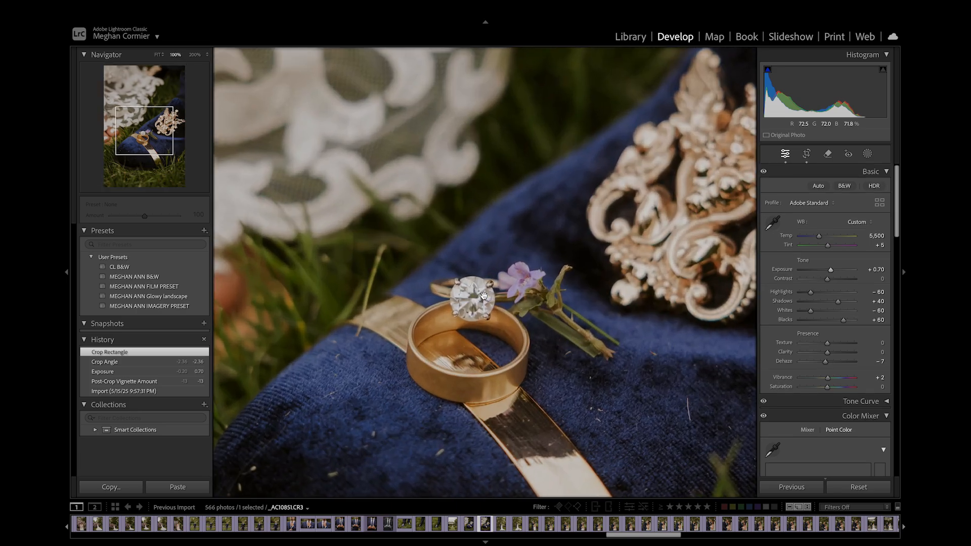
click(867, 154)
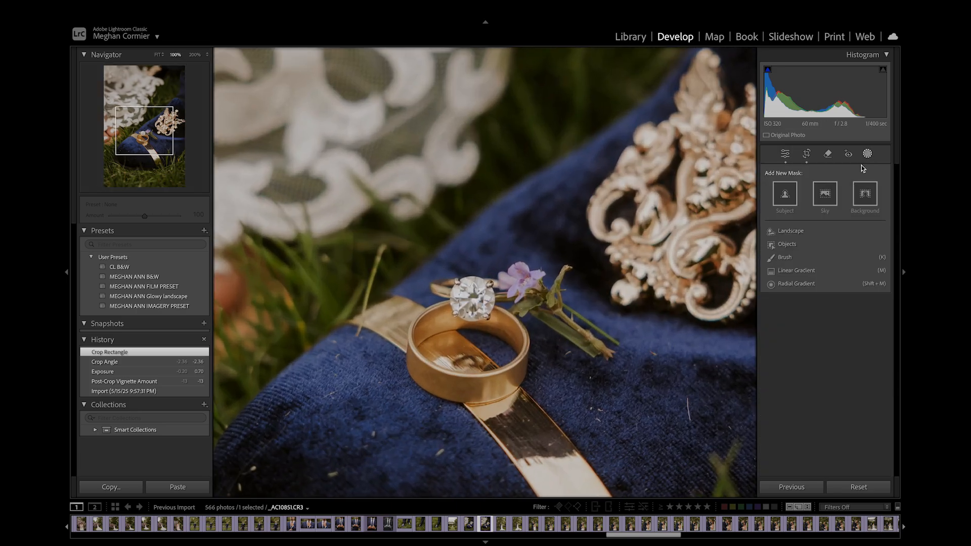
click(794, 262)
mouse_move(477, 286)
mouse_down()
mouse_move(472, 312)
mouse_move(458, 306)
mouse_move(487, 311)
mouse_up()
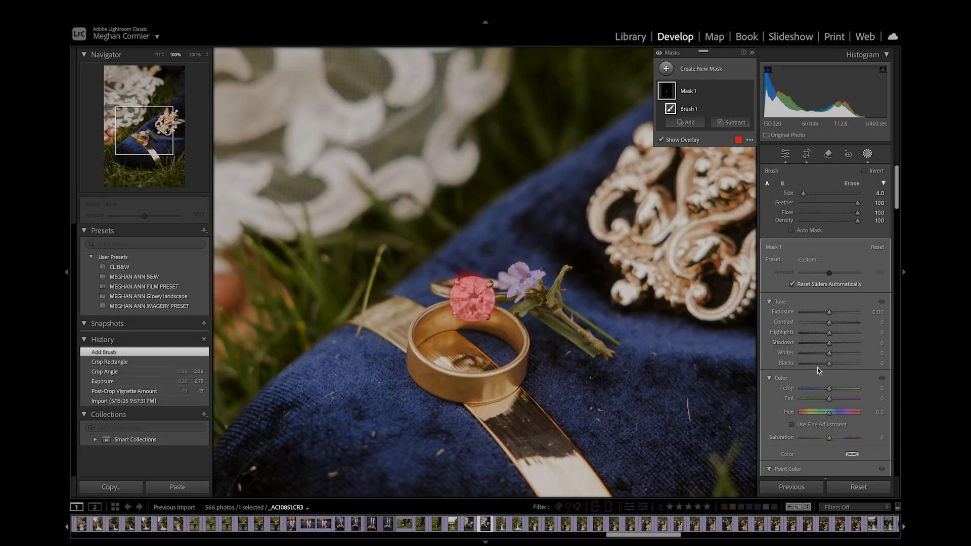
Step: Raise whites, texture, clarity and sharpness on the diamond's mask, and close masking
click(832, 356)
scroll(834, 356, down, 10)
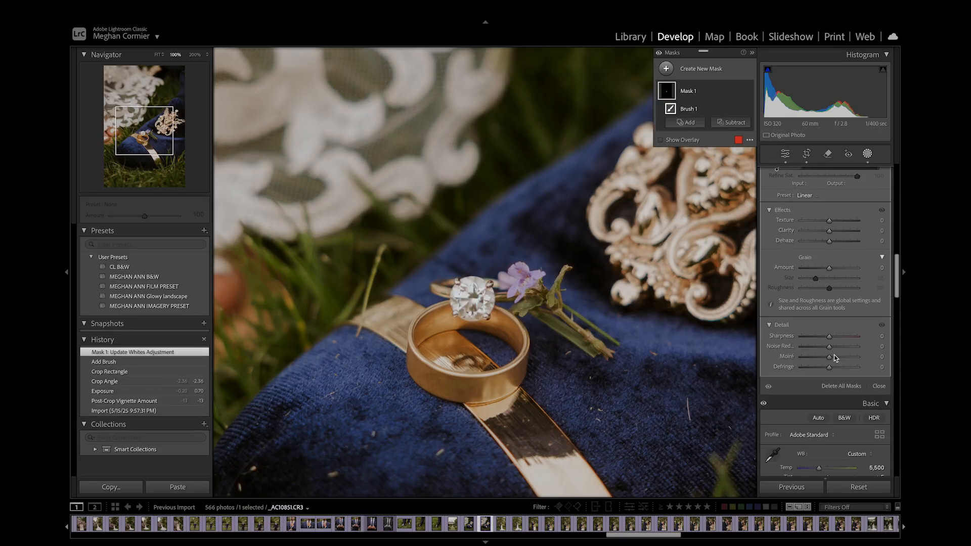
scroll(835, 357, up, 5)
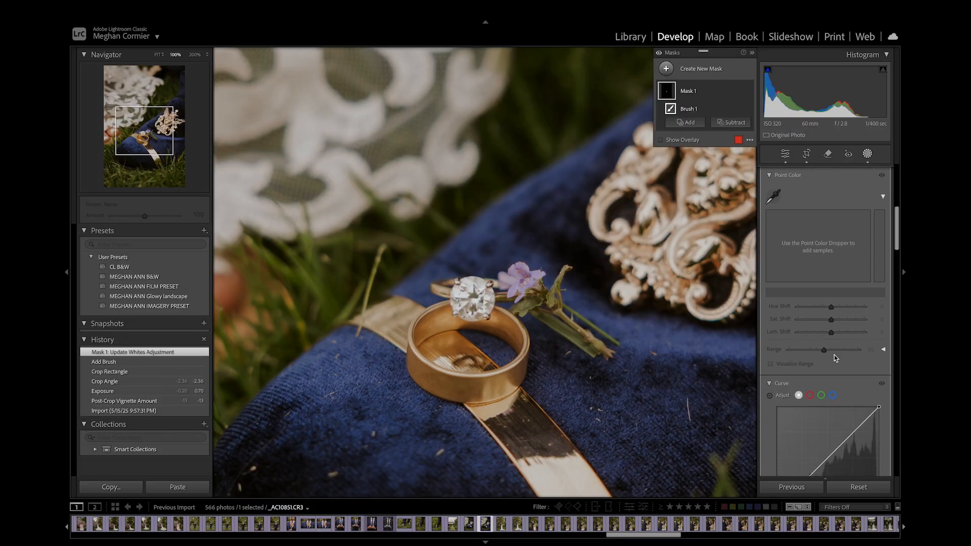
scroll(835, 356, down, 4)
drag(829, 290, 836, 300)
drag(829, 406, 837, 406)
key(shift+w)
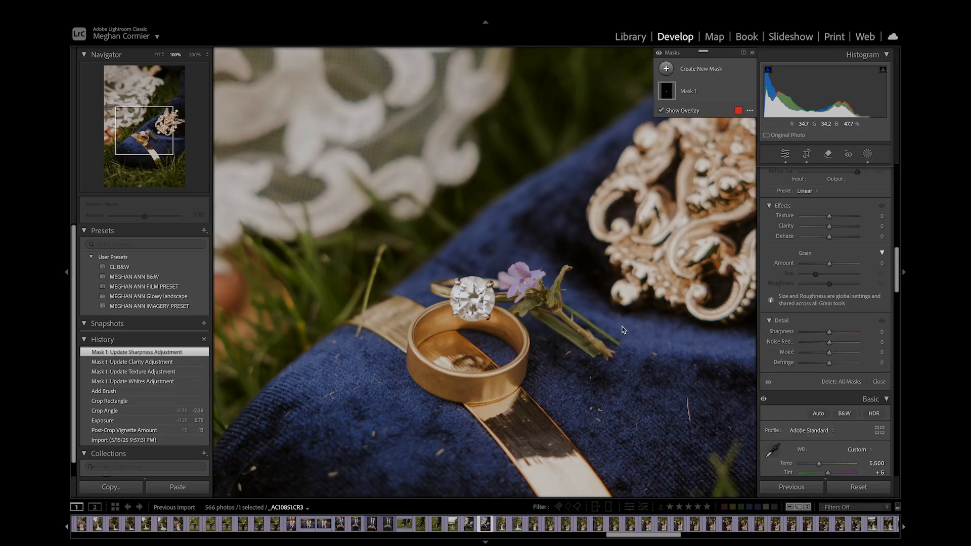
Step: Rate the rings-on-shoe photo five stars in the Library grid
click(623, 327)
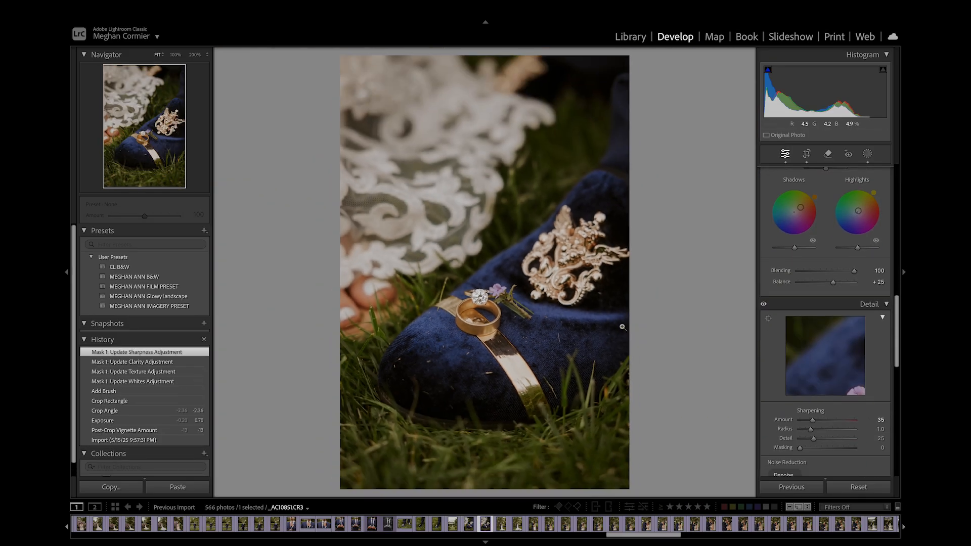
key(g)
key(5)
Step: Develop photo _AC10892.CR3 of the couple with the groom's arm on a branch, setting post-crop vignetting to -9
scroll(621, 326, down, 5)
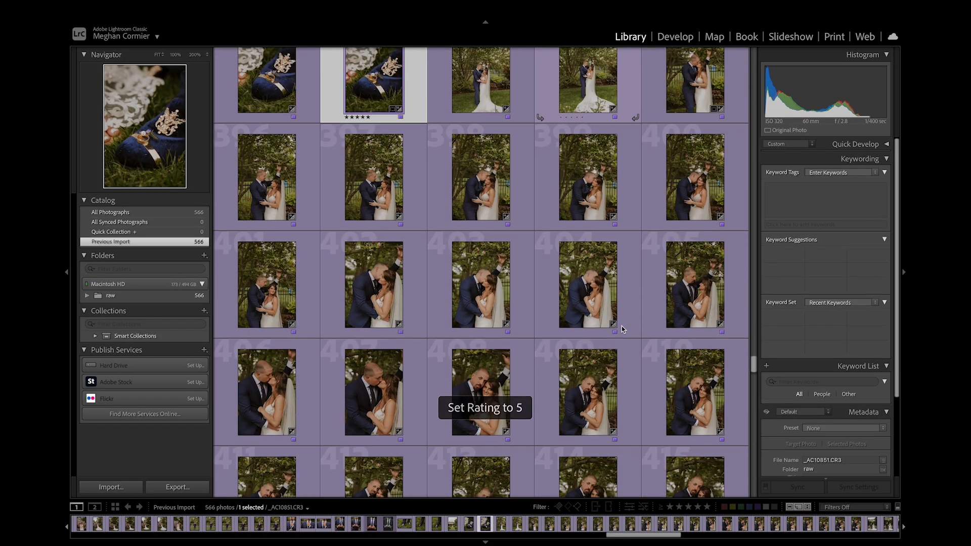
scroll(622, 329, down, 3)
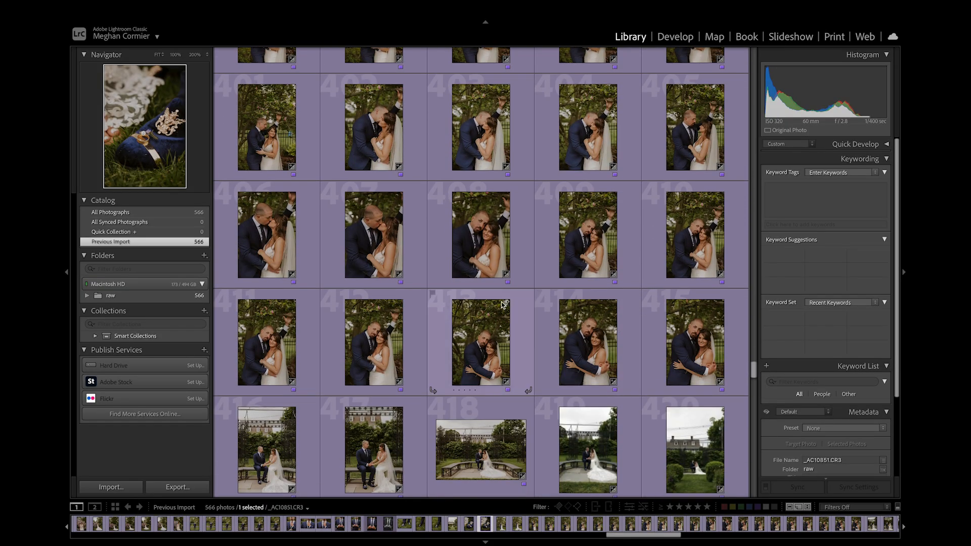
click(480, 234)
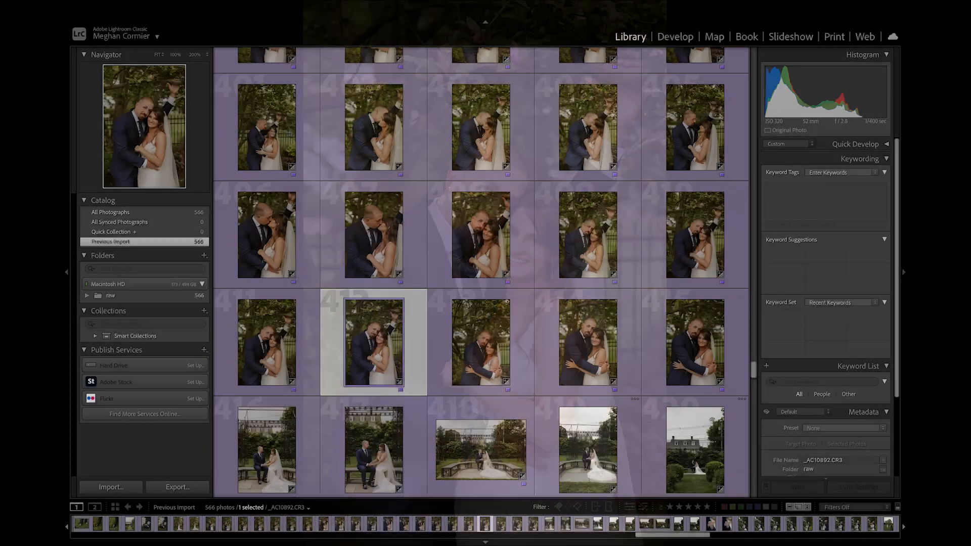
key(d)
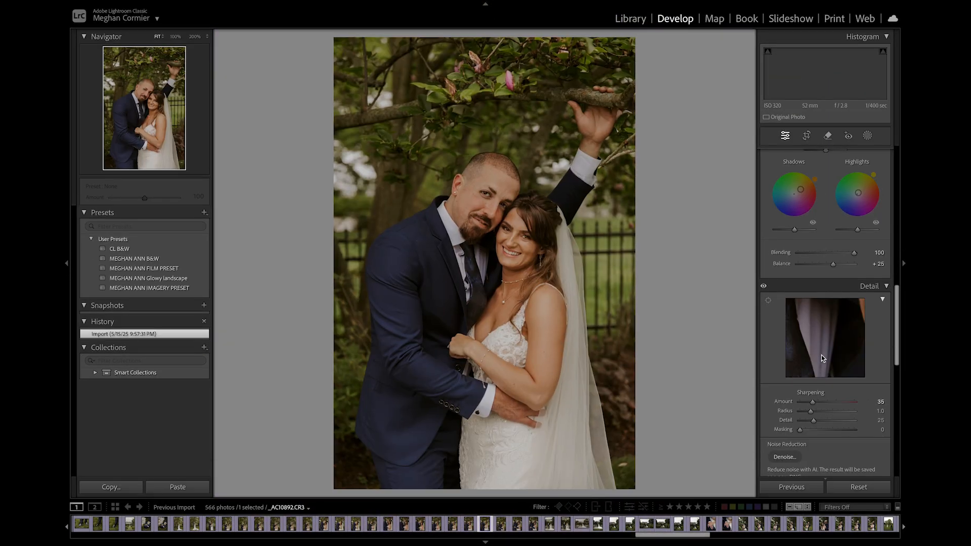
scroll(840, 444, down, 10)
drag(832, 373, 825, 374)
scroll(826, 374, up, 15)
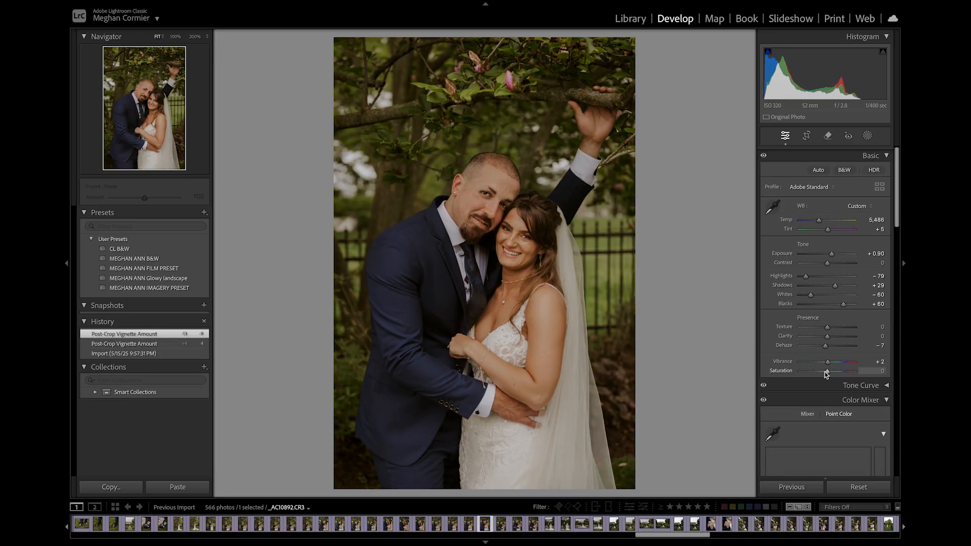
Step: Examine the skin and facial details of the groom and bride at up to 200% or closer
click(528, 205)
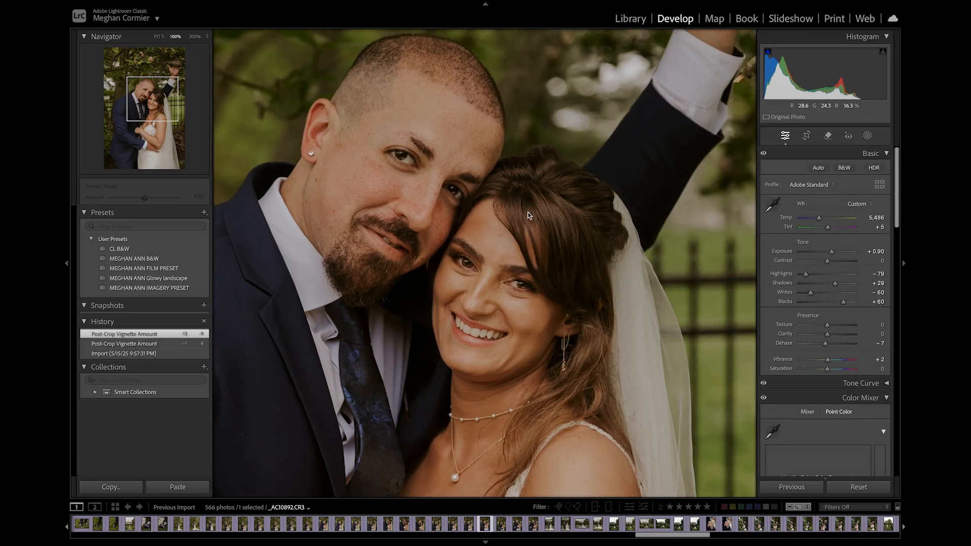
key(super+=)
drag(527, 213, 577, 296)
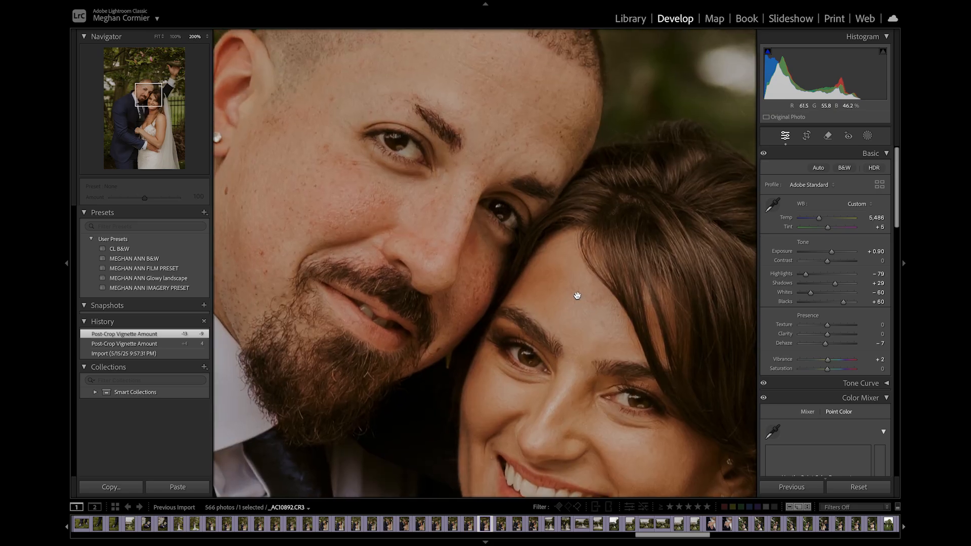
key(super+minus)
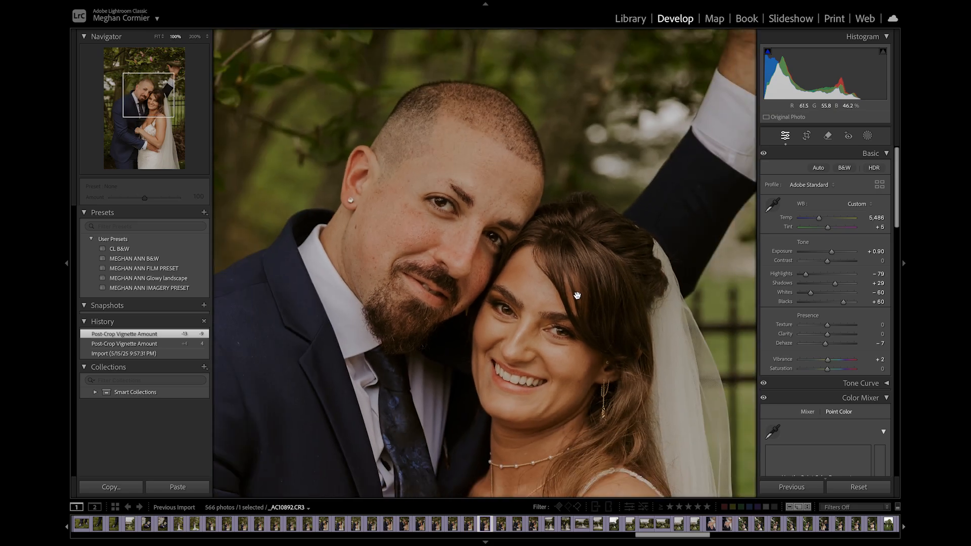
key(super+=)
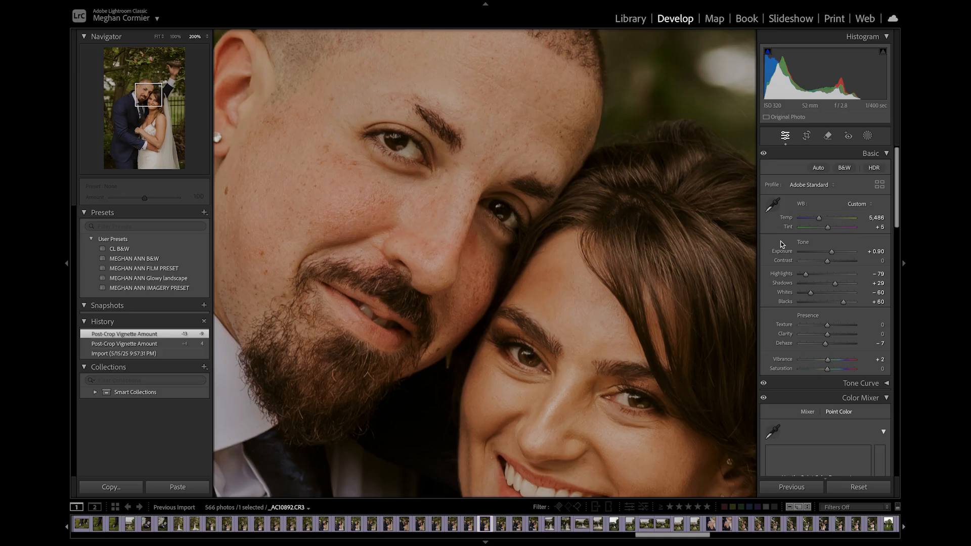
key(super+=)
drag(511, 260, 444, 144)
key(super+minus)
key(super+minus)
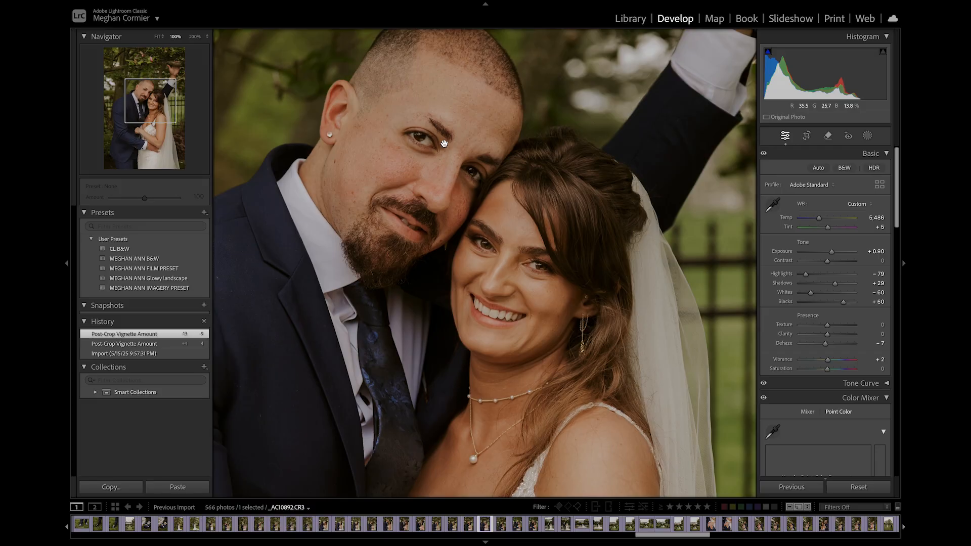
Step: Rate the photo of the groom reaching up to the branch five stars in the Library grid
key(super+minus)
key(super+minus)
key(g)
key(5)
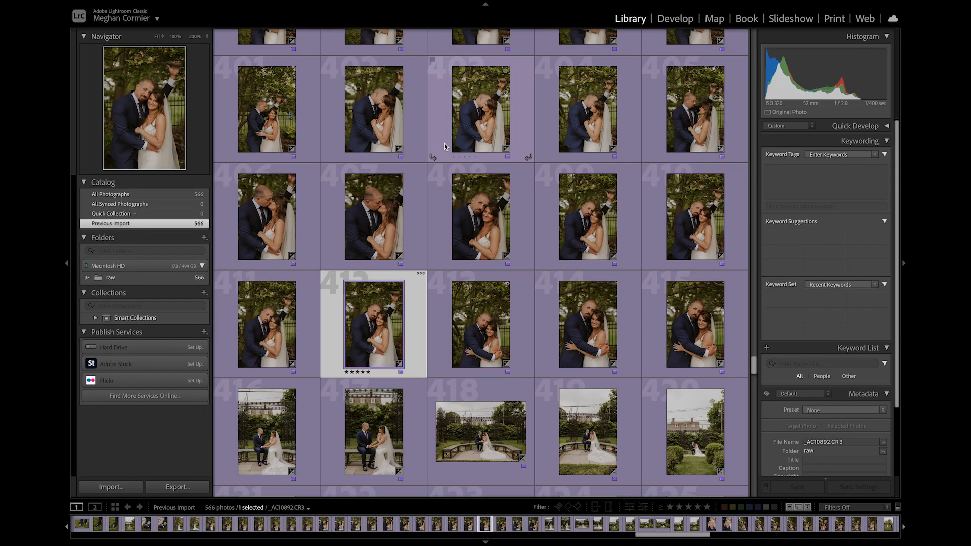
Step: Crop photo _AC10898.CR3 of the couple embracing slightly tighter and set its post-crop vignetting to -5
scroll(516, 328, down, 1)
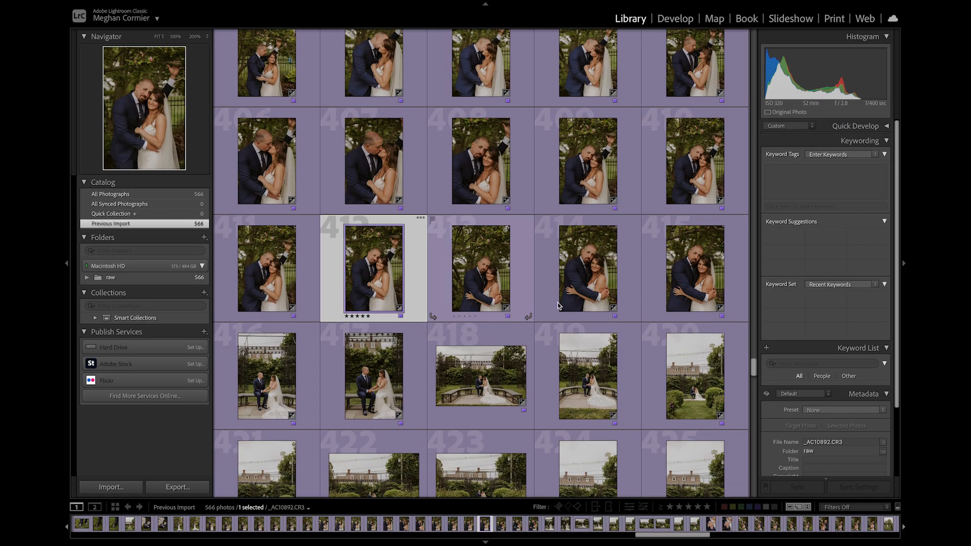
click(666, 283)
key(d)
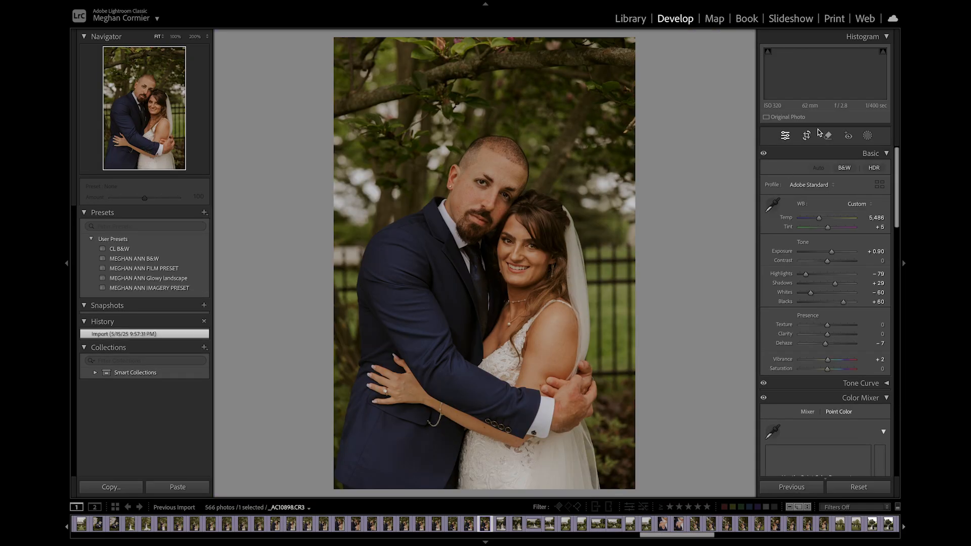
key(r)
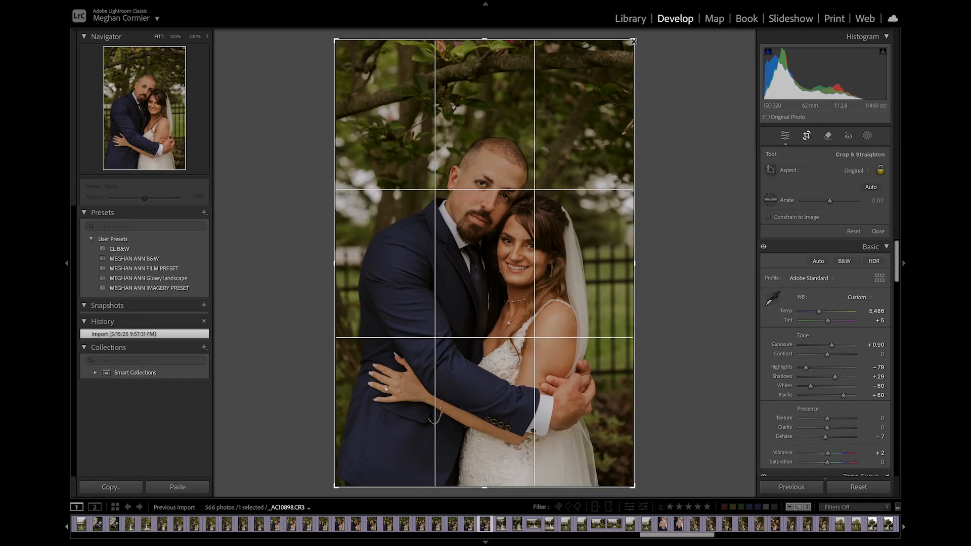
drag(634, 41, 630, 45)
key(Return)
scroll(853, 353, down, 15)
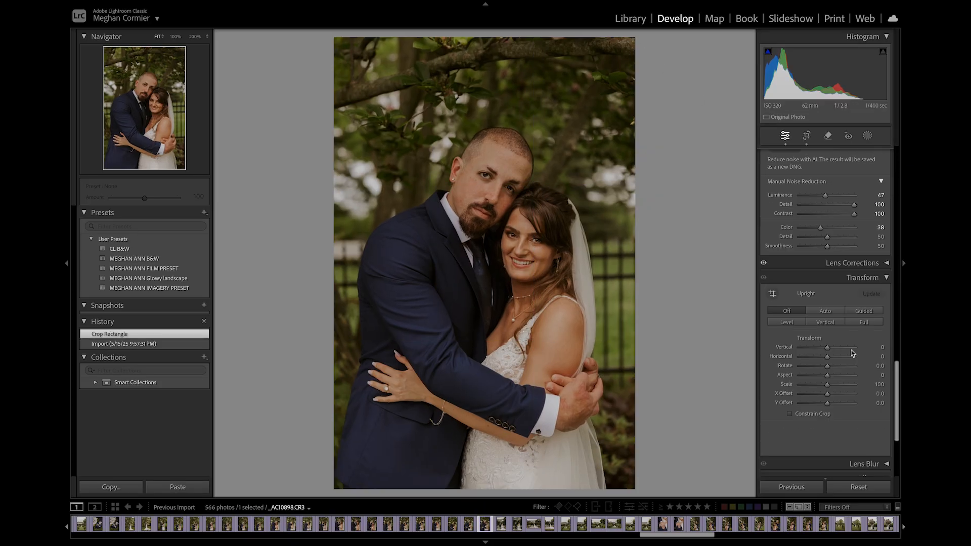
drag(828, 372, 827, 373)
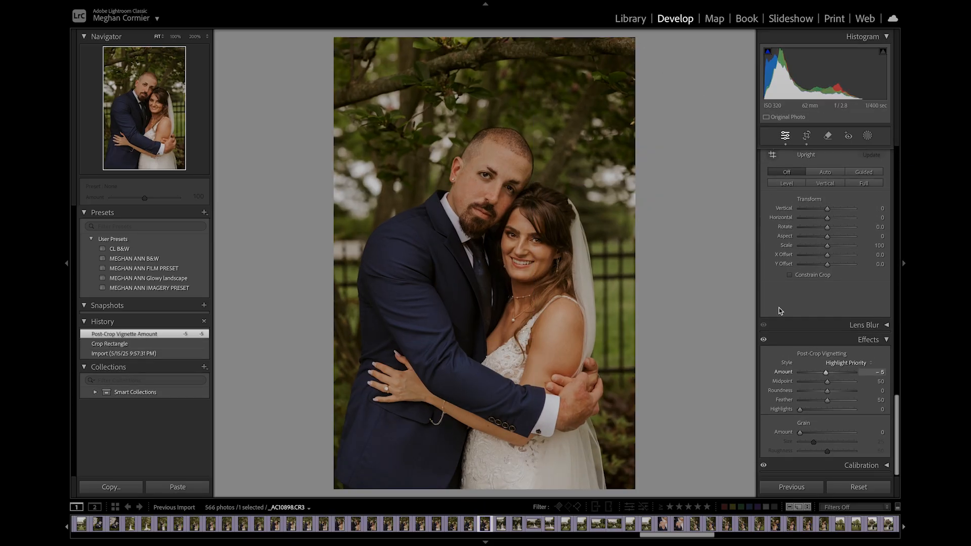
Step: Create a brush mask of size 4.0 painted over the eyes of both the bride and the groom
click(490, 219)
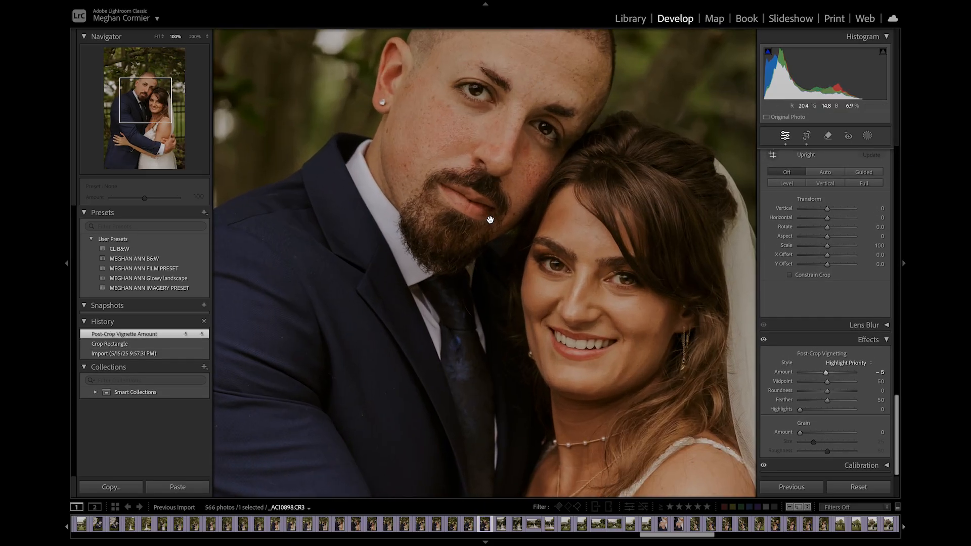
click(868, 135)
click(797, 270)
mouse_move(612, 279)
mouse_down()
mouse_move(639, 278)
mouse_move(627, 281)
mouse_up()
drag(571, 266, 543, 261)
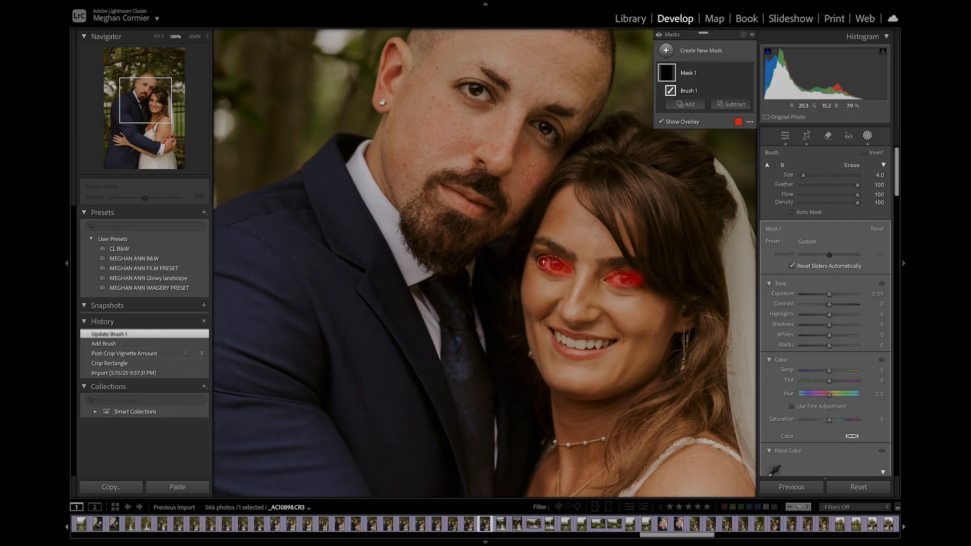
drag(539, 126, 554, 136)
mouse_move(483, 94)
mouse_down()
mouse_move(462, 86)
mouse_move(494, 105)
mouse_up()
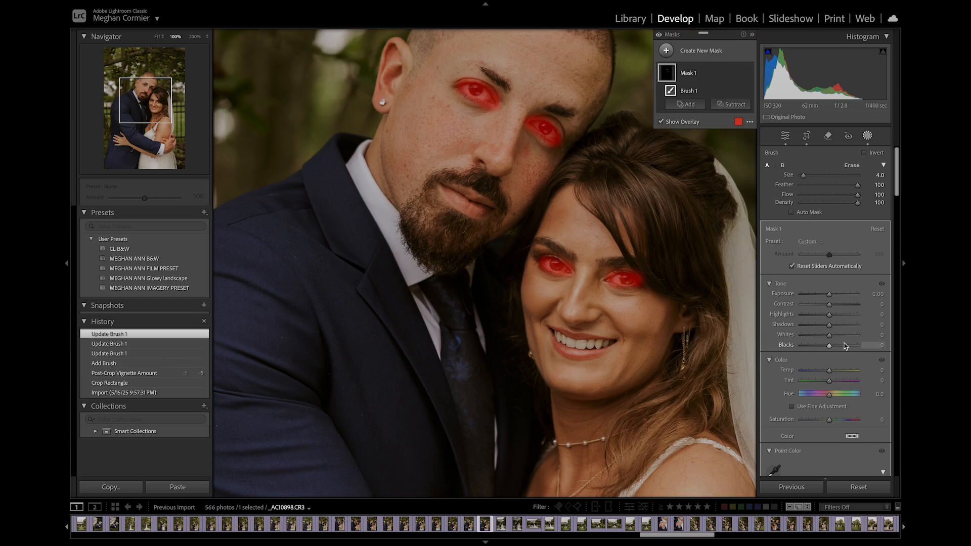
Step: Set whites to 7 on the eye mask and rate the embracing photo five stars
drag(830, 338, 833, 337)
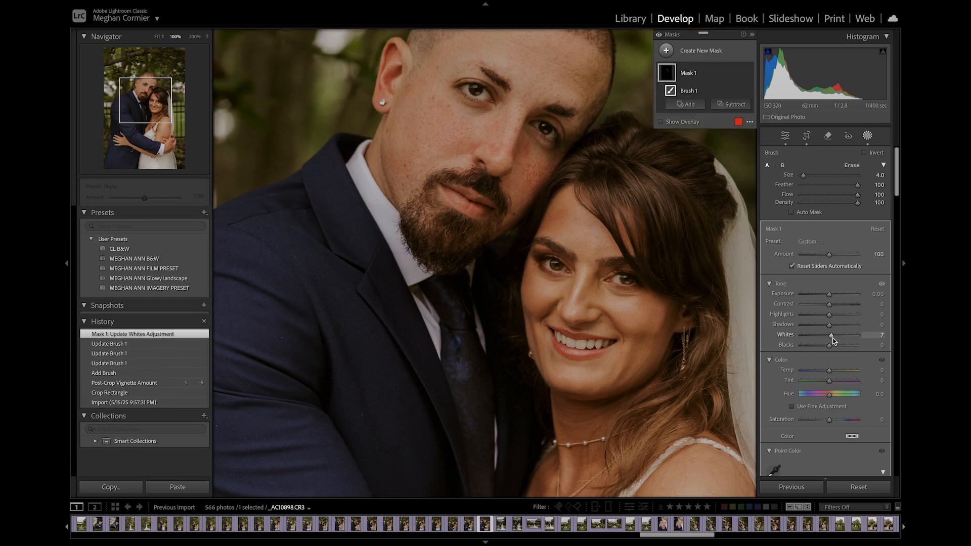
key(Escape)
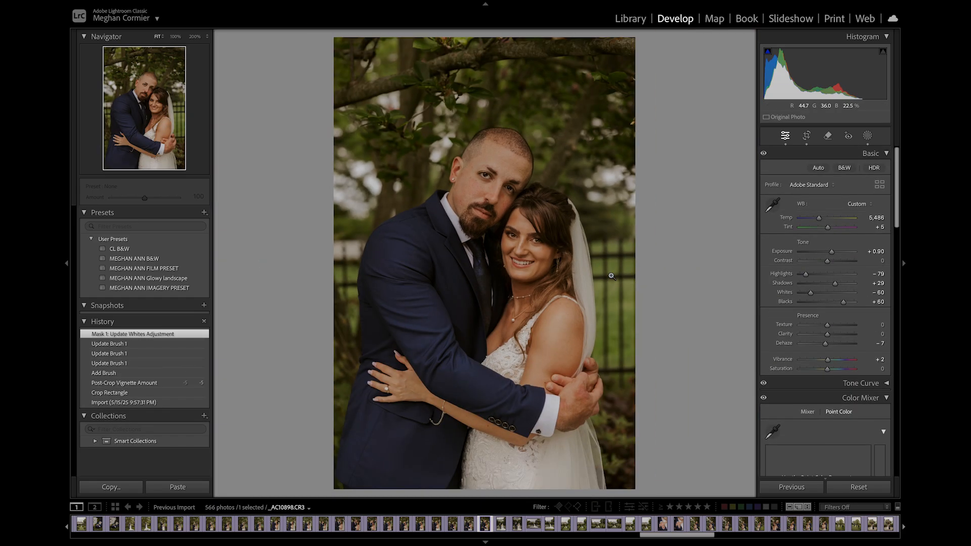
key(g)
key(5)
Step: Select all photos in the previous import and save their metadata to the files
scroll(610, 277, down, 10)
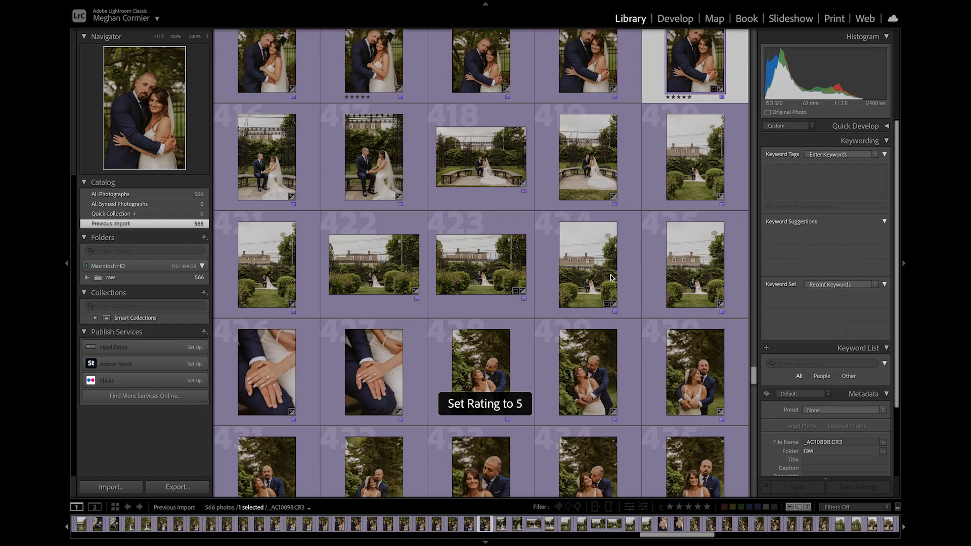
scroll(611, 278, down, 15)
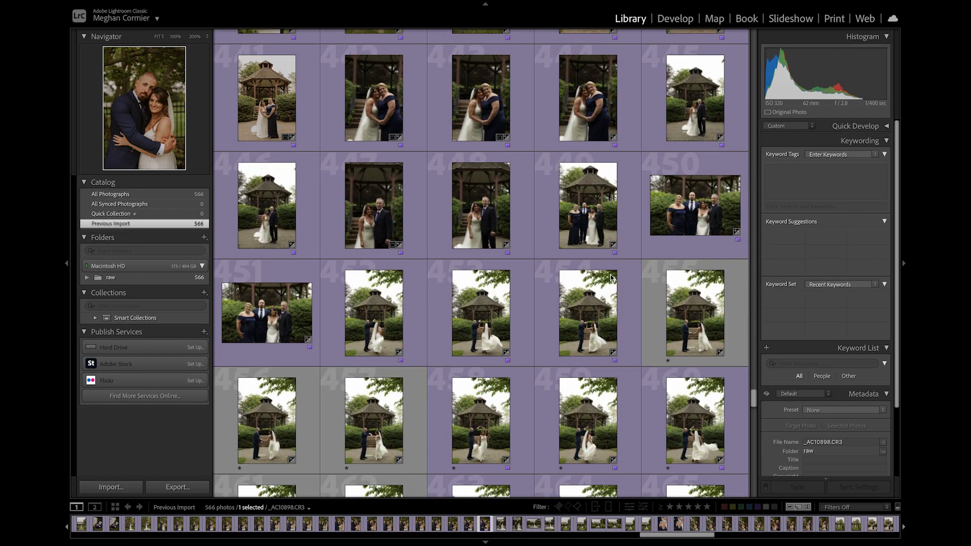
scroll(611, 278, down, 15)
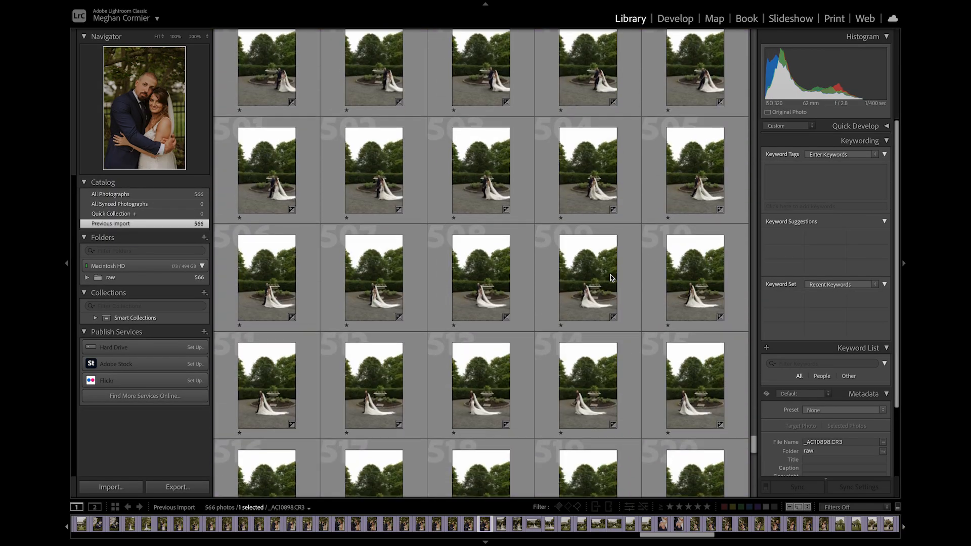
scroll(611, 278, down, 6)
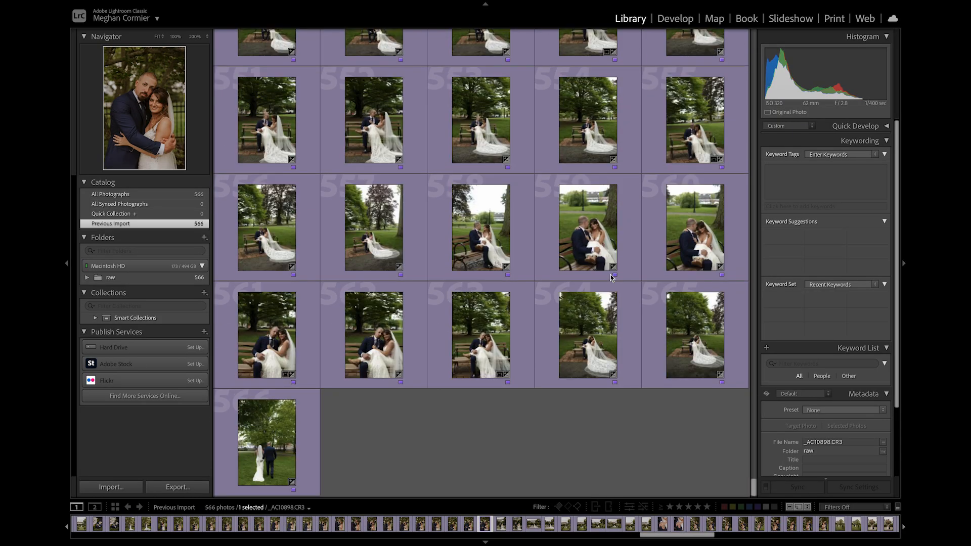
key(super+a)
key(super+s)
key(Return)
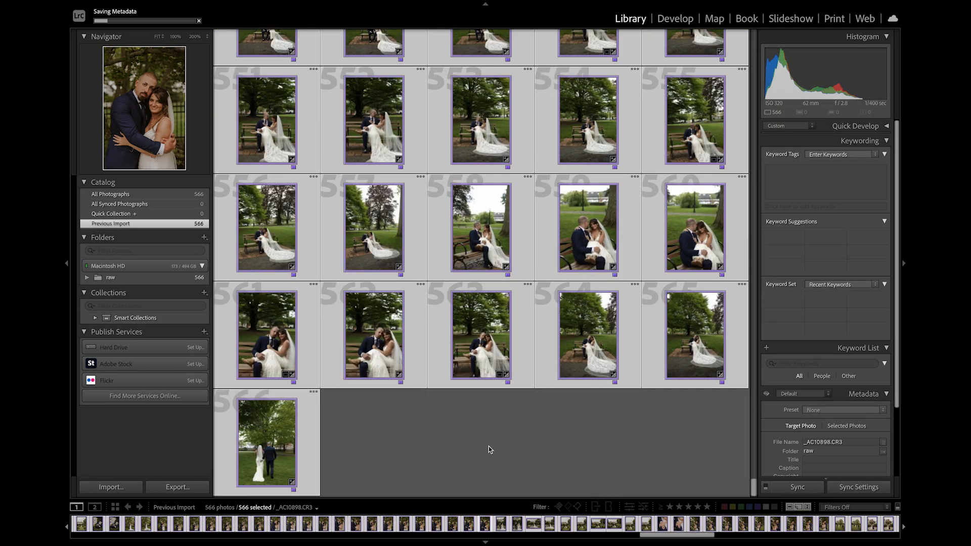
Step: Deselect all photos, look through the grid, and filter the previous import to show only five-star photos
key(super+d)
scroll(462, 489, up, 20)
scroll(462, 489, up, 20)
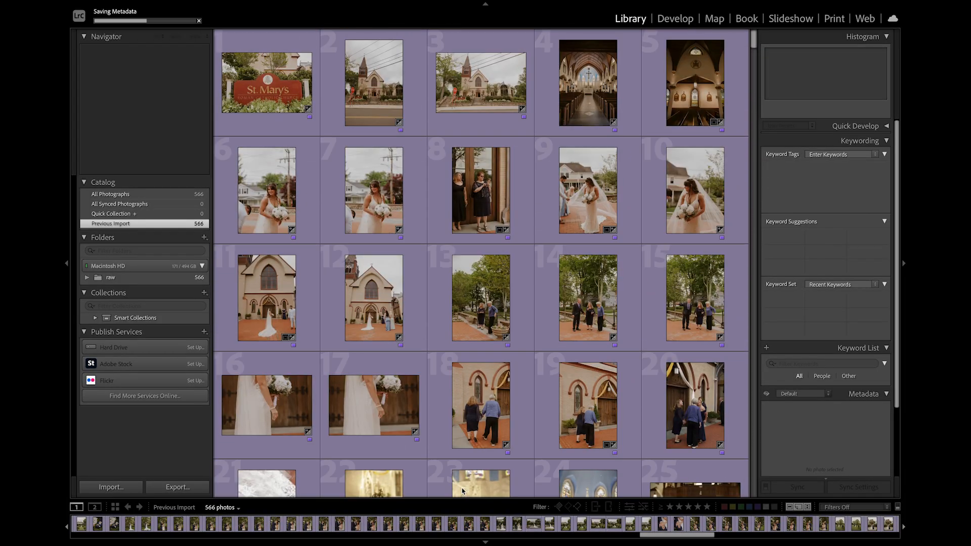
scroll(507, 135, down, 6)
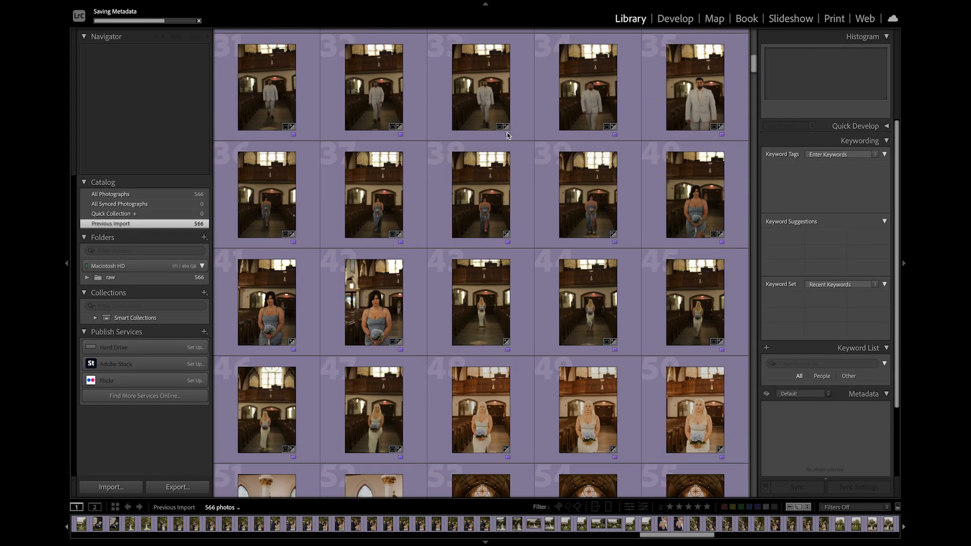
click(707, 508)
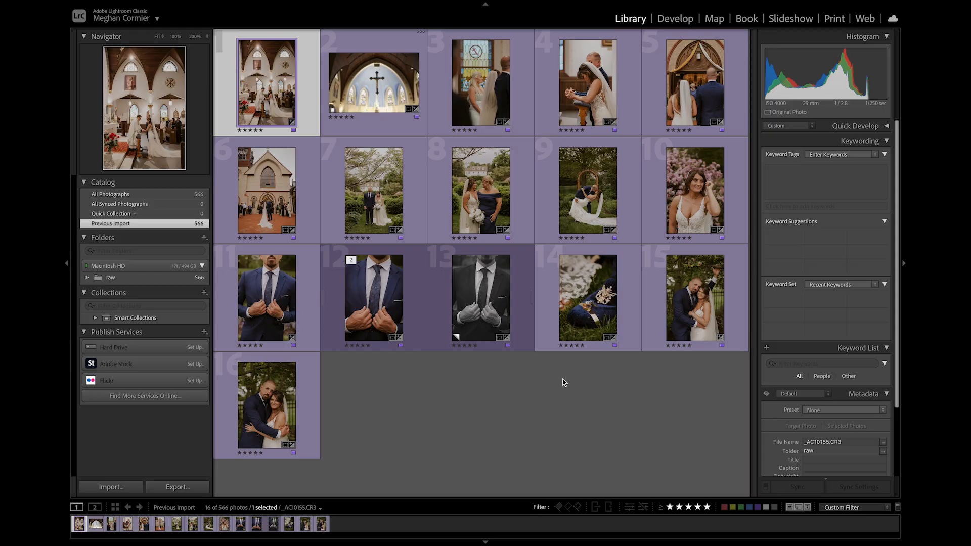
key(super+a)
key(super+s)
click(539, 201)
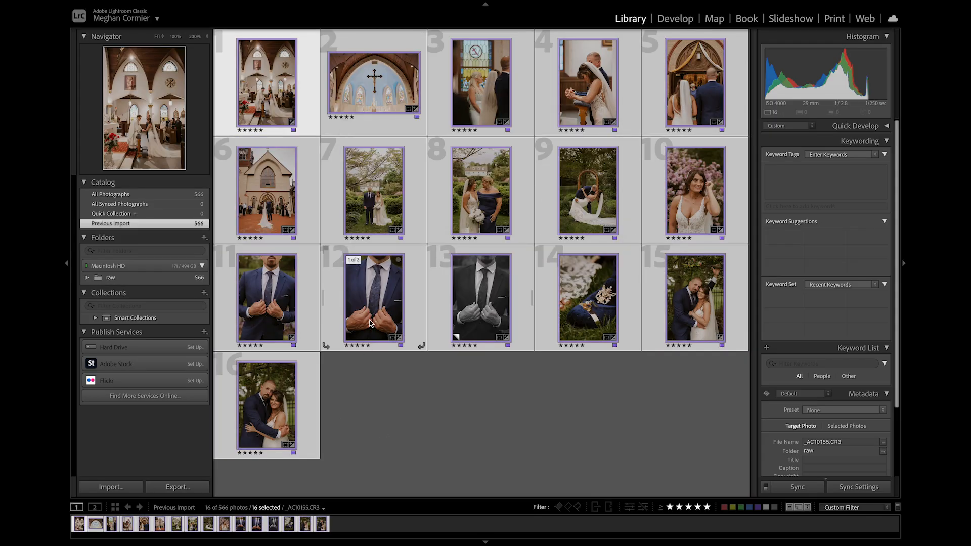
click(390, 386)
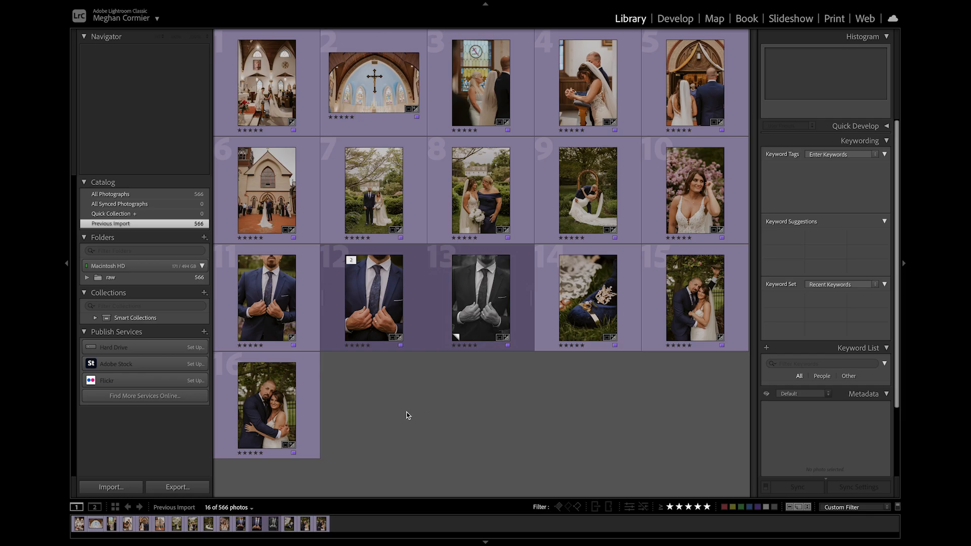
key(super+a)
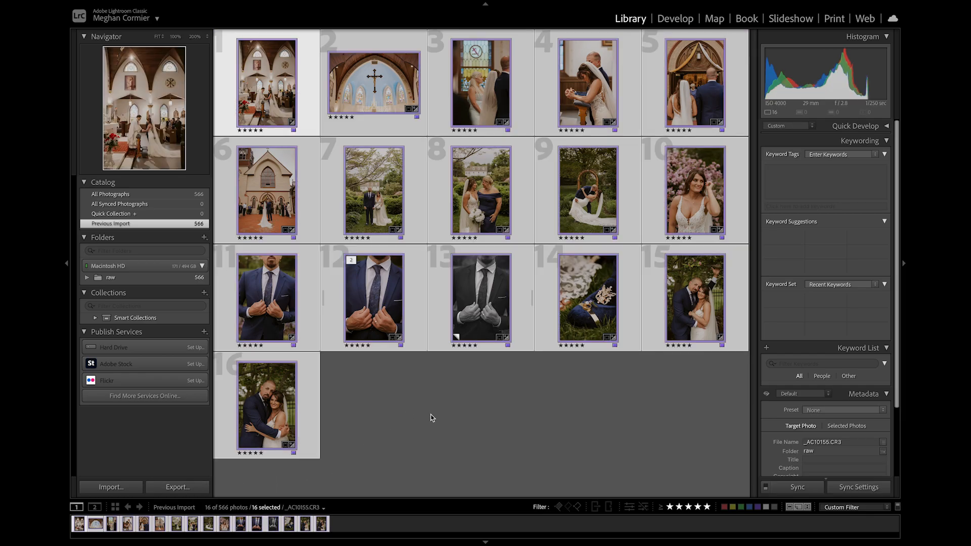
click(431, 418)
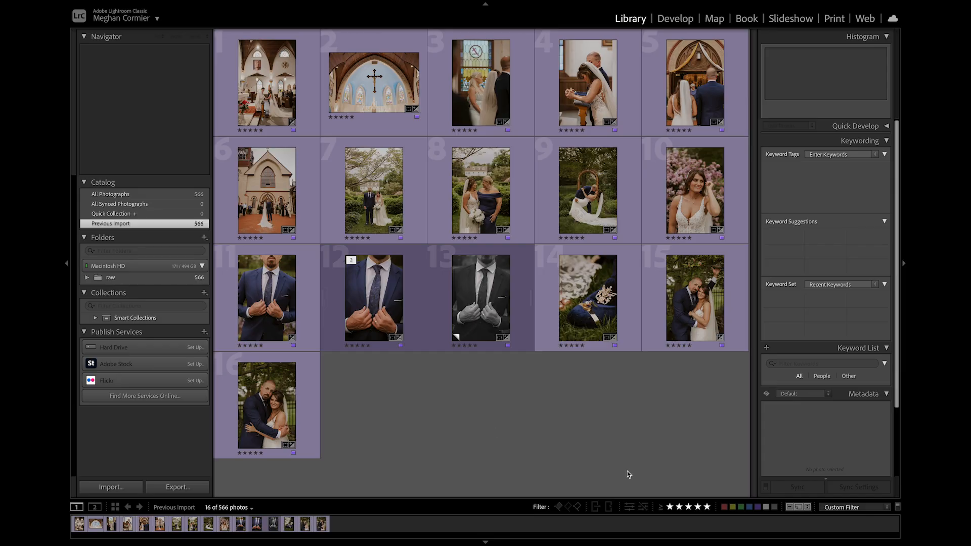
Step: Turn off the star-rating filter and look over all photos in the previous import
click(707, 507)
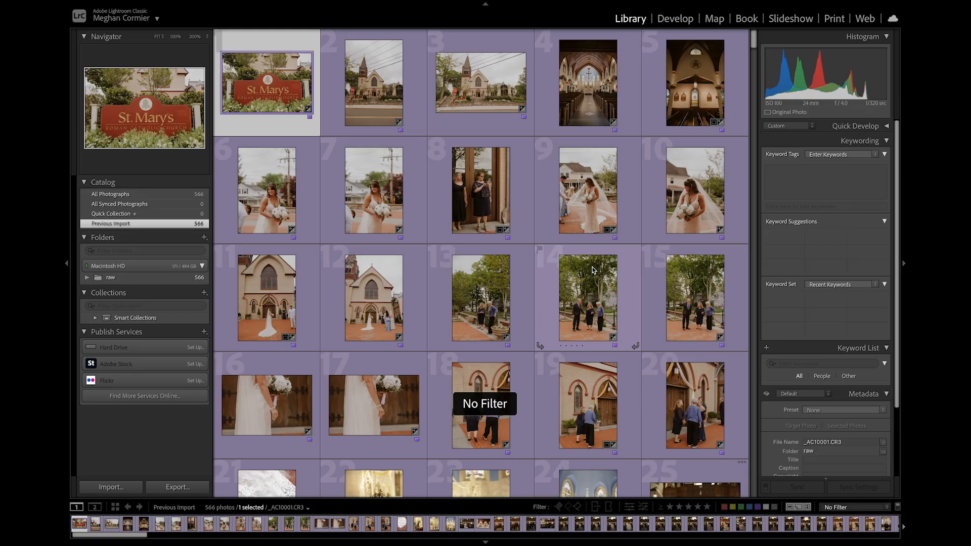
scroll(593, 270, down, 4)
scroll(594, 270, up, 4)
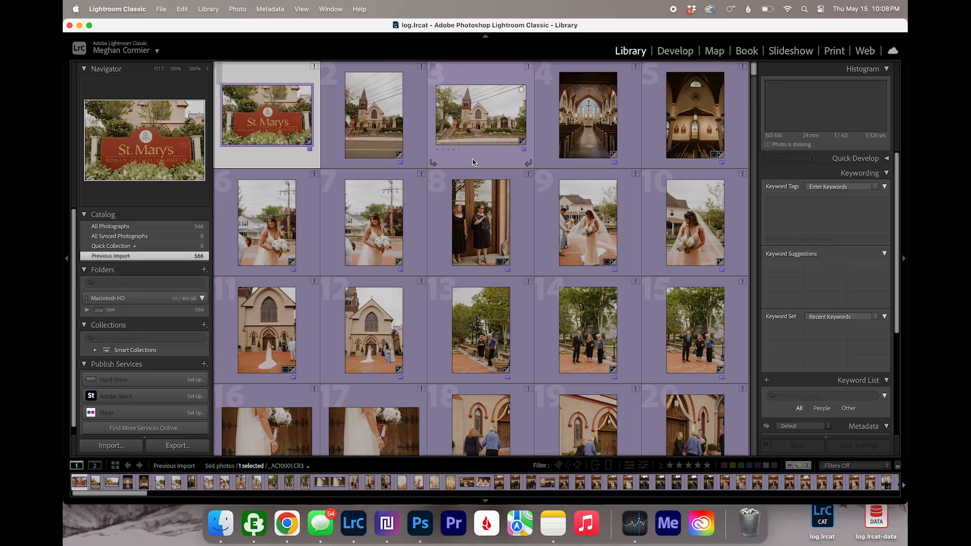
Step: Minimize Lightroom Classic and show the wedding folder containing the raw and log folders in Finder
click(78, 25)
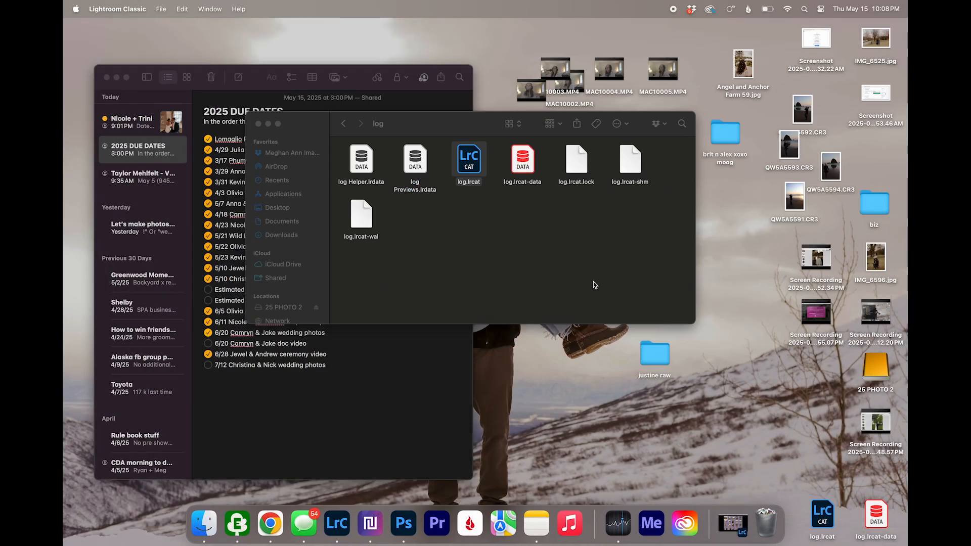
click(344, 124)
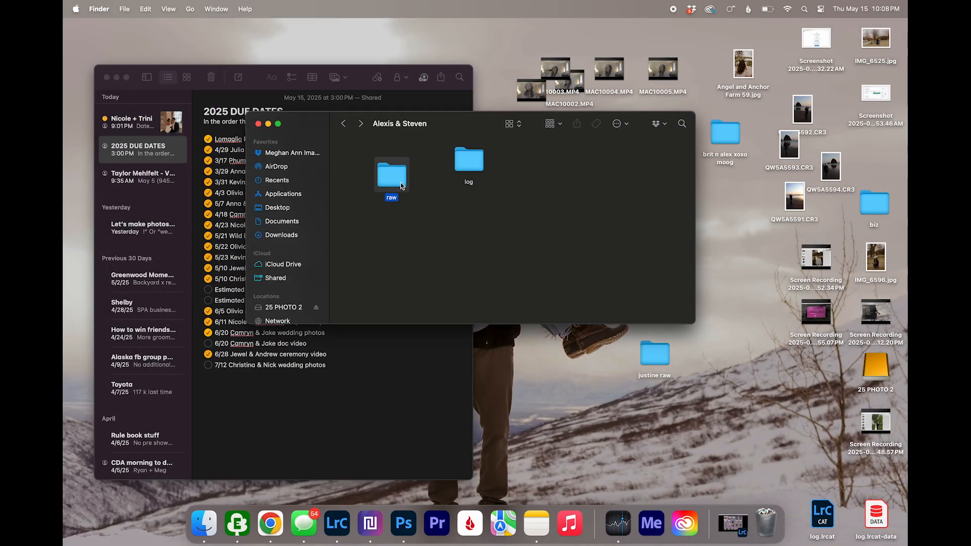
drag(400, 183, 402, 162)
drag(465, 127, 395, 107)
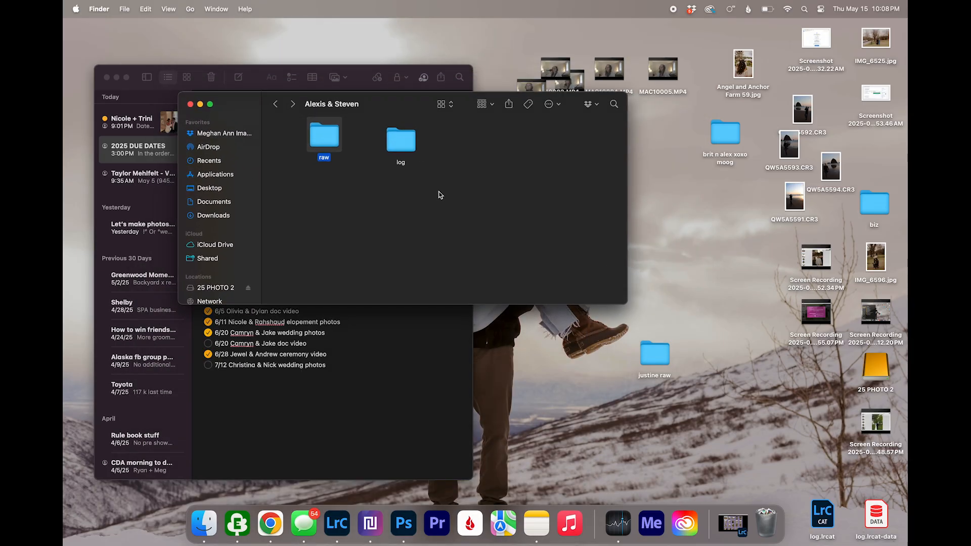
Step: Look over the open desktop windows and open the Trash to view its contents
key(ctrl+Up)
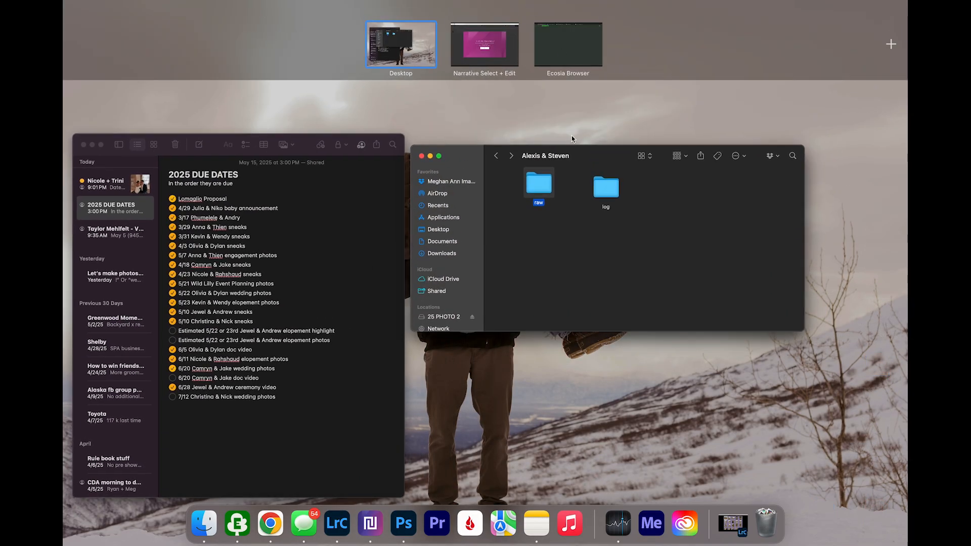
click(538, 207)
key(ctrl+Up)
click(542, 243)
click(778, 531)
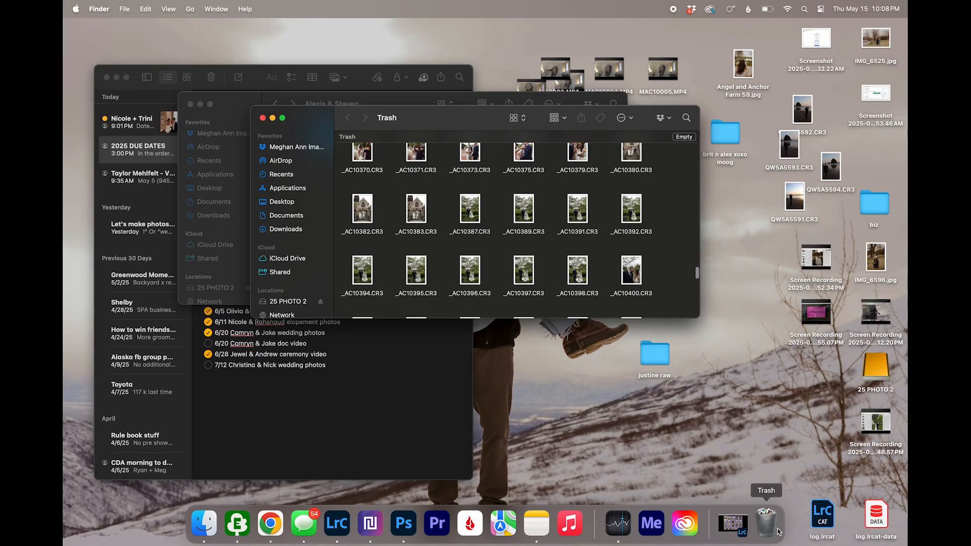
Step: Switch back to Lightroom Classic and examine the photo grid for missing-file markers
click(732, 524)
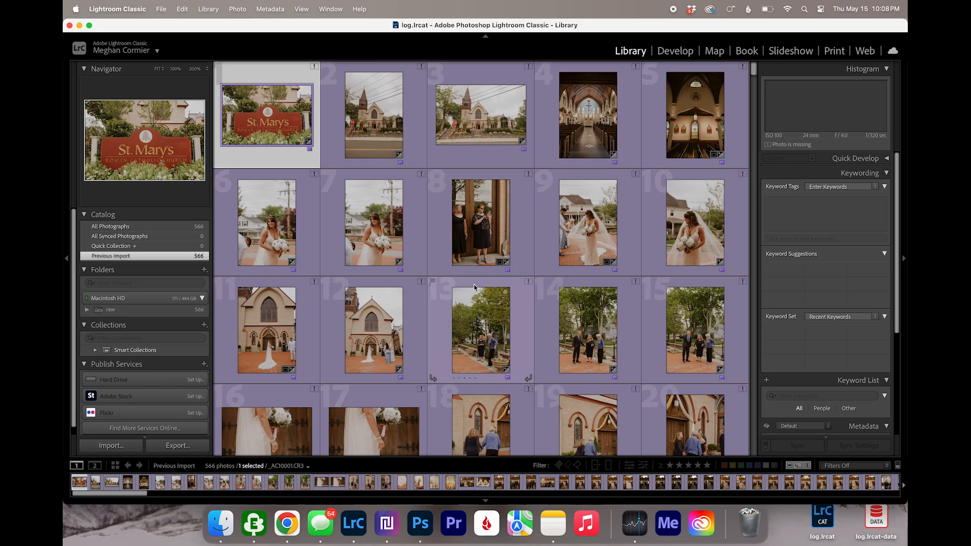
scroll(473, 287, down, 5)
scroll(471, 287, down, 2)
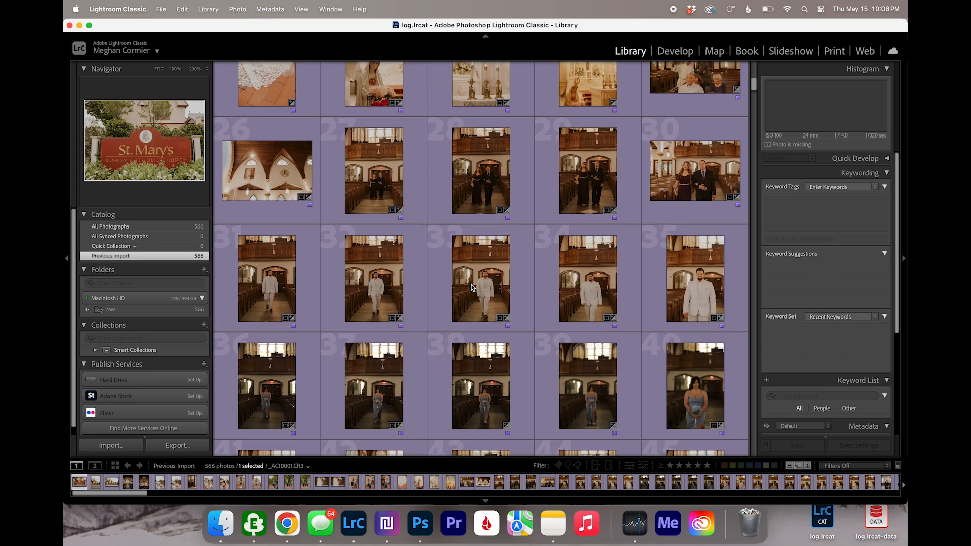
scroll(471, 286, up, 6)
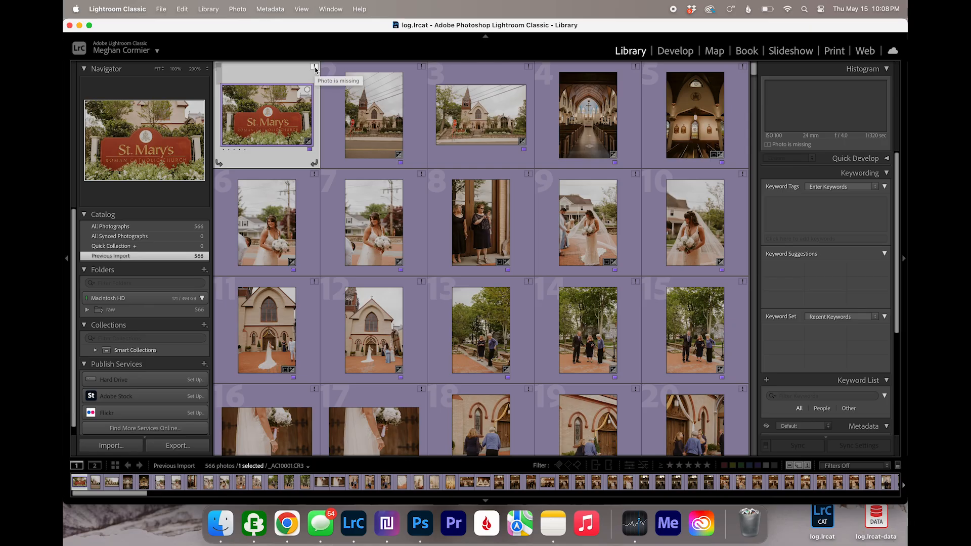
Step: Relink the missing photo _AC10001.CR3 to its original in the wedding's raw folder on the 25 PHOTO 2 drive
click(314, 68)
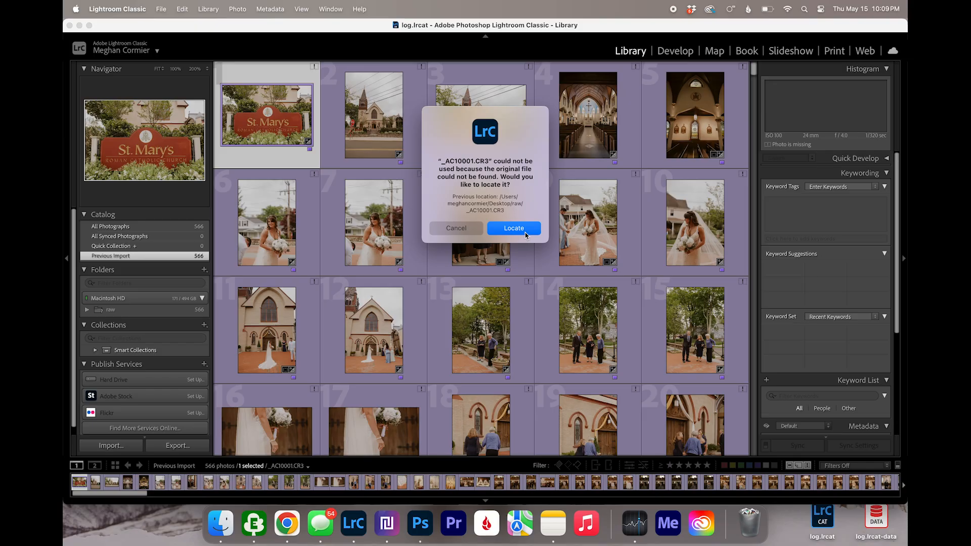
click(514, 228)
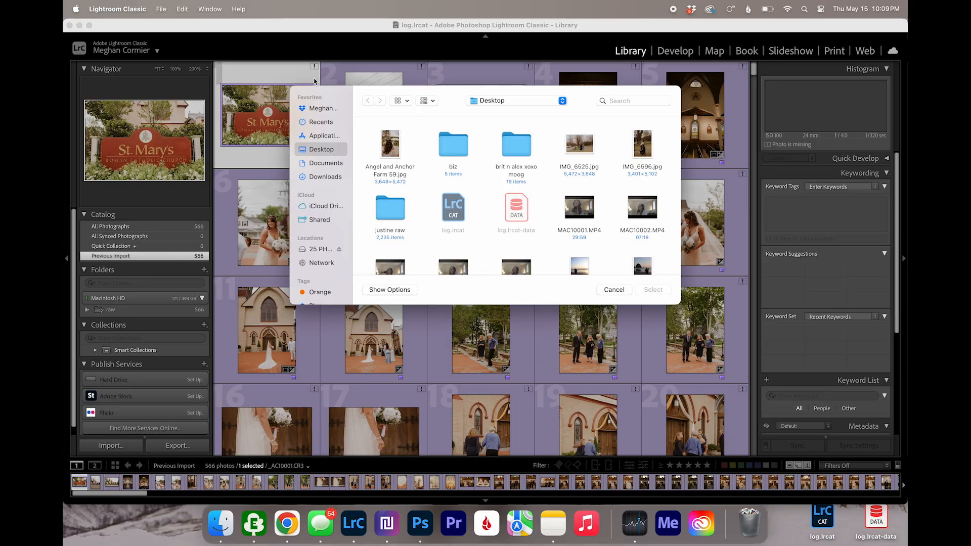
click(306, 251)
double_click(546, 156)
click(441, 150)
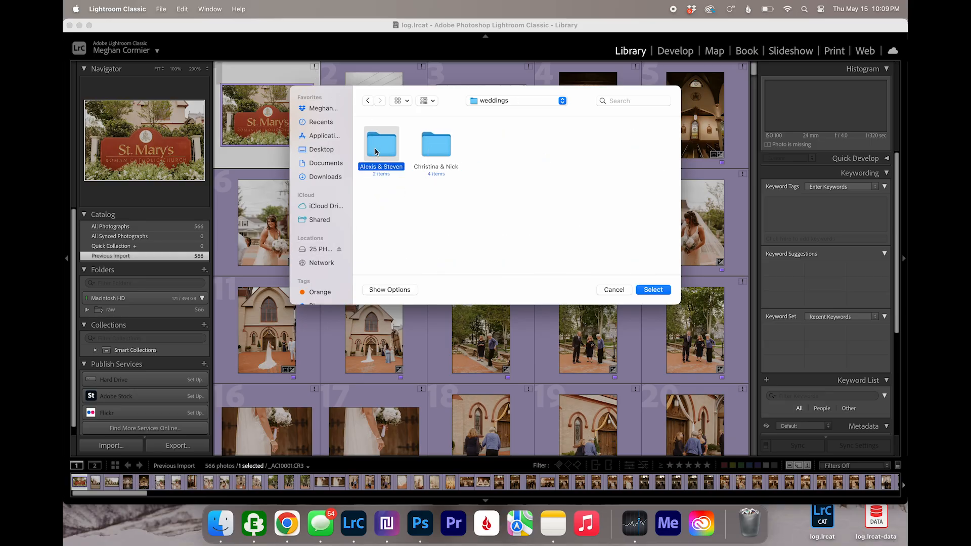
double_click(382, 145)
double_click(436, 147)
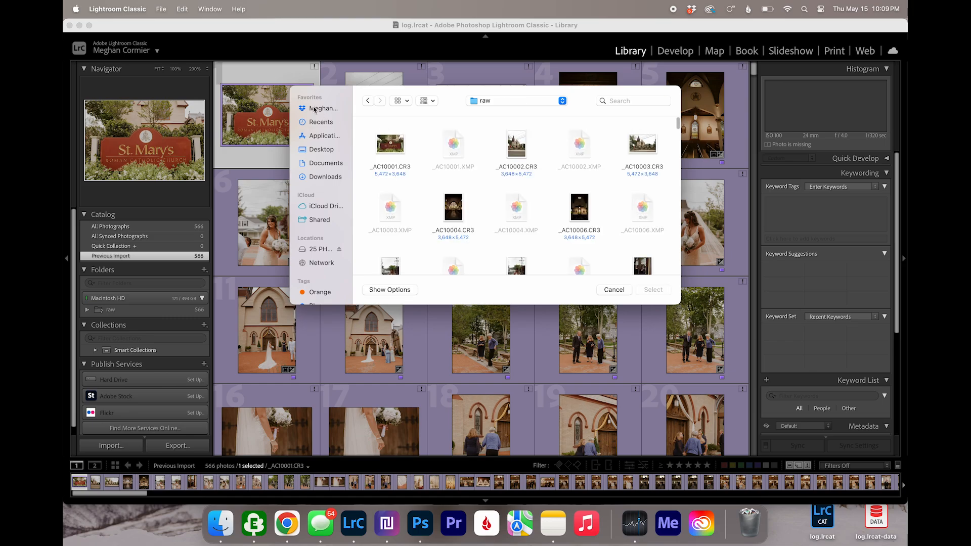
click(403, 148)
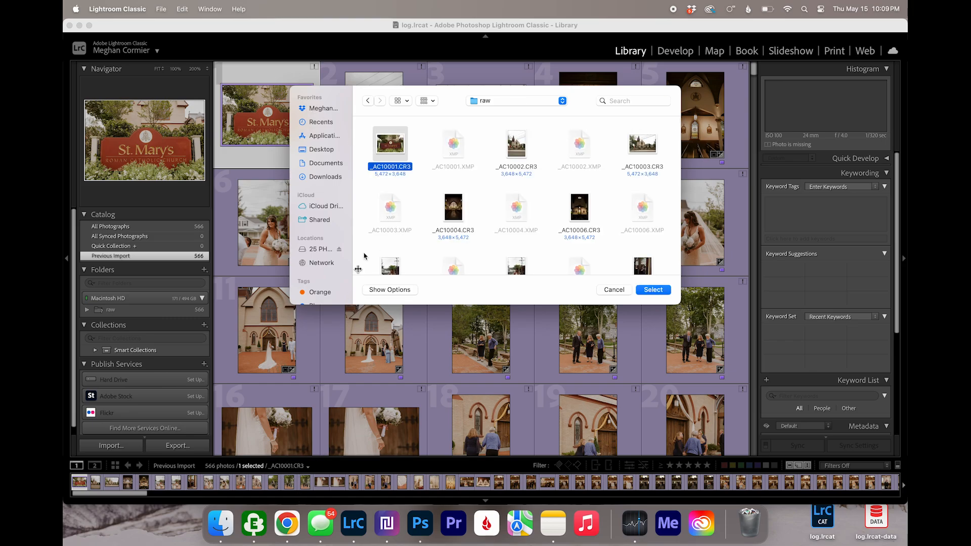
key(Return)
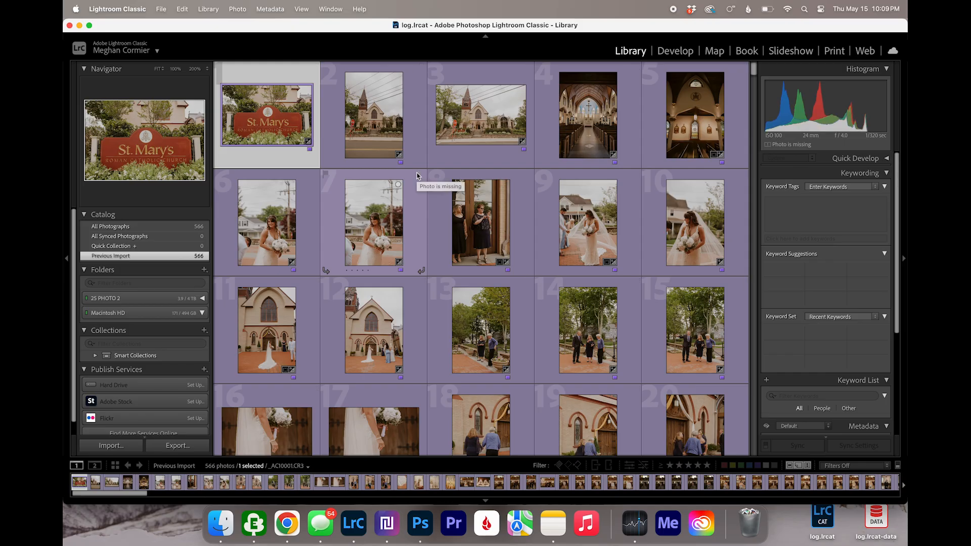
Step: Browse several rows of the photo grid to check whether the other photos are relinked too
key(Right)
key(Right)
key(Down)
key(Down)
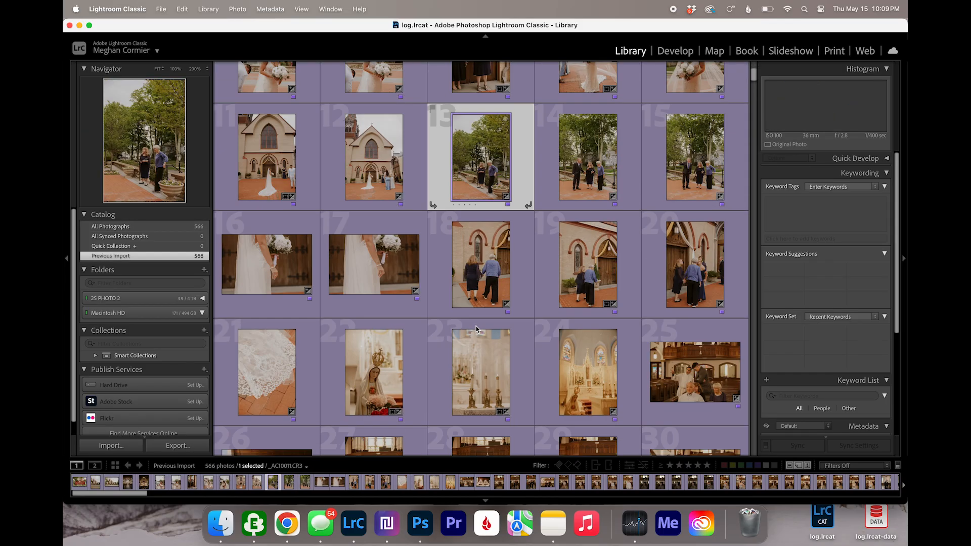
scroll(476, 329, down, 15)
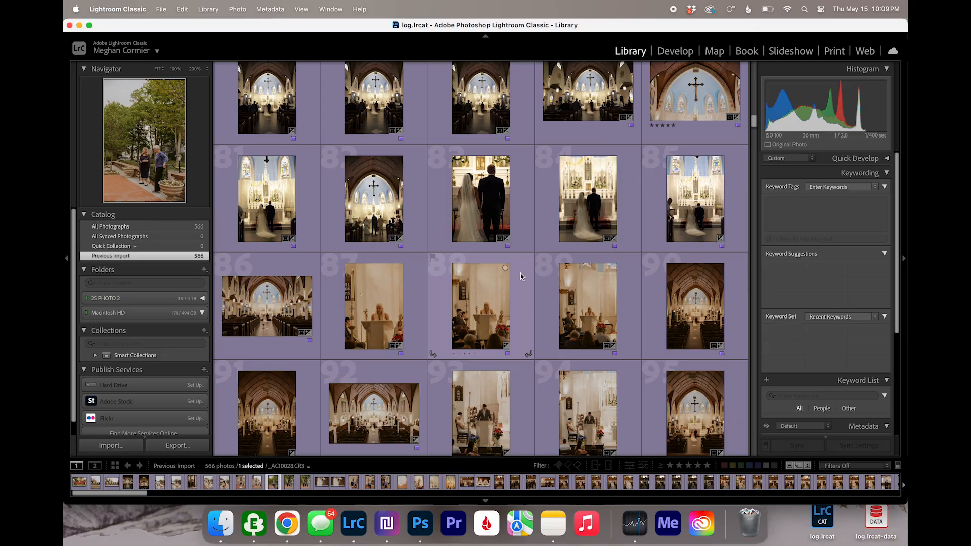
scroll(520, 276, up, 17)
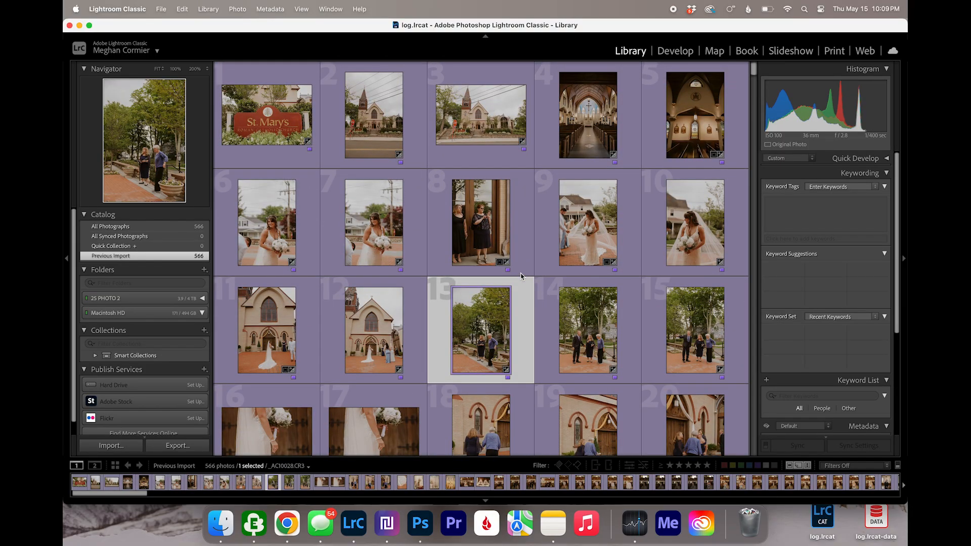
Step: Select all photos in the previous import, save their metadata to the files, and clear the selection
click(267, 119)
key(super+a)
key(super+s)
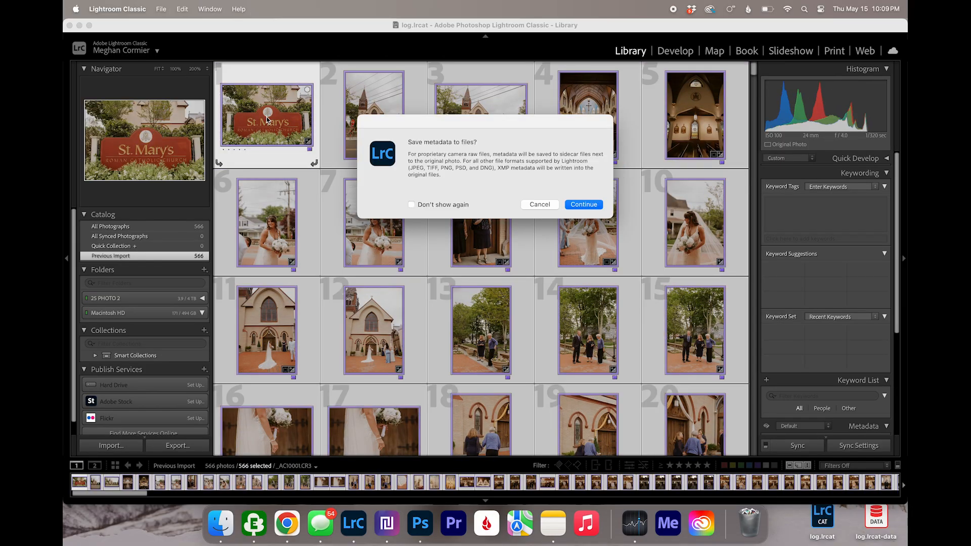
key(Return)
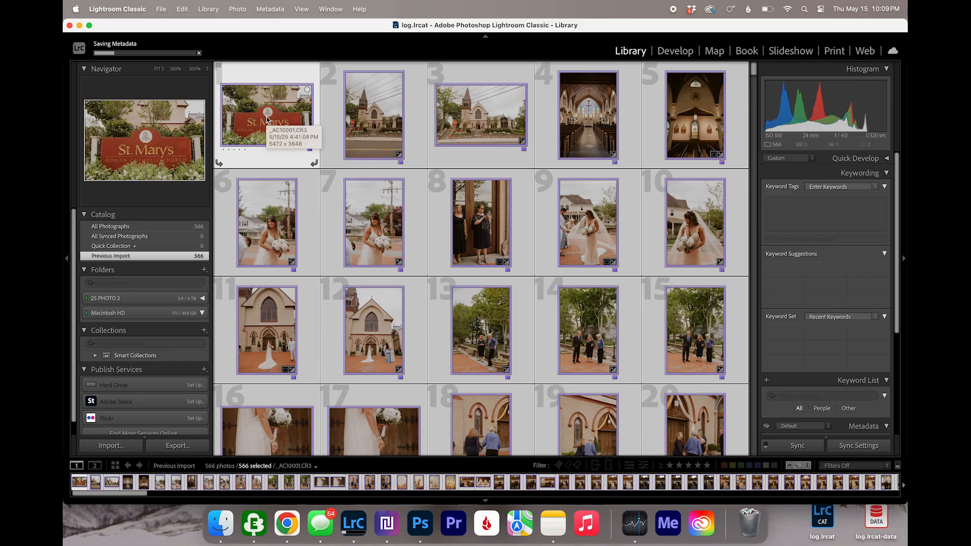
click(270, 156)
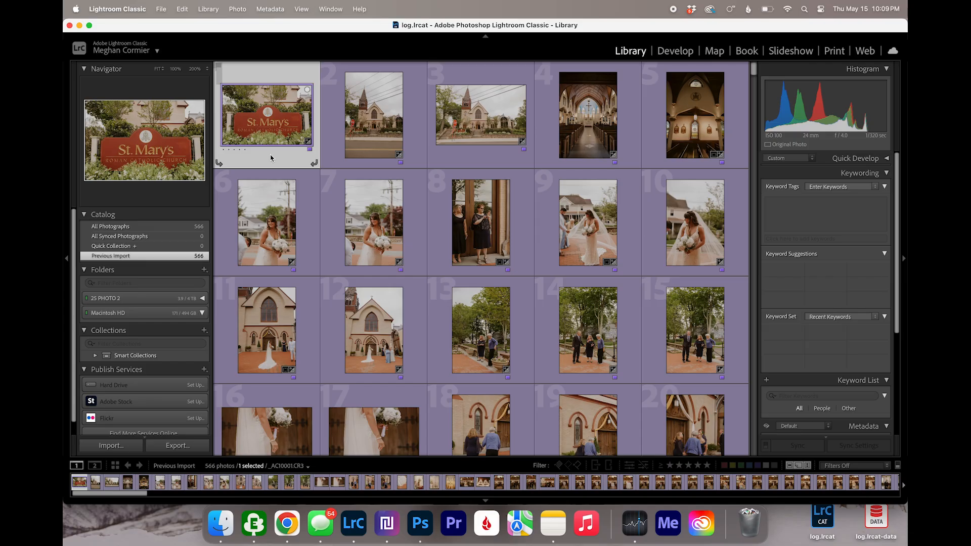
Step: Quit Lightroom Classic, skip the catalog backup this time, and close the Trash window to return to the wedding folder in Finder
click(70, 25)
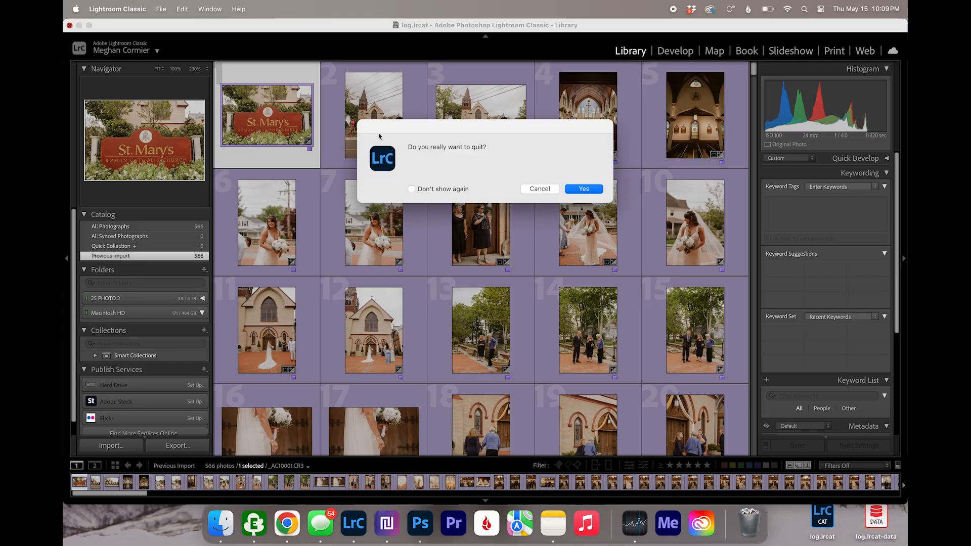
key(Return)
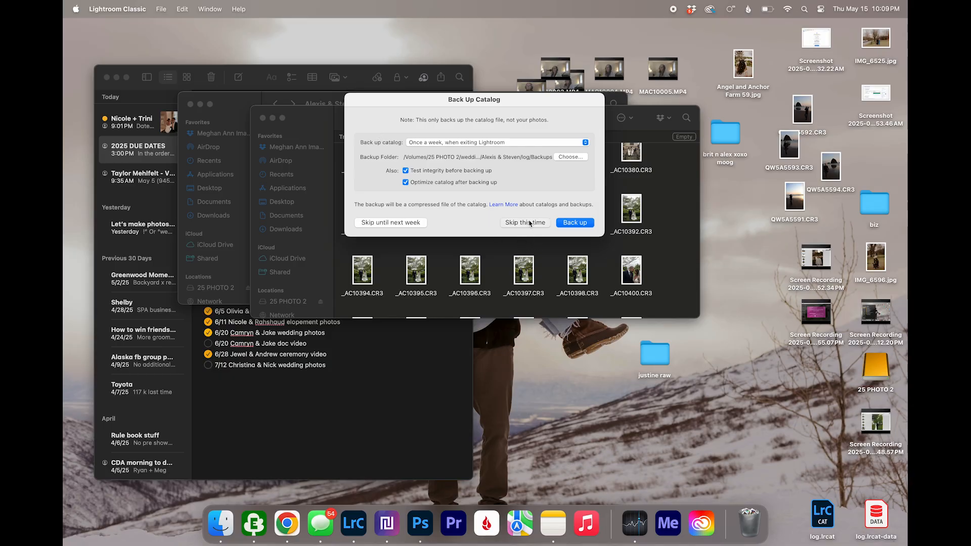
click(529, 223)
click(262, 118)
click(294, 219)
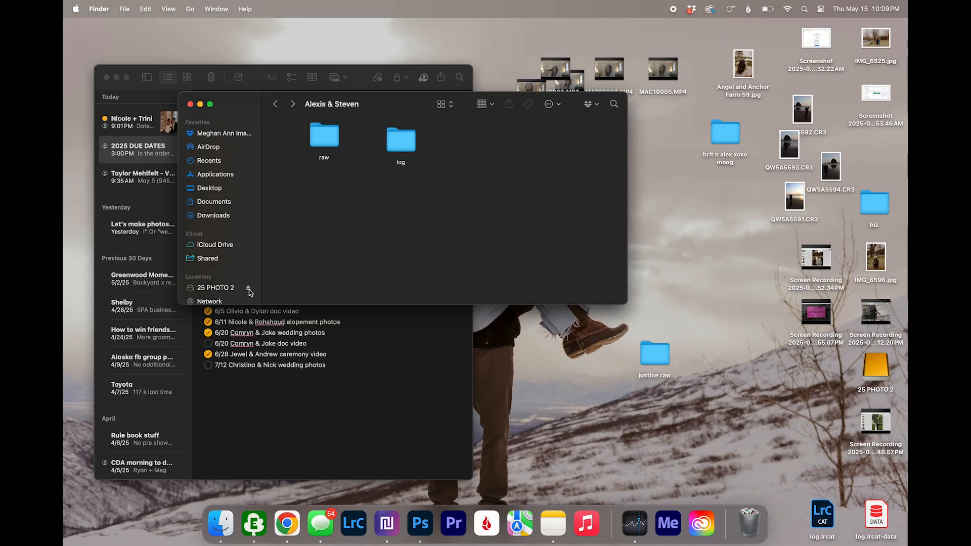